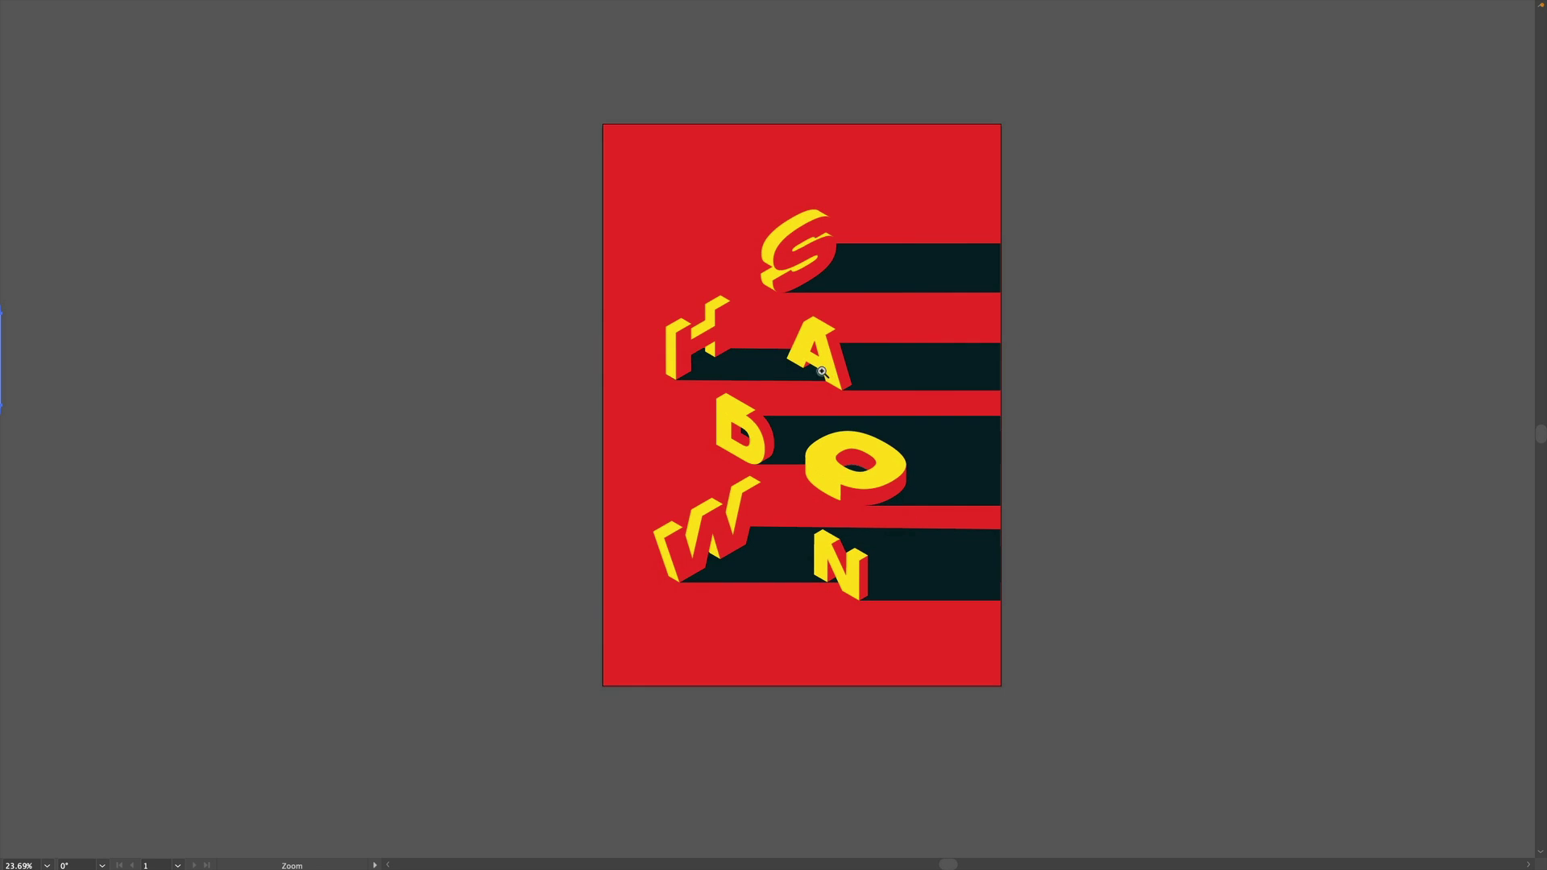
Step: Examine the reference palette card with its three color swatches and hex codes
left_click_drag(563, 226, 818, 249)
left_click(818, 249)
left_click_drag(461, 416, 555, 397)
left_click_drag(263, 148, 925, 800)
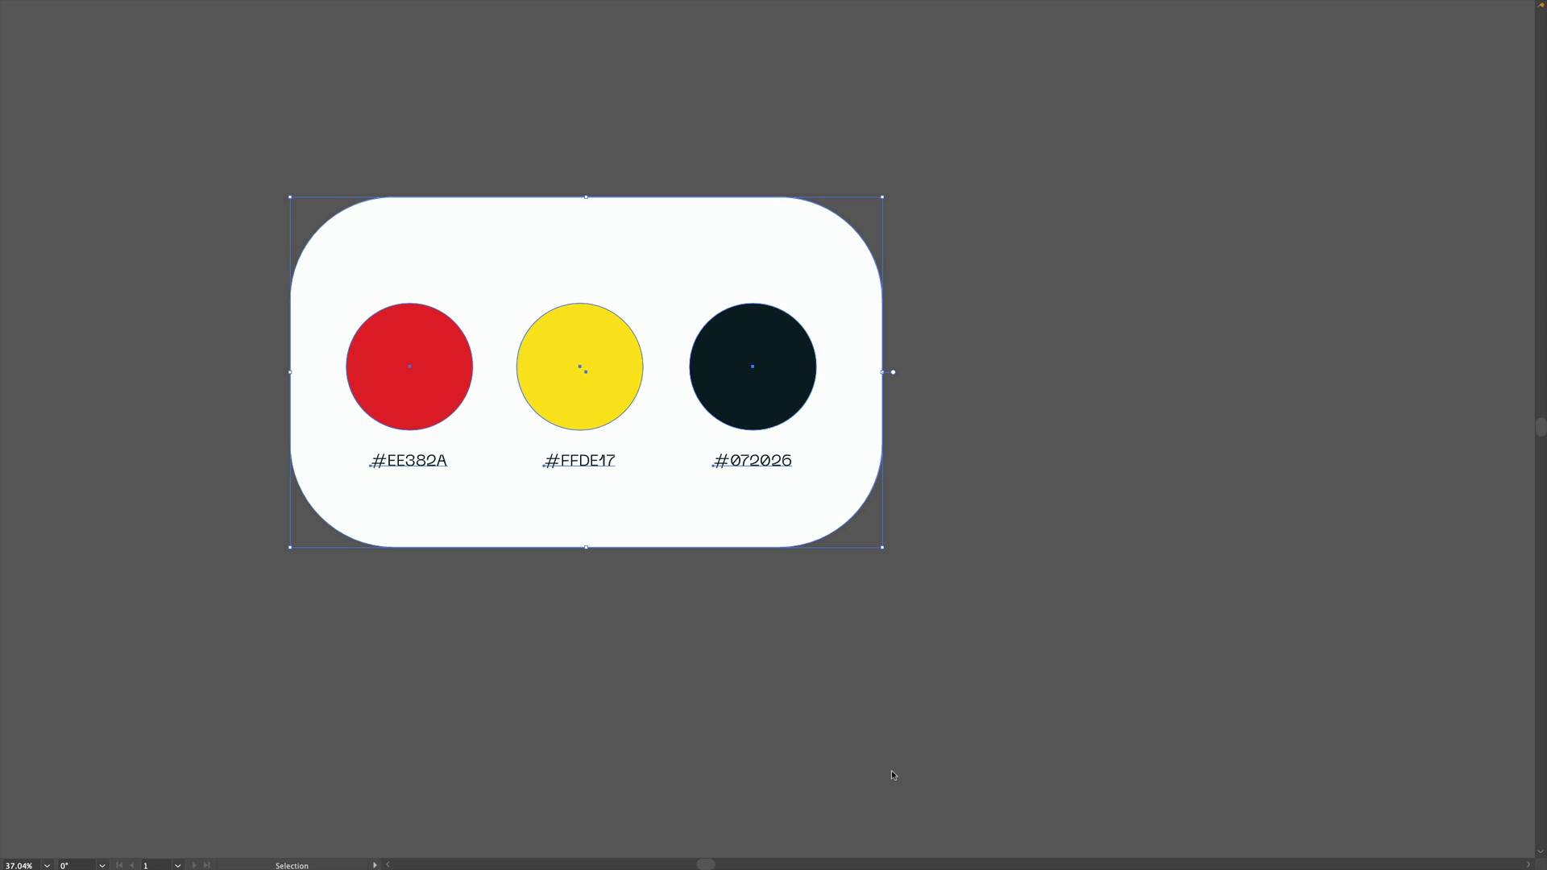
key("super+g")
left_click_drag(866, 316, 406, 529)
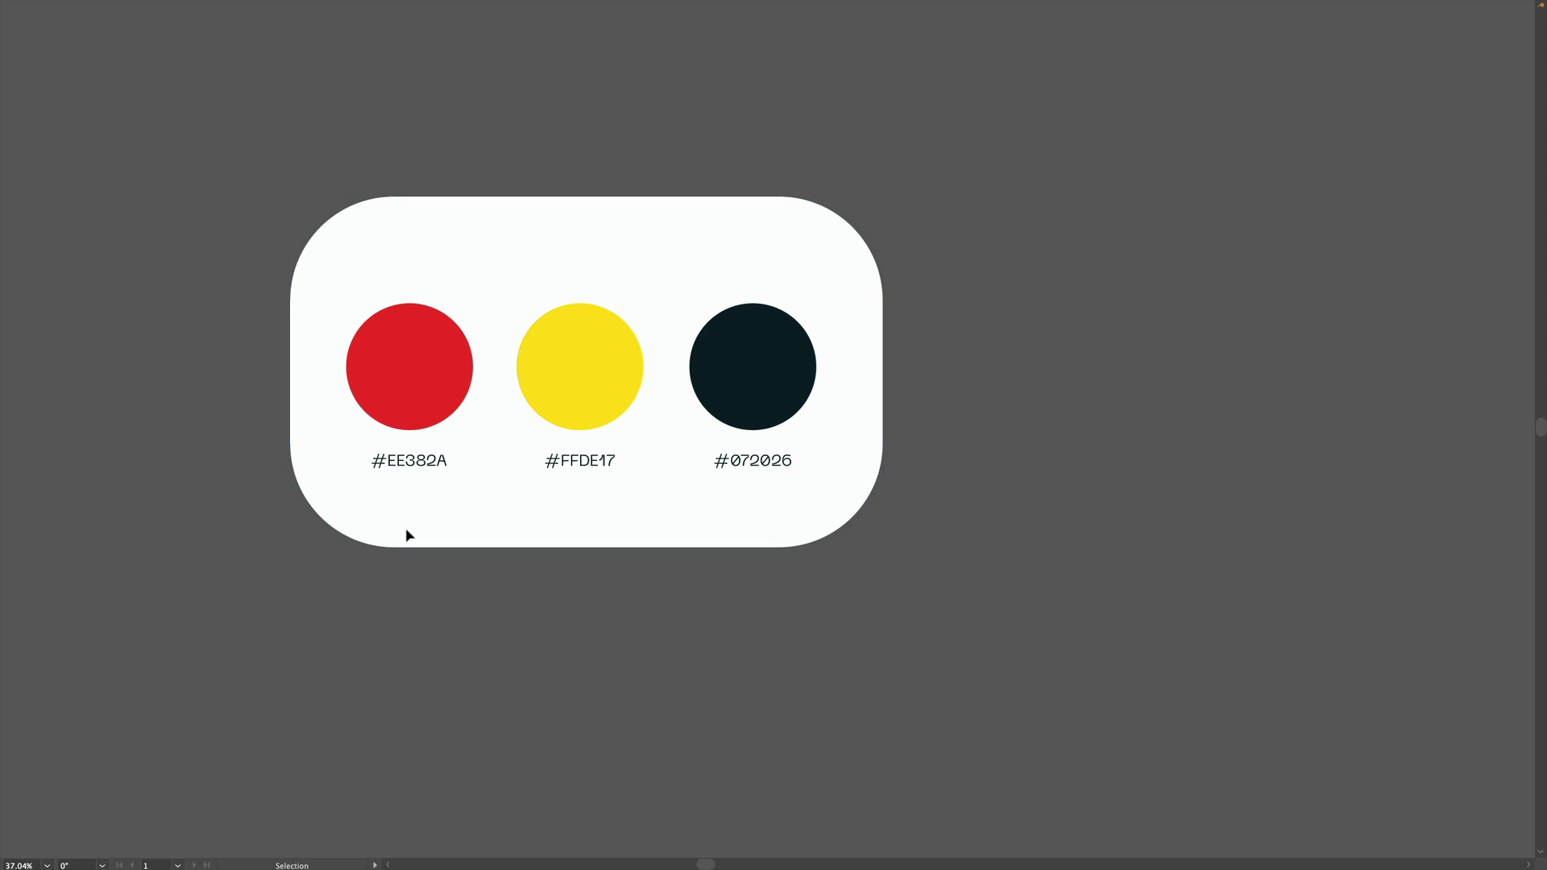
key("ctrl+a")
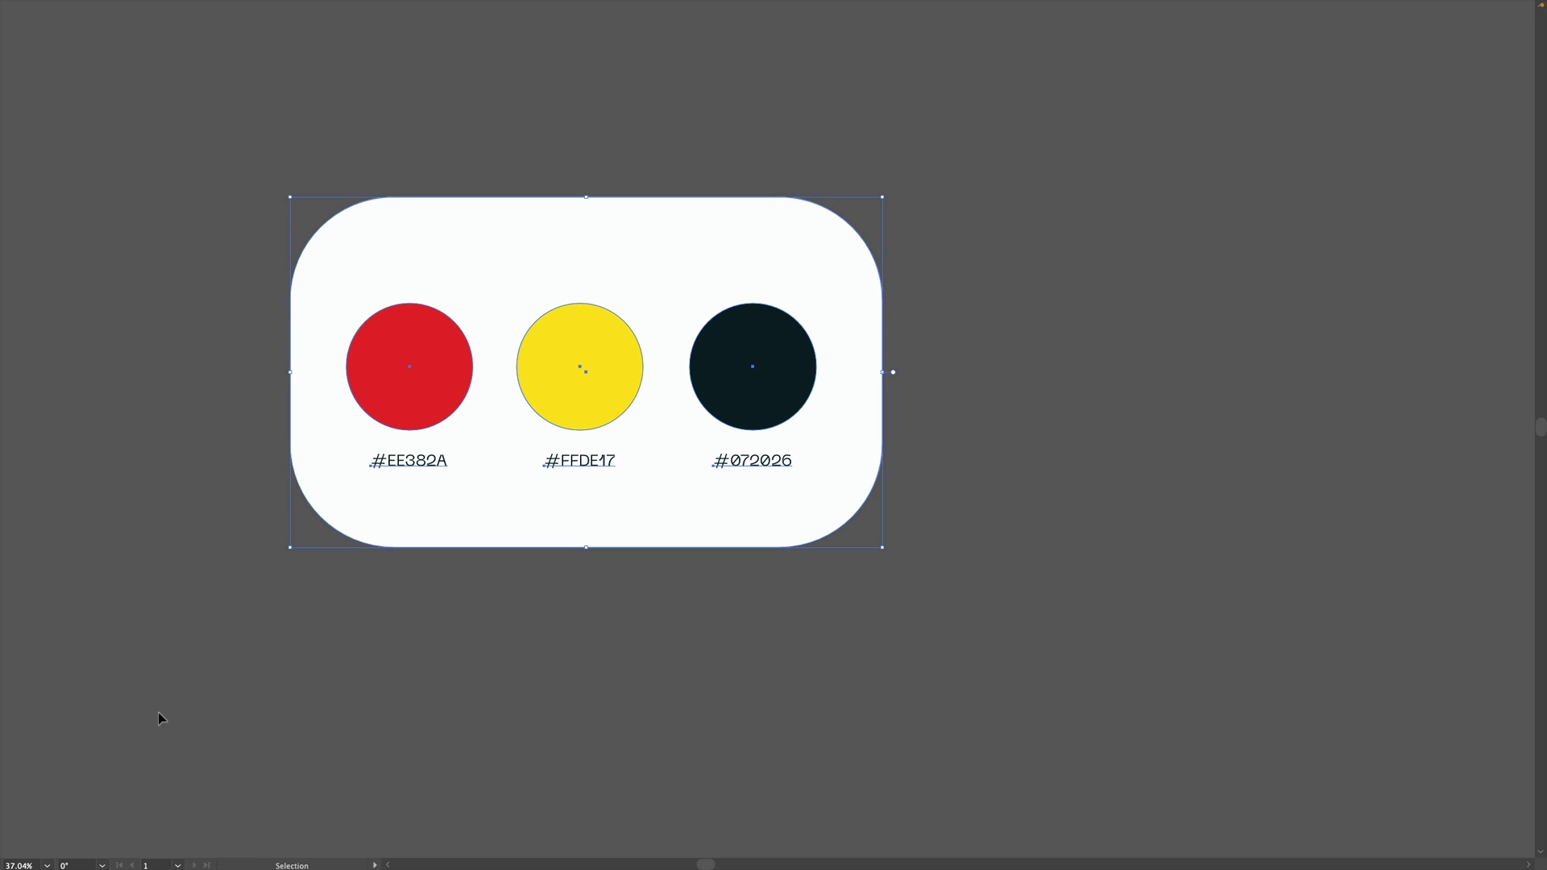
Step: Show the hidden panels and return the view to the finished poster
key("Tab")
key("z")
left_click_drag(1033, 455, 765, 509)
left_click_drag(1021, 506, 407, 455)
left_click_drag(747, 414, 877, 362)
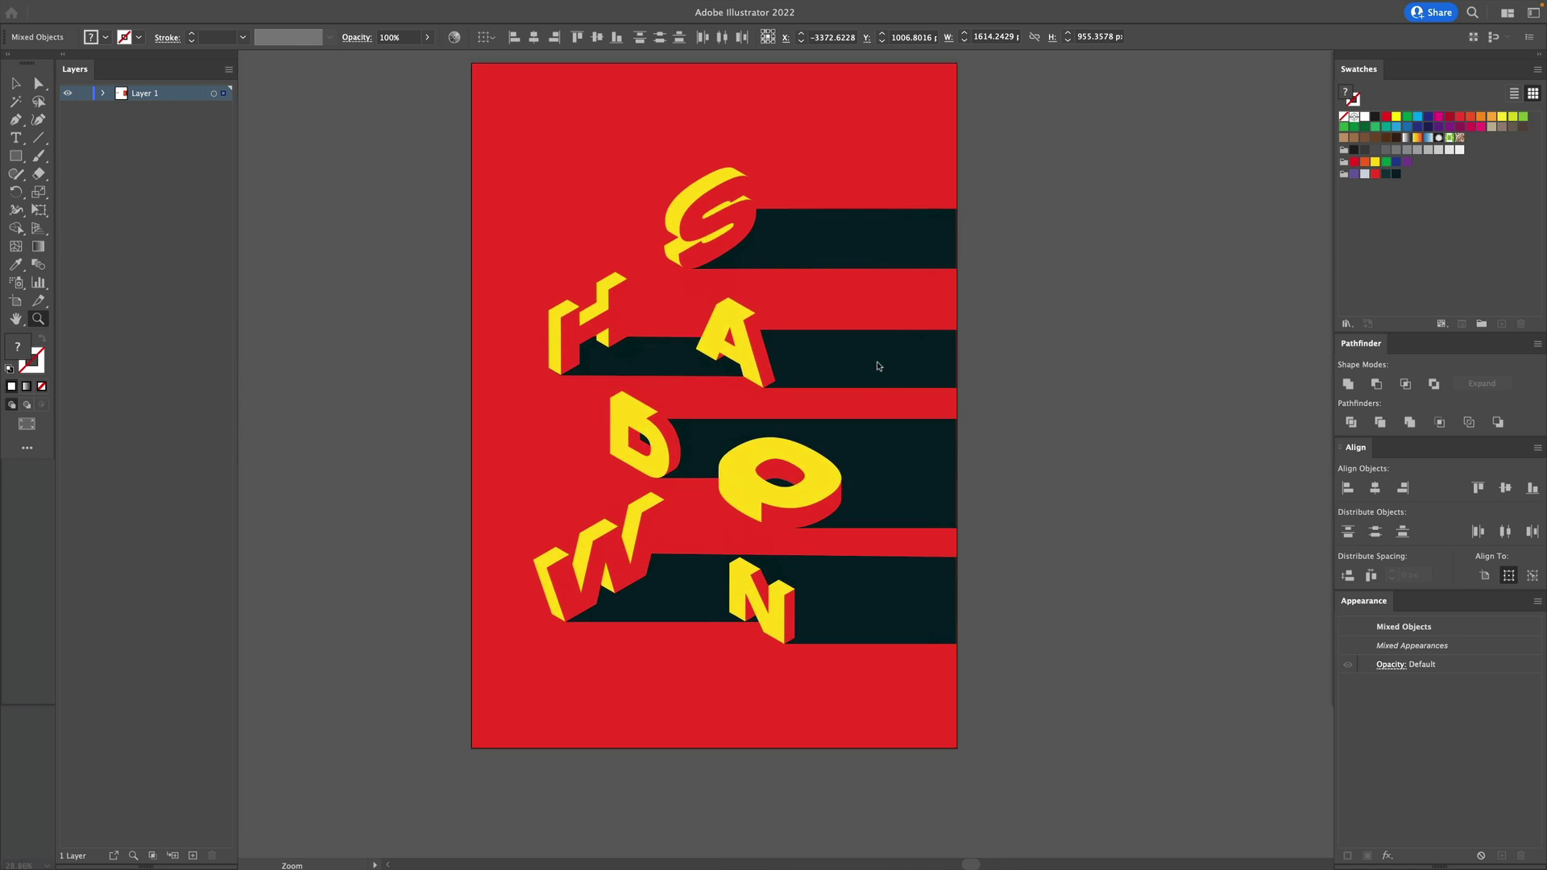
Step: Create a new portrait document of 1700 x 2400 px in RGB color mode
key("ctrl+n")
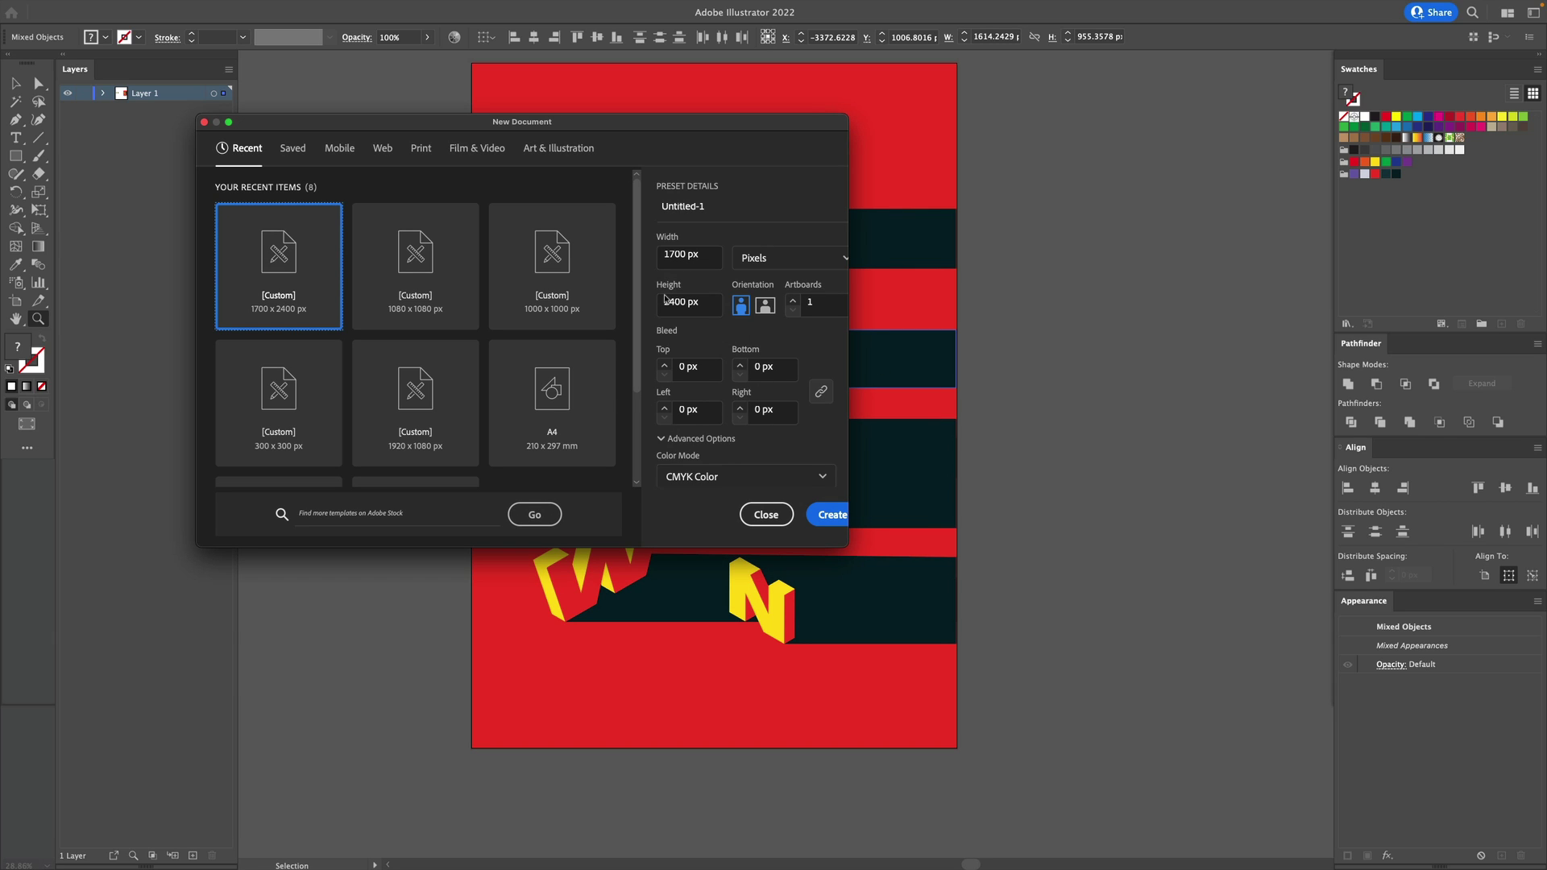
key("Tab")
key("Tab")
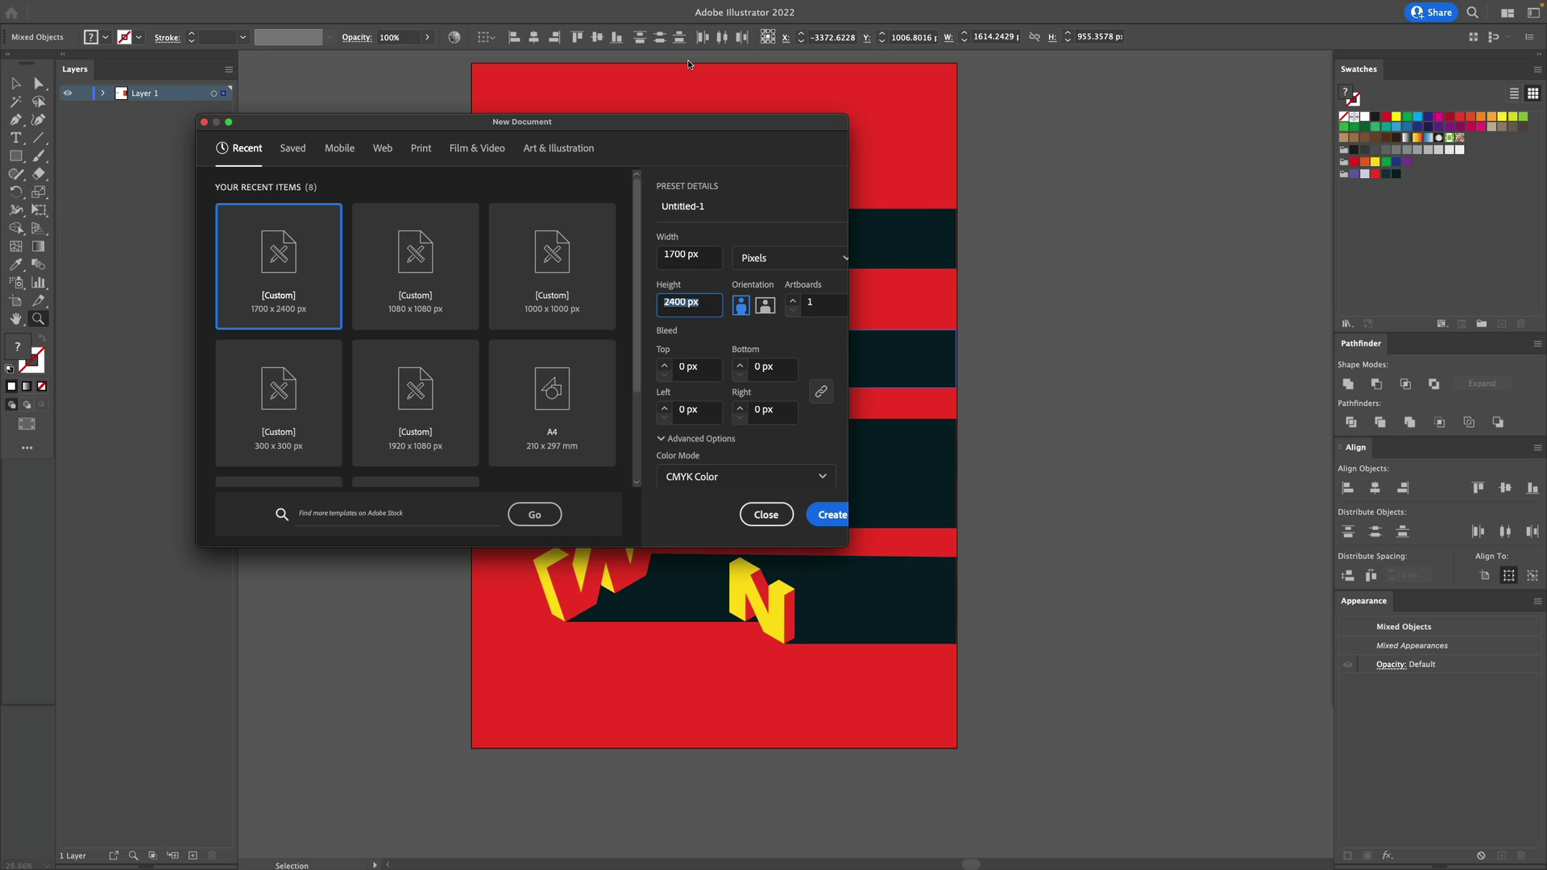
left_click(773, 476)
left_click(729, 506)
left_click(832, 515)
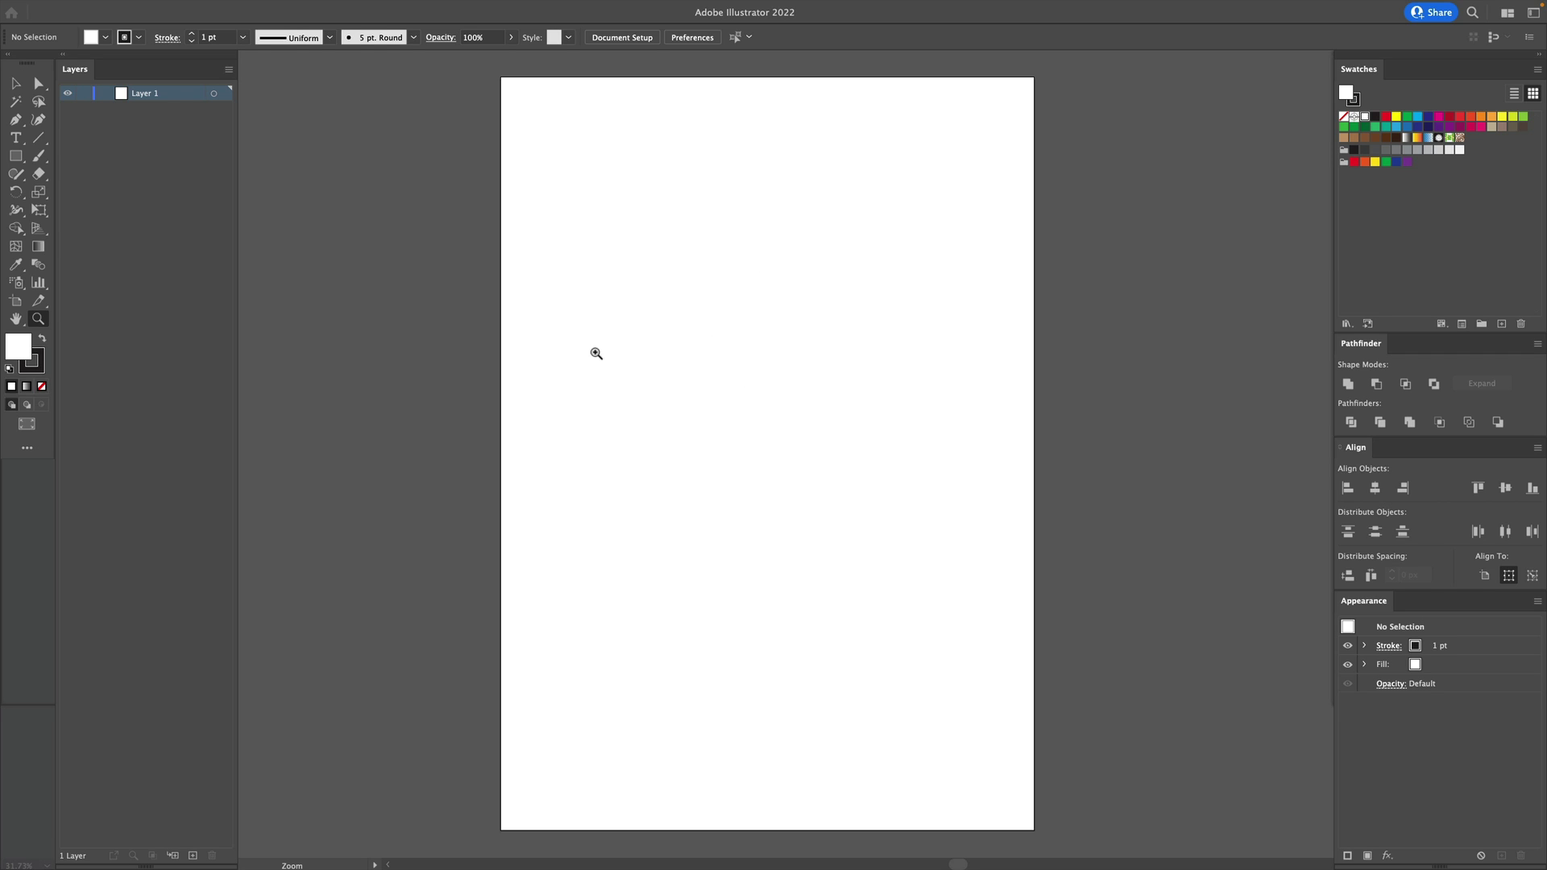
left_click(25, 133)
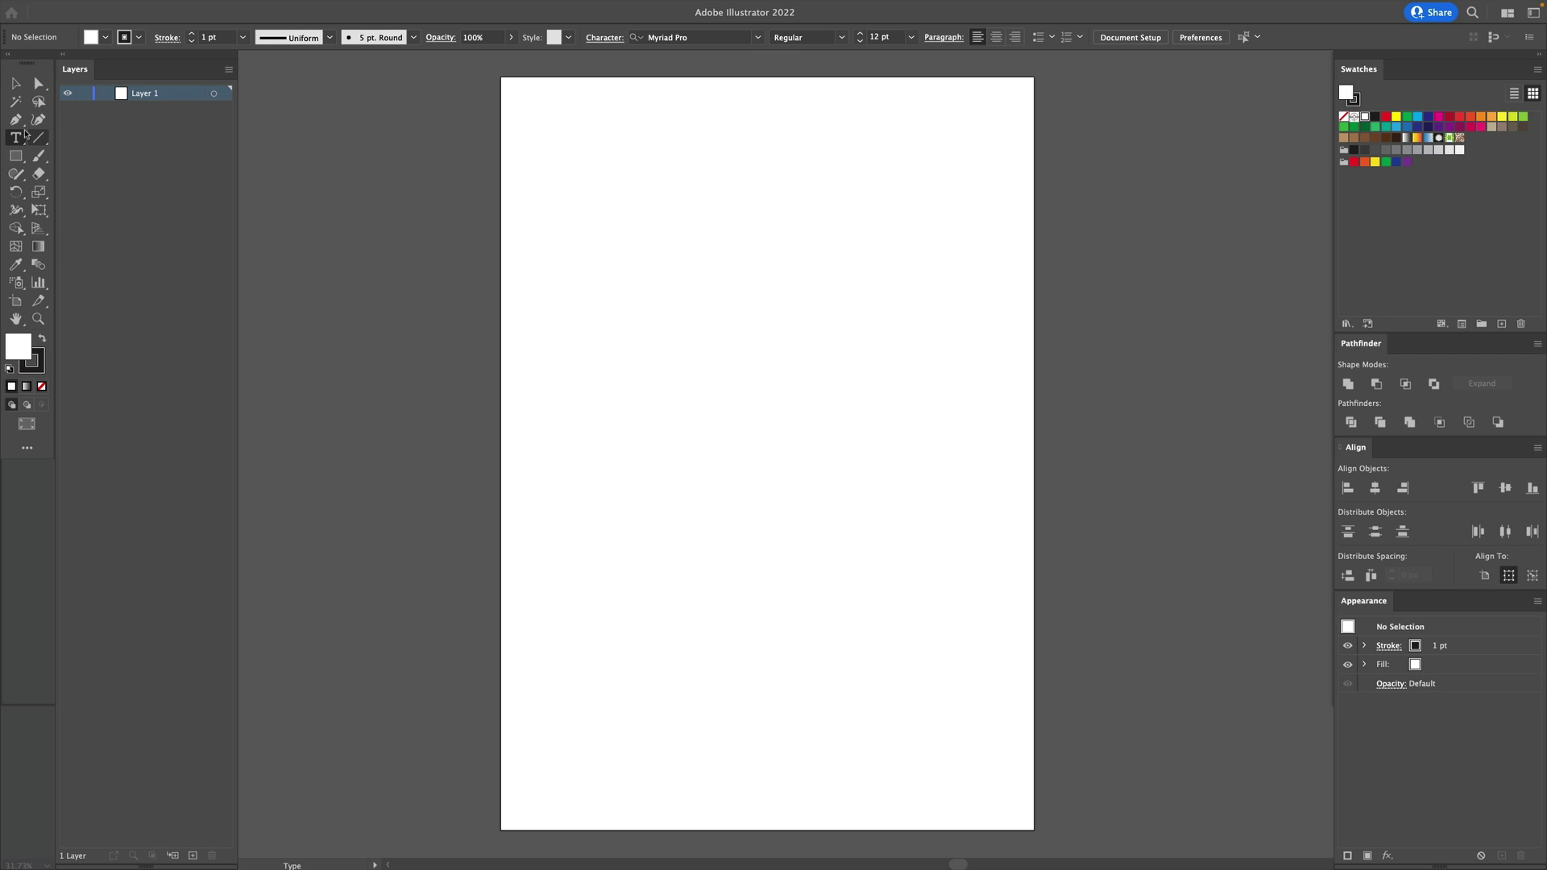
left_click(647, 314)
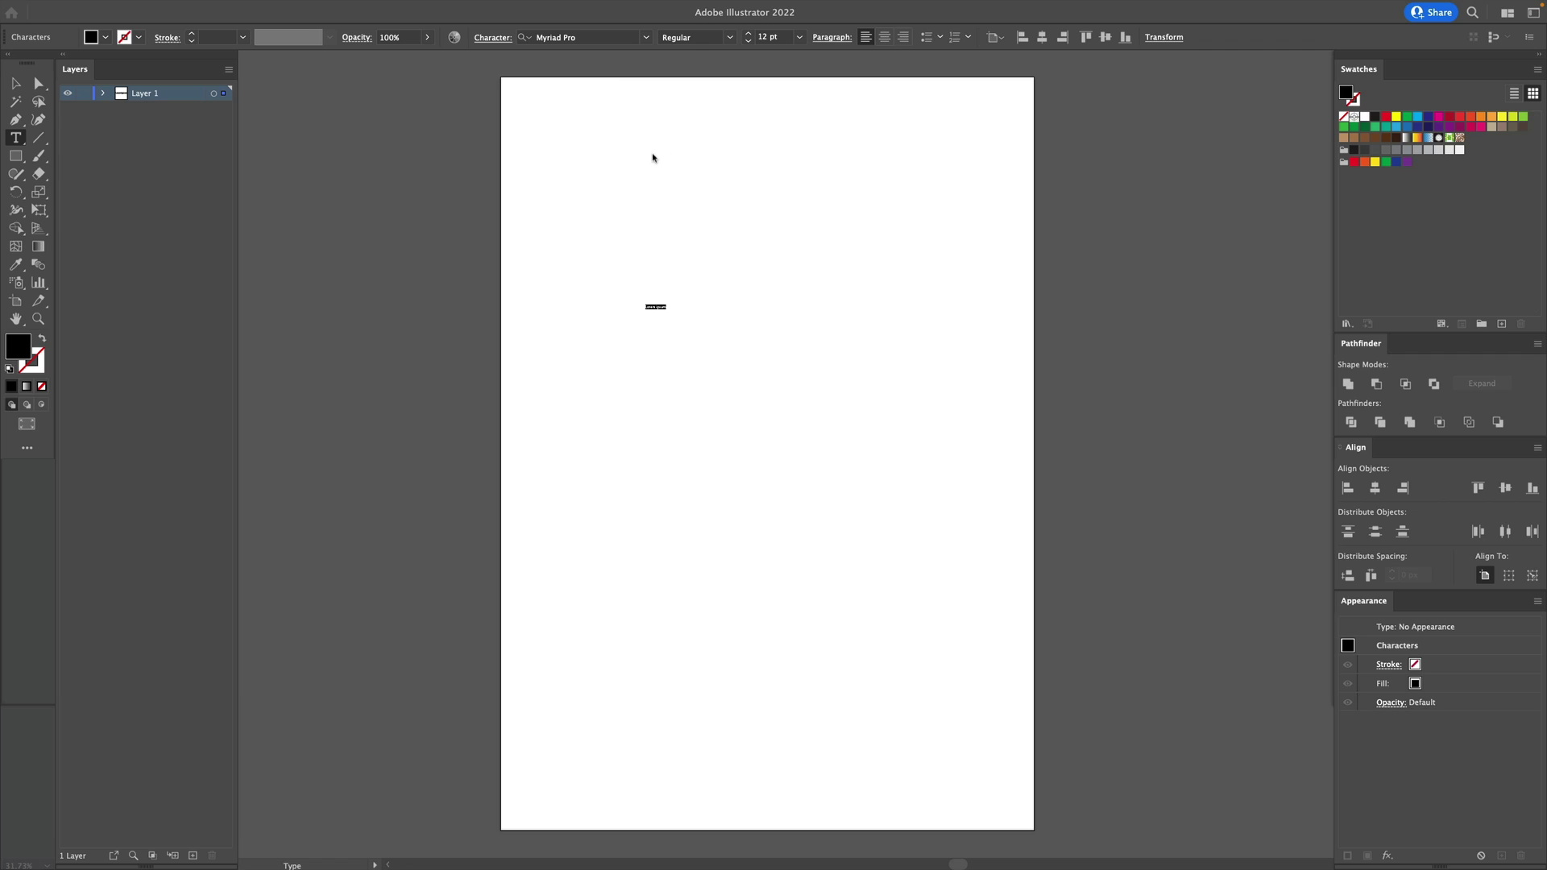
type("Shadow")
key("Escape")
key("e")
left_click_drag(661, 299, 839, 216)
key("v")
double_click(728, 431)
left_click_drag(728, 429, 799, 391)
key("Escape")
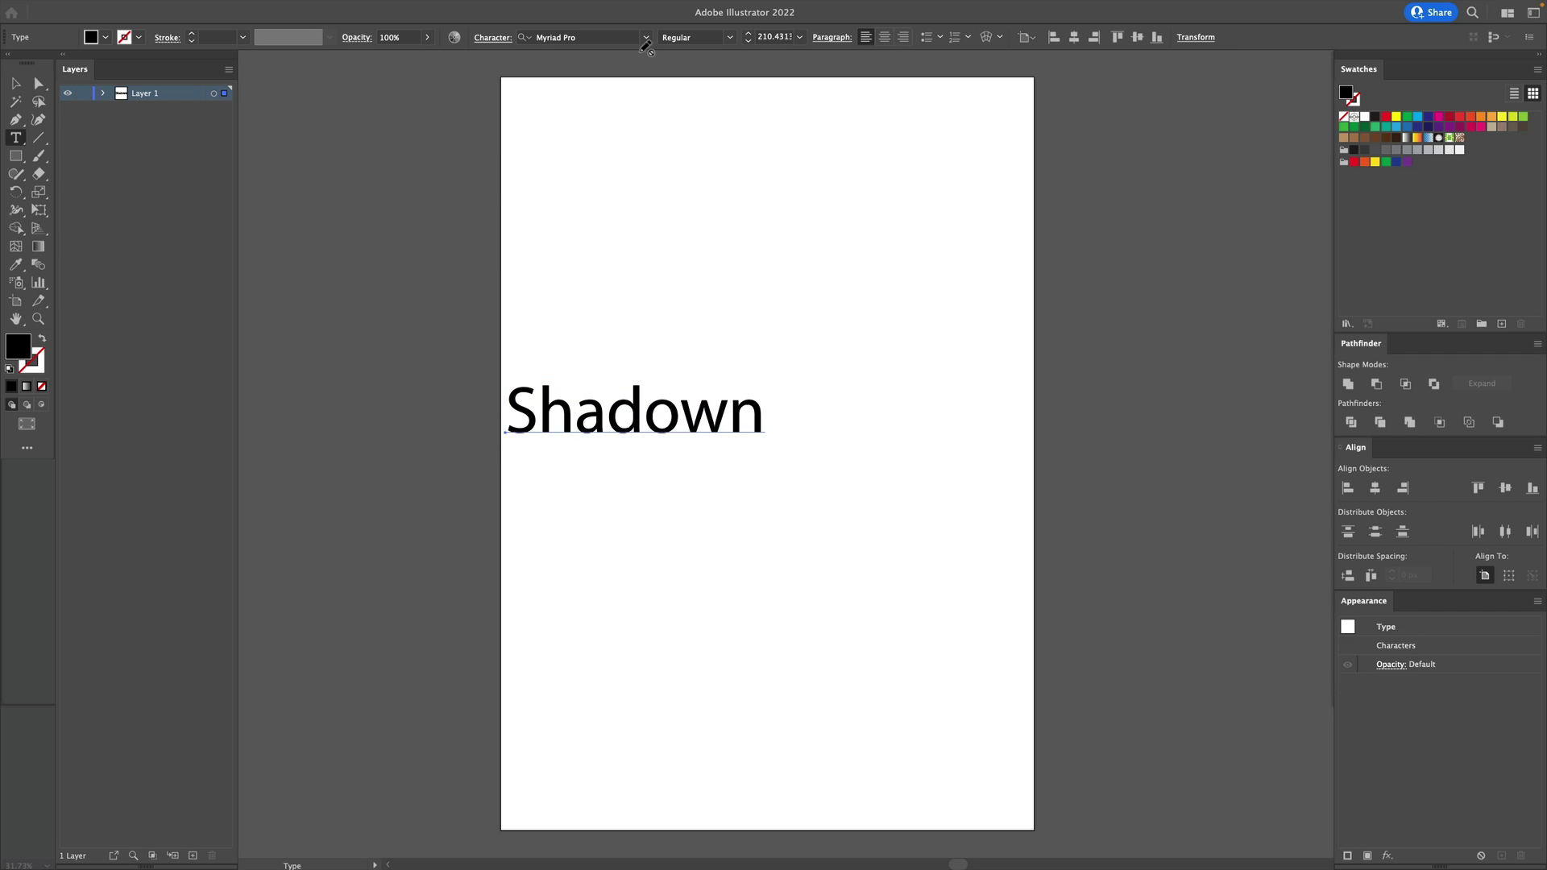
key("Delete")
left_click(689, 320)
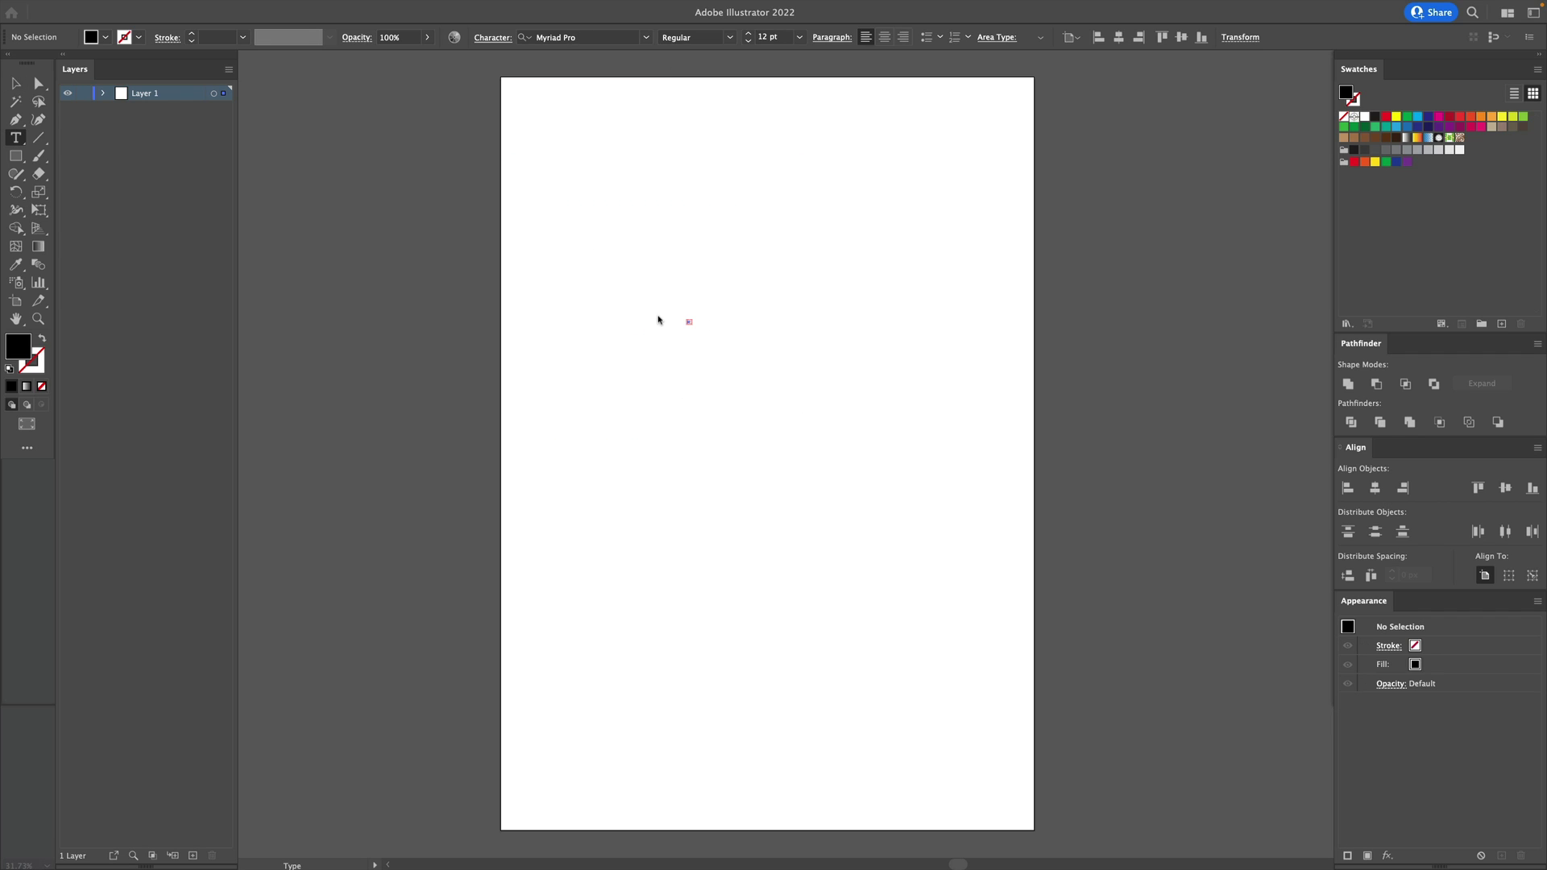
key("Escape")
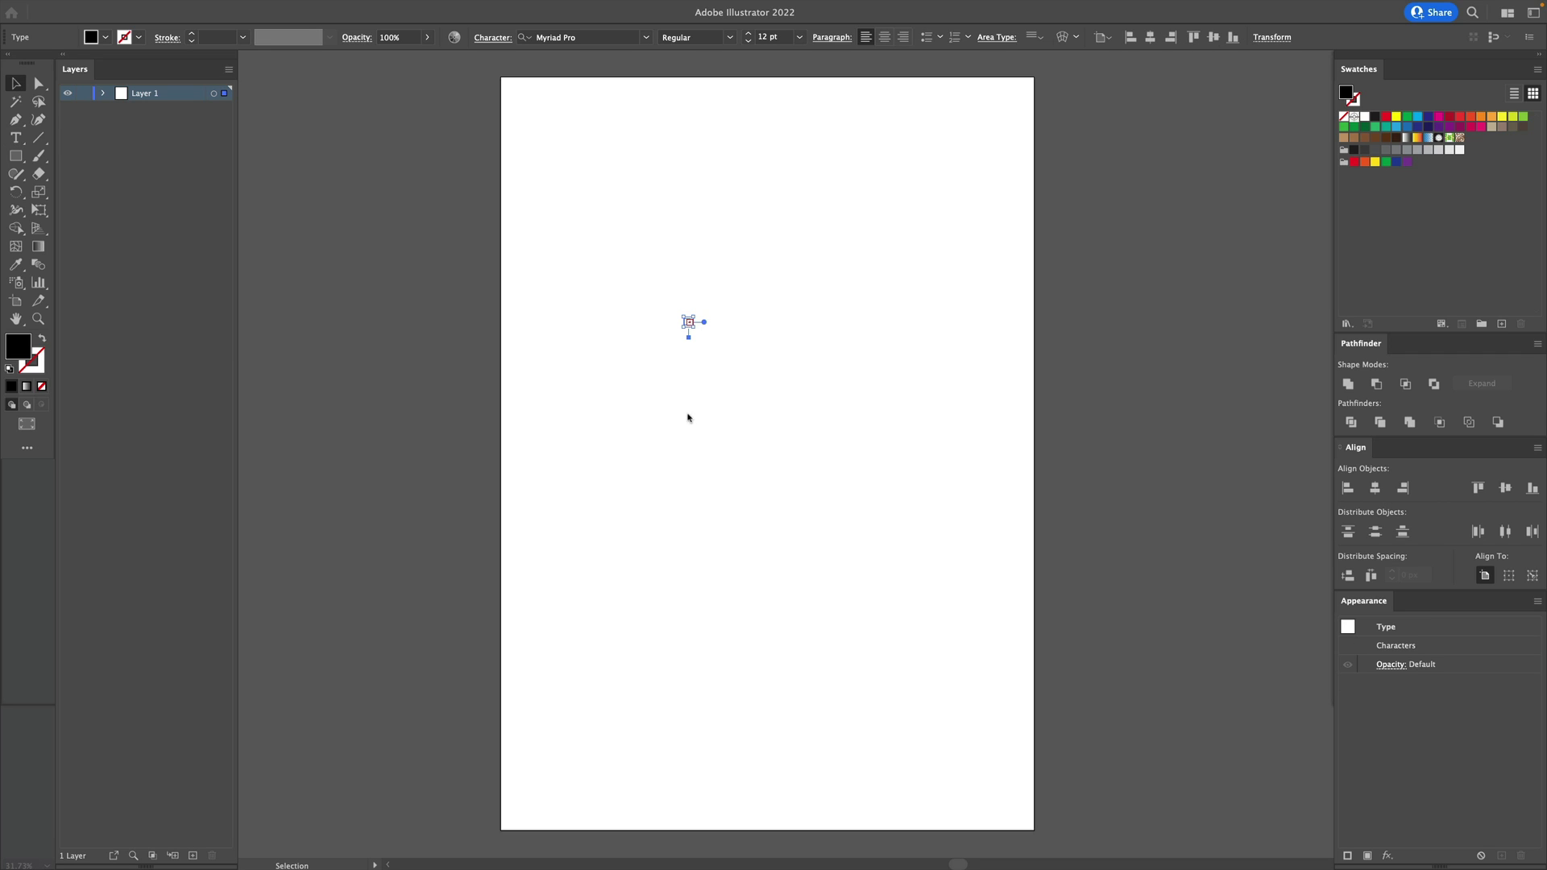
left_click_drag(743, 266, 607, 394)
key("Delete")
Step: Add the point text "Shadow" to the artboard, scale it up to about 275 pt and place it above the middle
key("t")
left_click(641, 266)
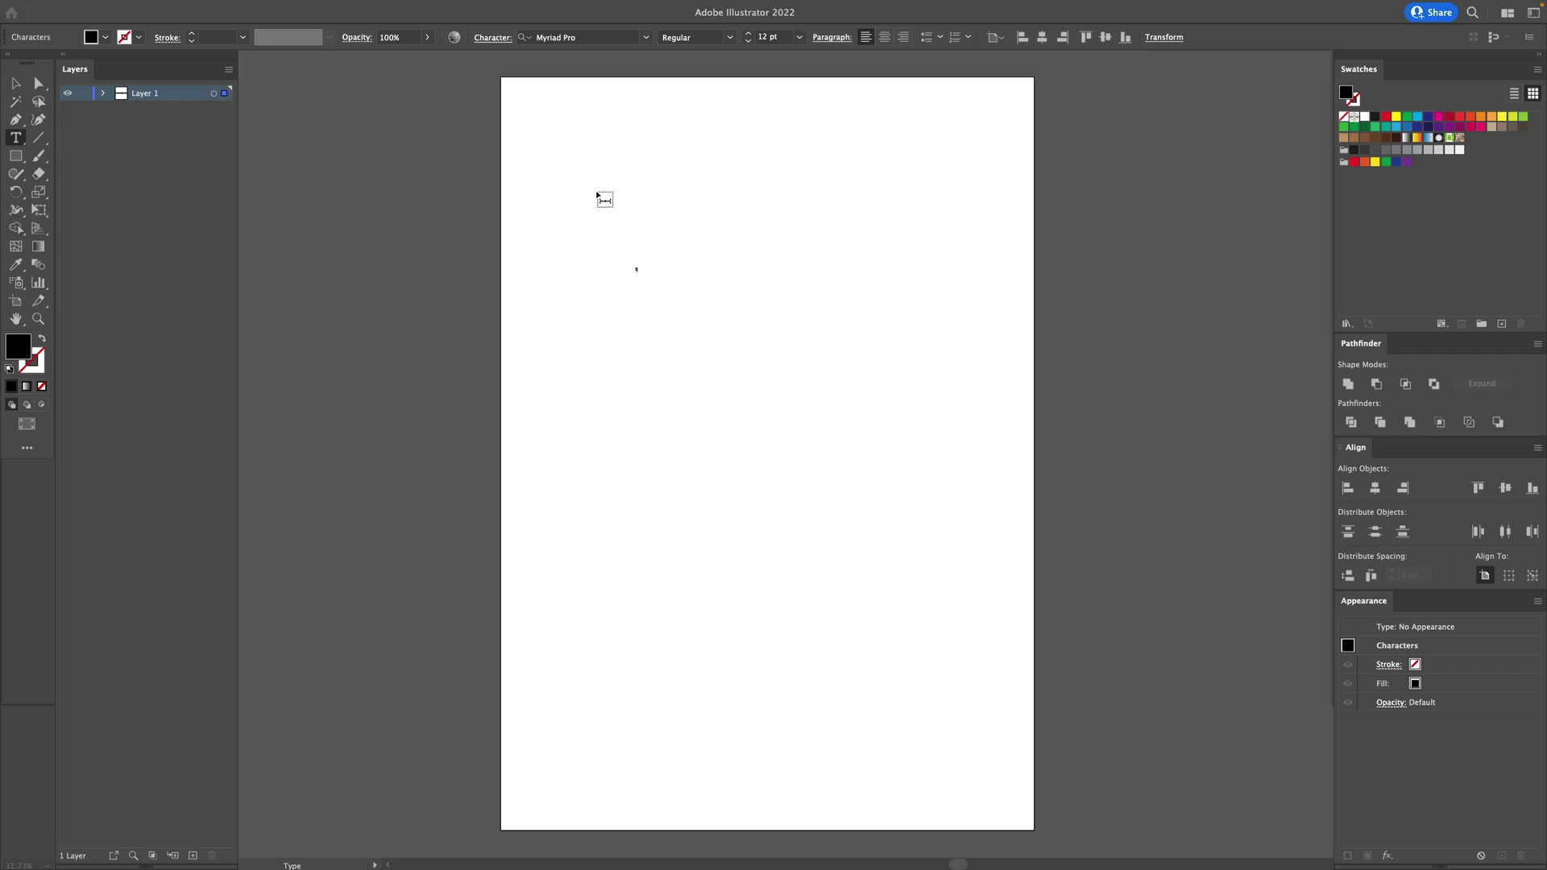
key("Escape")
key("e")
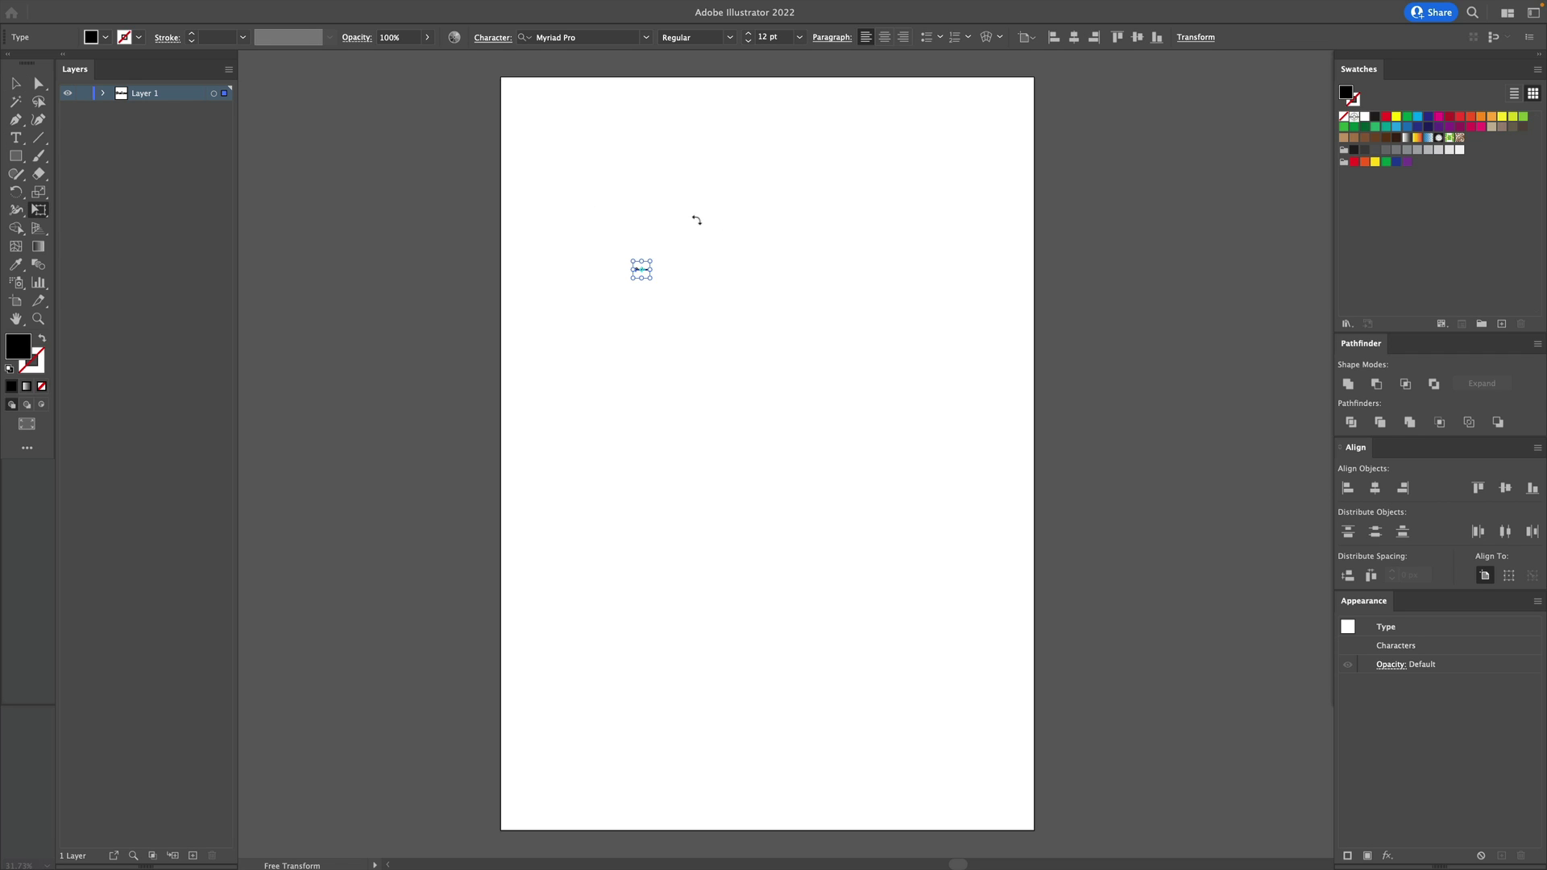
left_click_drag(649, 263, 907, 159)
left_click_drag(709, 403, 866, 393)
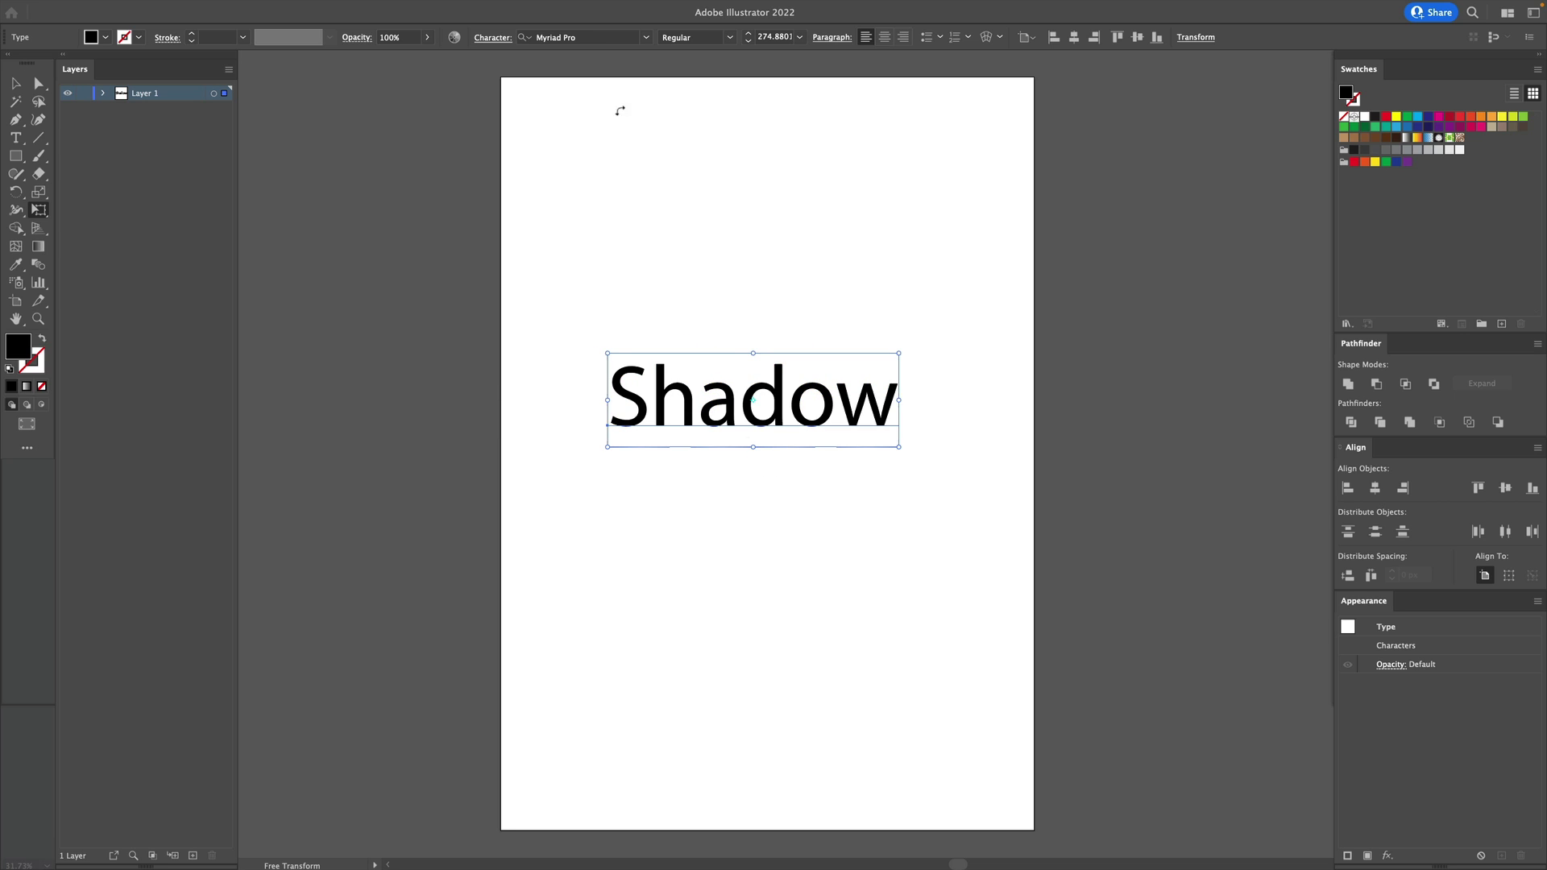
Step: Inspect the lettering group in the Poster tutorial.ai document and return to the untitled document
key("f")
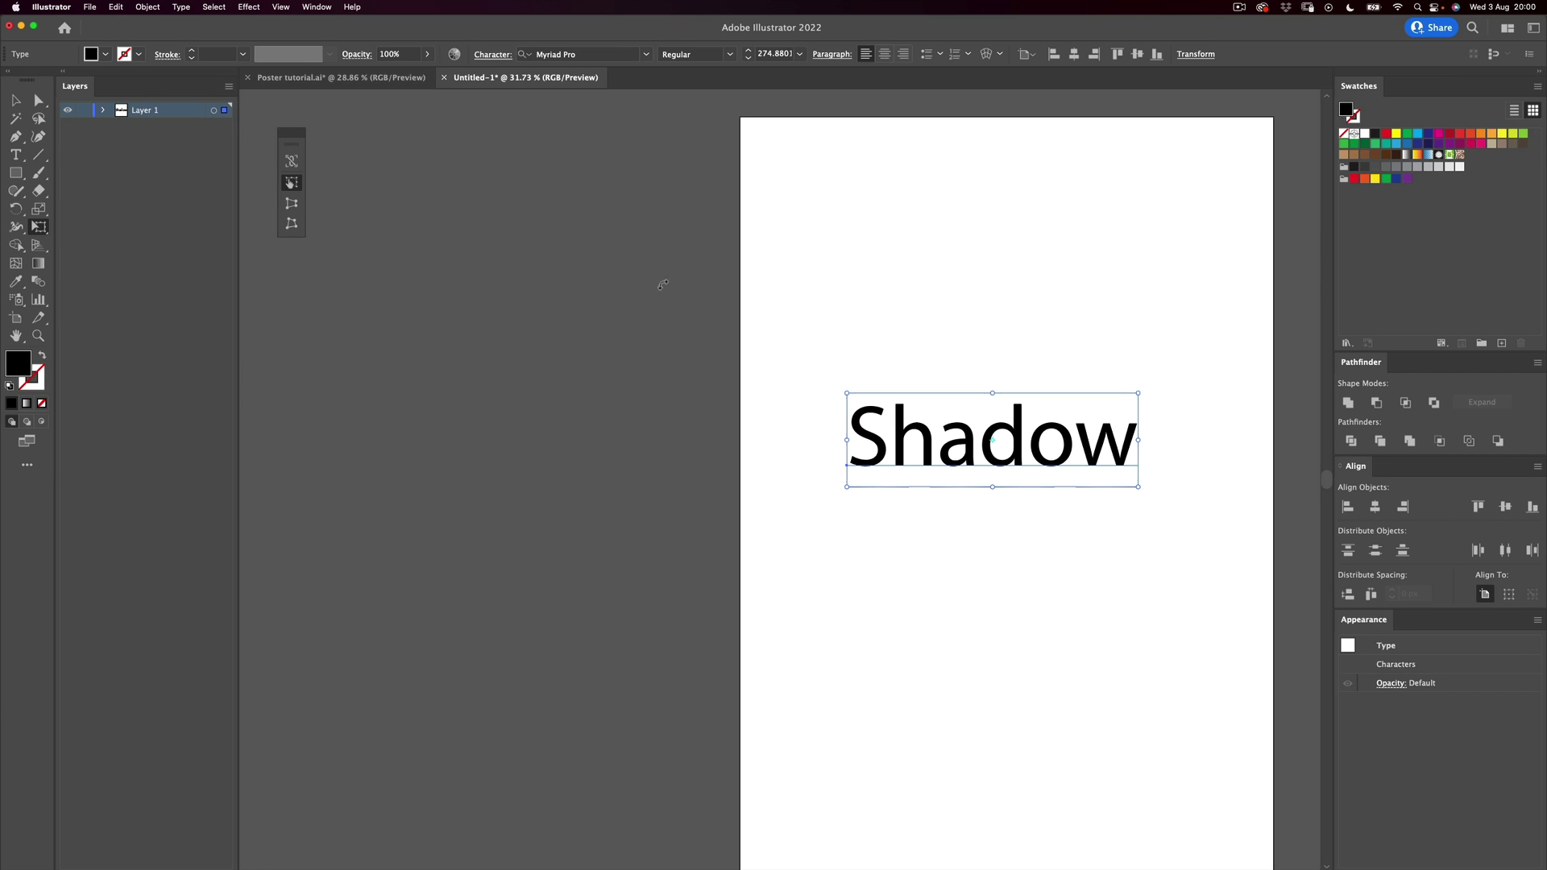
left_click(357, 78)
left_click_drag(823, 490, 525, 495)
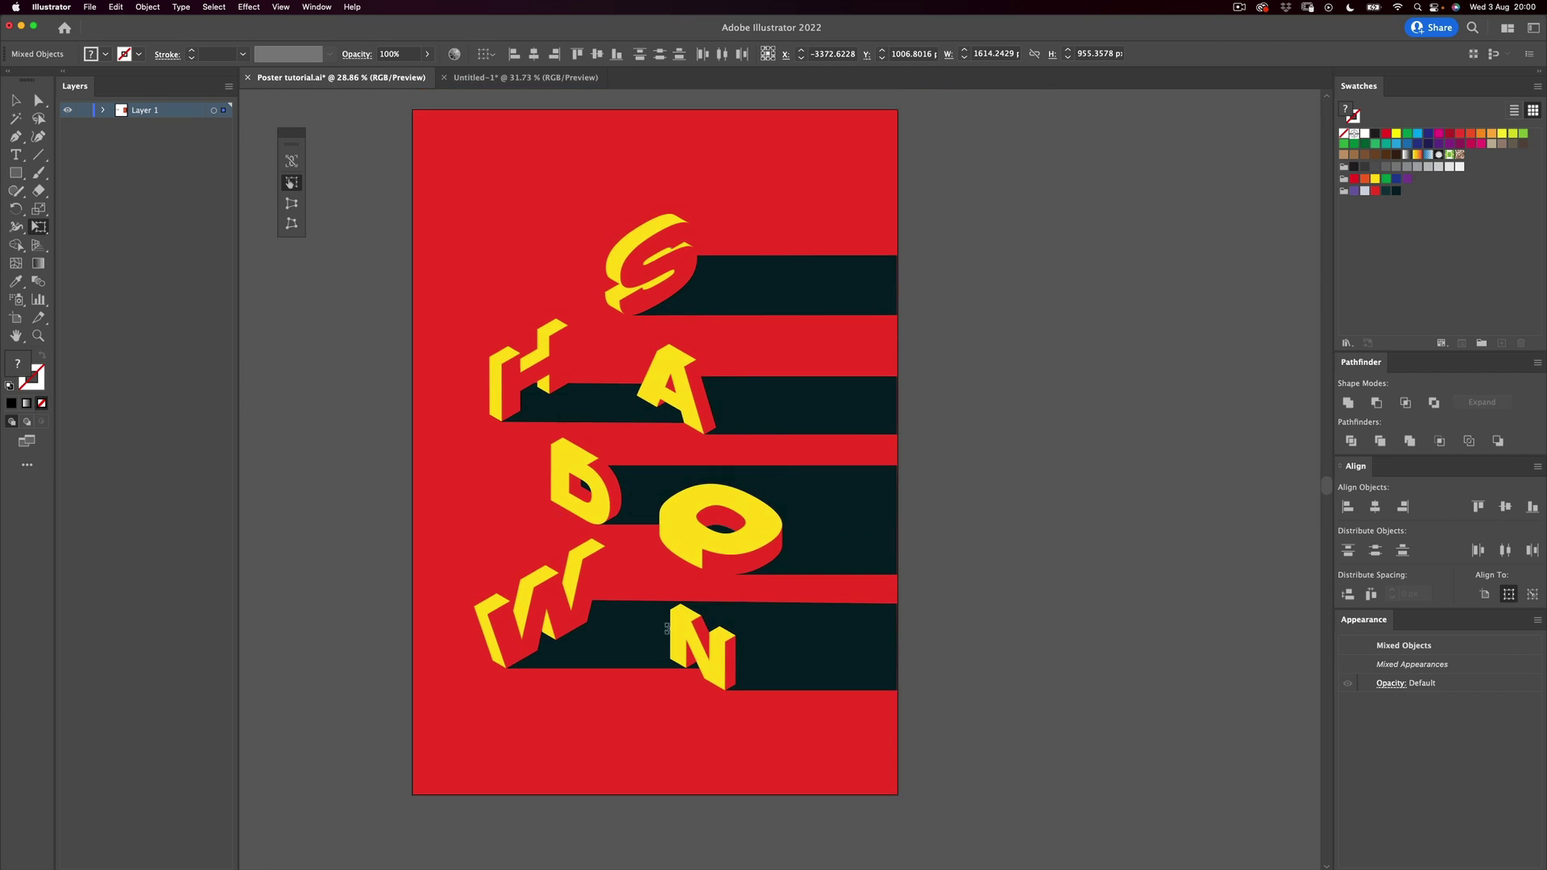
key("v")
left_click(722, 671)
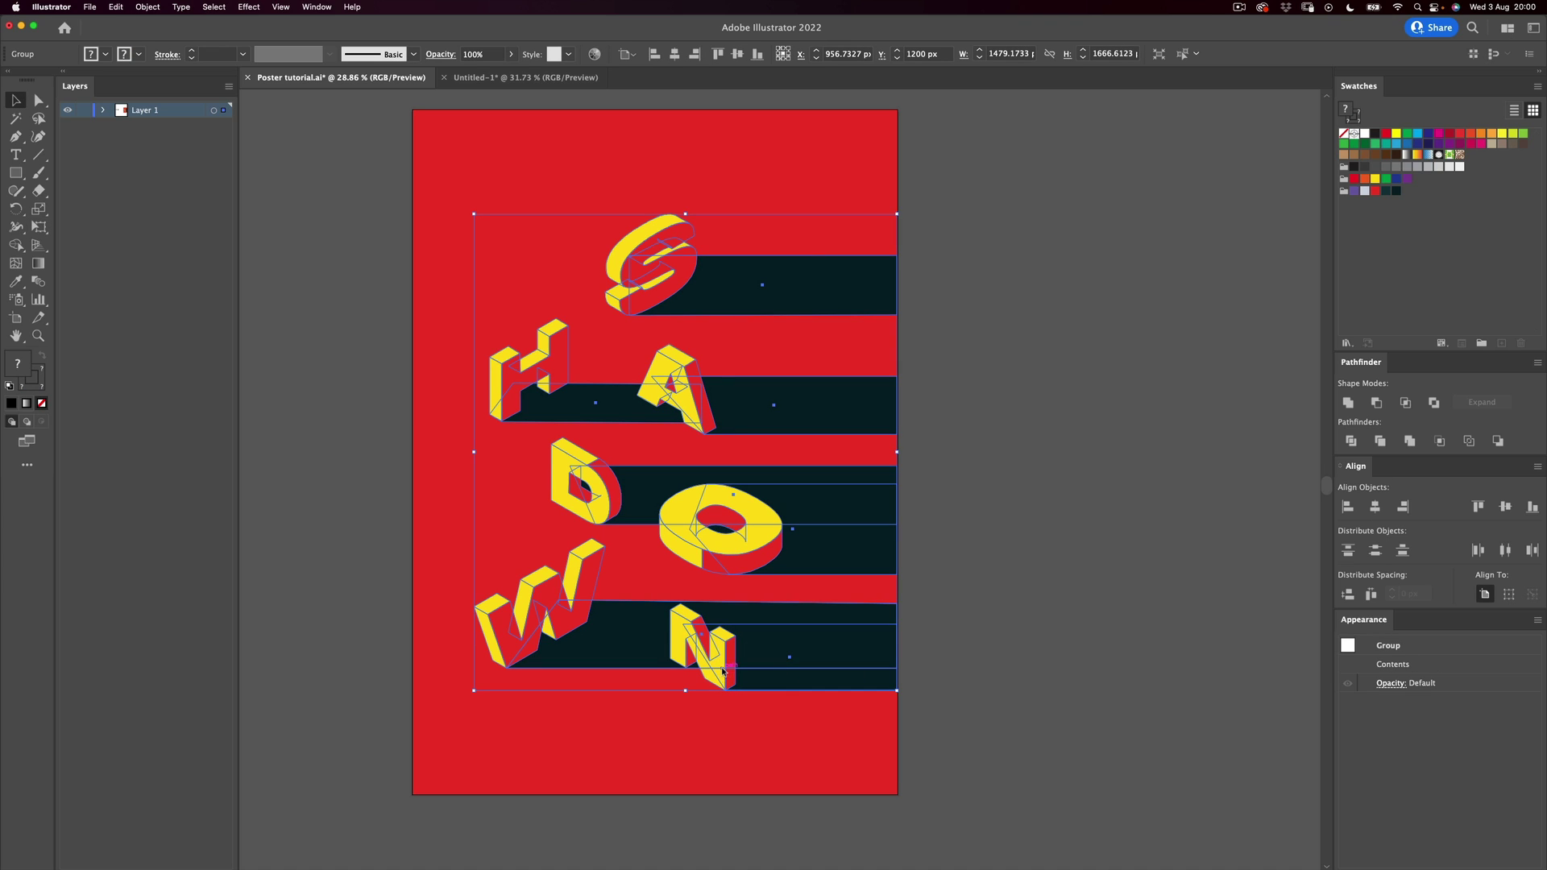
left_click(537, 78)
scroll(549, 286, "right", 5)
scroll(549, 286, "down", 1)
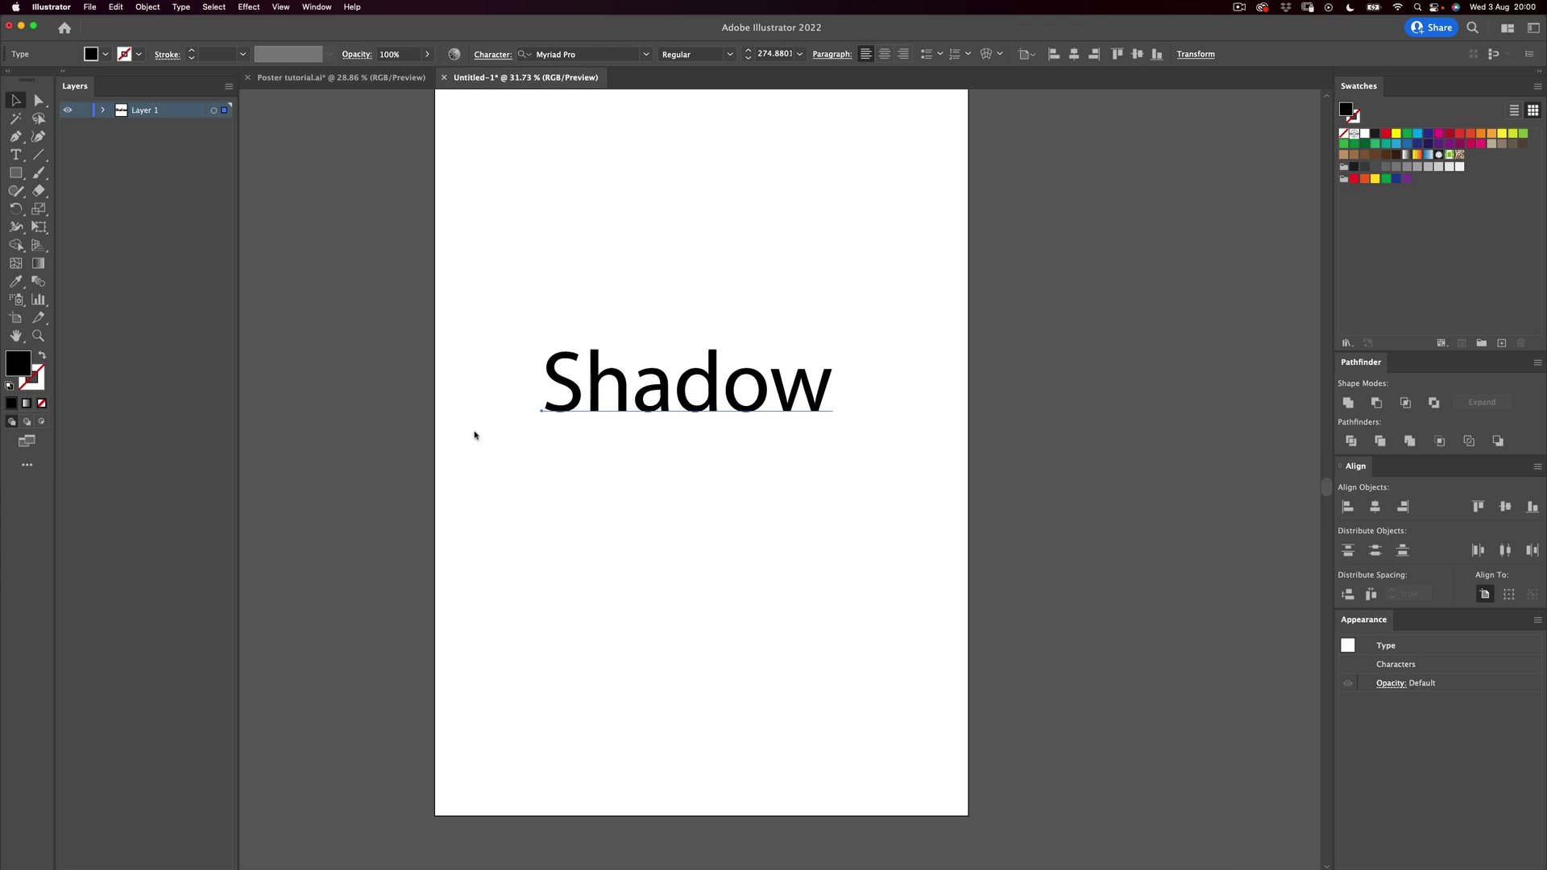
scroll(657, 516, "up", 1)
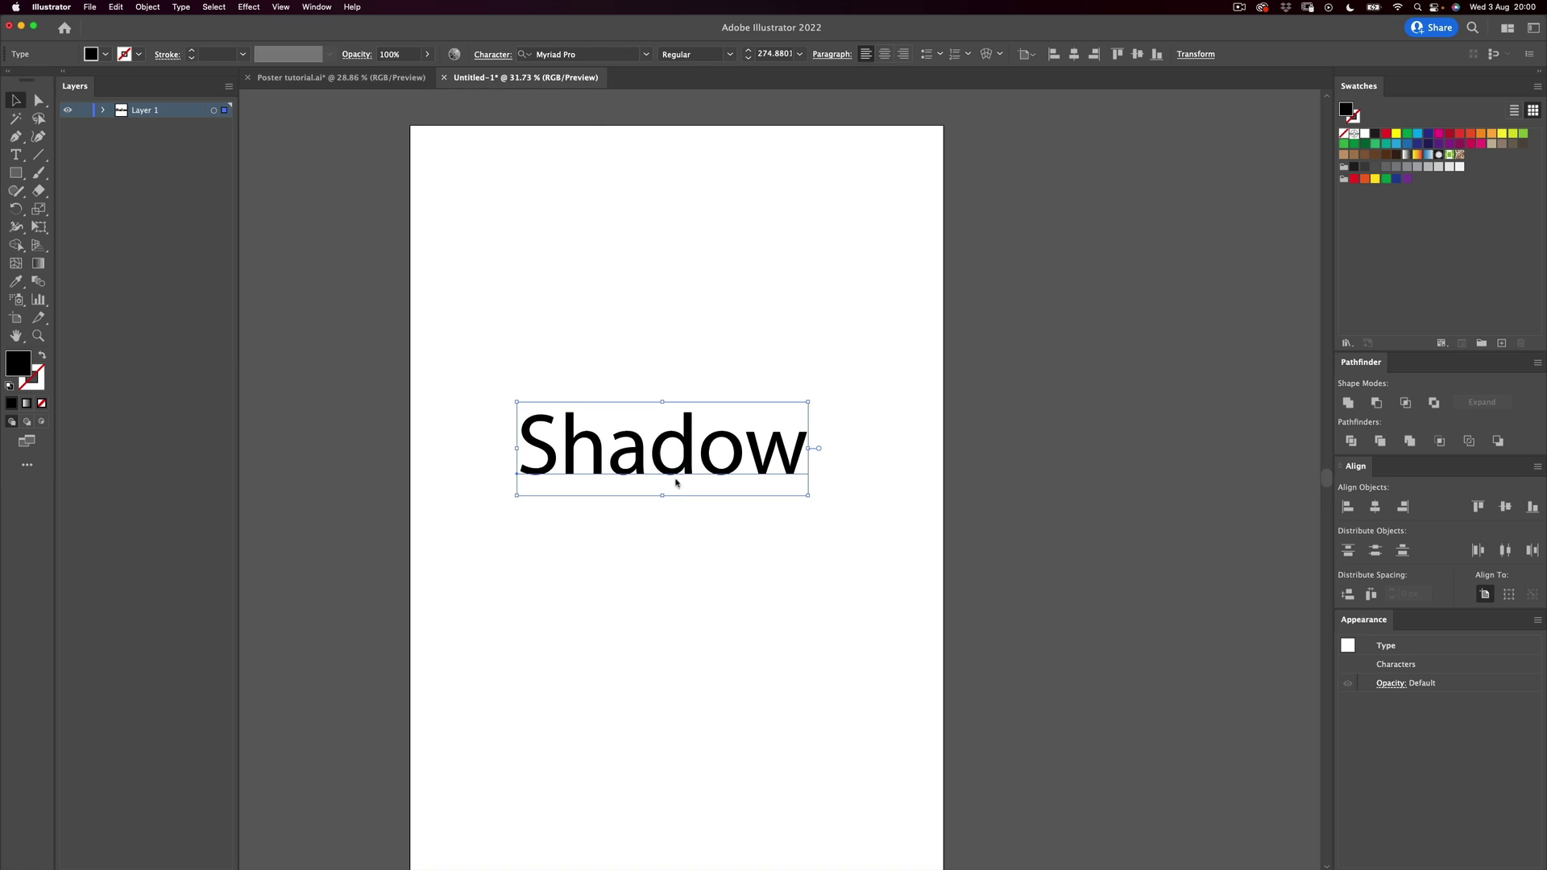
scroll(681, 427, "down", 2)
left_click_drag(698, 427, 702, 439)
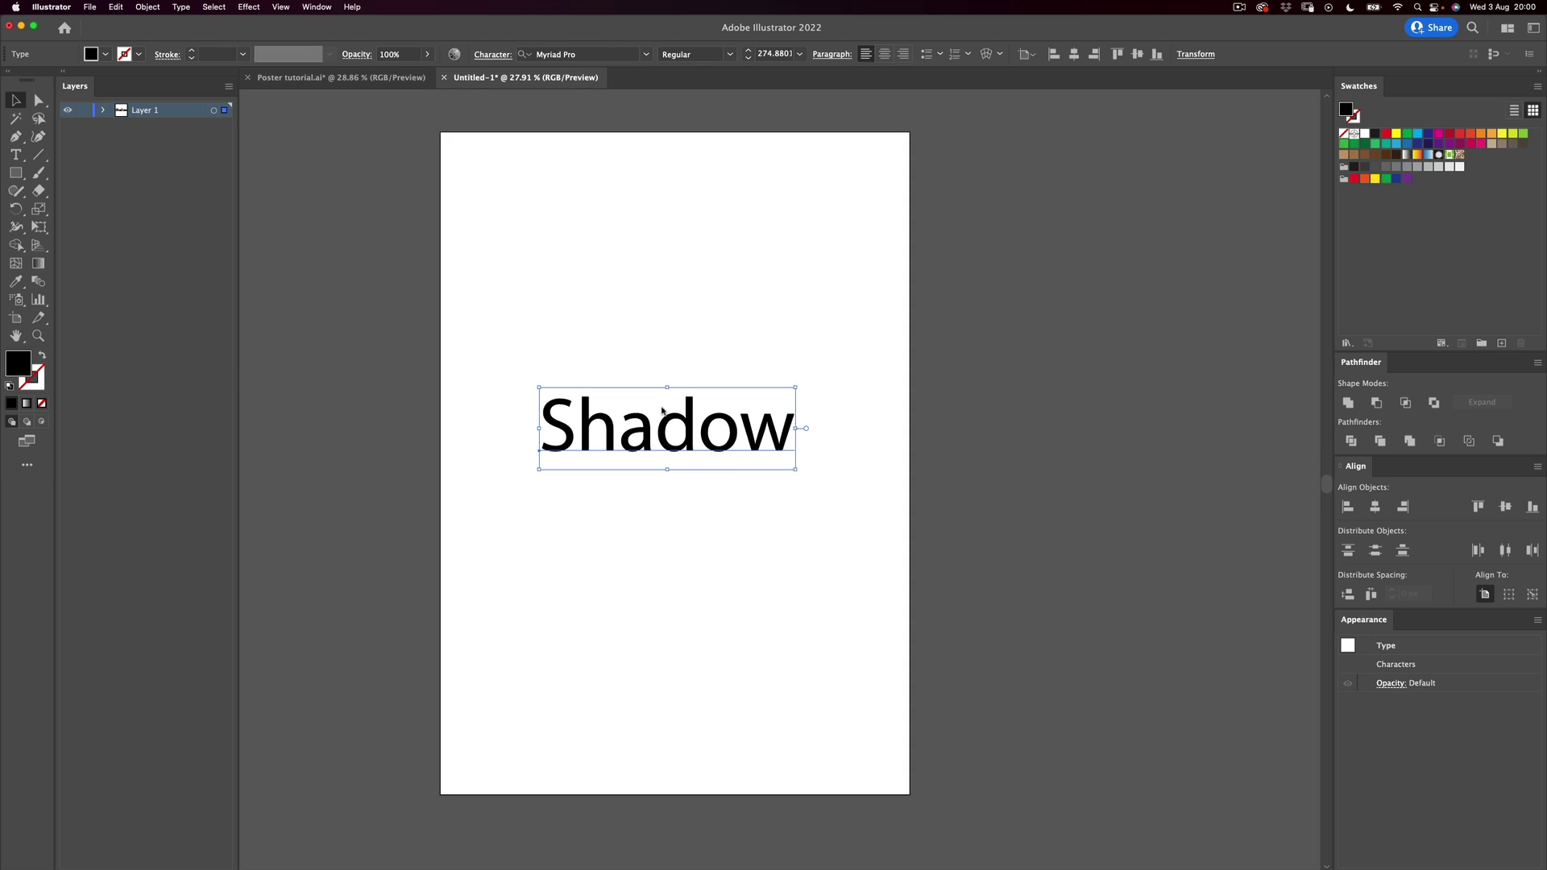
left_click(647, 286)
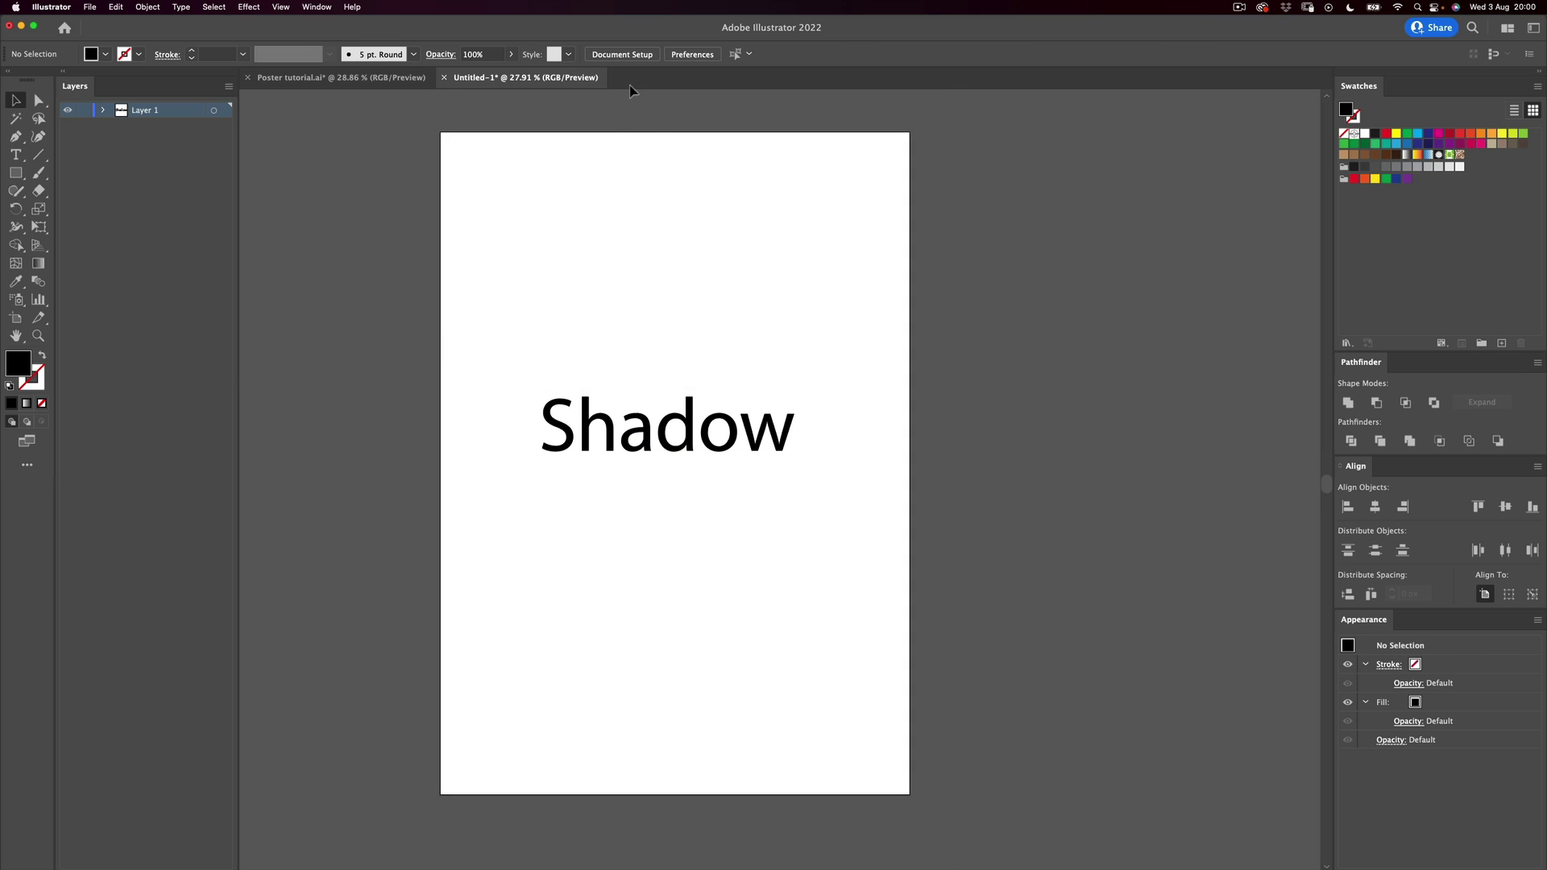
Step: Set the "Shadow" text in Monument Extended Bold and scale it down to about 210 pt
left_click_drag(754, 308, 396, 621)
left_click(598, 56)
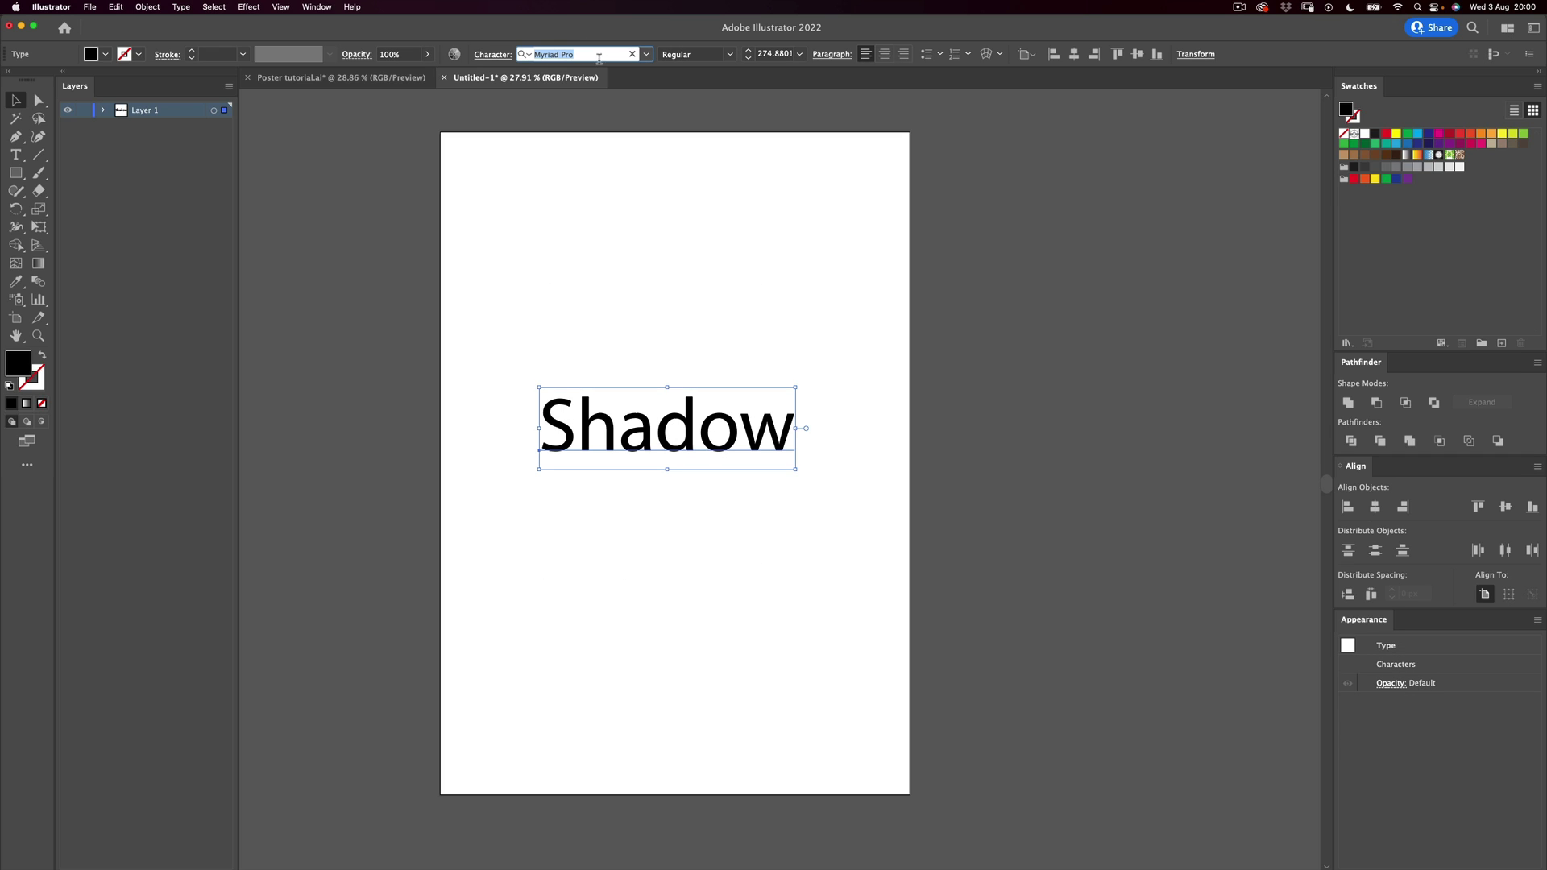
type("monu")
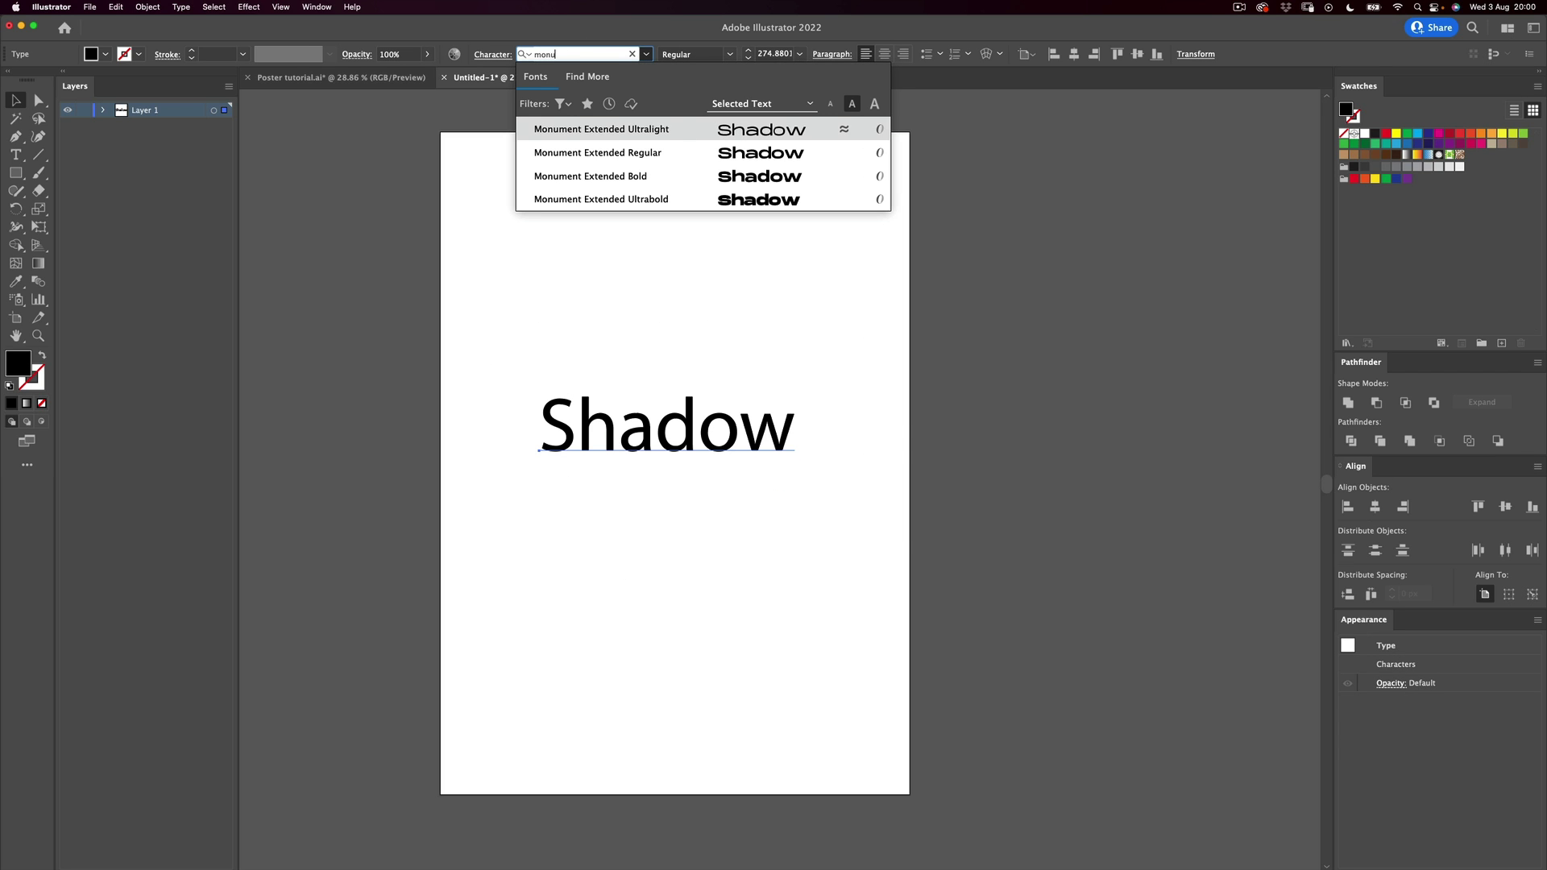
left_click(755, 187)
left_click_drag(969, 382, 867, 408)
Step: Set the fill of the "Shadow" text to light grey #D1D1D1
double_click(24, 363)
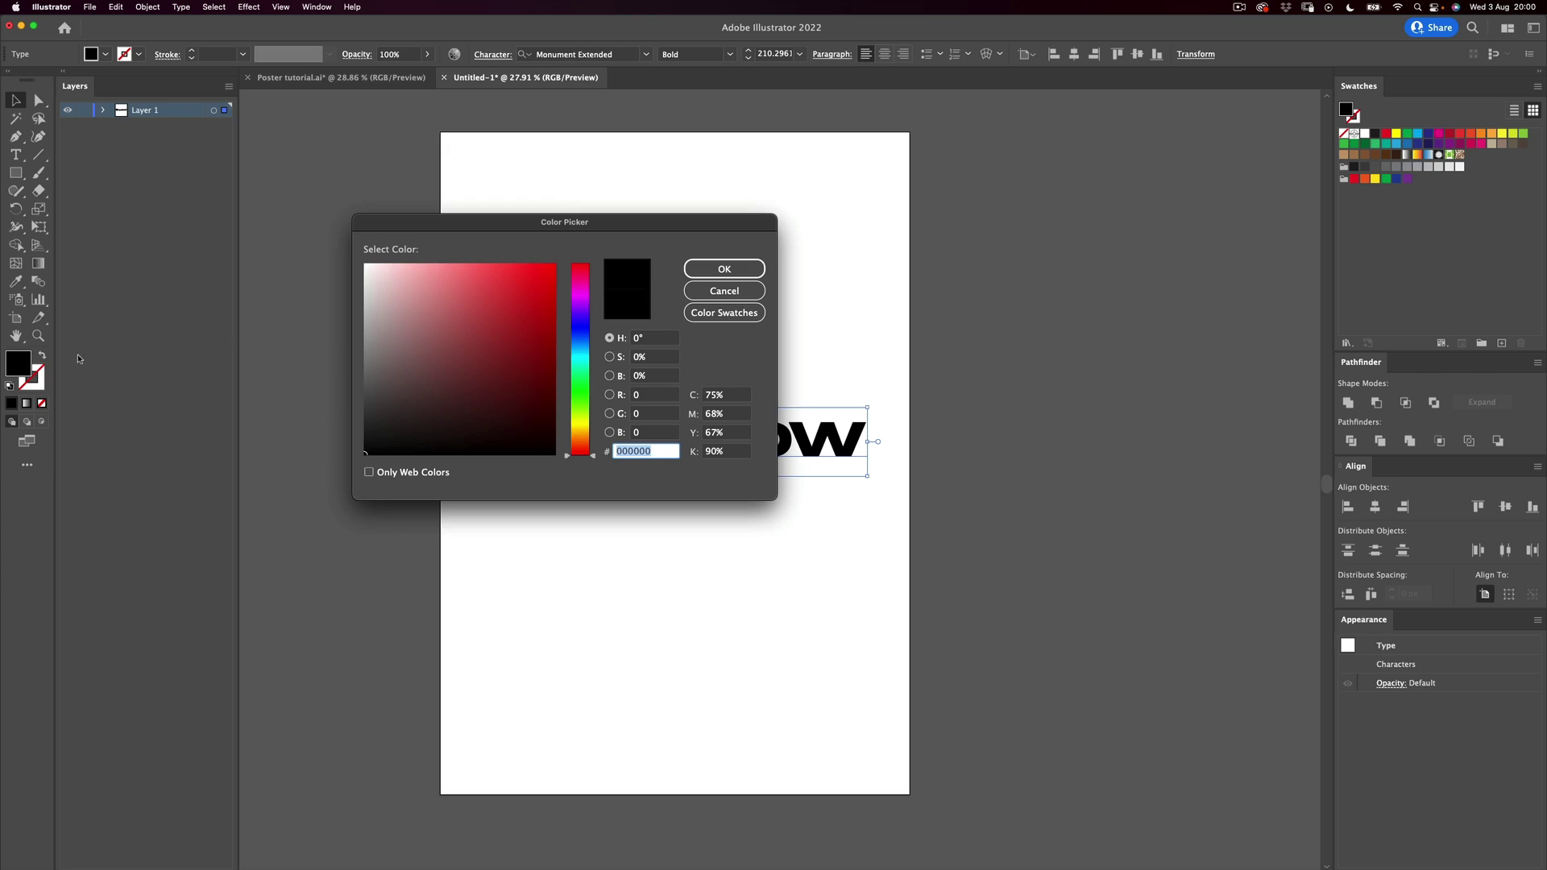
left_click(369, 298)
left_click(713, 274)
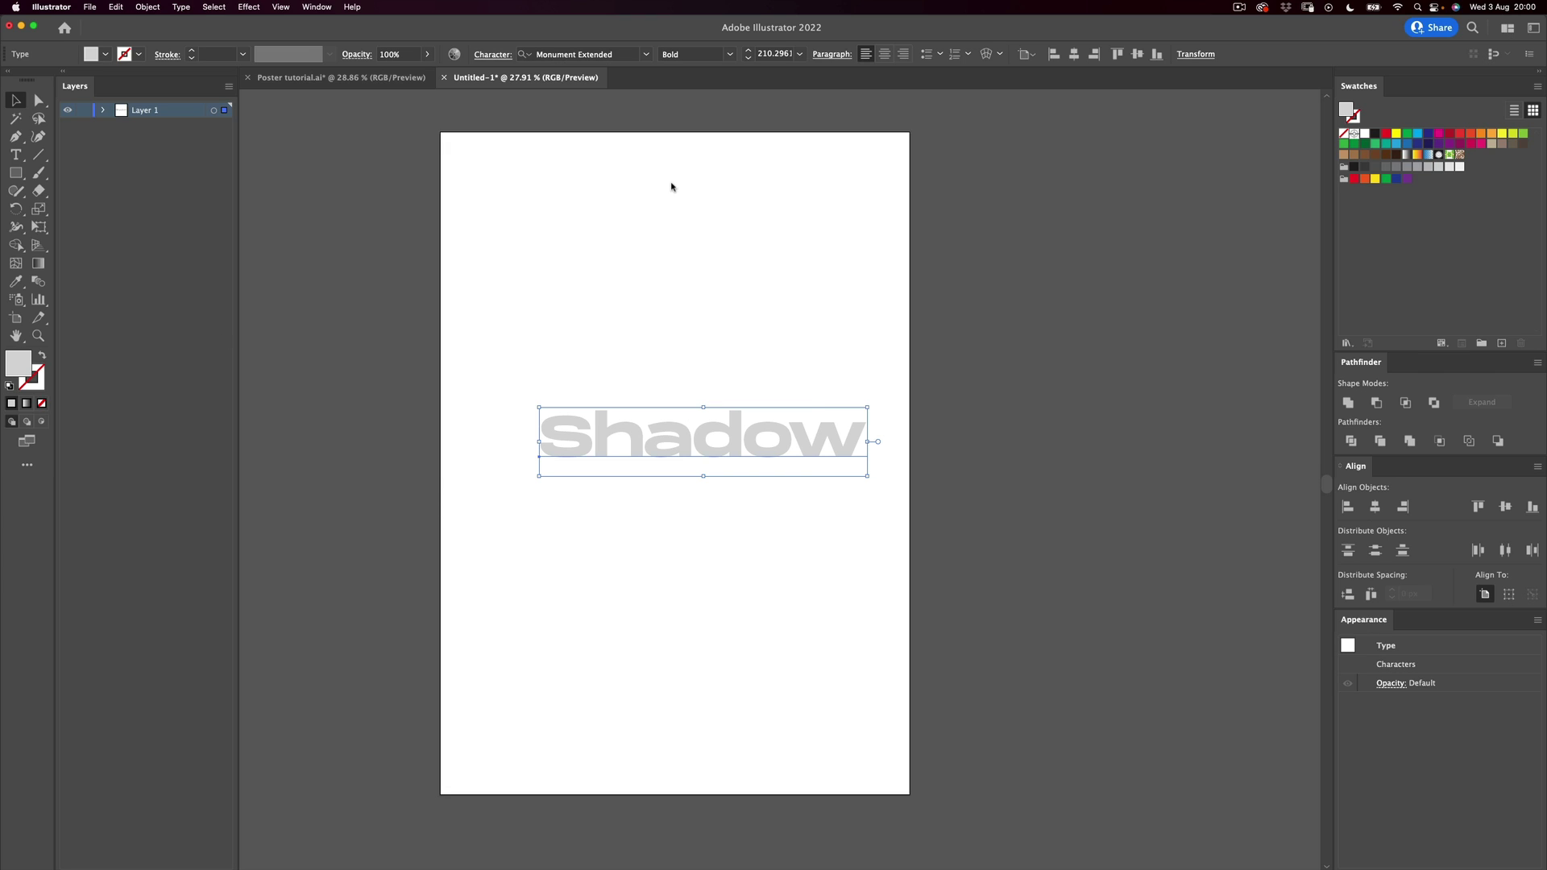
Step: Duplicate the grey "Shadow" text onto the pasteboard to the right of the artboard
left_click_drag(692, 393, 635, 651)
left_click_drag(736, 442, 1131, 498)
left_click(784, 579)
left_click(795, 456)
left_click_drag(975, 712, 967, 717)
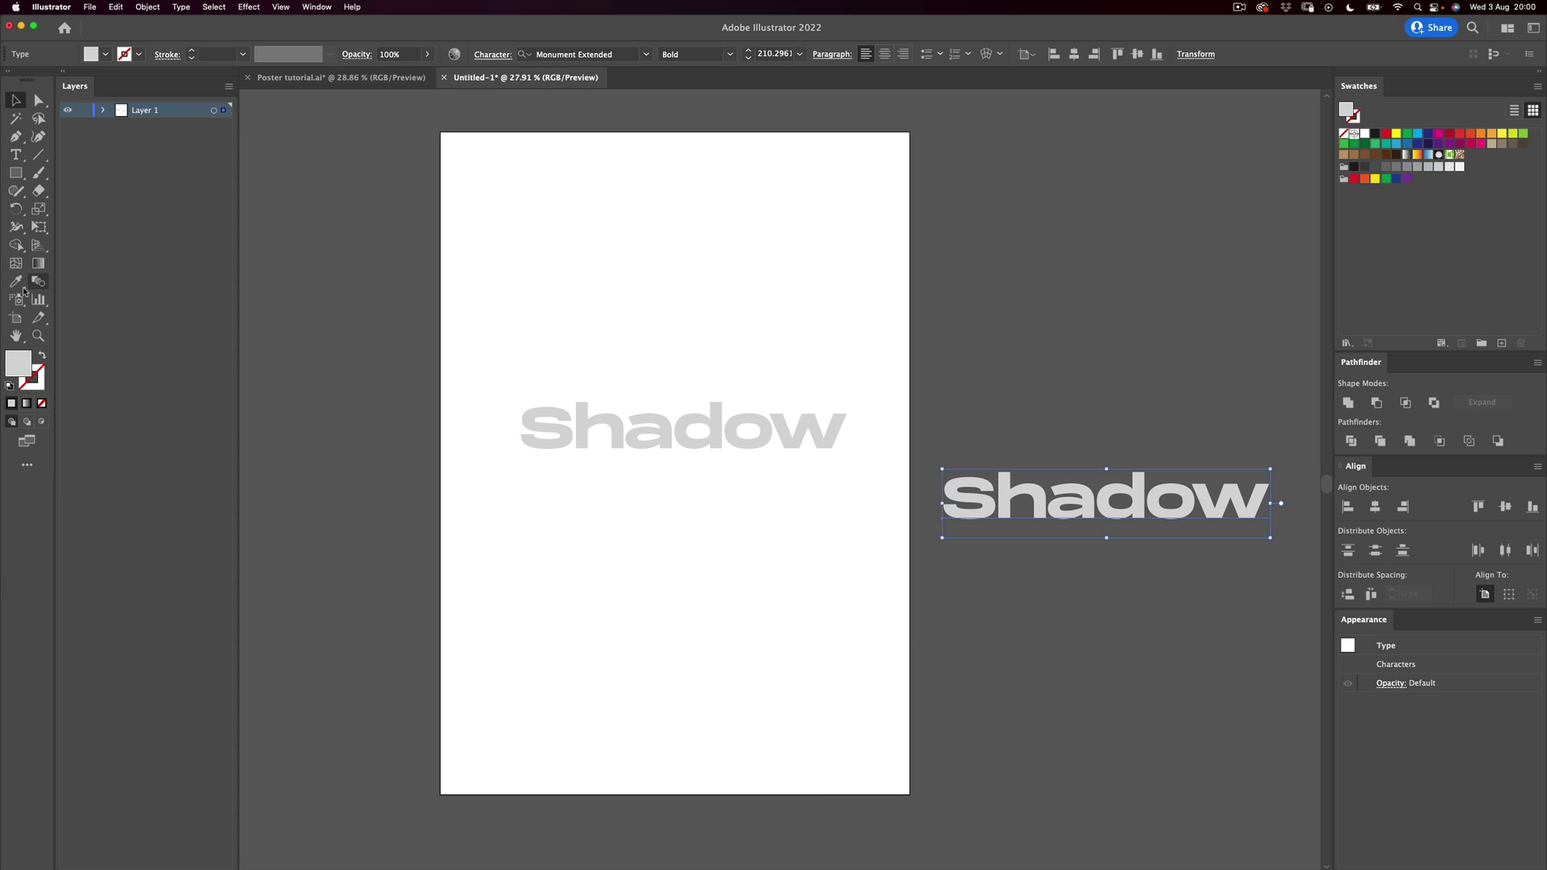
Step: Set the fill of the pasteboard copy of "Shadow" to black
double_click(18, 363)
left_click_drag(375, 432, 329, 465)
left_click(643, 312)
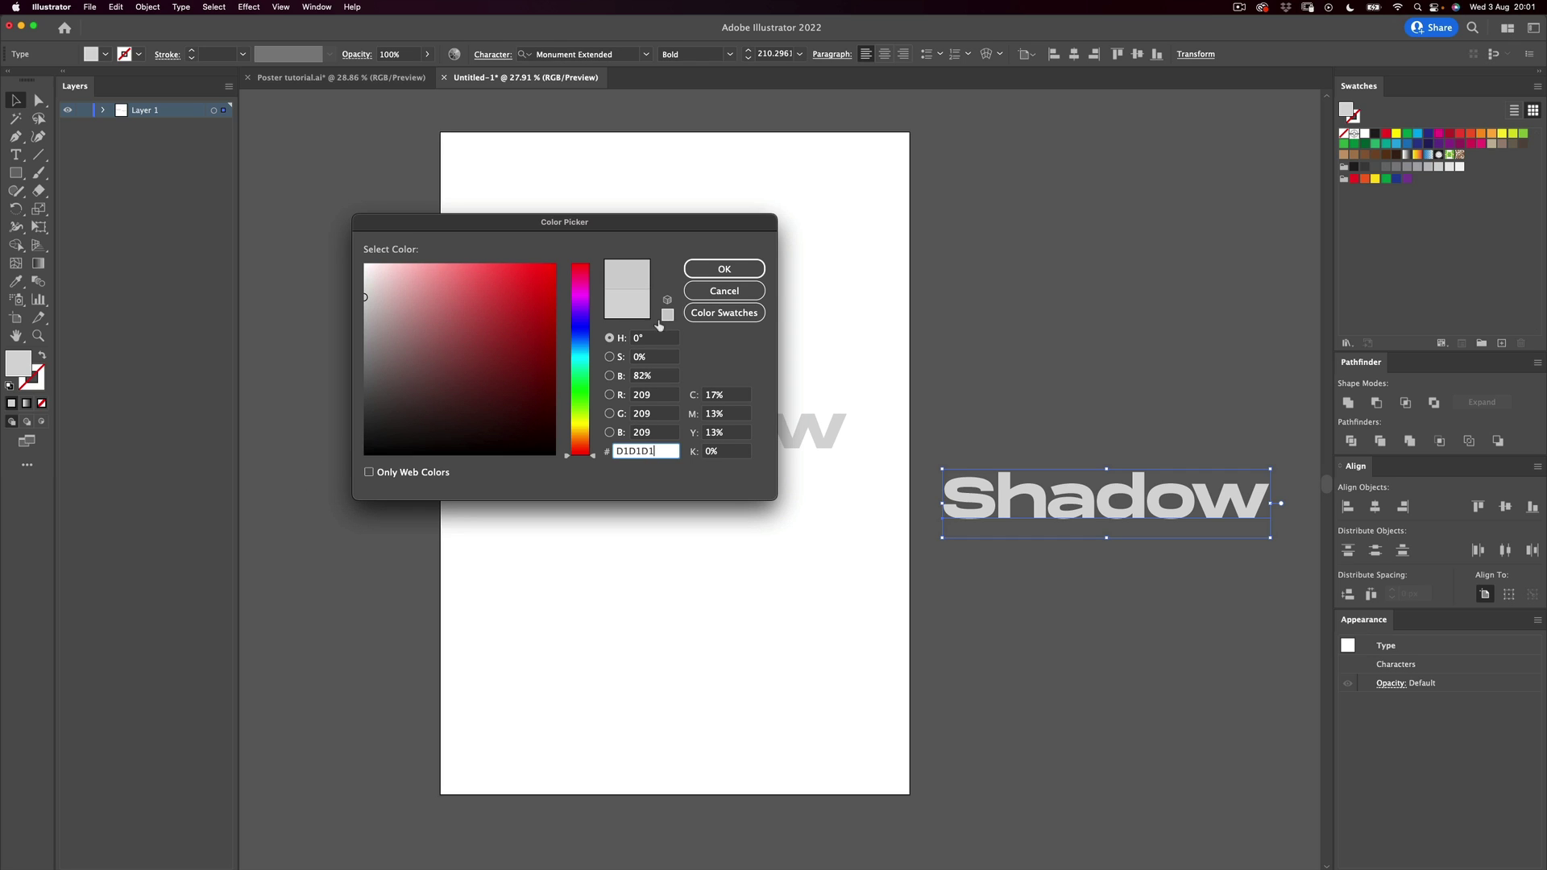
left_click(363, 454)
left_click(724, 268)
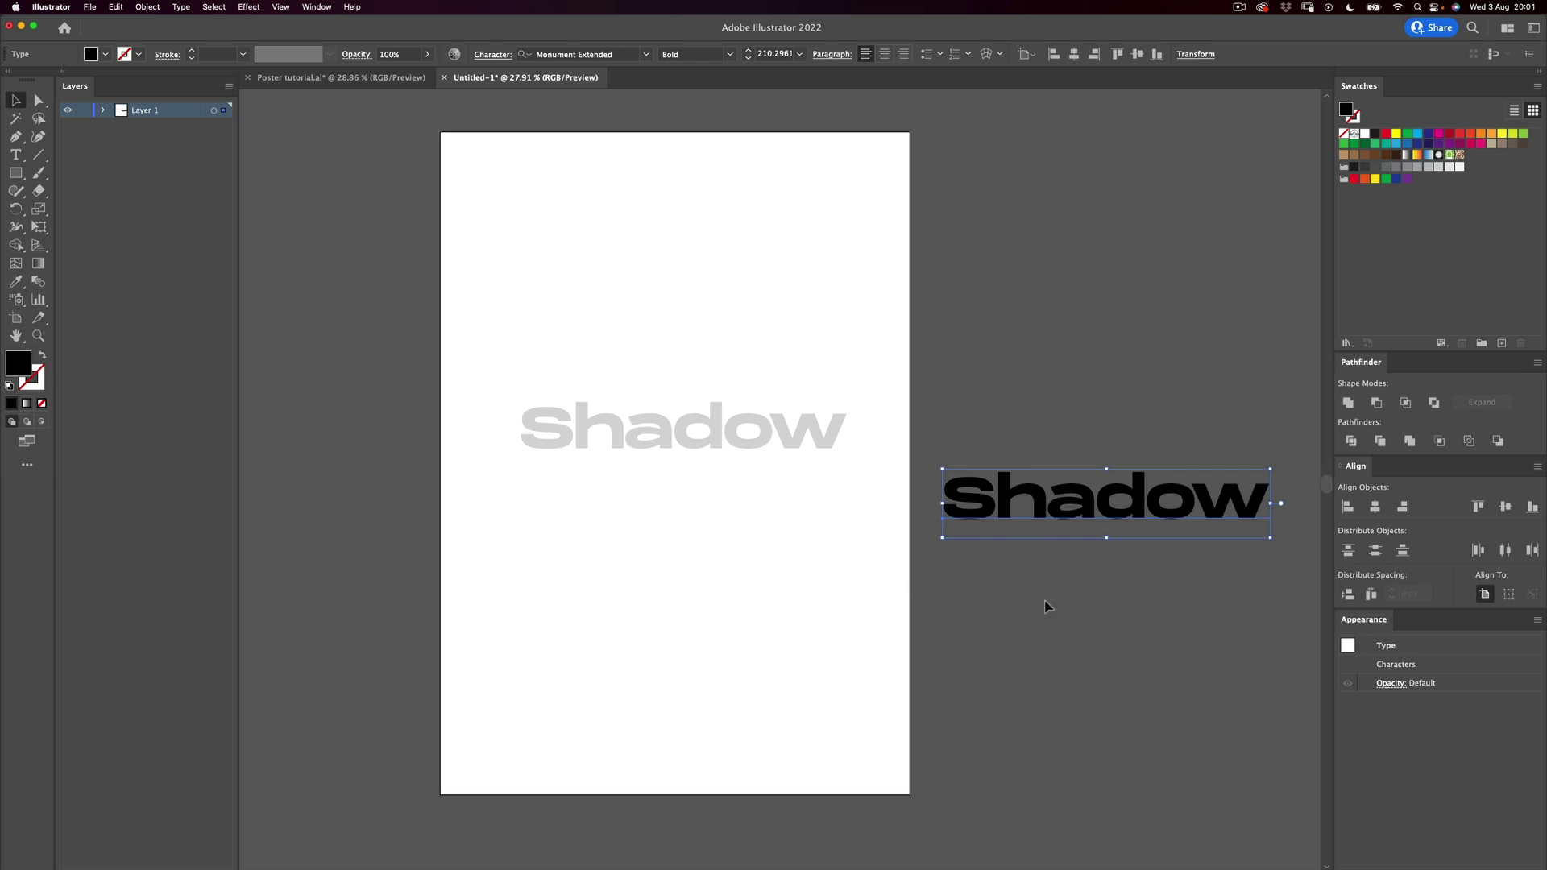
Step: Convert the black "Shadow" copy to outlines and ungroup it into separate letters
right_click(1037, 488)
left_click(1111, 658)
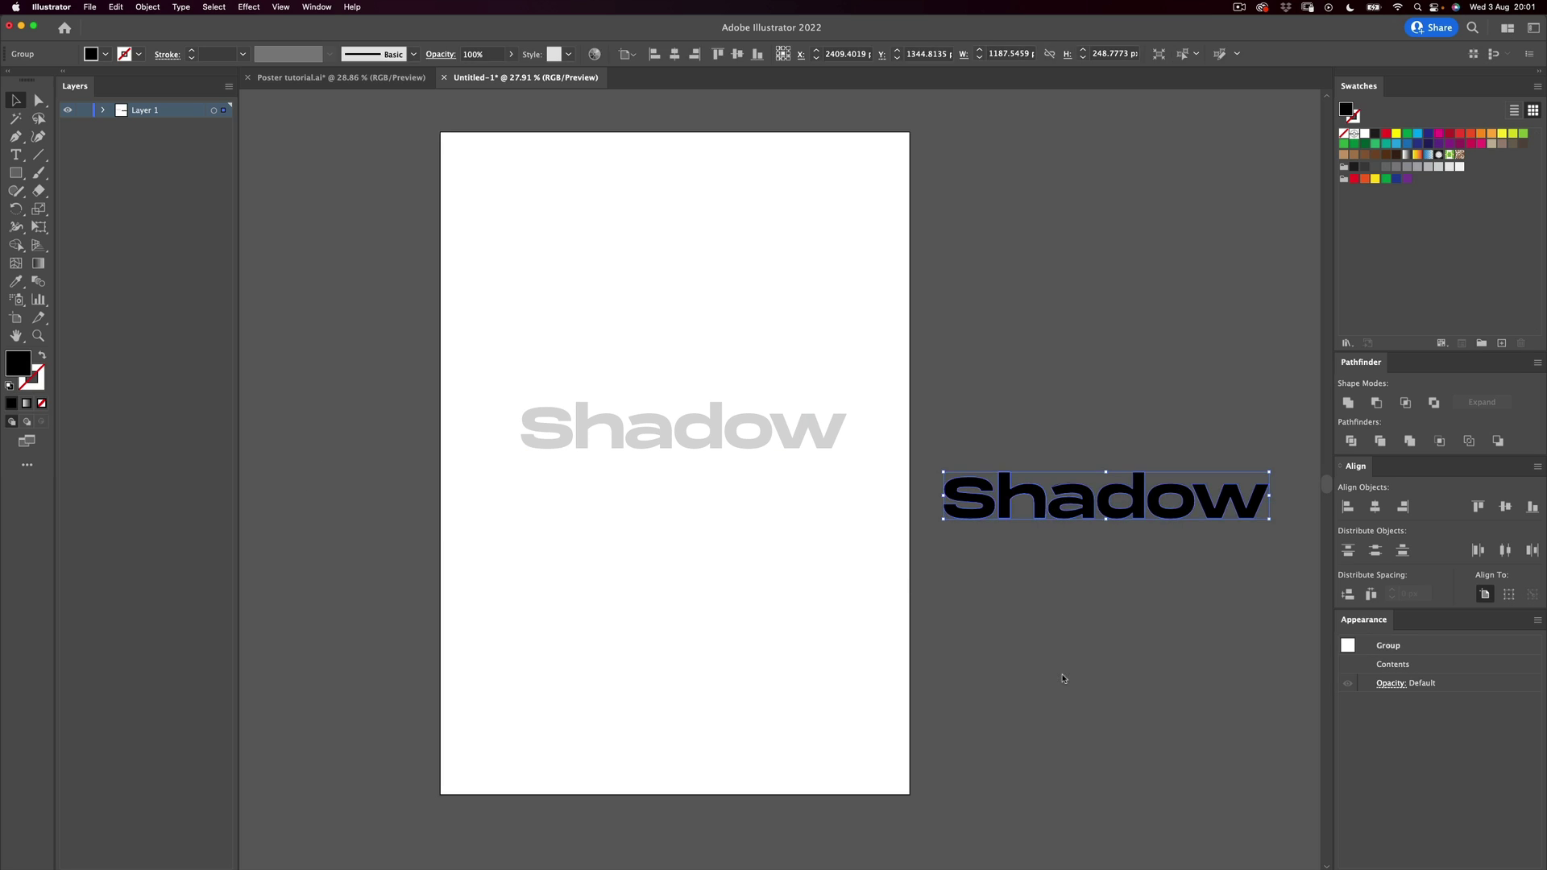
right_click(1057, 492)
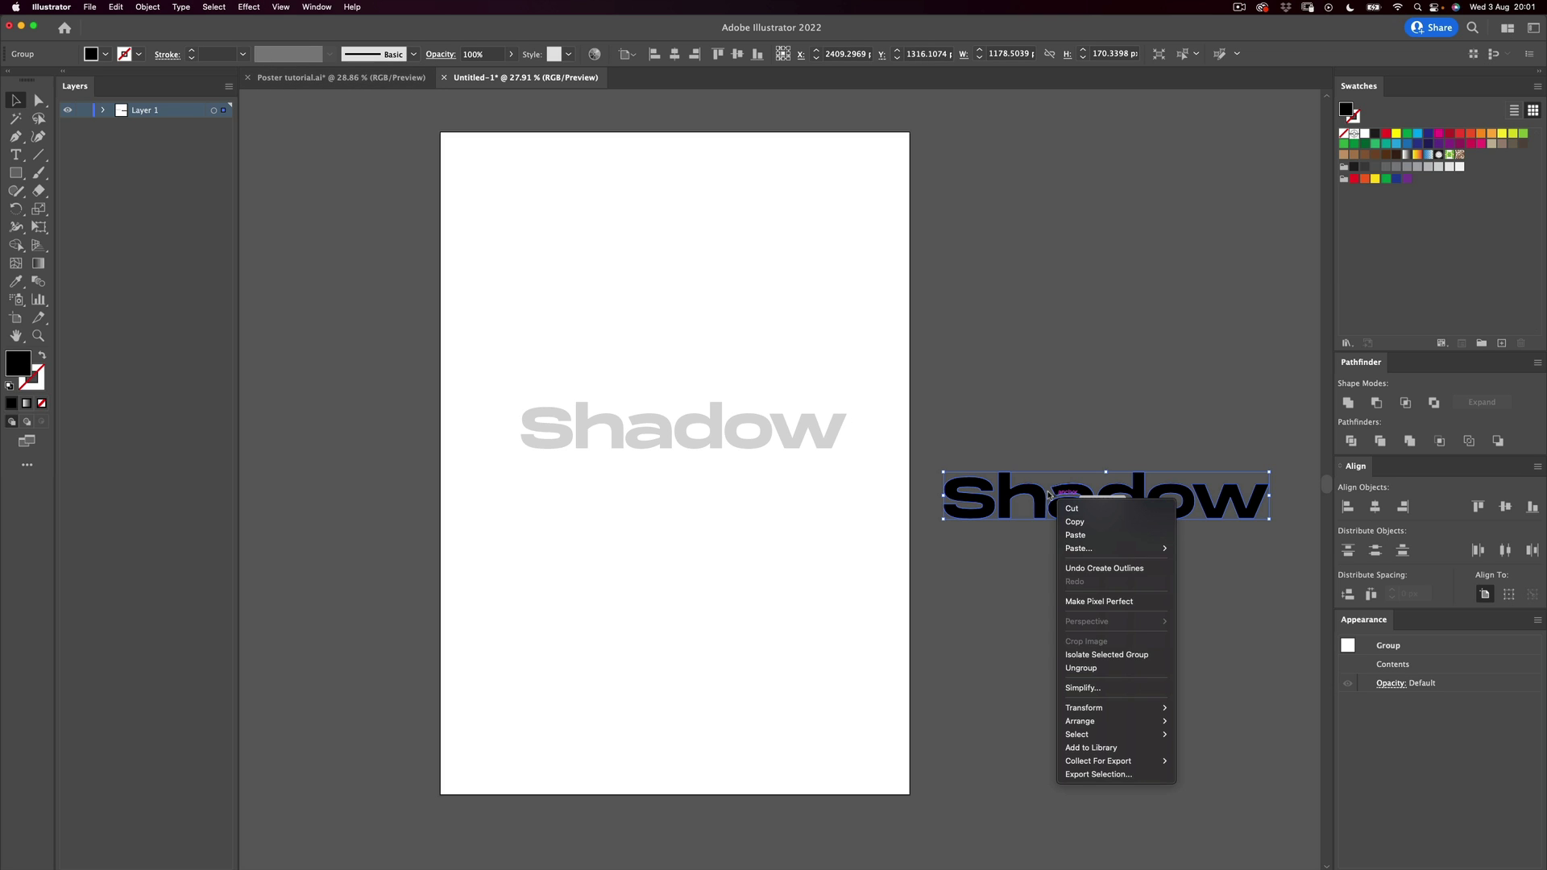
left_click(1007, 372)
left_click(1142, 502)
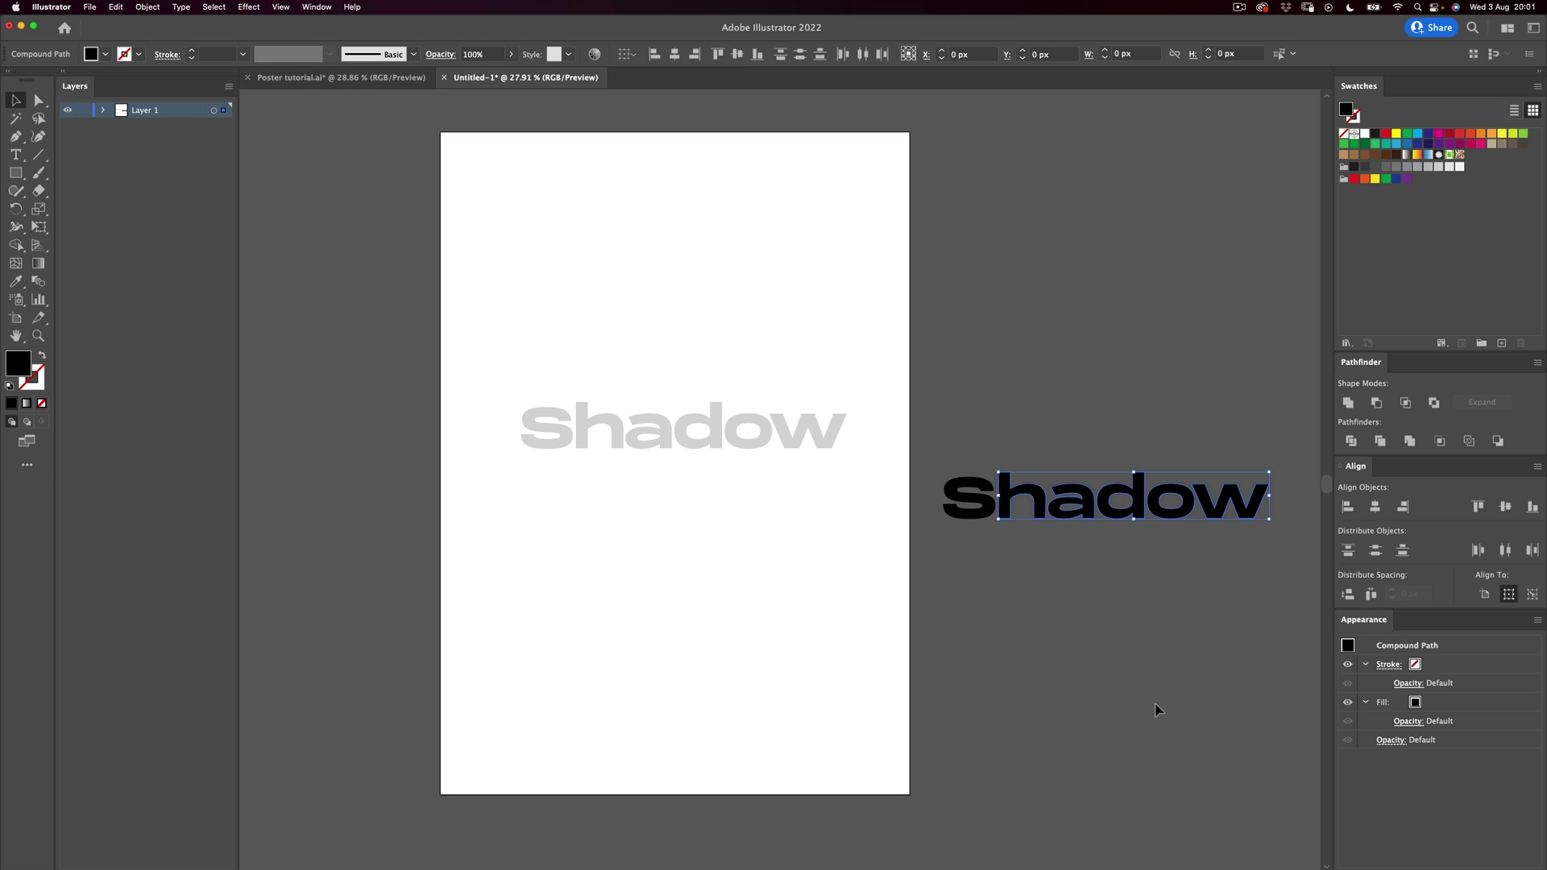
Step: Apply a classic 3D Extrude & Bevel to the black letters with a custom rotation of -55°, -29°, 37° and 50 pt depth
left_click_drag(1239, 741, 935, 338)
left_click(249, 6)
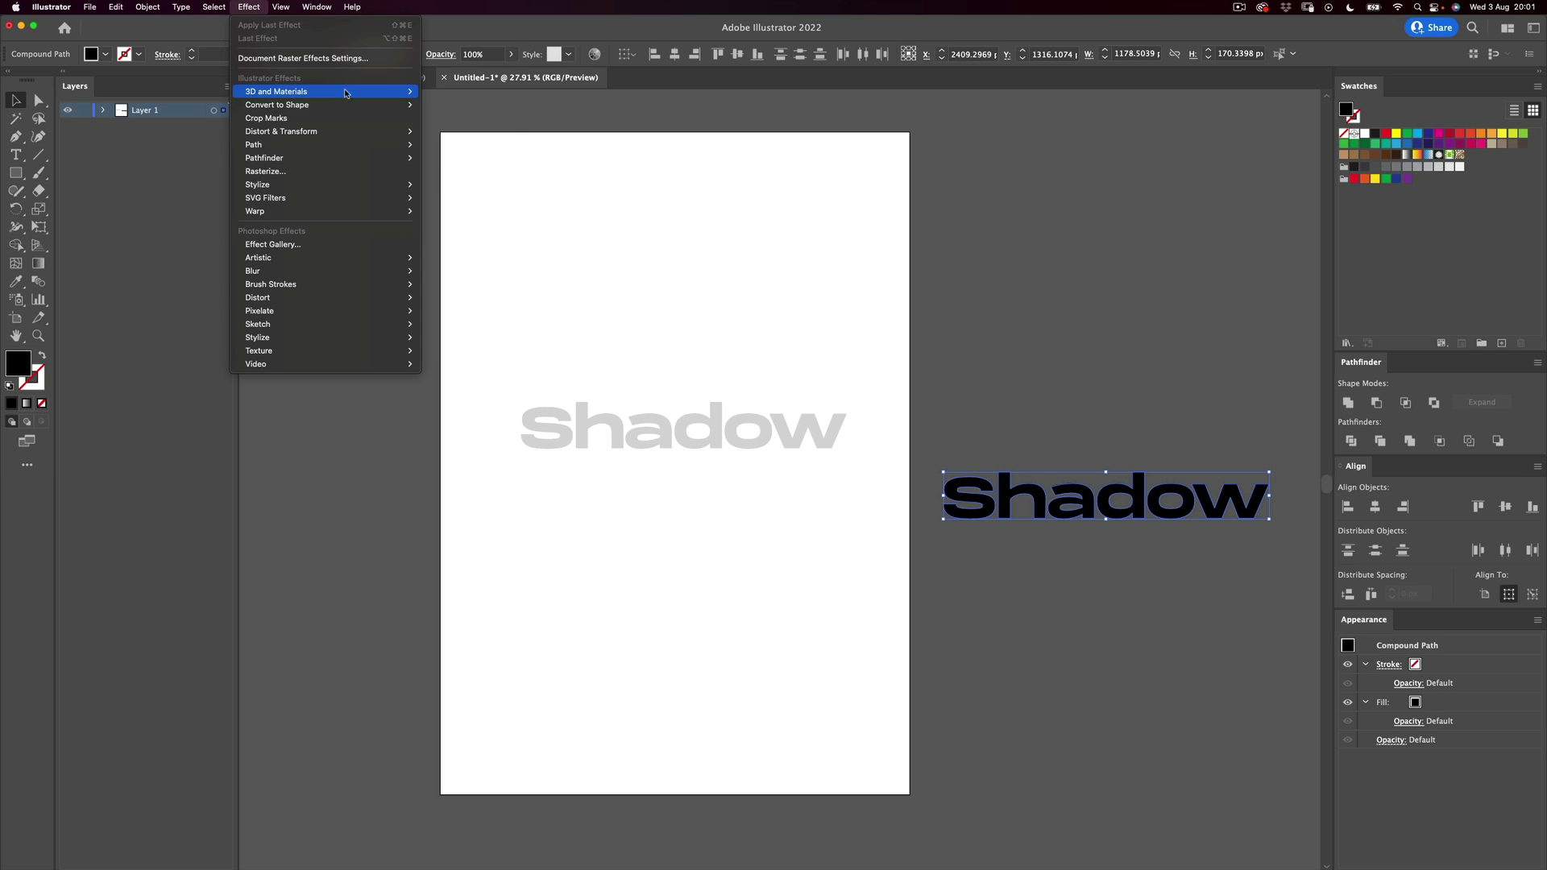
mouse_move(338, 91)
mouse_move(467, 158)
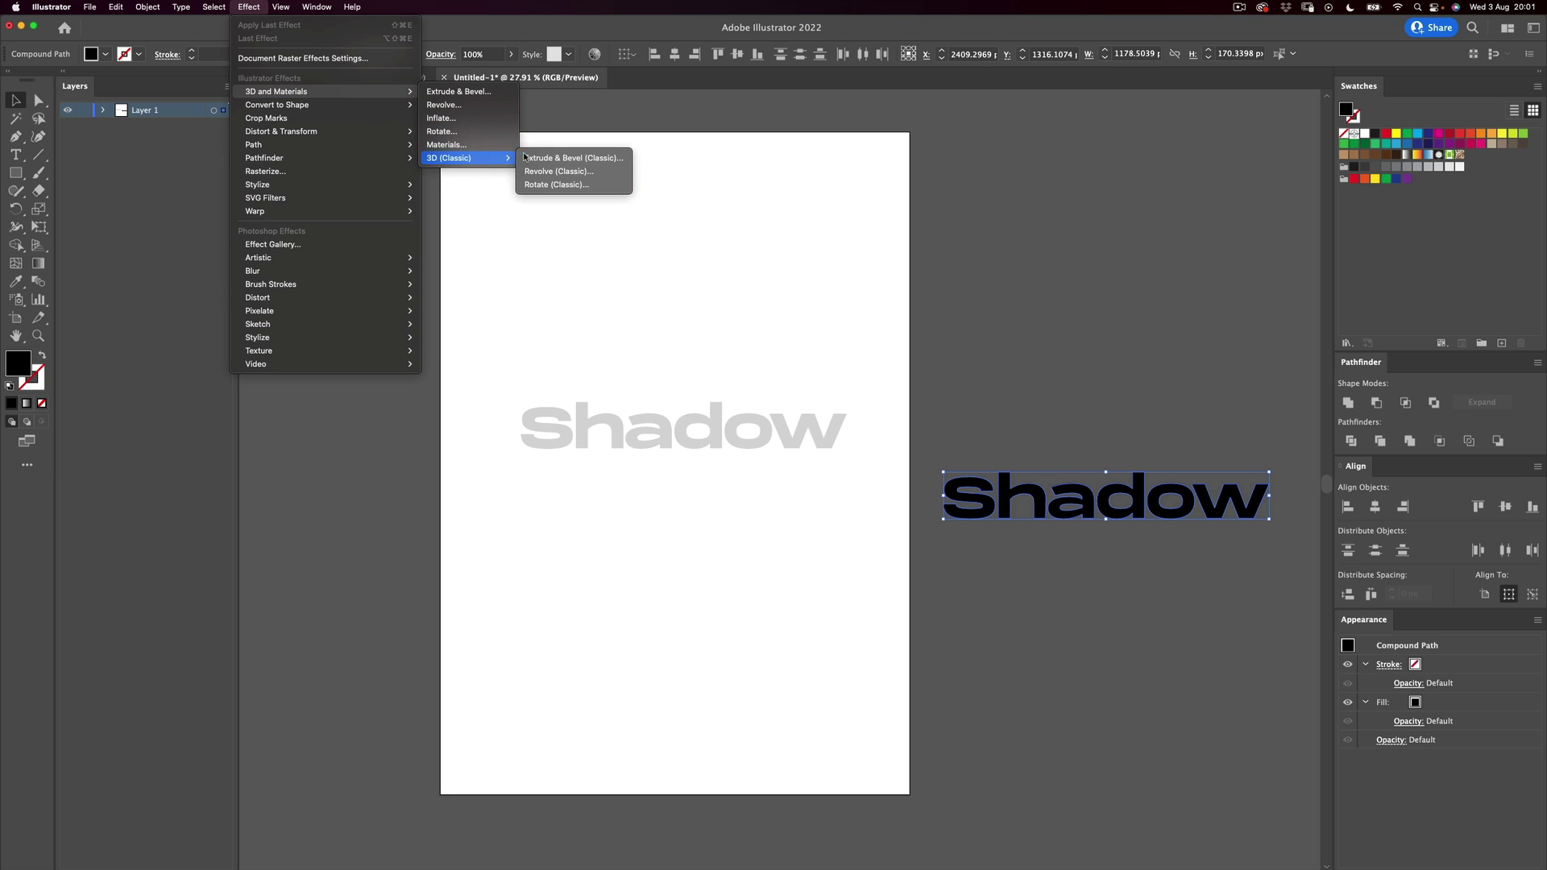
left_click(582, 158)
left_click_drag(911, 118, 543, 484)
left_click_drag(538, 595, 588, 614)
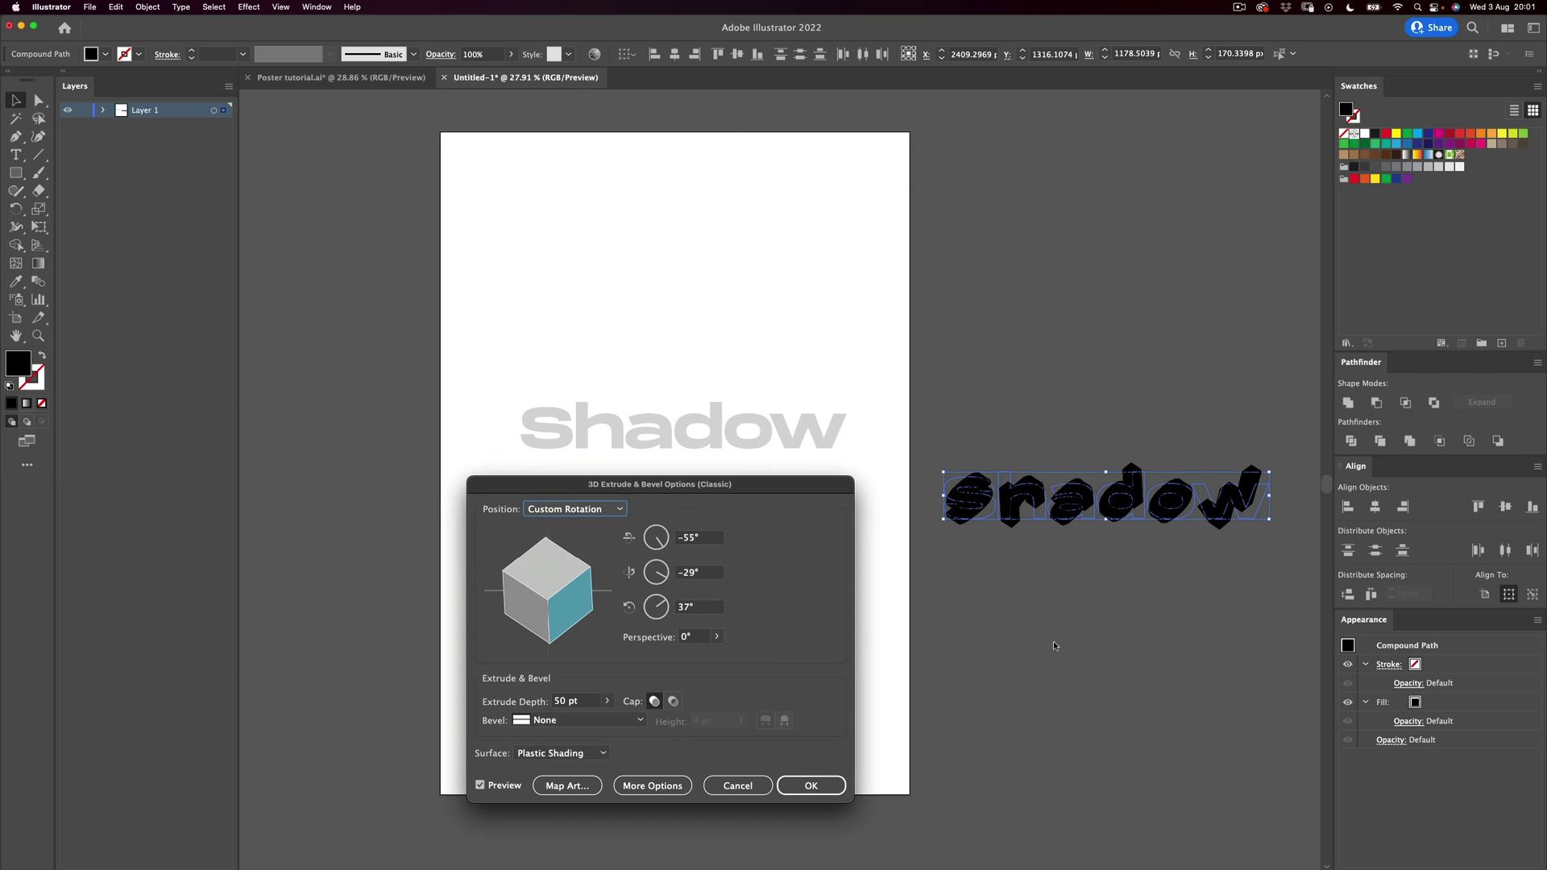
left_click(815, 787)
left_click(1006, 656)
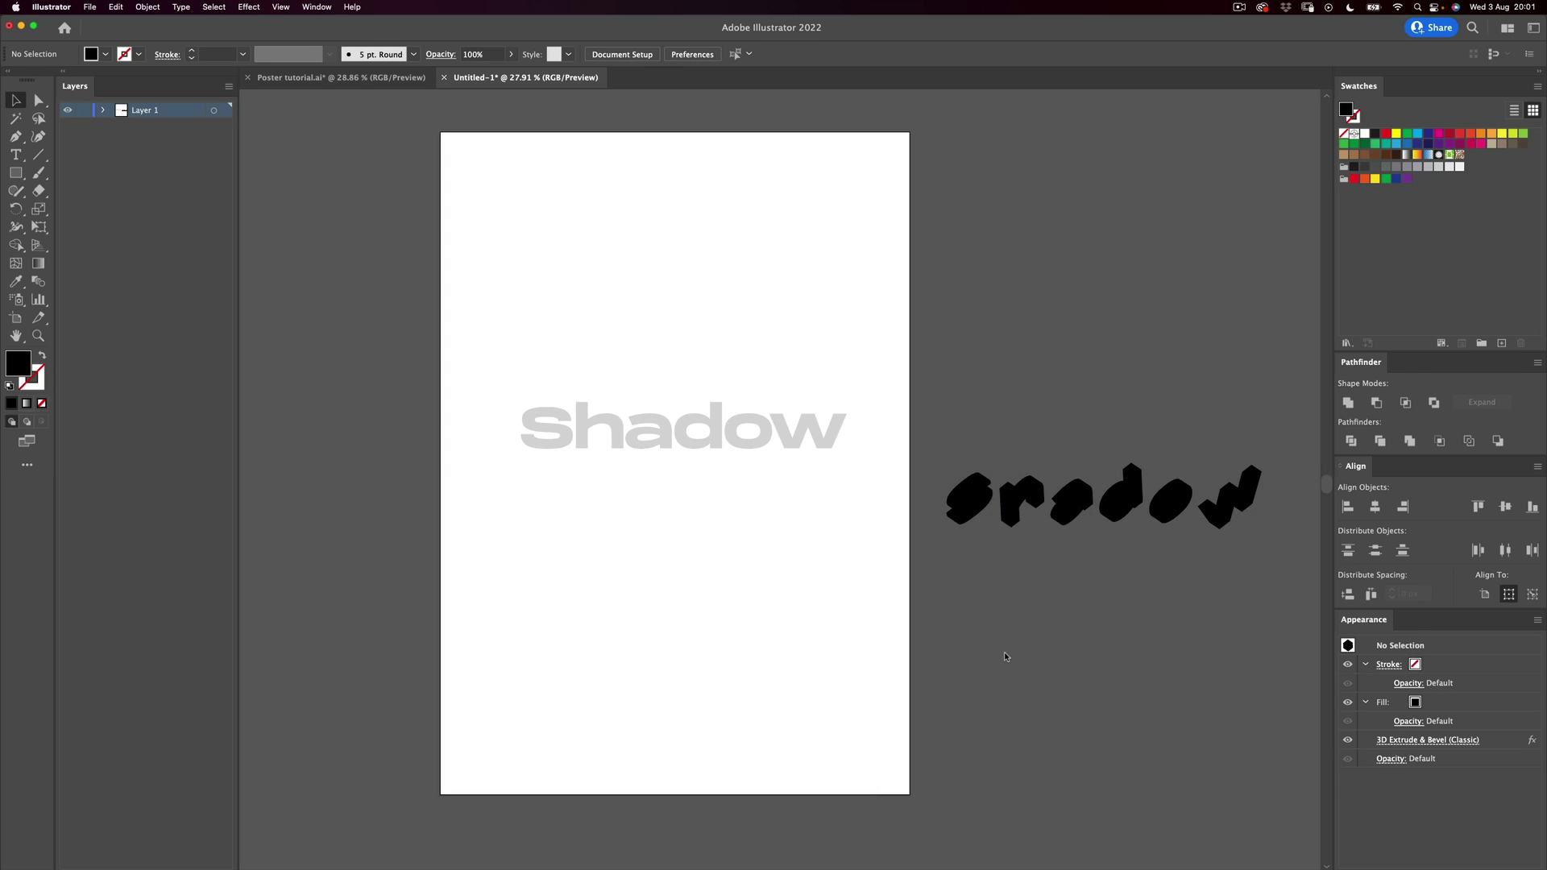
Step: Delete the black extruded letters from the pasteboard
left_click_drag(967, 447, 1181, 632)
left_click(974, 615)
left_click_drag(966, 298, 1116, 609)
left_click_drag(944, 420, 1289, 656)
key("Delete")
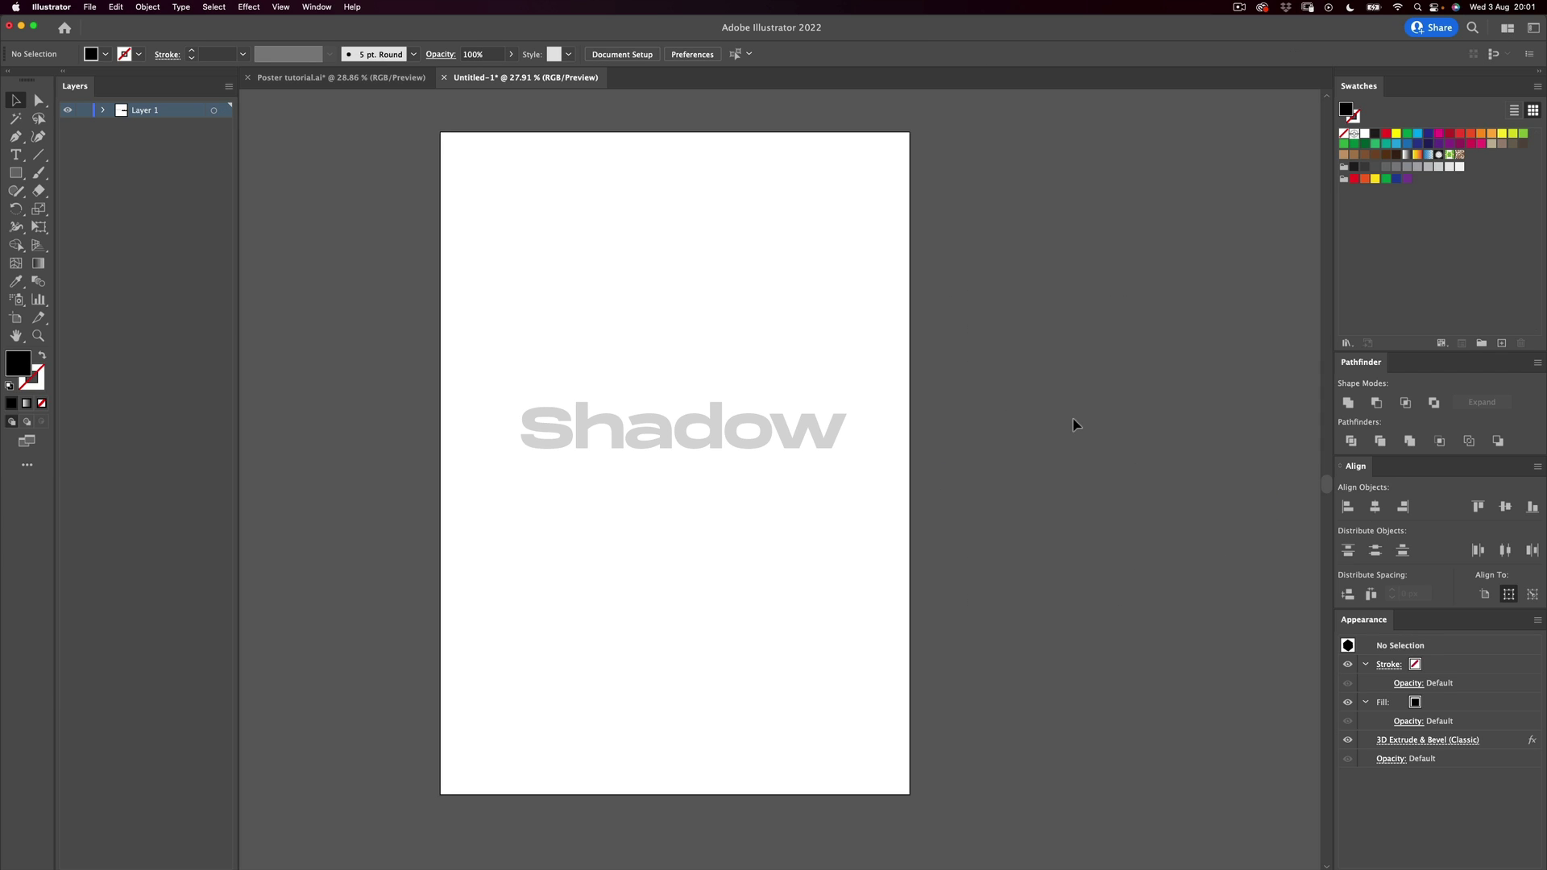
Step: Set the grey "Shadow" text to All Caps and centre it on the artboard
left_click_drag(891, 270, 527, 574)
left_click_drag(717, 420, 700, 423)
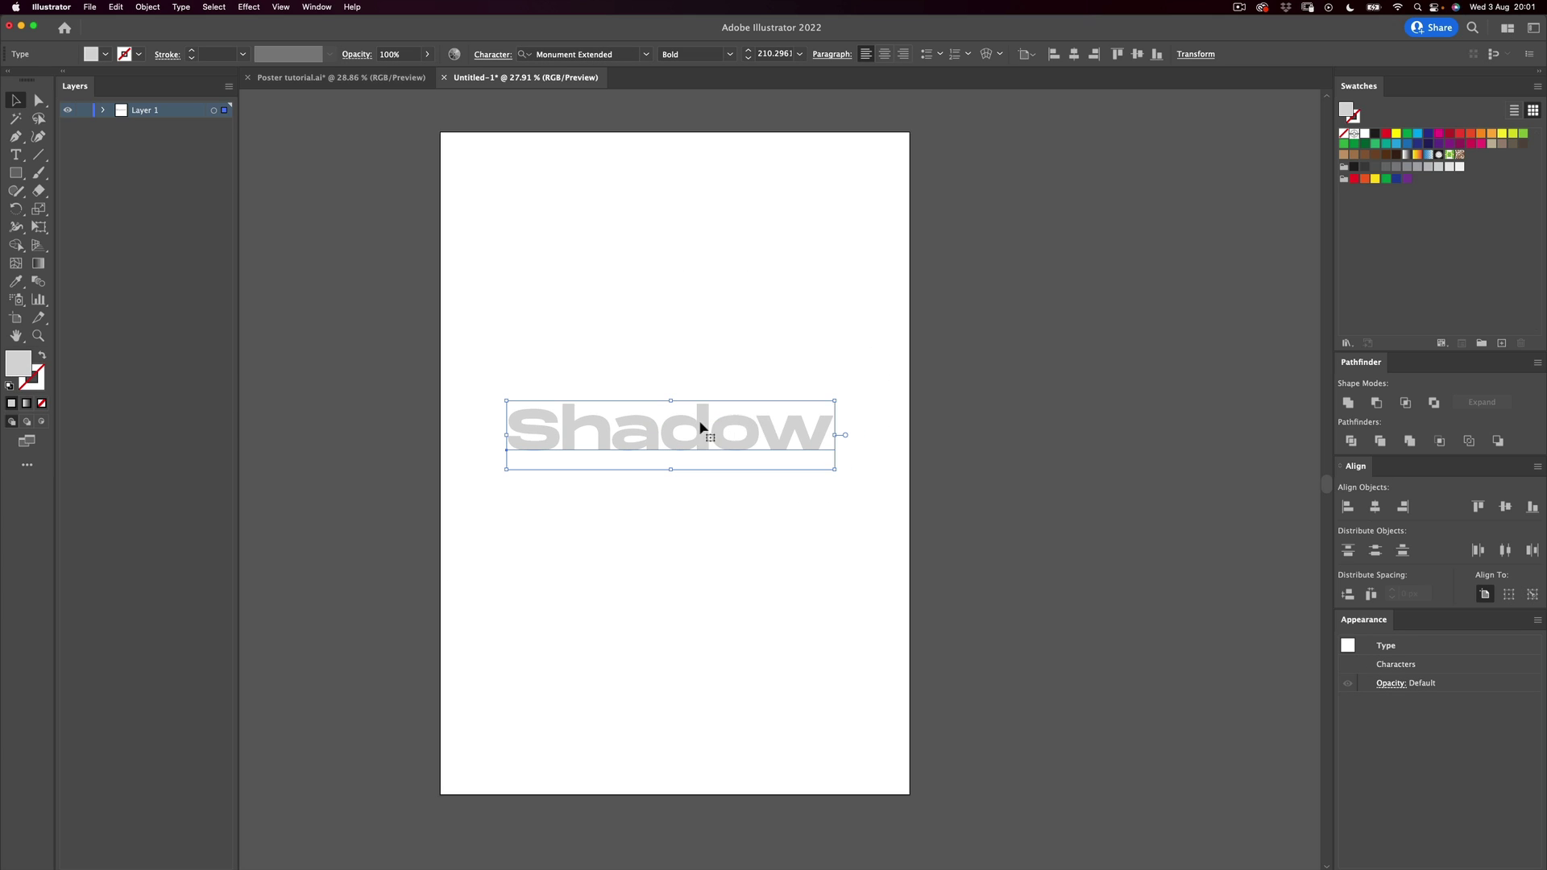
left_click(494, 55)
left_click(343, 211)
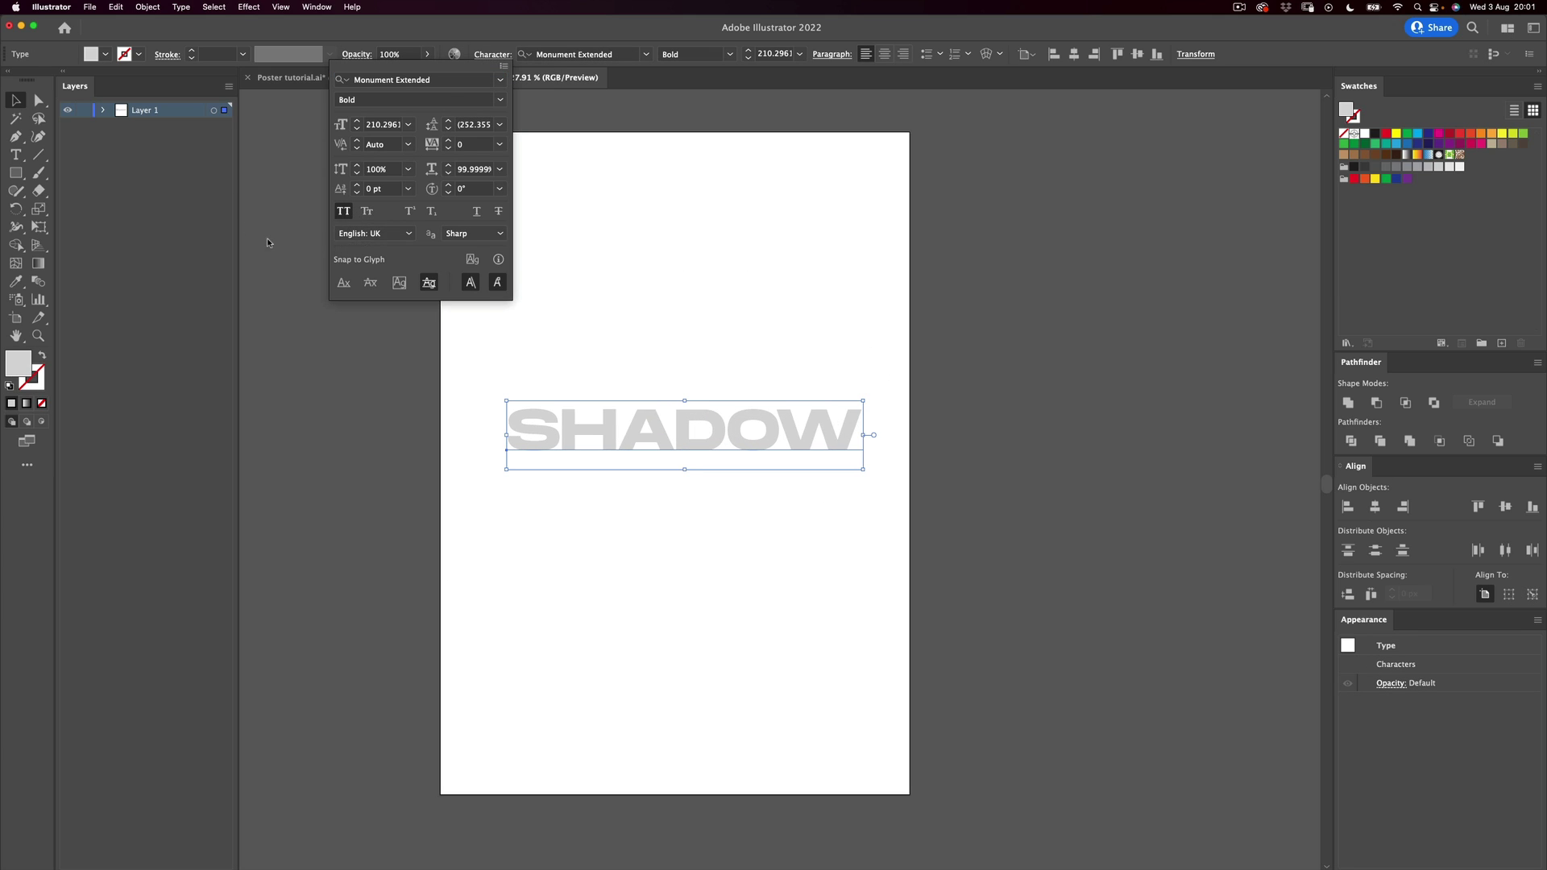
left_click(18, 100)
left_click(444, 572)
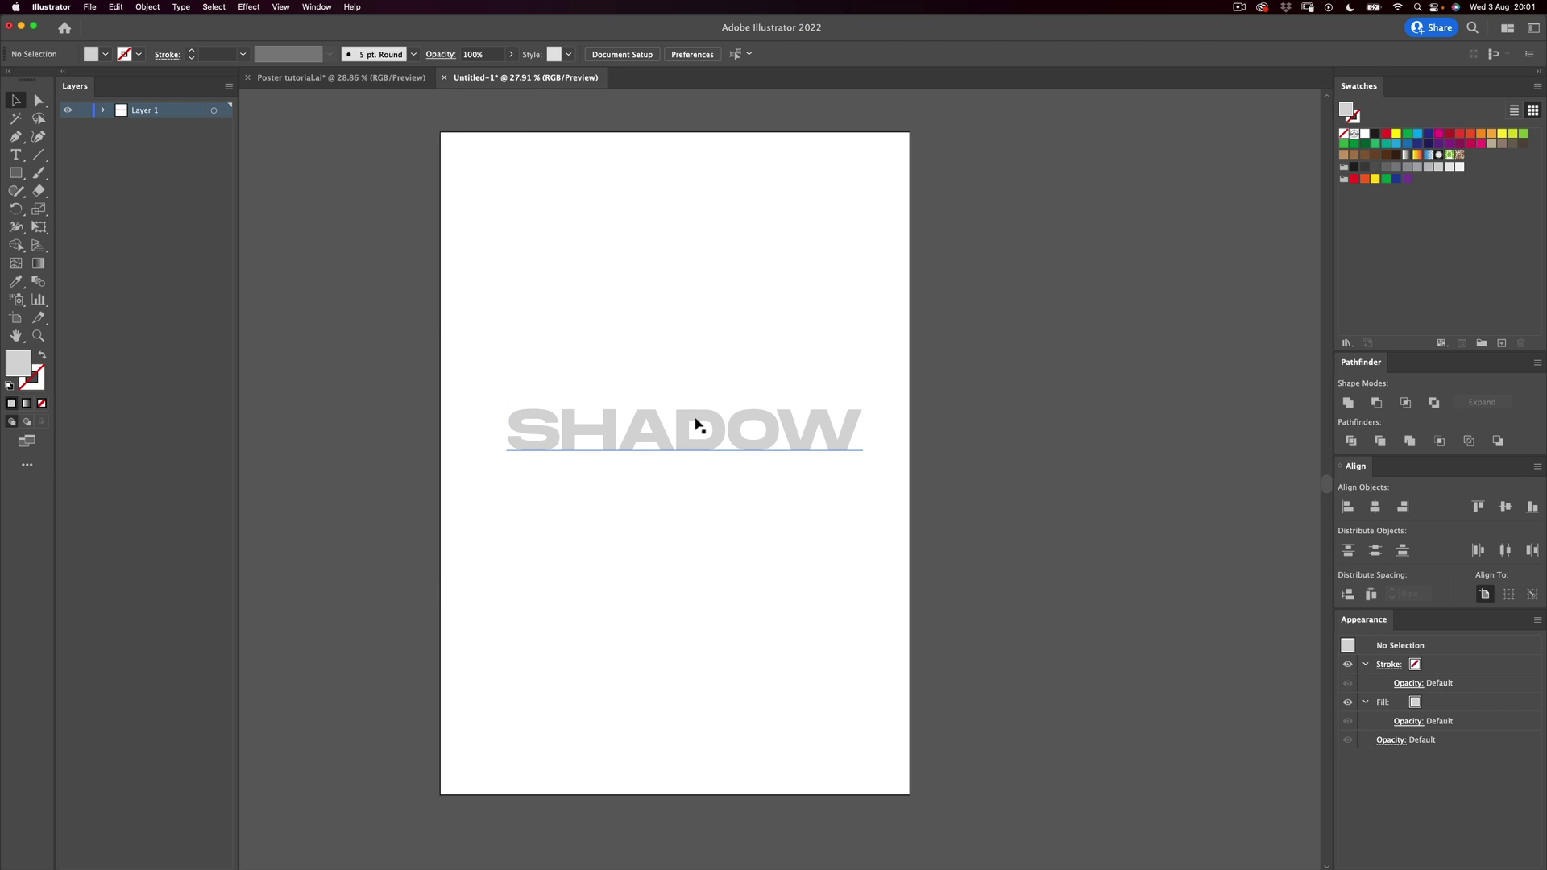
left_click(698, 425)
left_click_drag(701, 428, 691, 435)
left_click(701, 505)
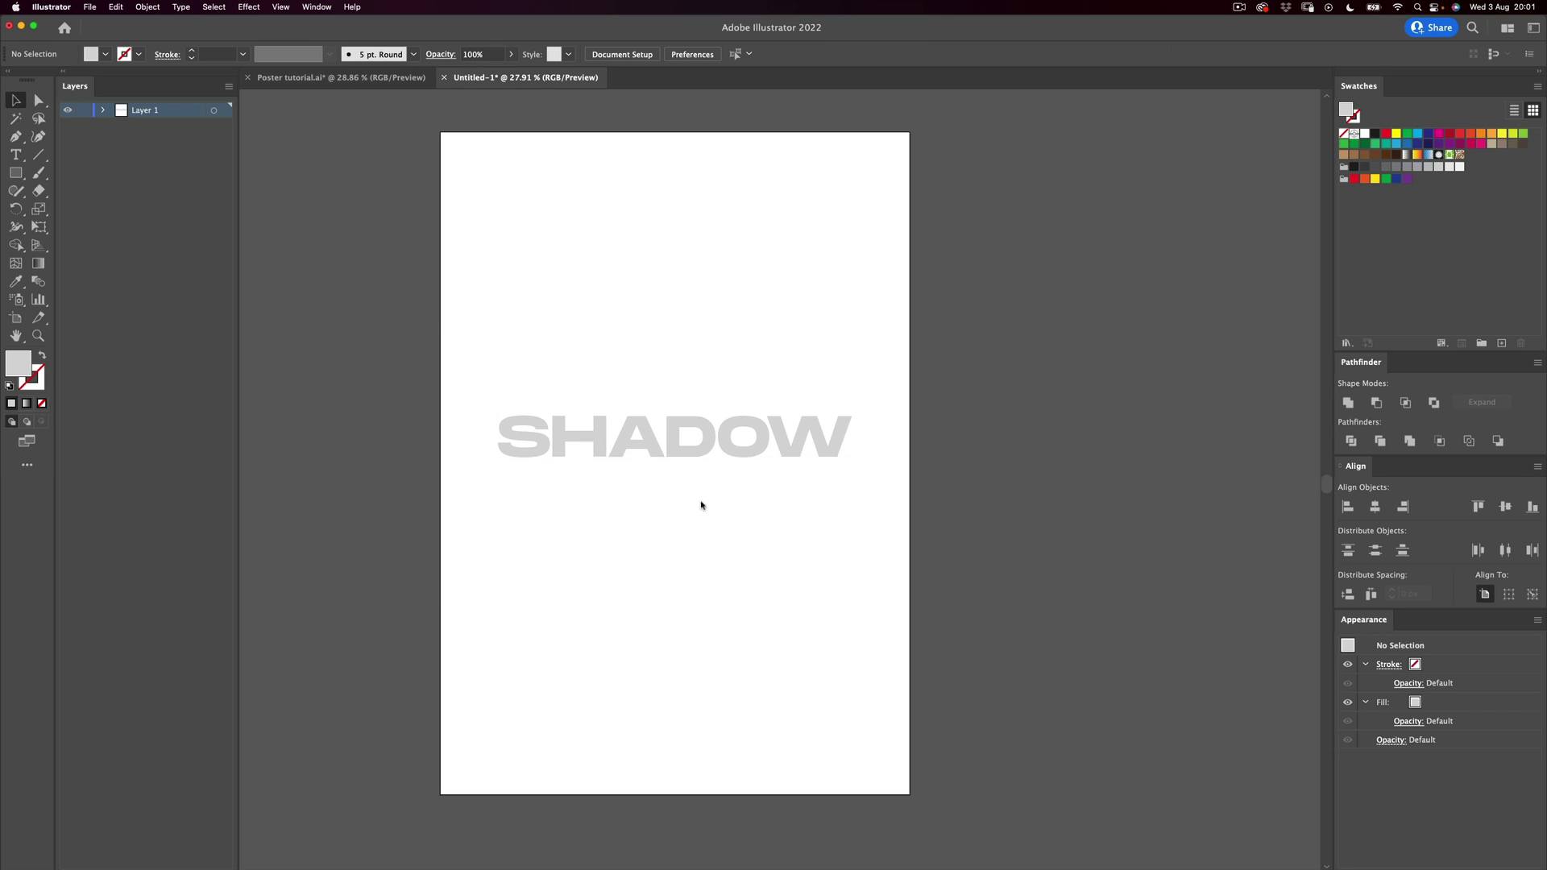
Step: Convert the grey "SHADOW" text to outlines and ungroup it into separate letters
right_click(695, 429)
left_click(639, 563)
left_click_drag(576, 307, 603, 327)
left_click(656, 438)
right_click(662, 434)
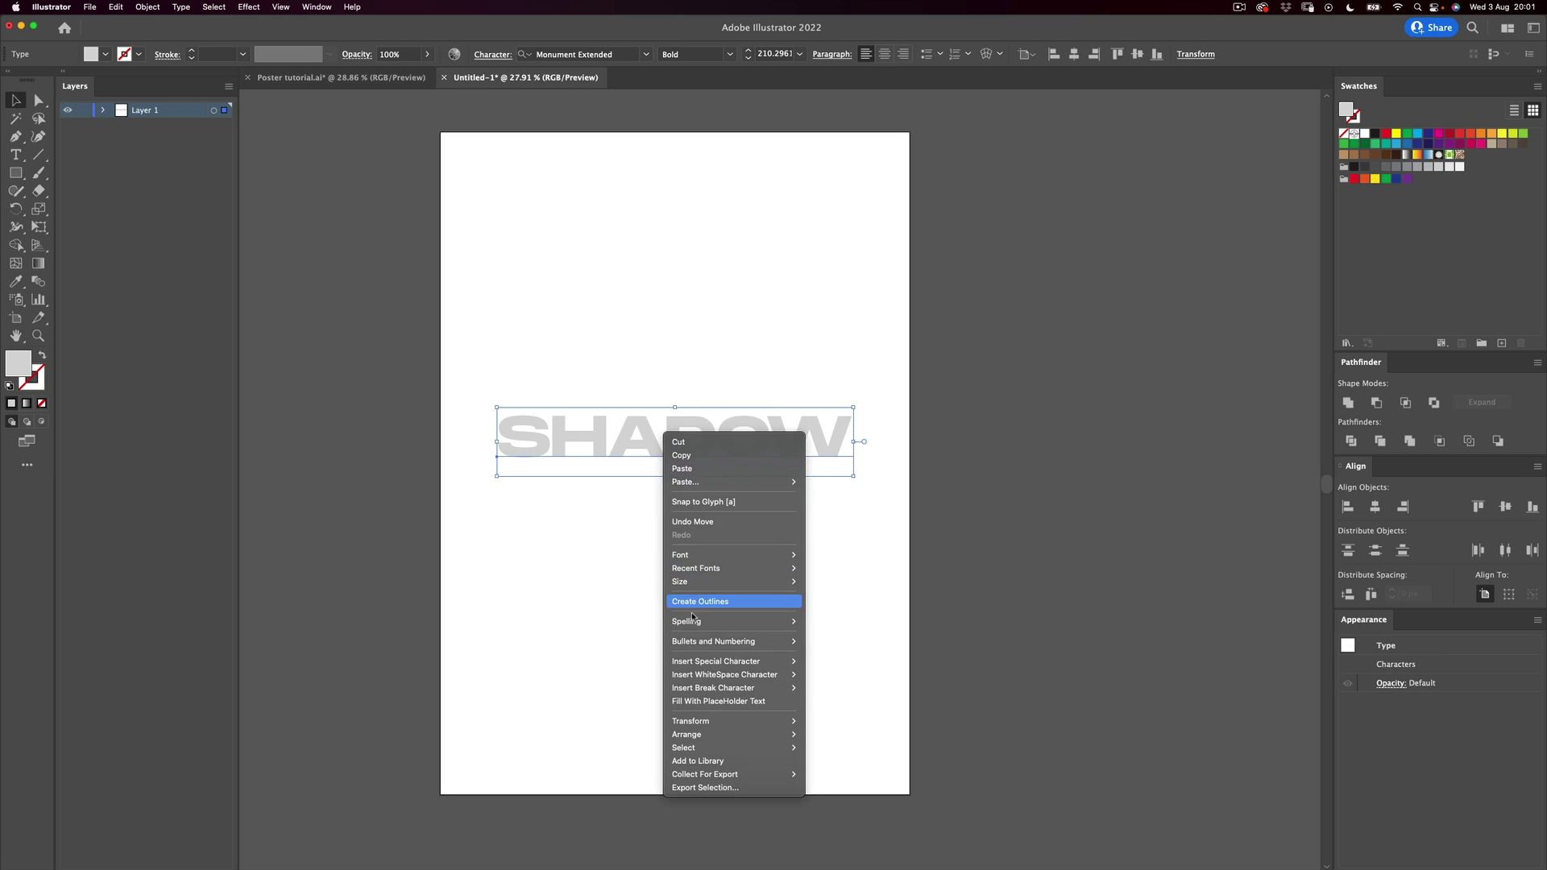
left_click(692, 604)
right_click(648, 433)
left_click(689, 601)
Step: Apply a classic 3D Extrude & Bevel to all the grey letters with the Isometric Left position and 50 pt depth
left_click_drag(493, 312, 764, 544)
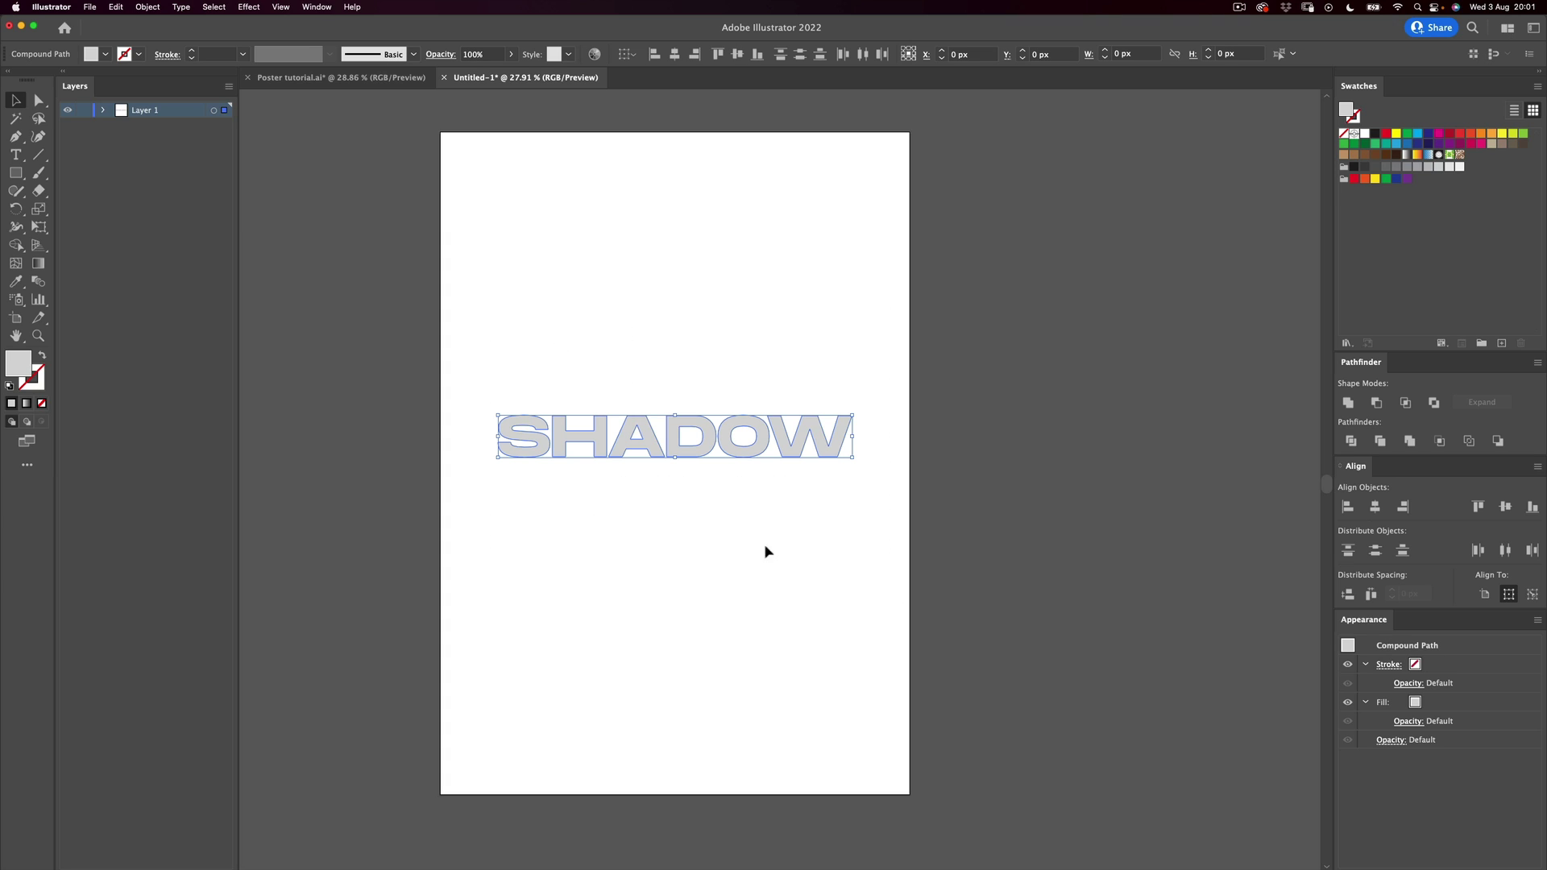
left_click(249, 7)
mouse_move(372, 91)
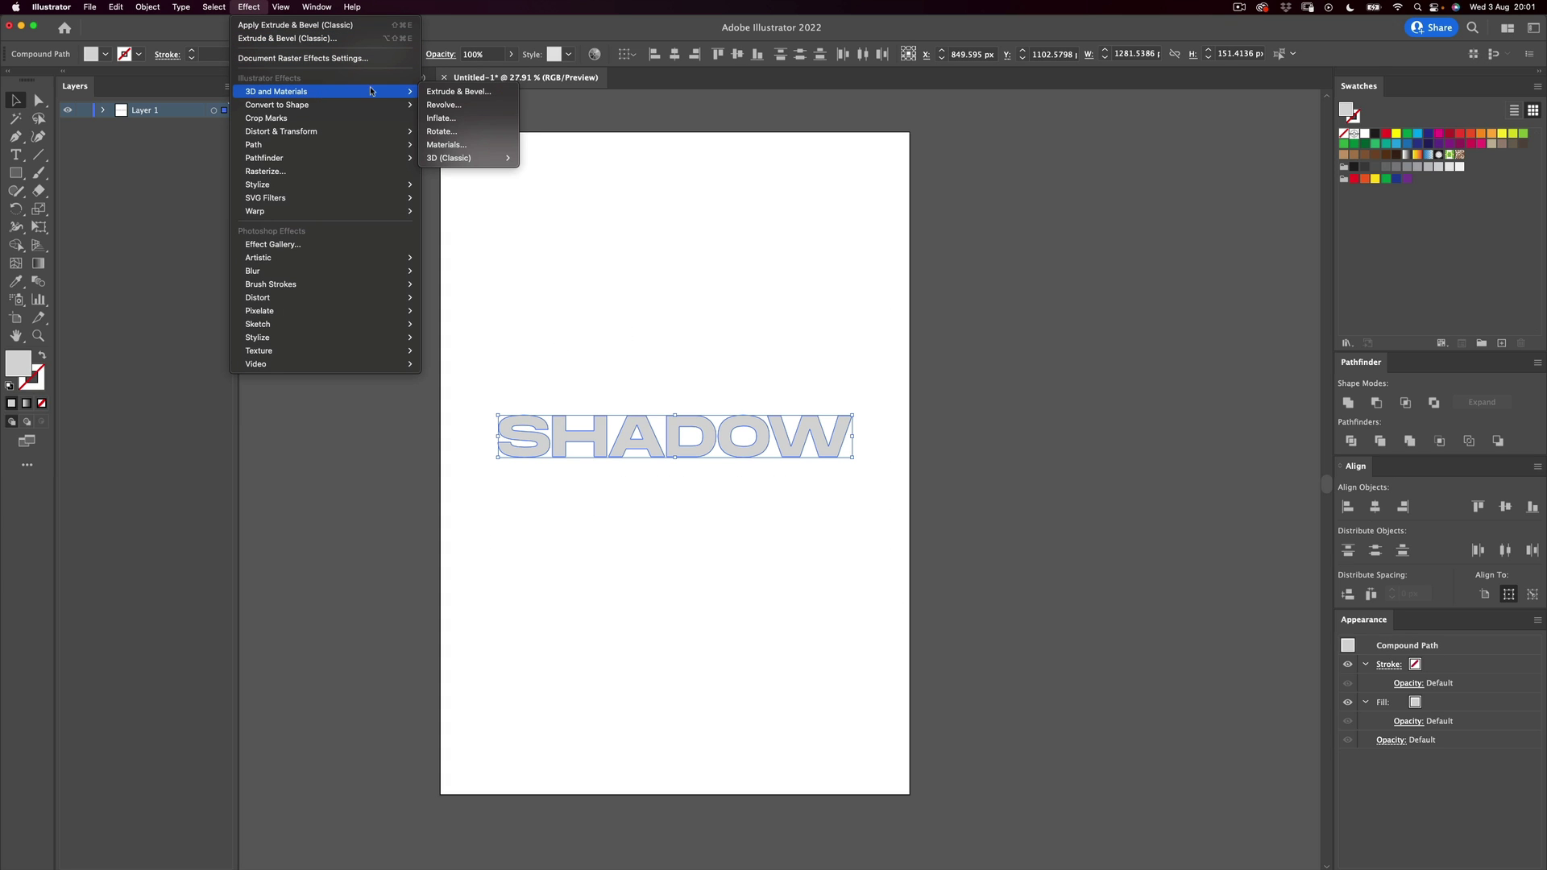
mouse_move(483, 159)
left_click(570, 159)
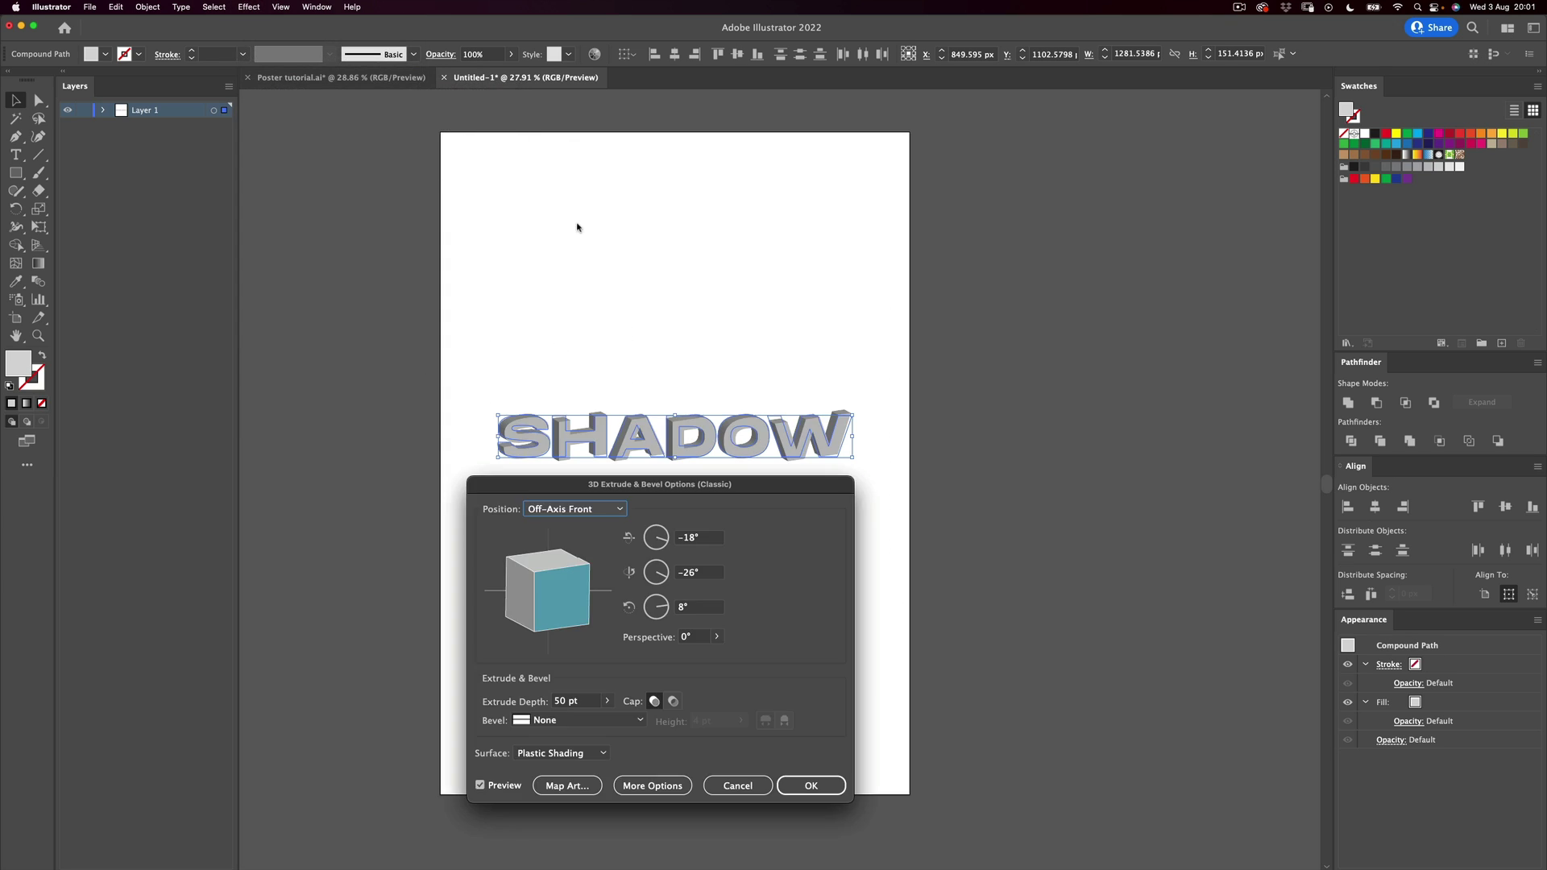
left_click_drag(640, 492, 665, 189)
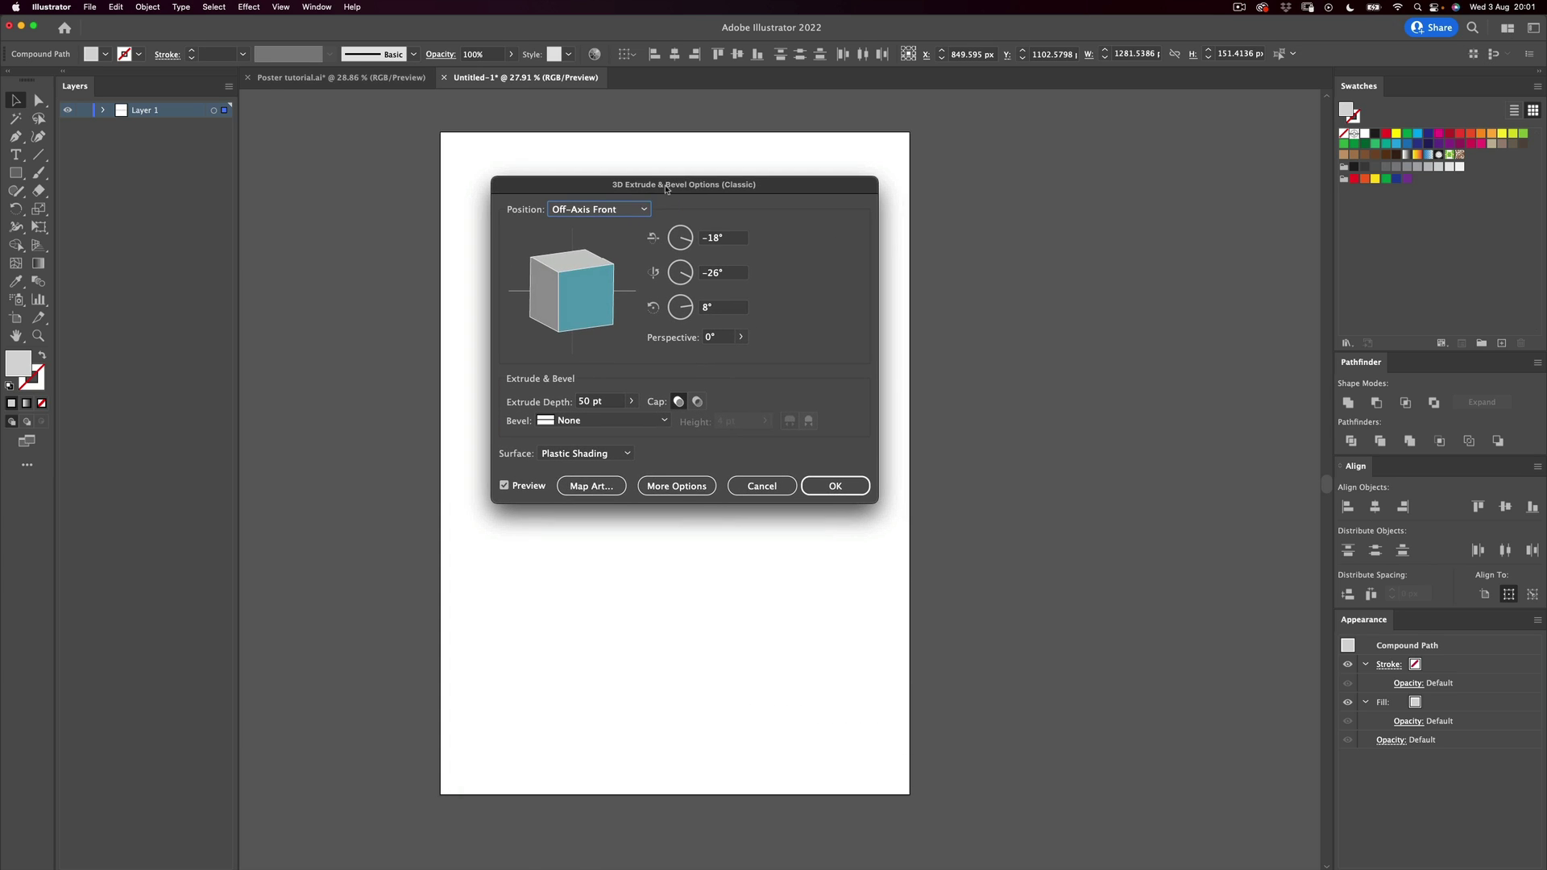
left_click(616, 209)
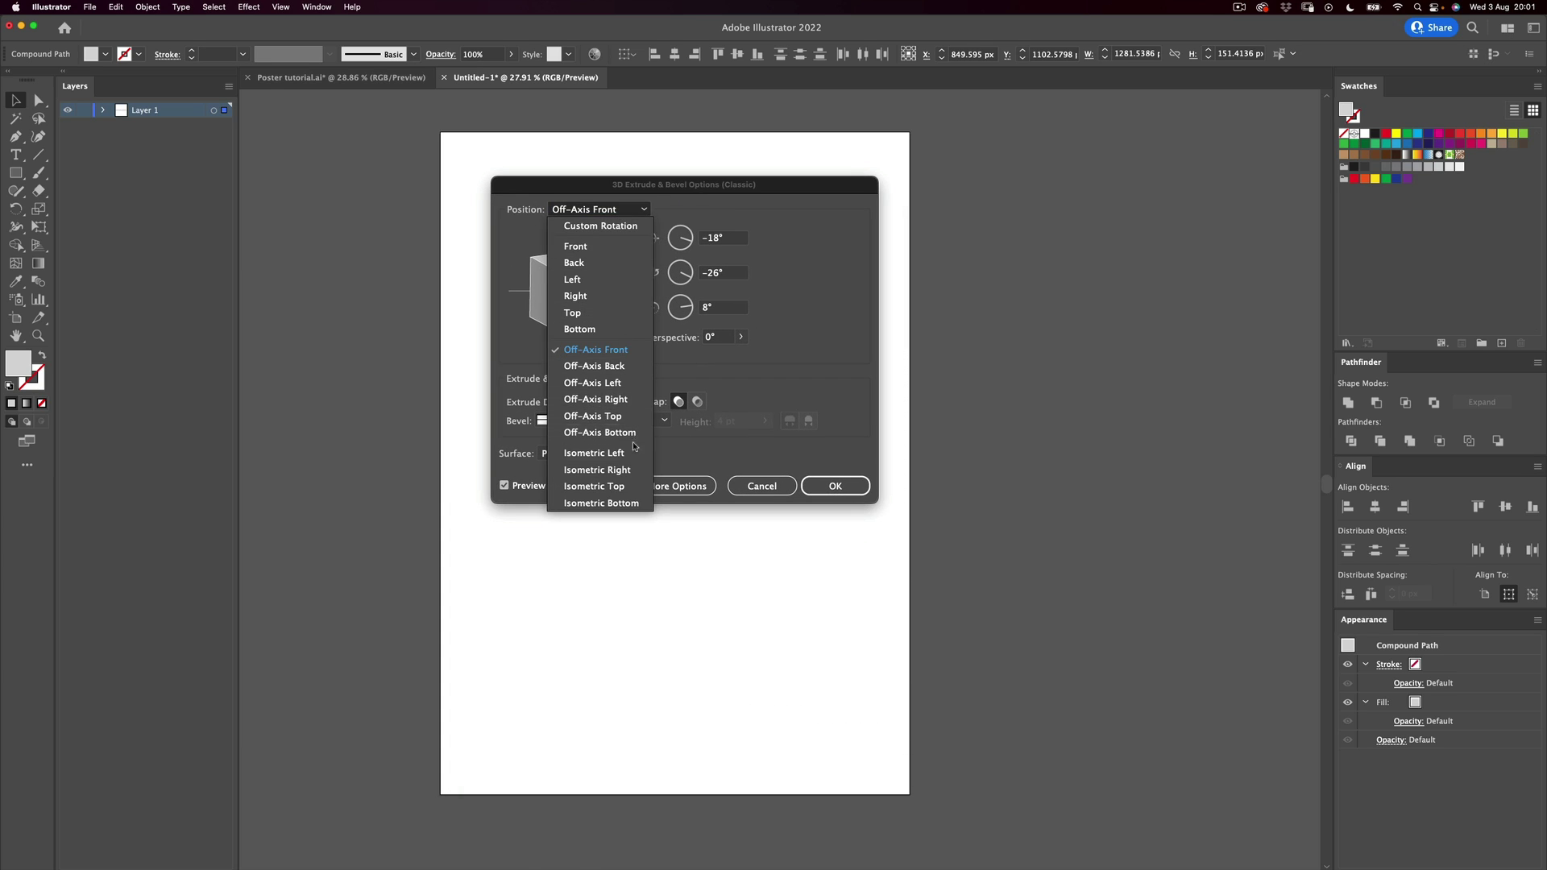
left_click(594, 453)
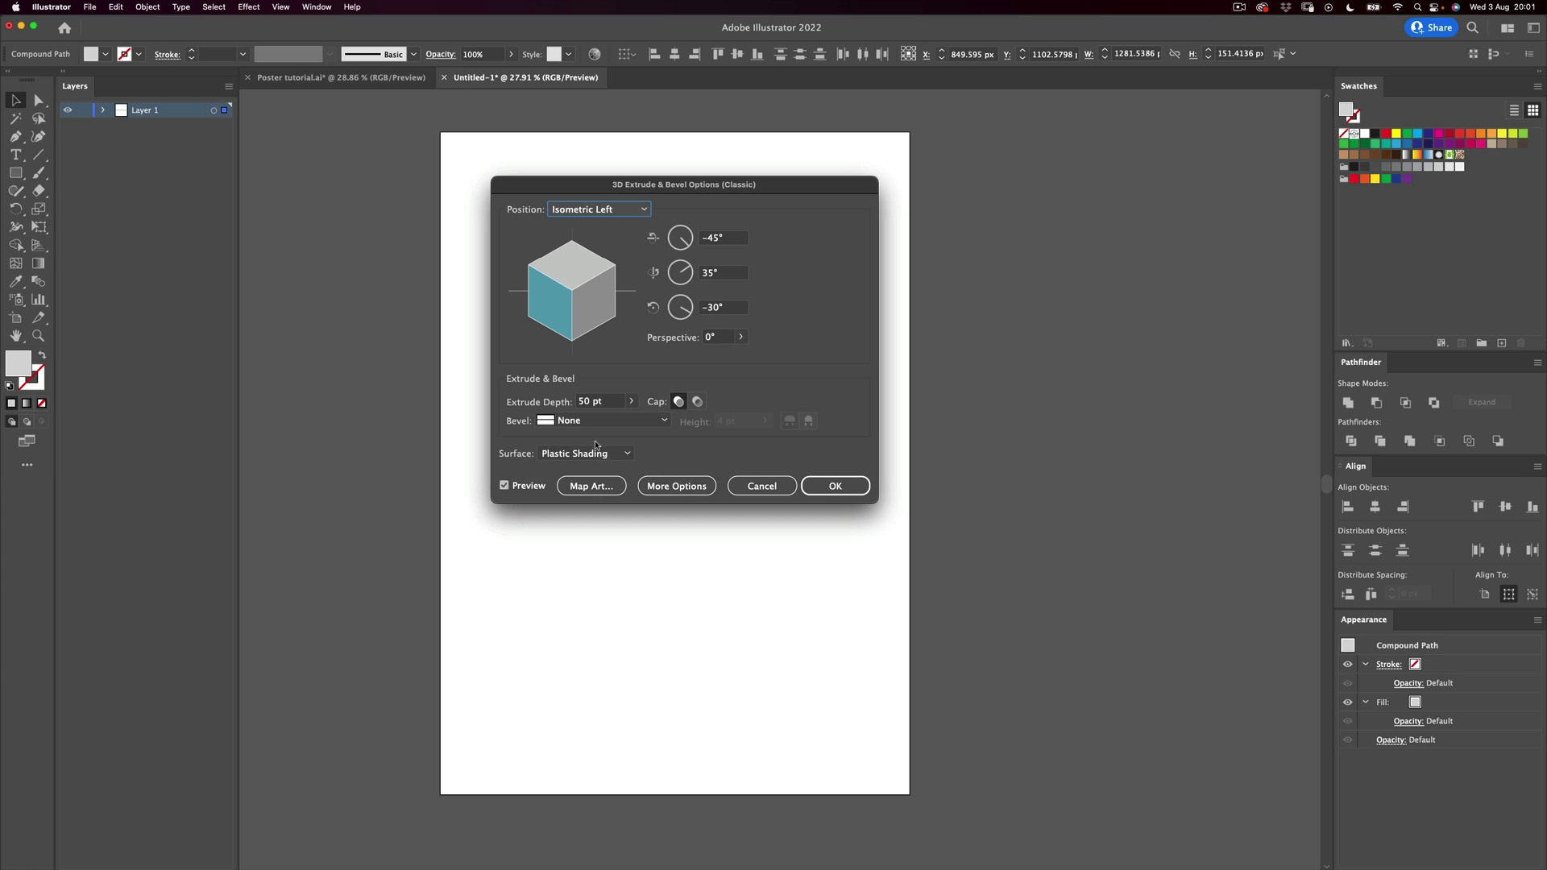
left_click(830, 486)
left_click(701, 588)
left_click_drag(880, 366, 556, 509)
left_click(647, 528)
Step: Spread the six extruded letters apart down the height of the artboard, with the S near the top and the W near the bottom
left_click_drag(525, 429, 546, 261)
left_click_drag(591, 441, 587, 441)
left_click_drag(567, 255, 613, 252)
left_click_drag(581, 424, 550, 305)
left_click(575, 439)
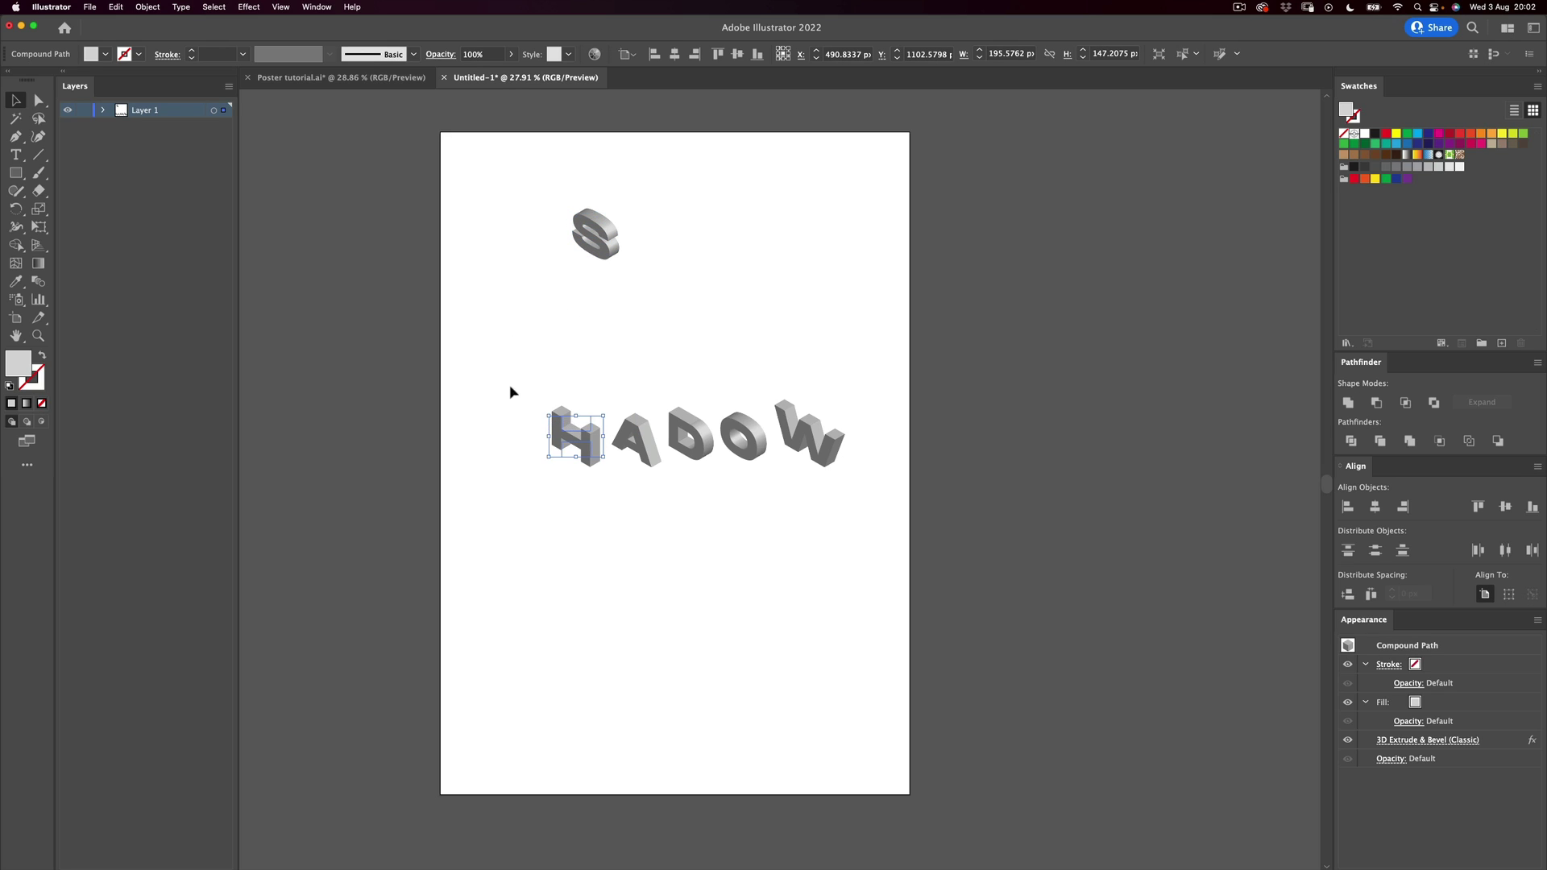
left_click_drag(586, 448, 554, 339)
left_click_drag(649, 455, 742, 389)
left_click_drag(694, 439, 600, 497)
left_click_drag(747, 458, 696, 678)
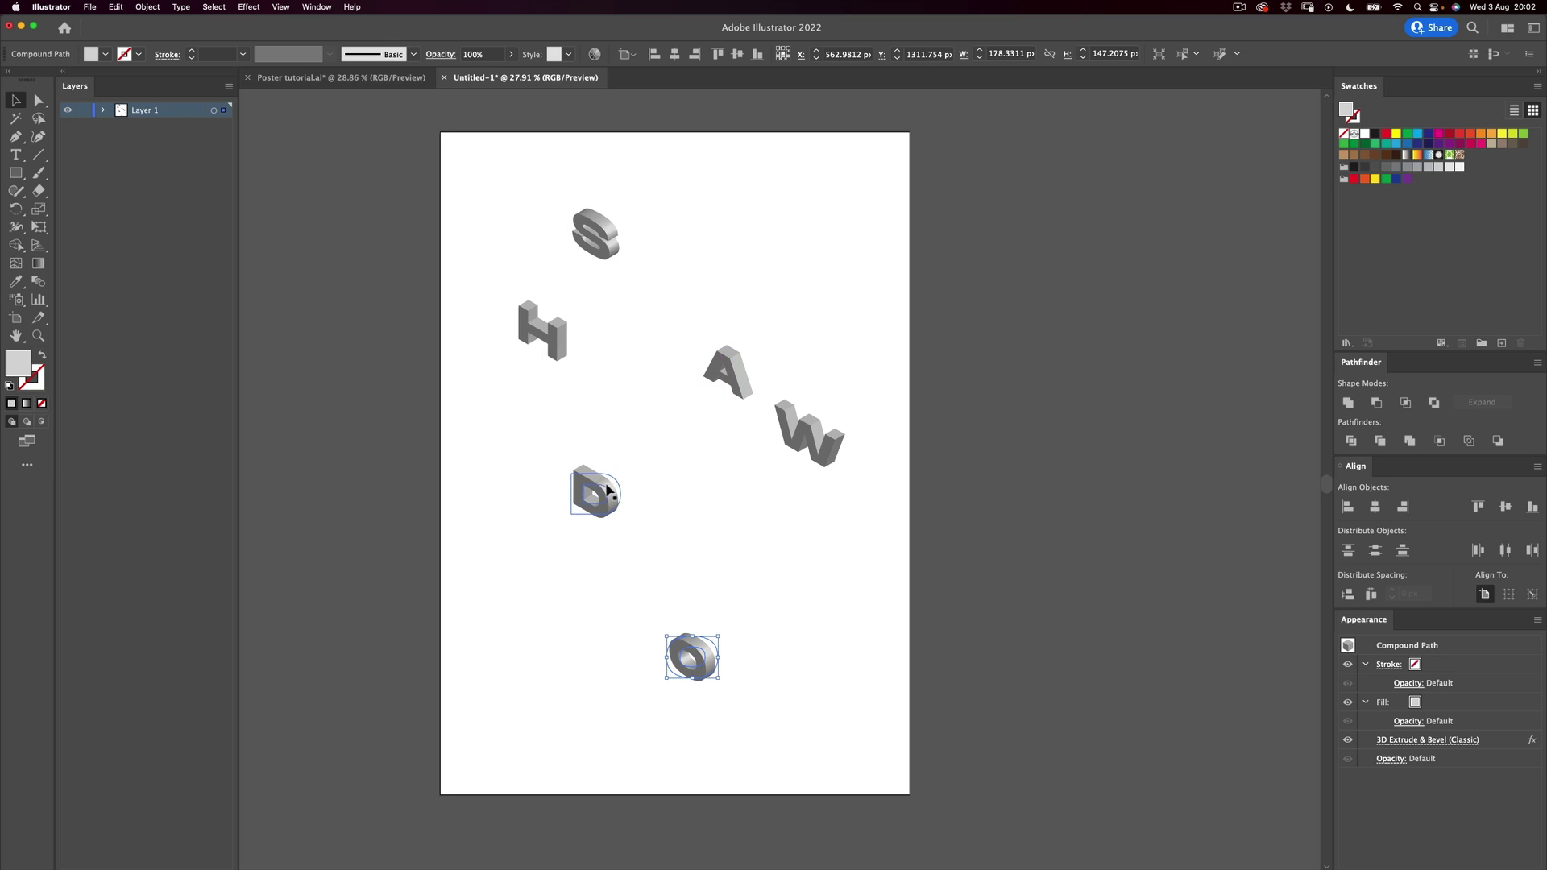
left_click_drag(596, 495, 534, 507)
left_click_drag(814, 451, 832, 727)
Step: Refine the letter positions into an evenly spaced zigzag, raising the O and placing the W below it towards the artboard's centre
left_click_drag(687, 645, 704, 568)
left_click_drag(834, 707, 614, 694)
left_click_drag(610, 244, 639, 244)
left_click_drag(745, 386, 760, 413)
left_click_drag(540, 326, 533, 309)
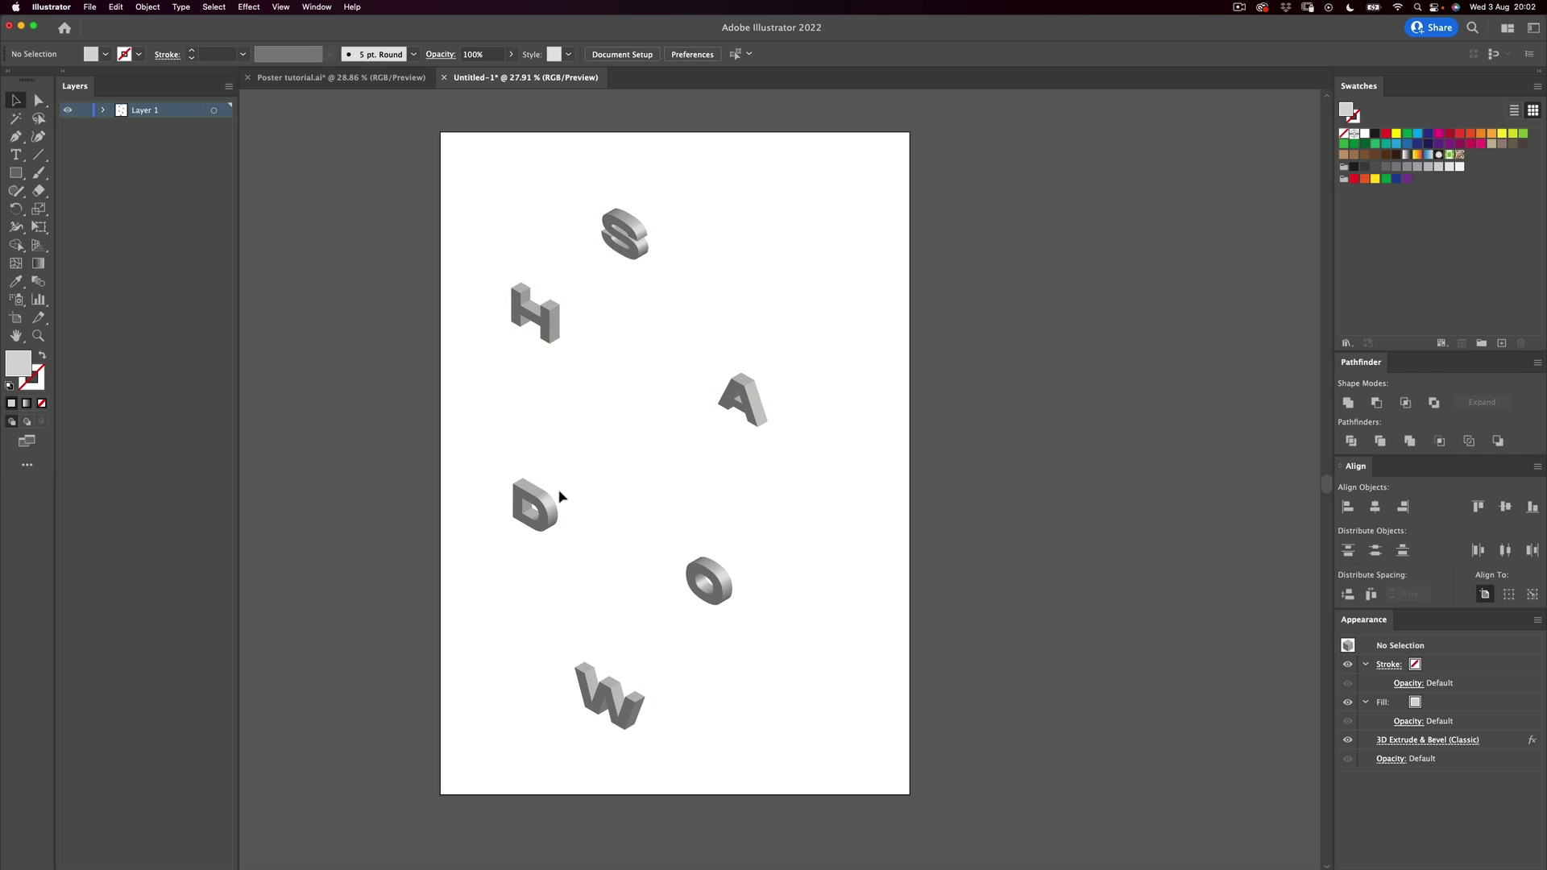
left_click_drag(559, 500, 557, 480)
left_click(713, 592)
left_click_drag(638, 703, 652, 687)
left_click_drag(709, 584, 722, 574)
left_click(804, 520)
left_click_drag(836, 159, 425, 772)
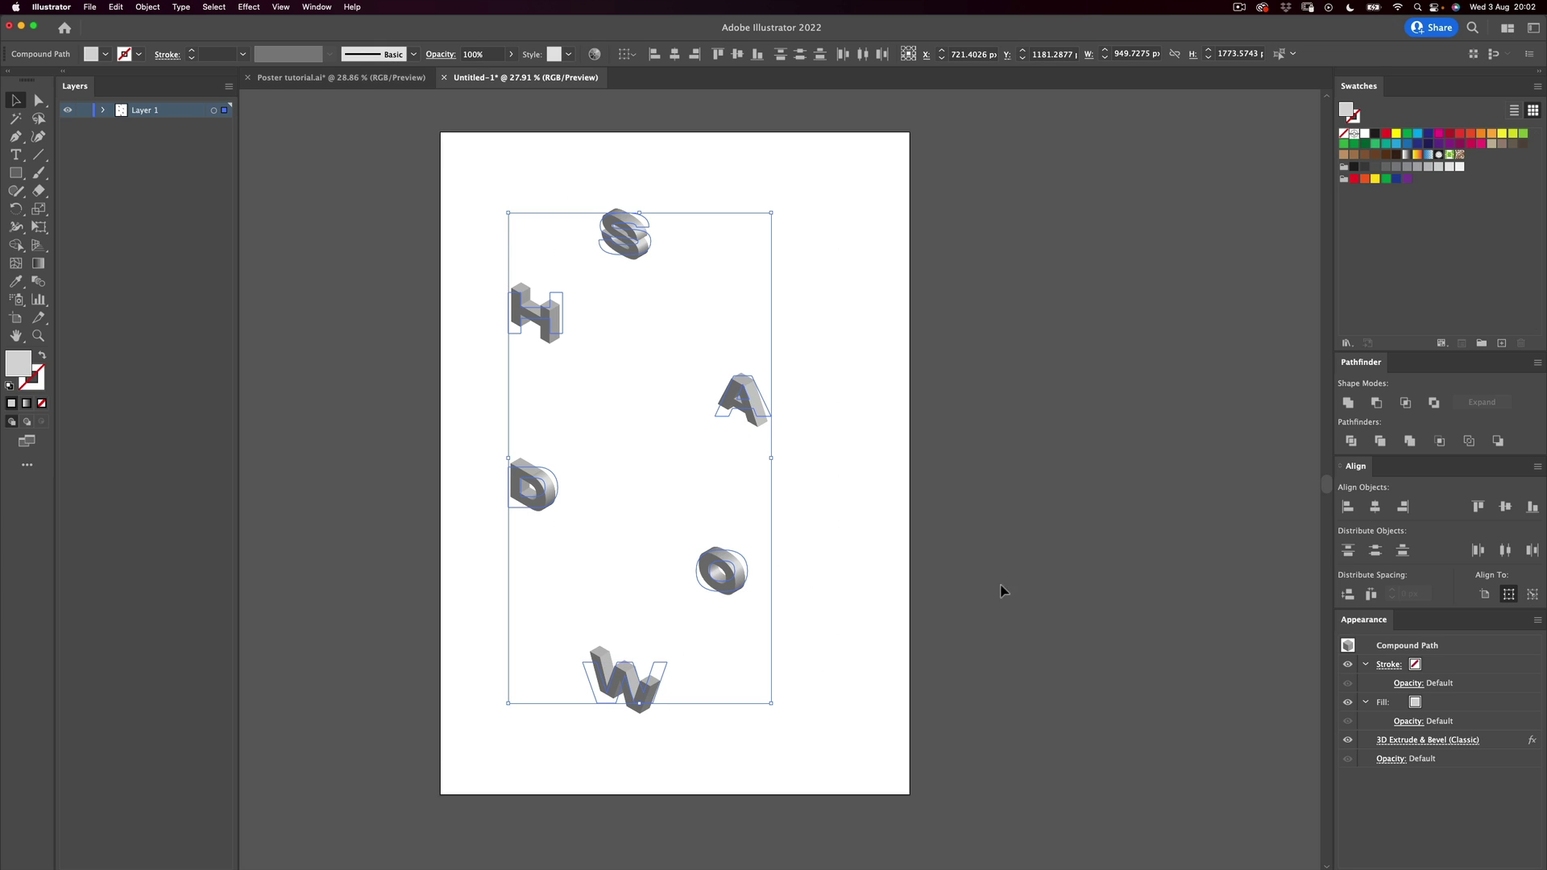
left_click(811, 290)
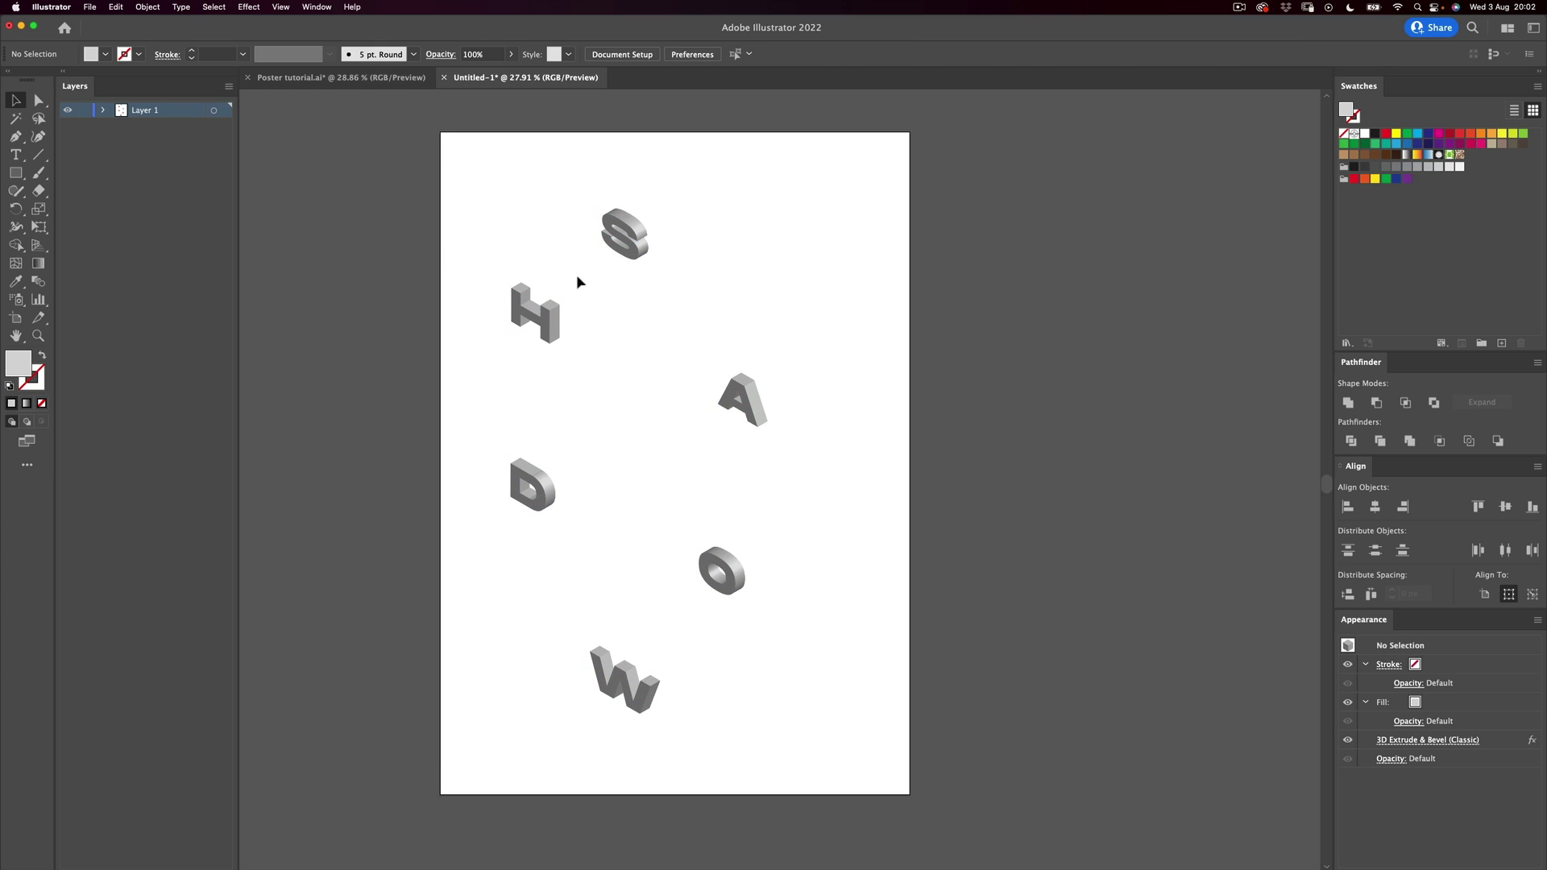
Step: Change the extrusion position of the H, A and D to Isometric Right, and move the H and D inward from the artboard's left edge
left_click(533, 313)
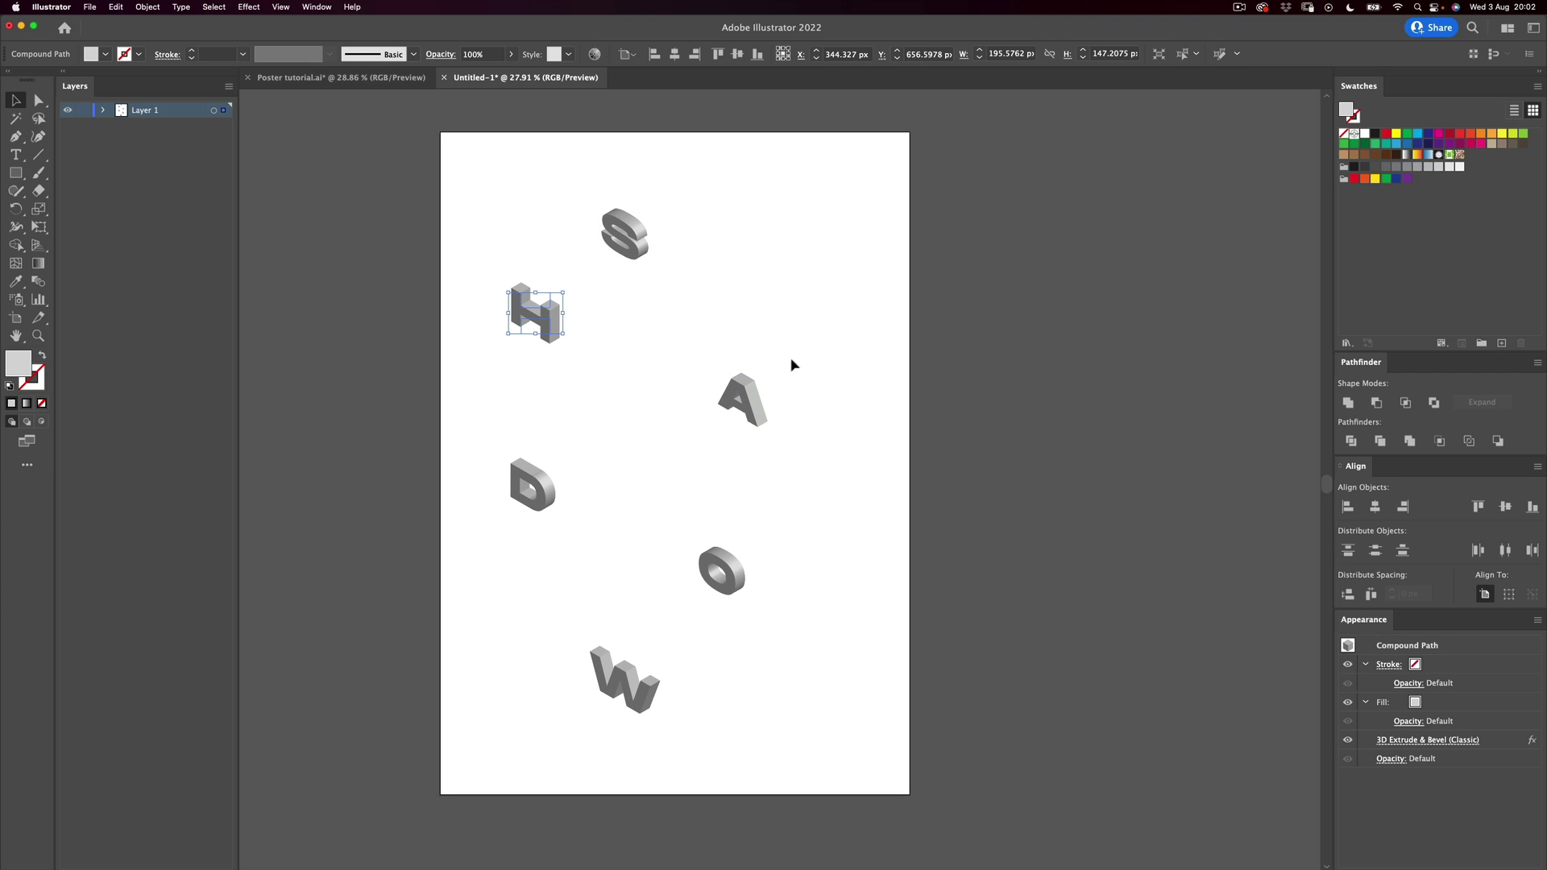
left_click(721, 572, "shift")
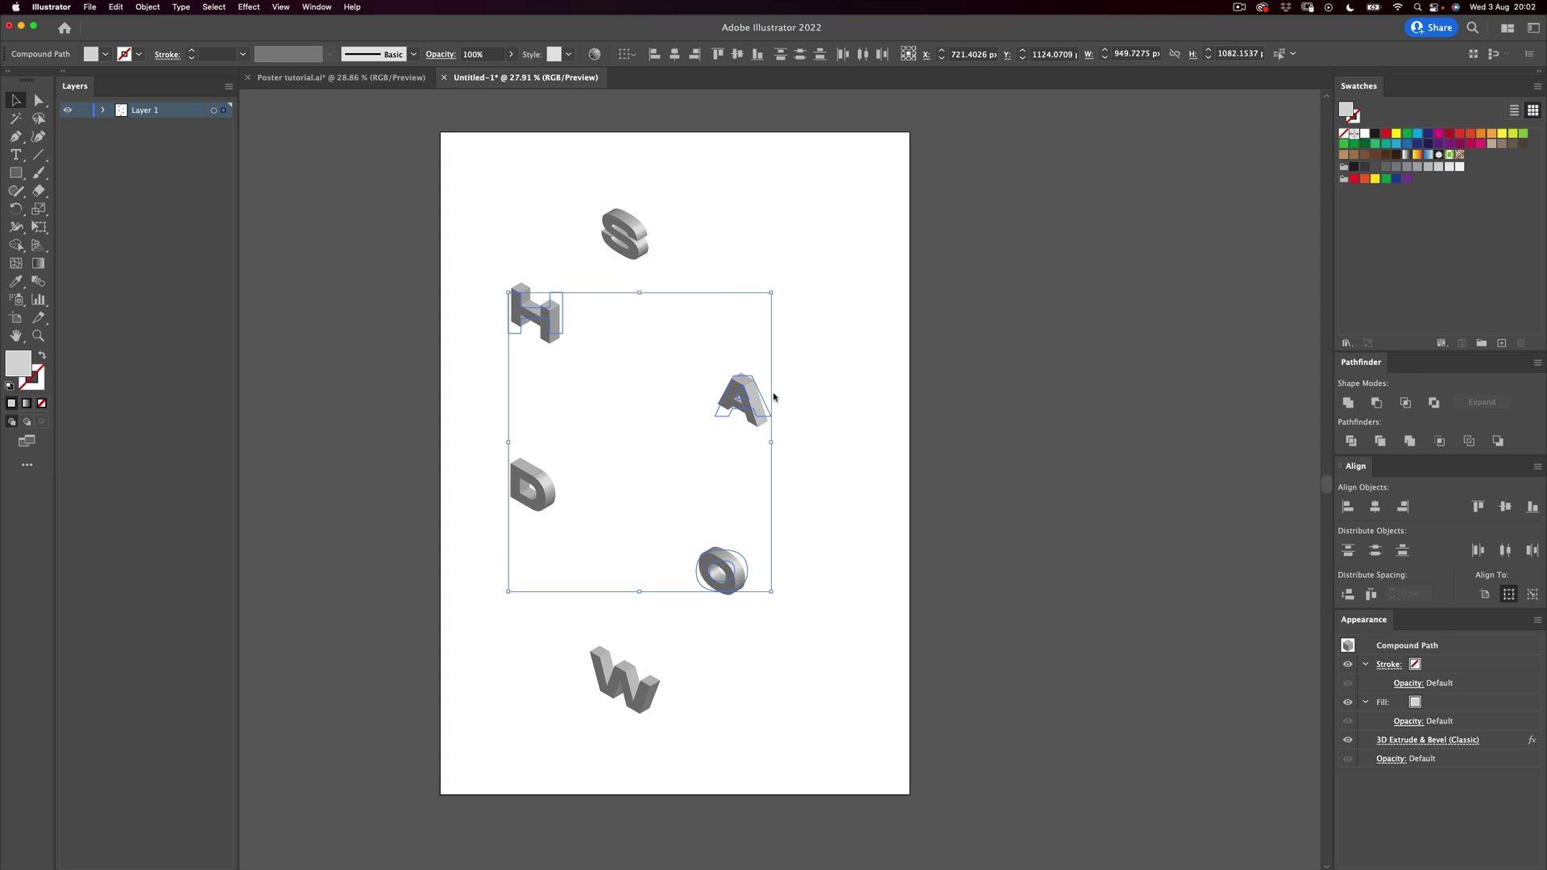
left_click_drag(809, 500, 908, 525)
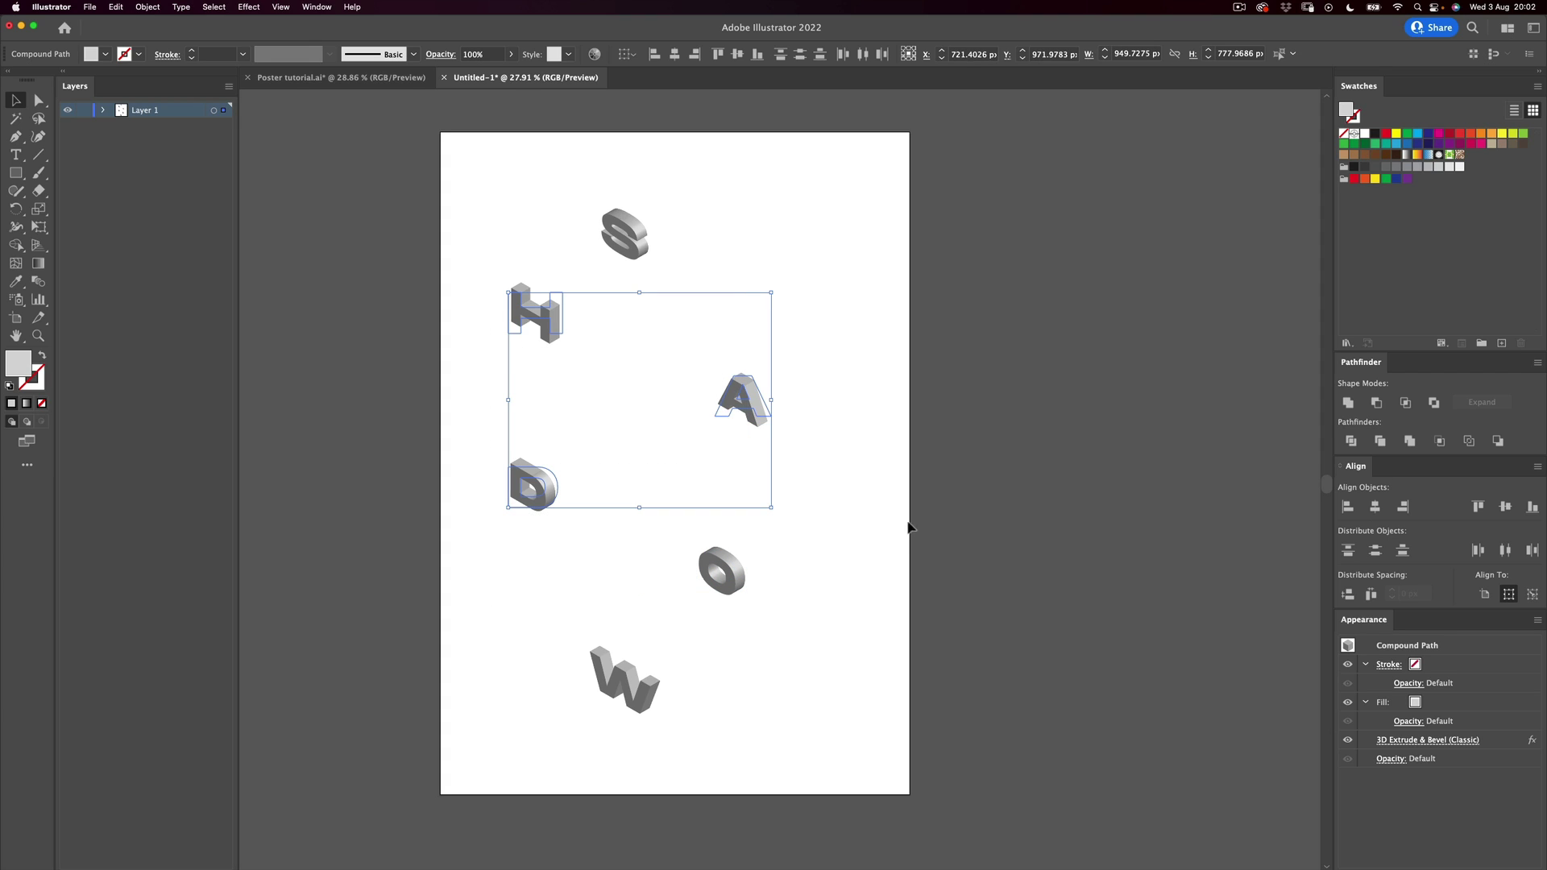
left_click(867, 427)
left_click_drag(596, 433, 398, 492)
left_click(322, 6)
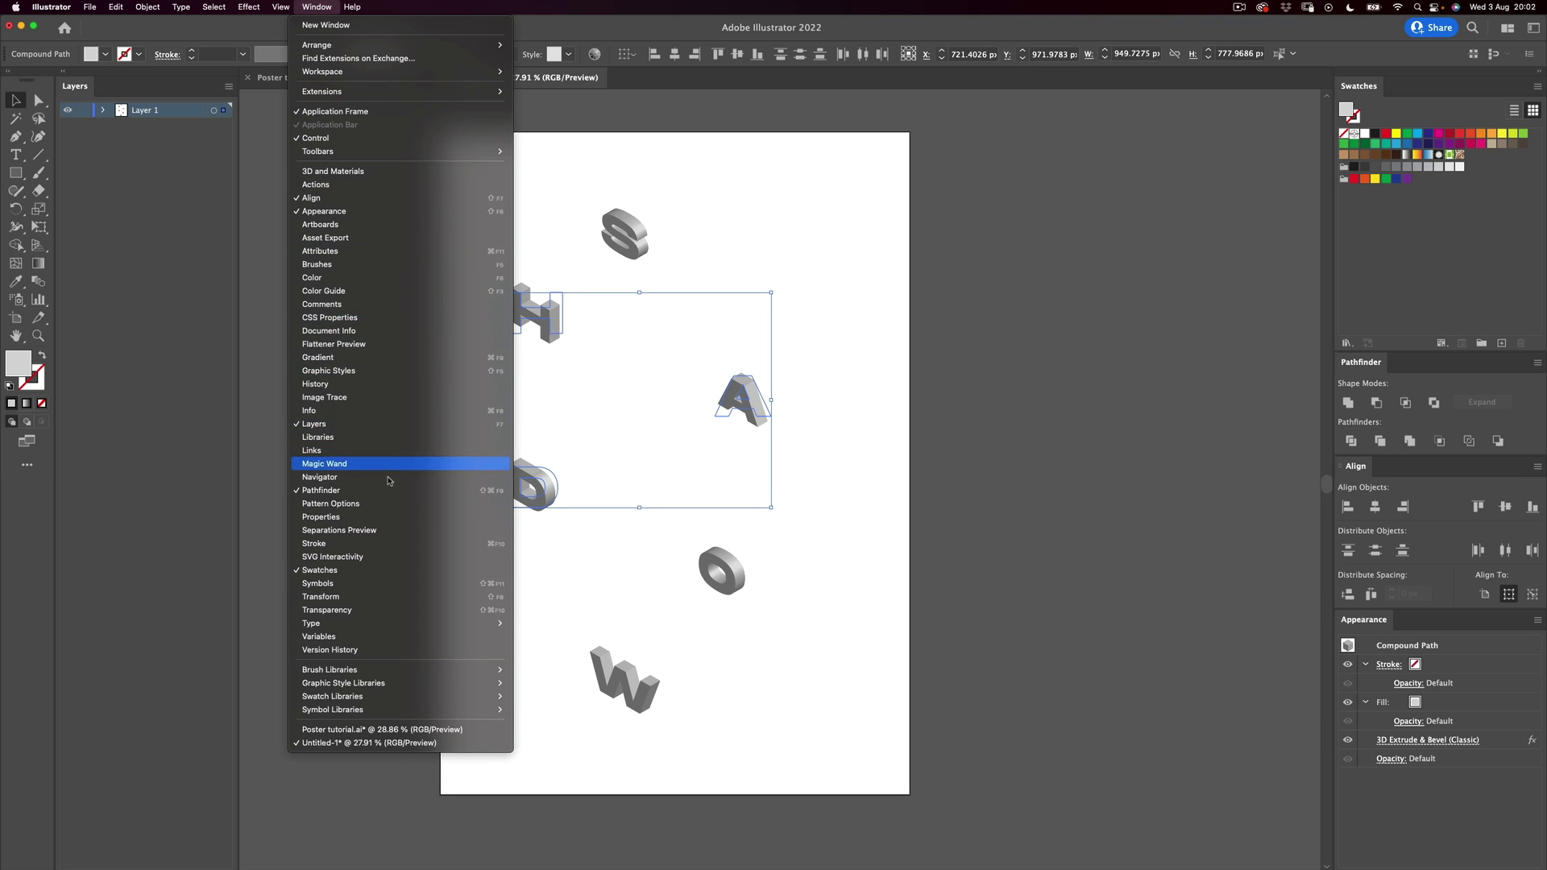
left_click(1382, 820)
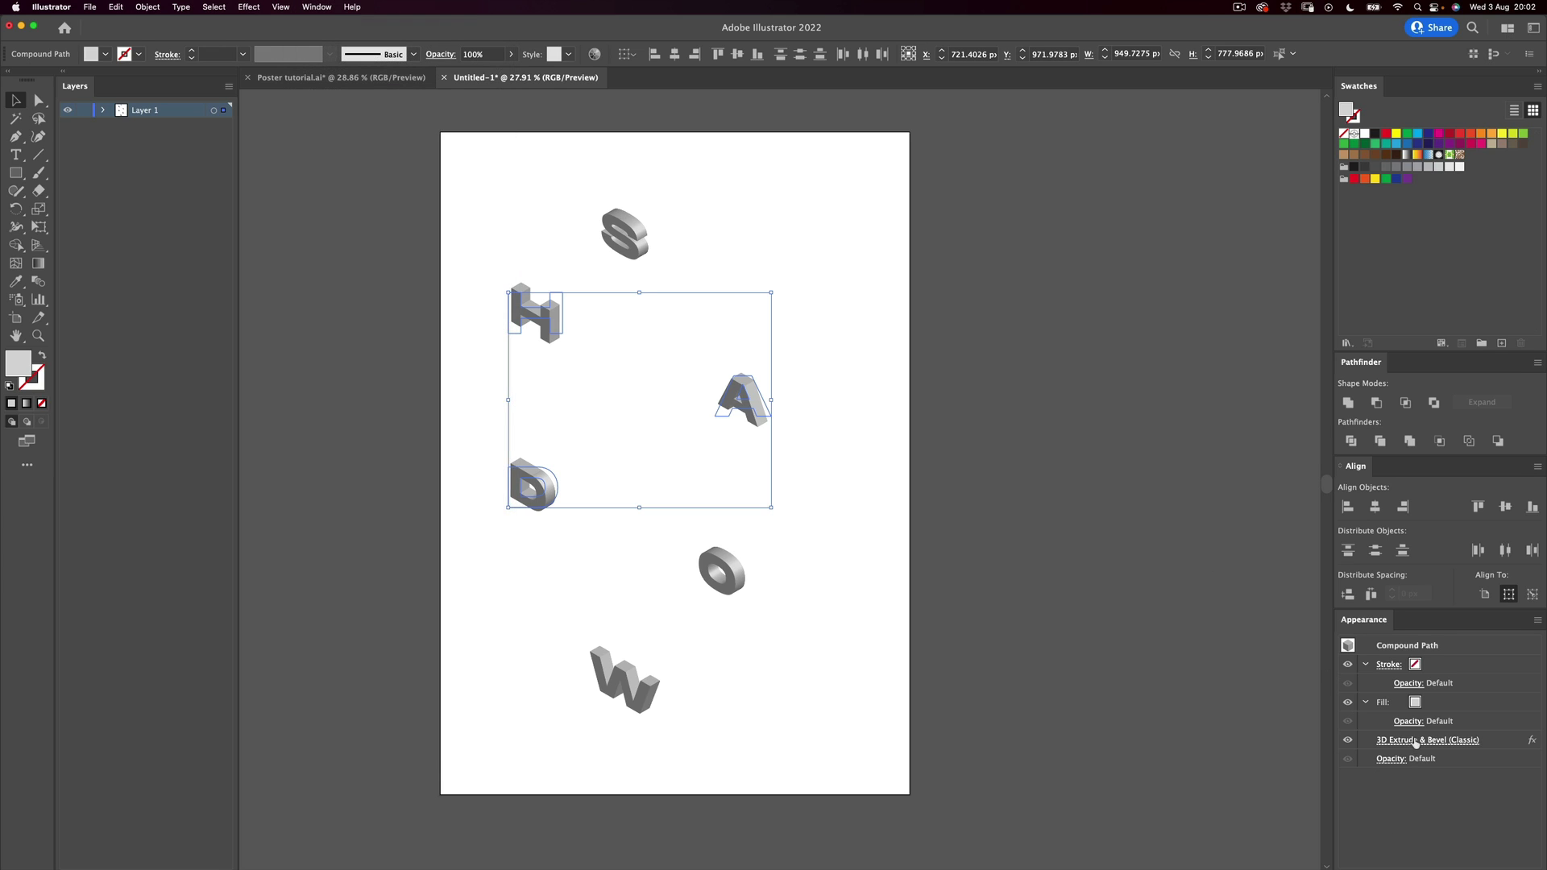
left_click(1414, 740)
left_click_drag(663, 190, 1018, 122)
left_click(943, 142)
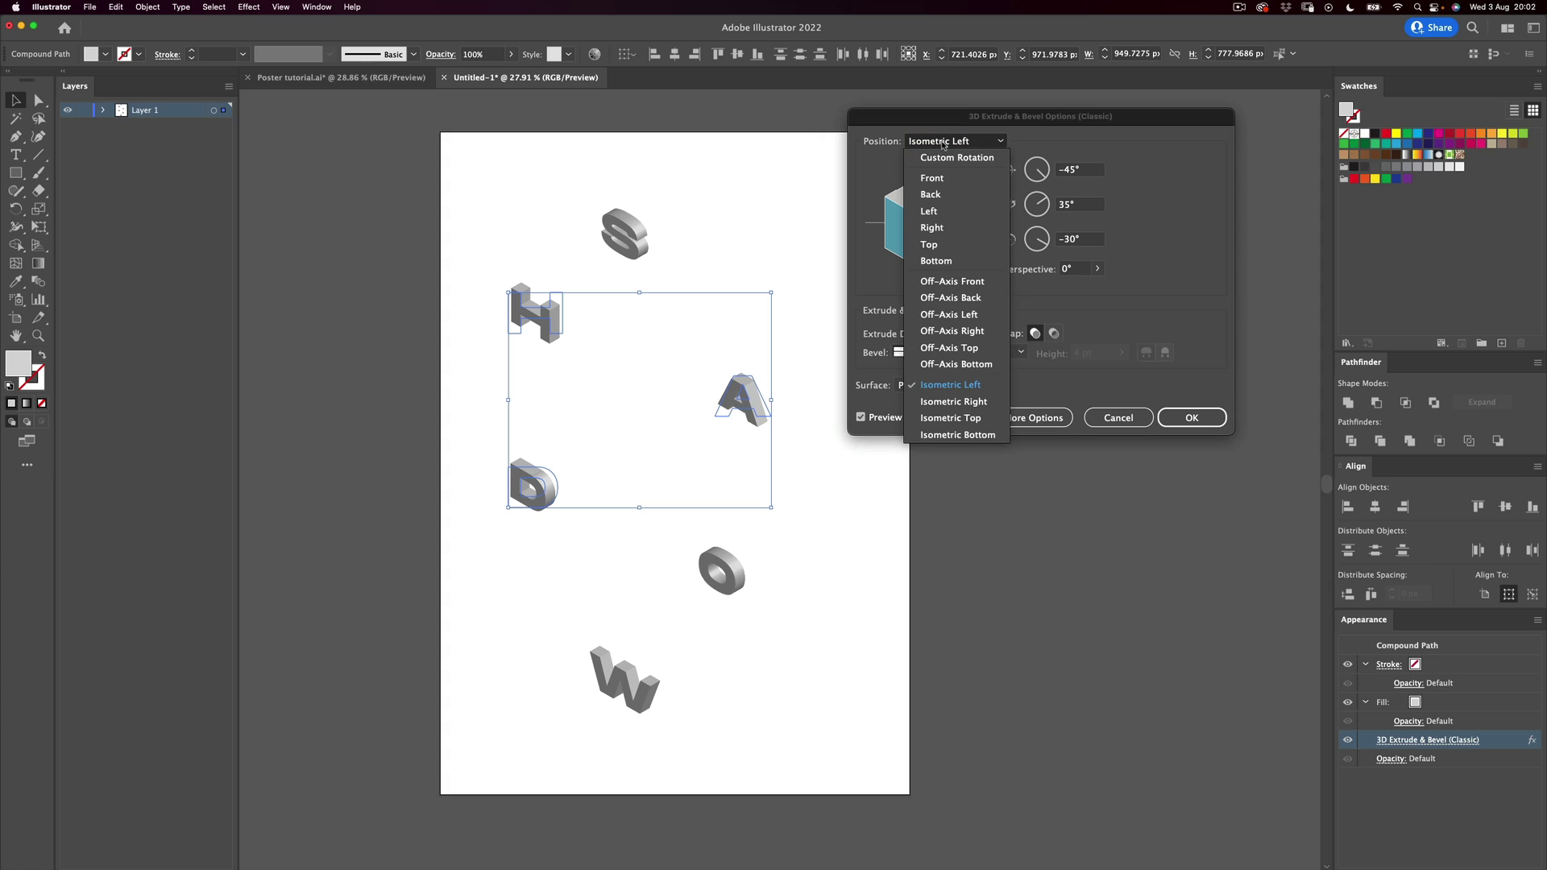
left_click(966, 401)
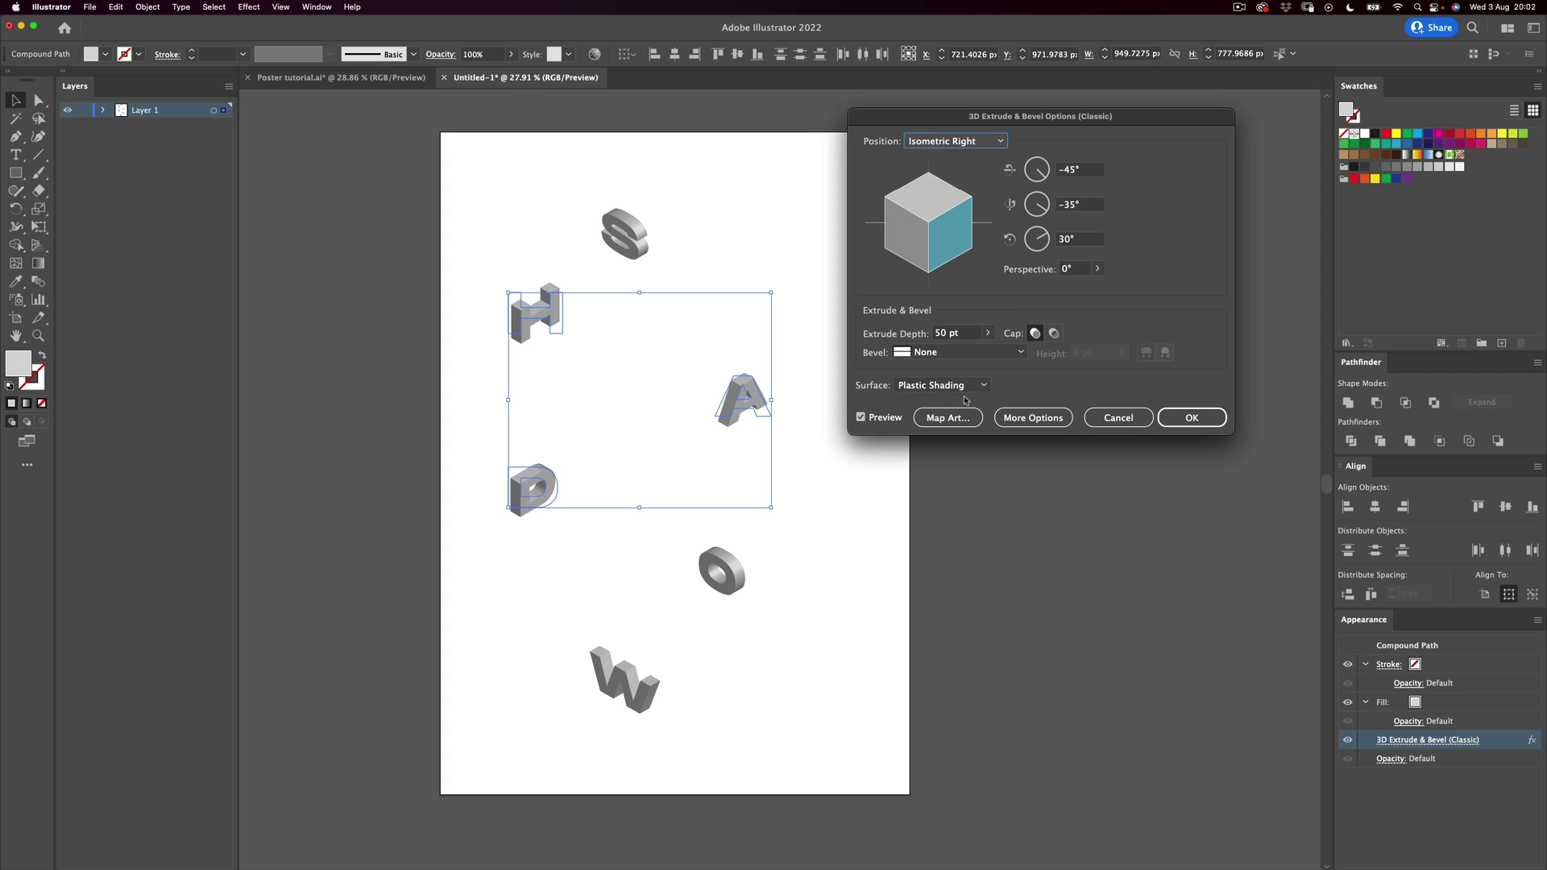
left_click(1189, 417)
left_click(818, 499)
left_click_drag(553, 320, 599, 328)
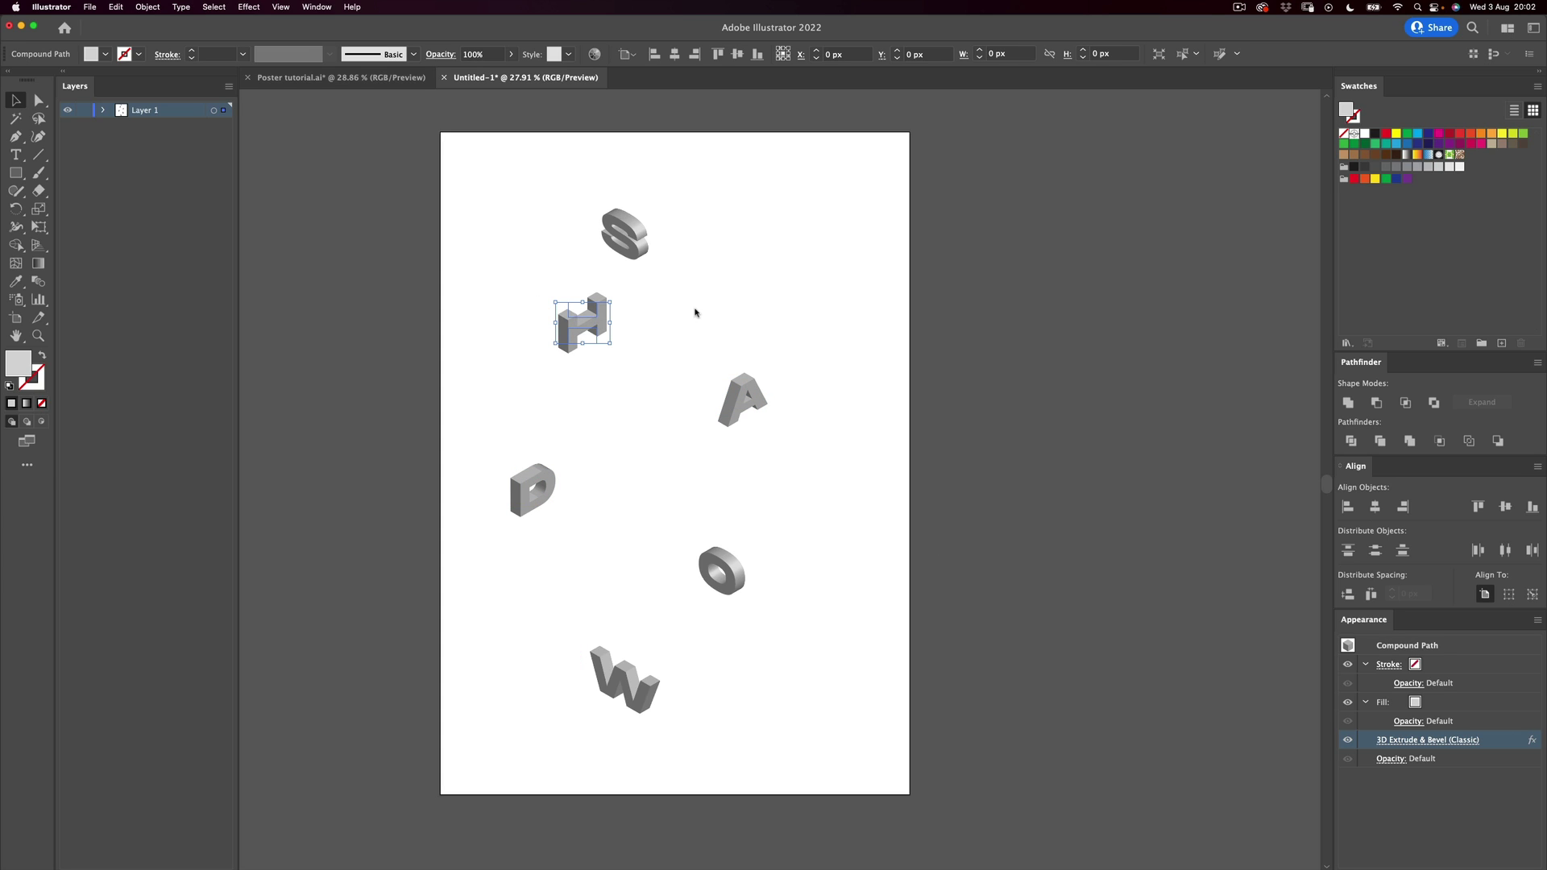
left_click_drag(547, 484, 598, 488)
Step: Change the extrusion position of the letter O to Isometric Top
left_click(722, 571)
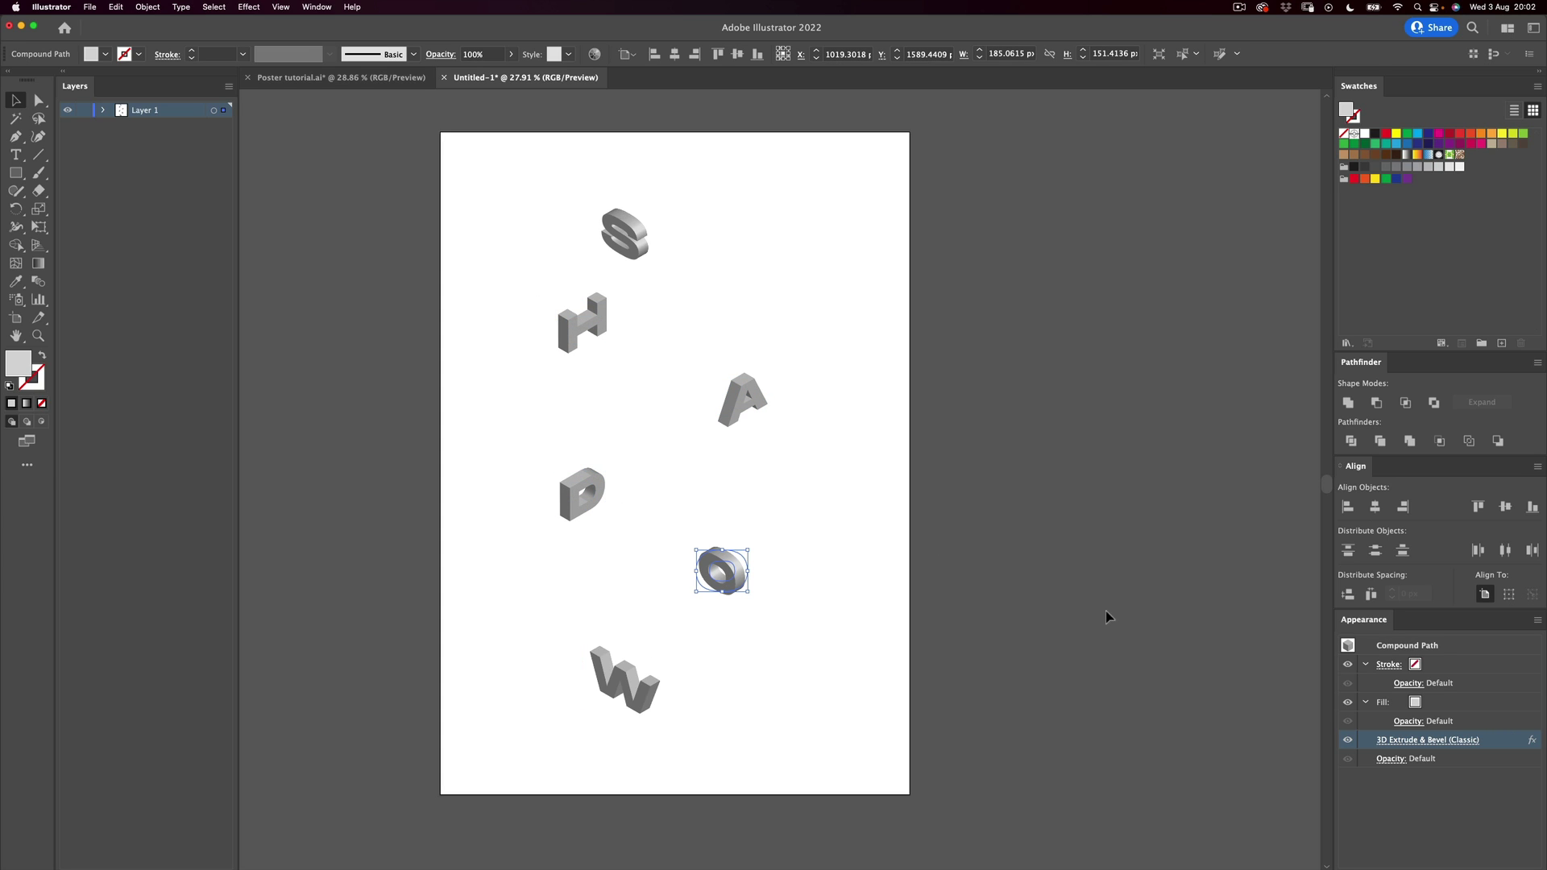
left_click(1409, 747)
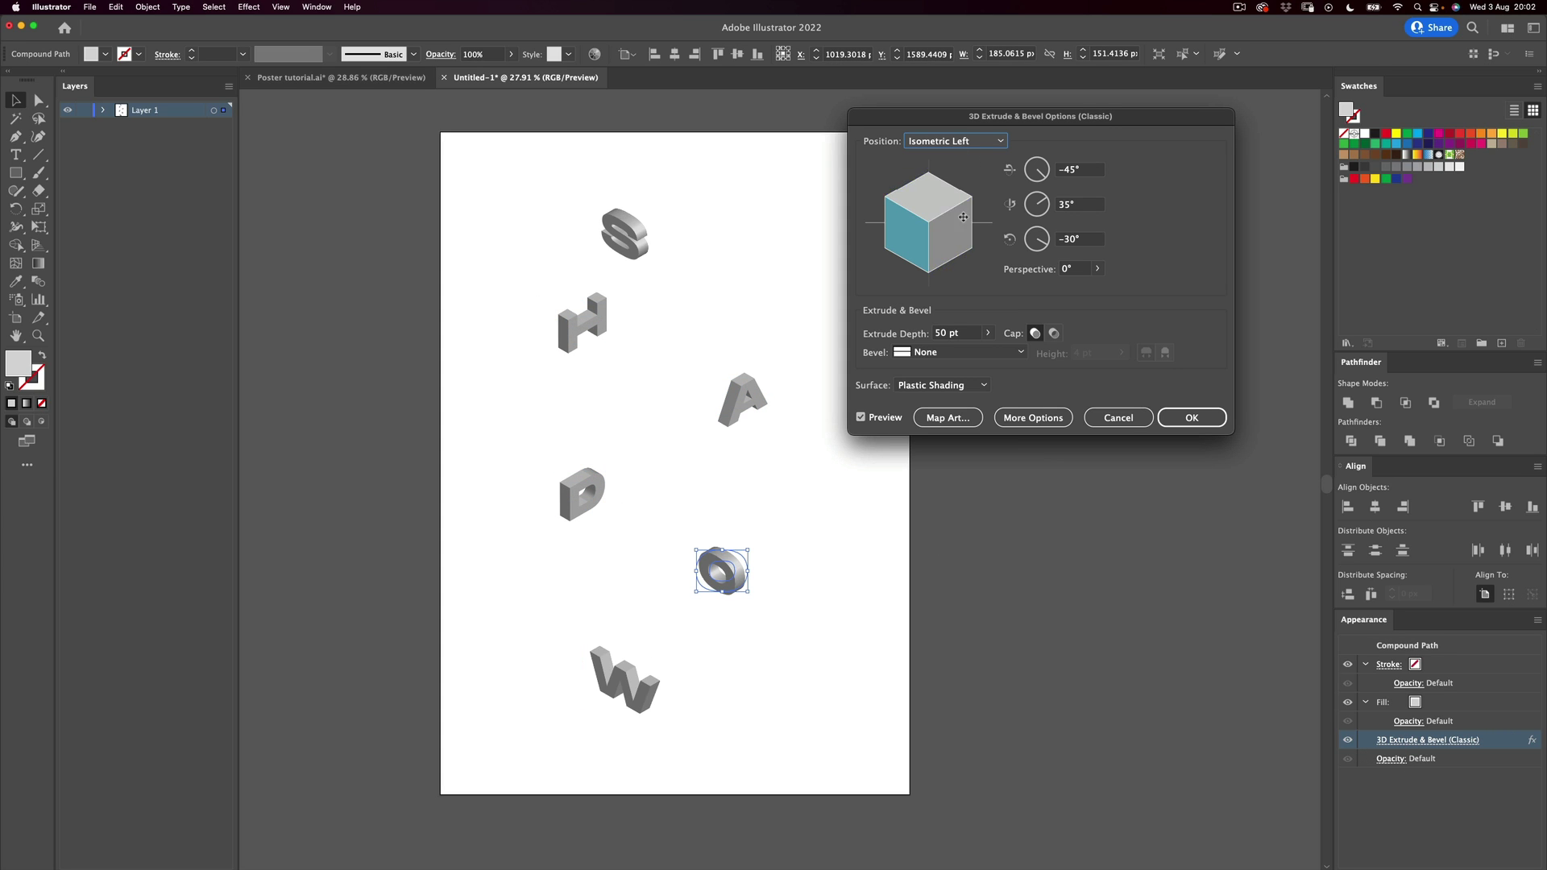
left_click(955, 141)
left_click(984, 418)
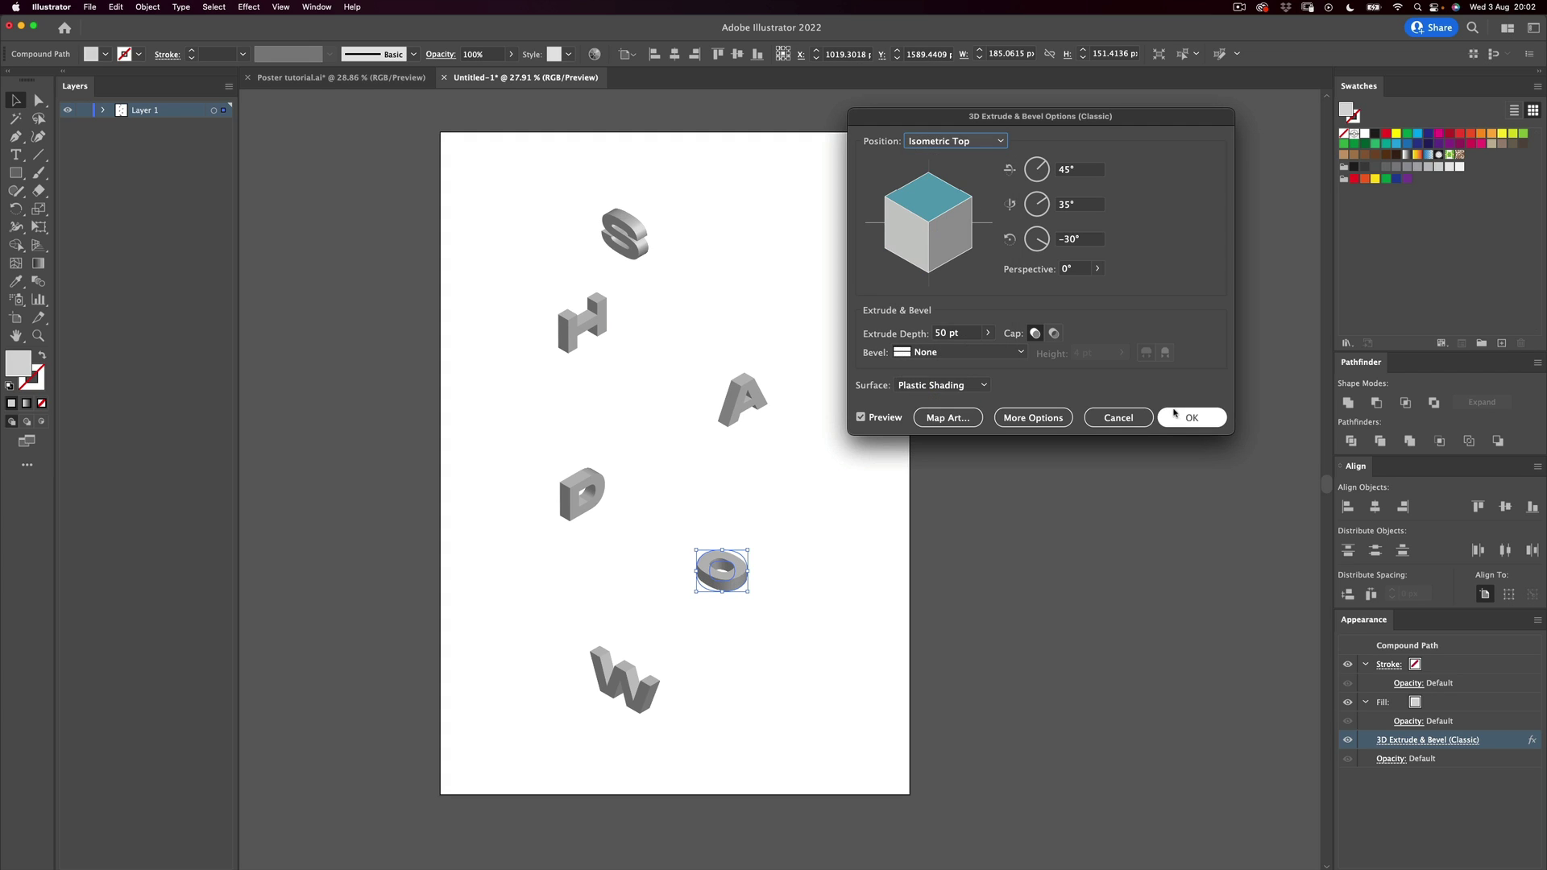
left_click(1184, 417)
left_click(772, 715)
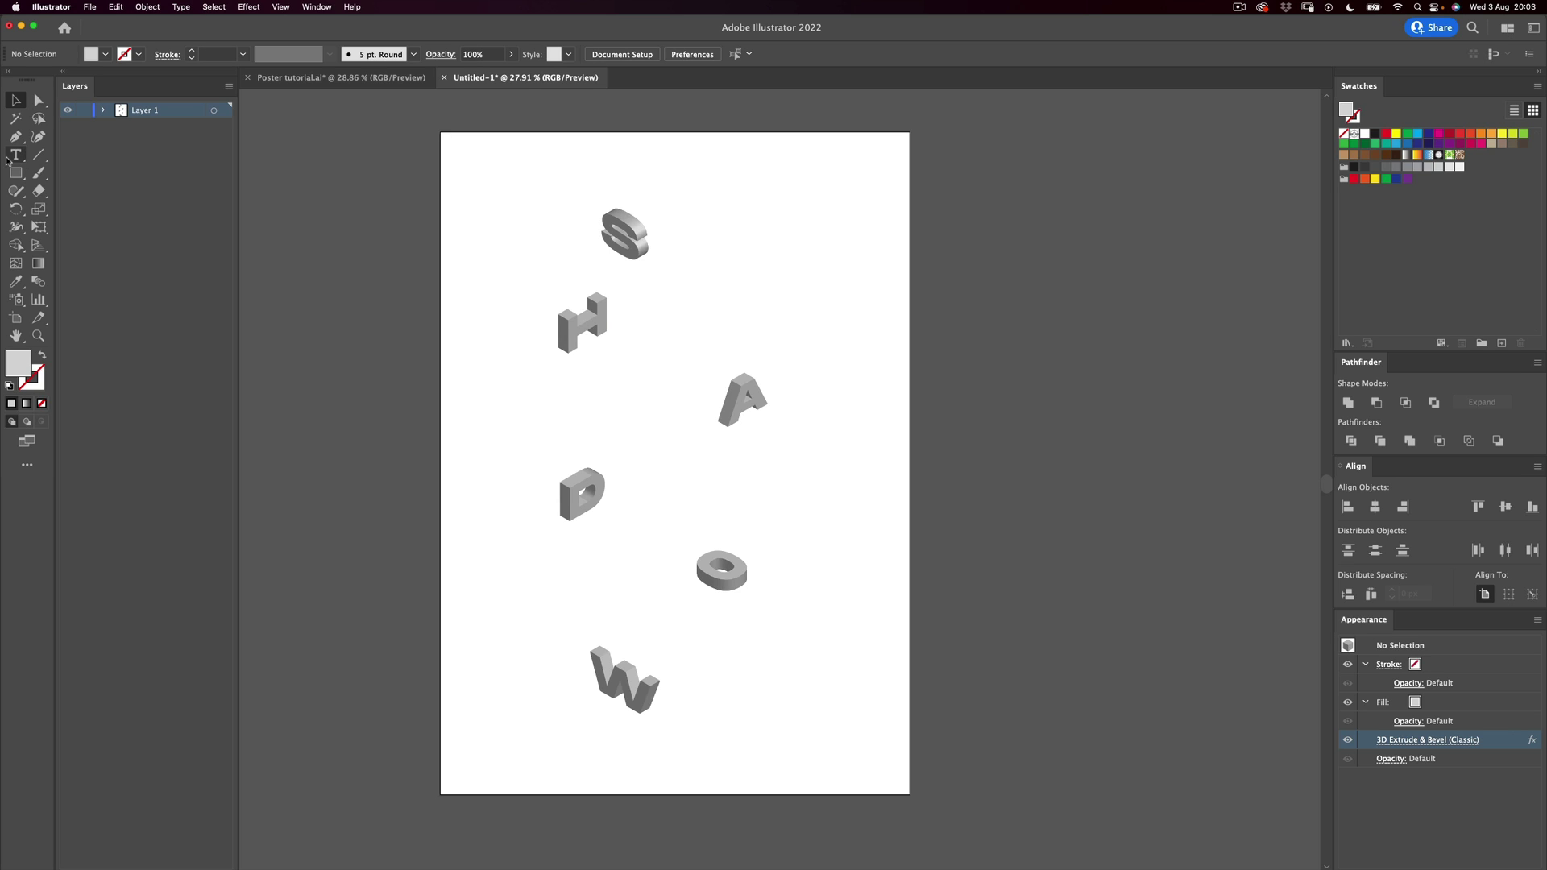
Step: Shift the S slightly to the right, and expand the appearance of all six extruded letters
left_click_drag(625, 234, 659, 234)
left_click_drag(825, 162, 470, 809)
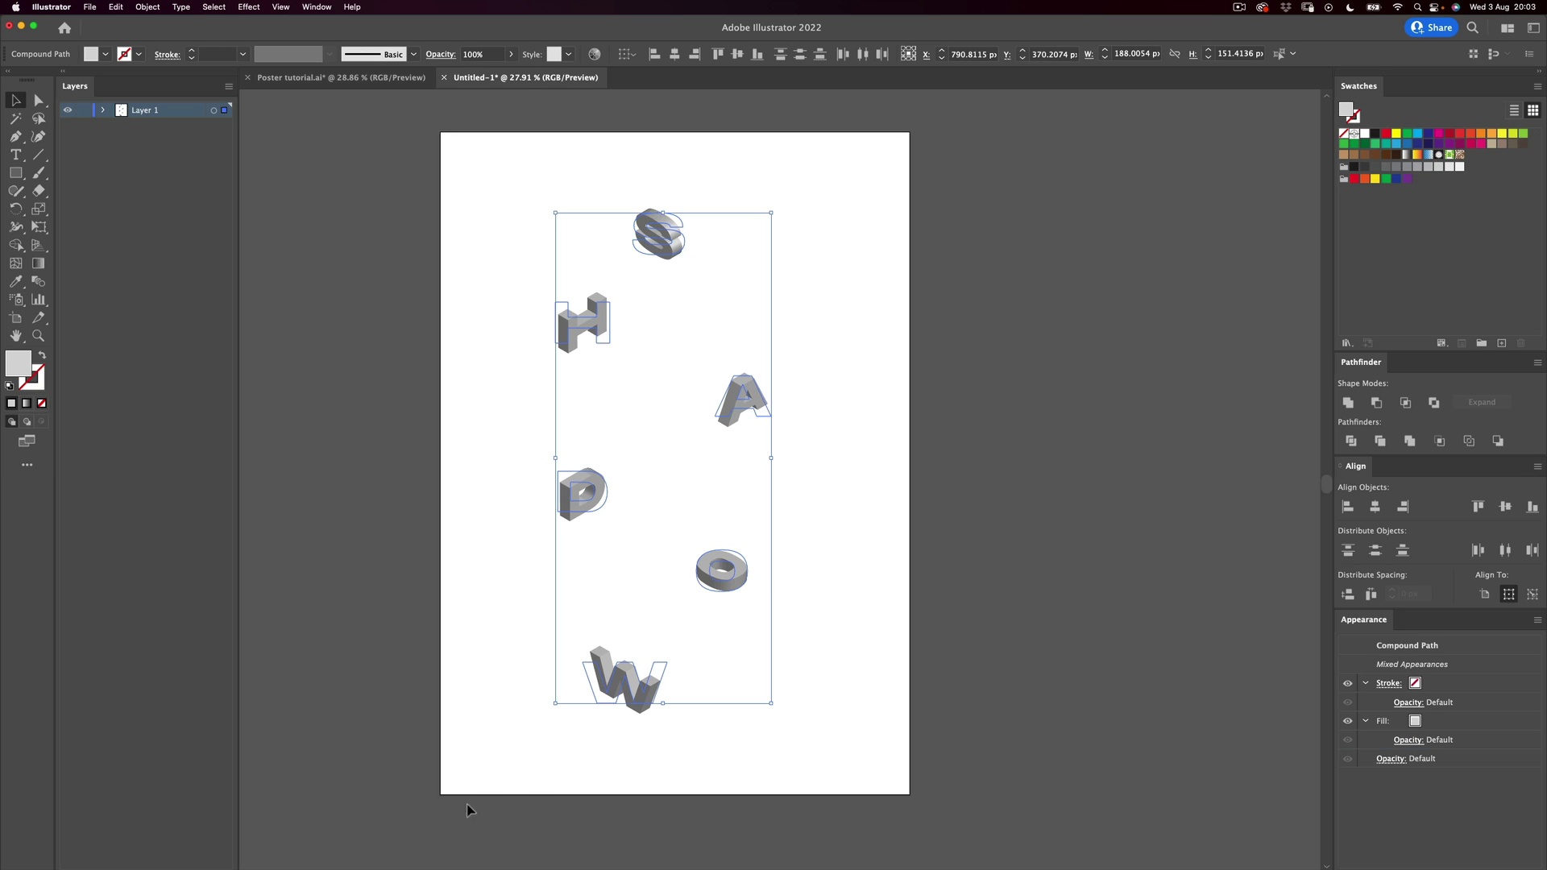
left_click(147, 6)
left_click(182, 171)
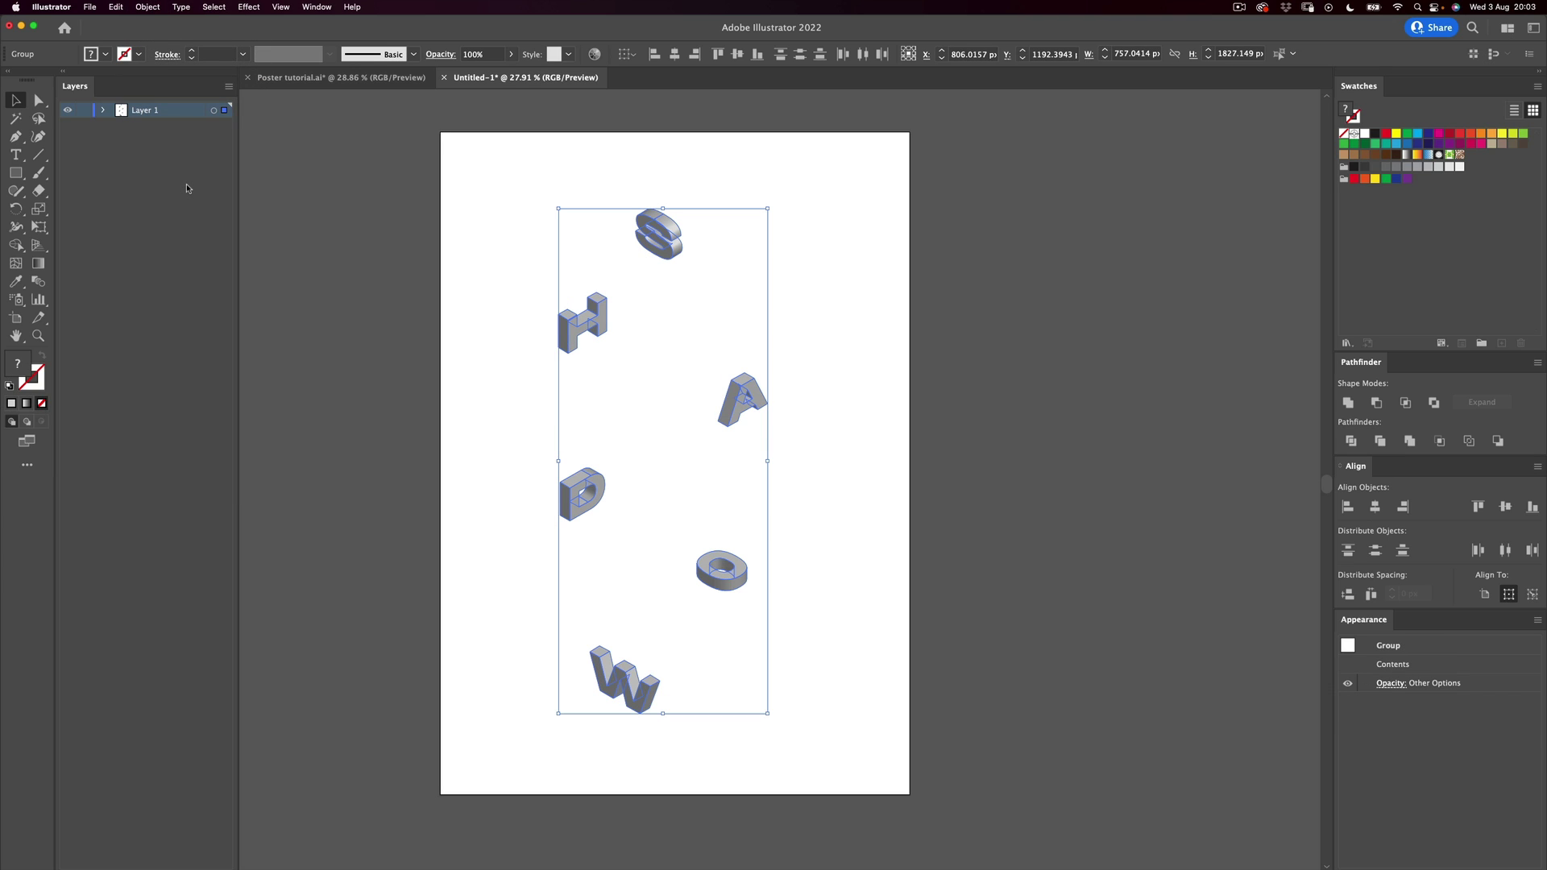
Step: Apply the default white fill and 1 pt black stroke to all six extruded letters
left_click(773, 187)
left_click_drag(827, 161, 458, 805)
key("d")
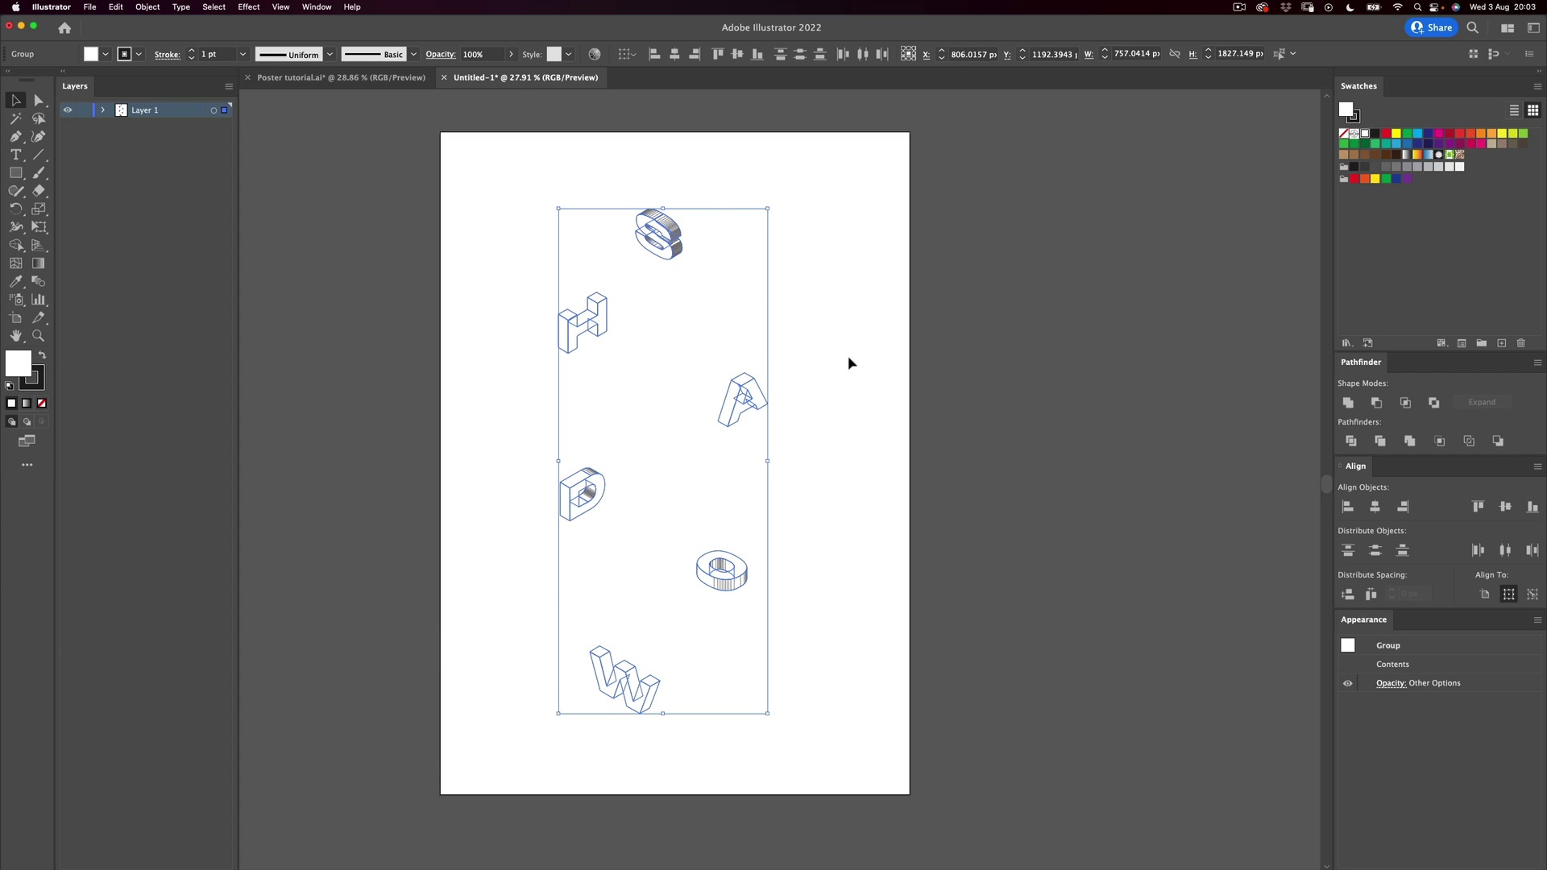
left_click(809, 457)
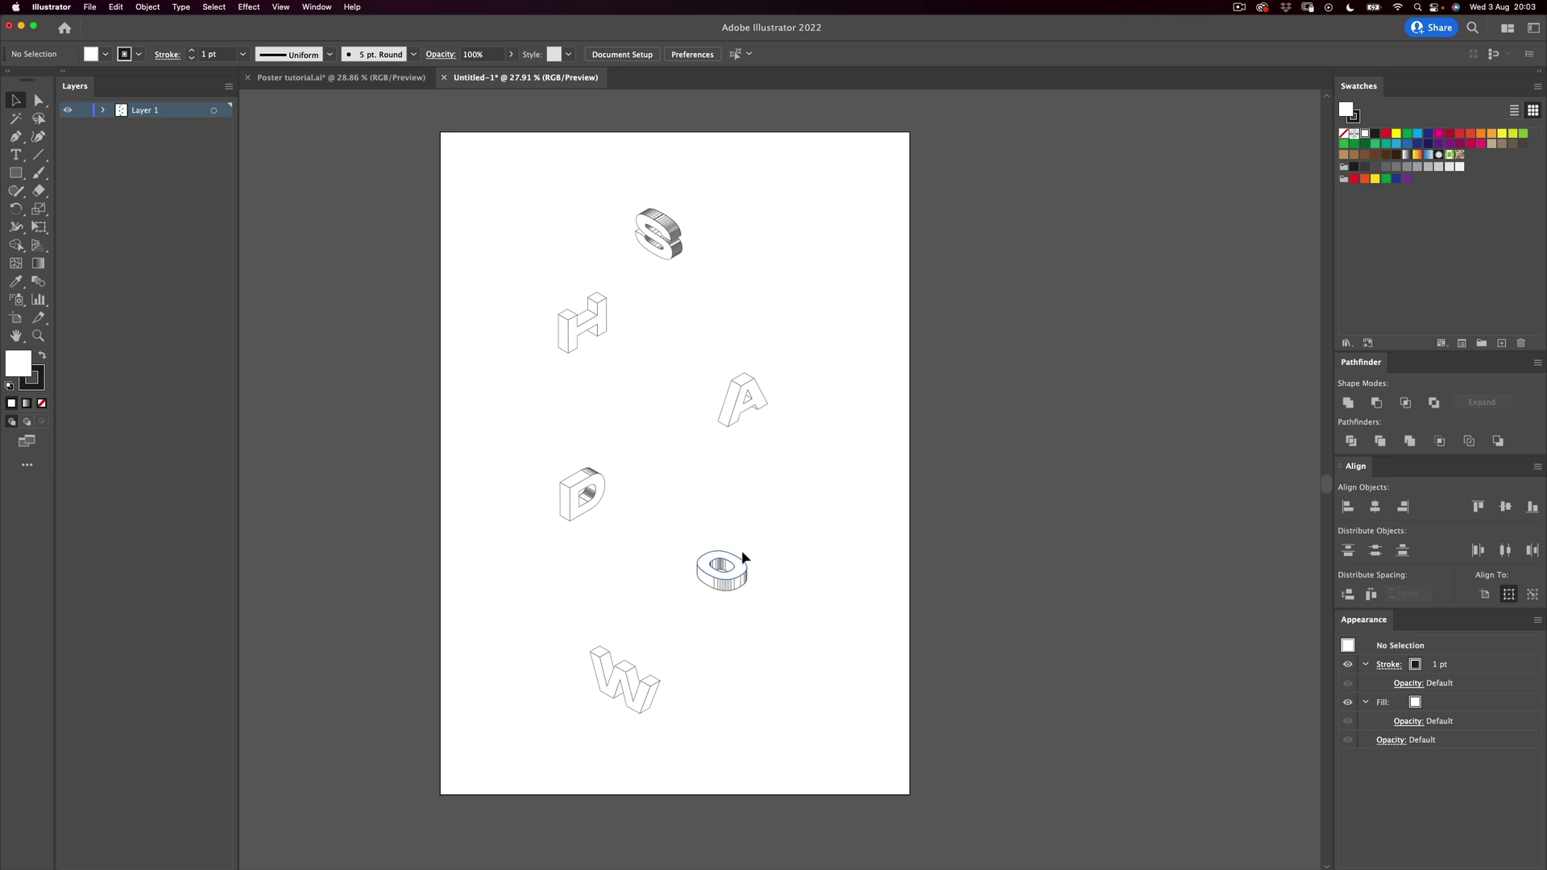
Step: Enlarge the S at the artboard's top to about twice its size with Free Transform
left_click(670, 228)
key("e")
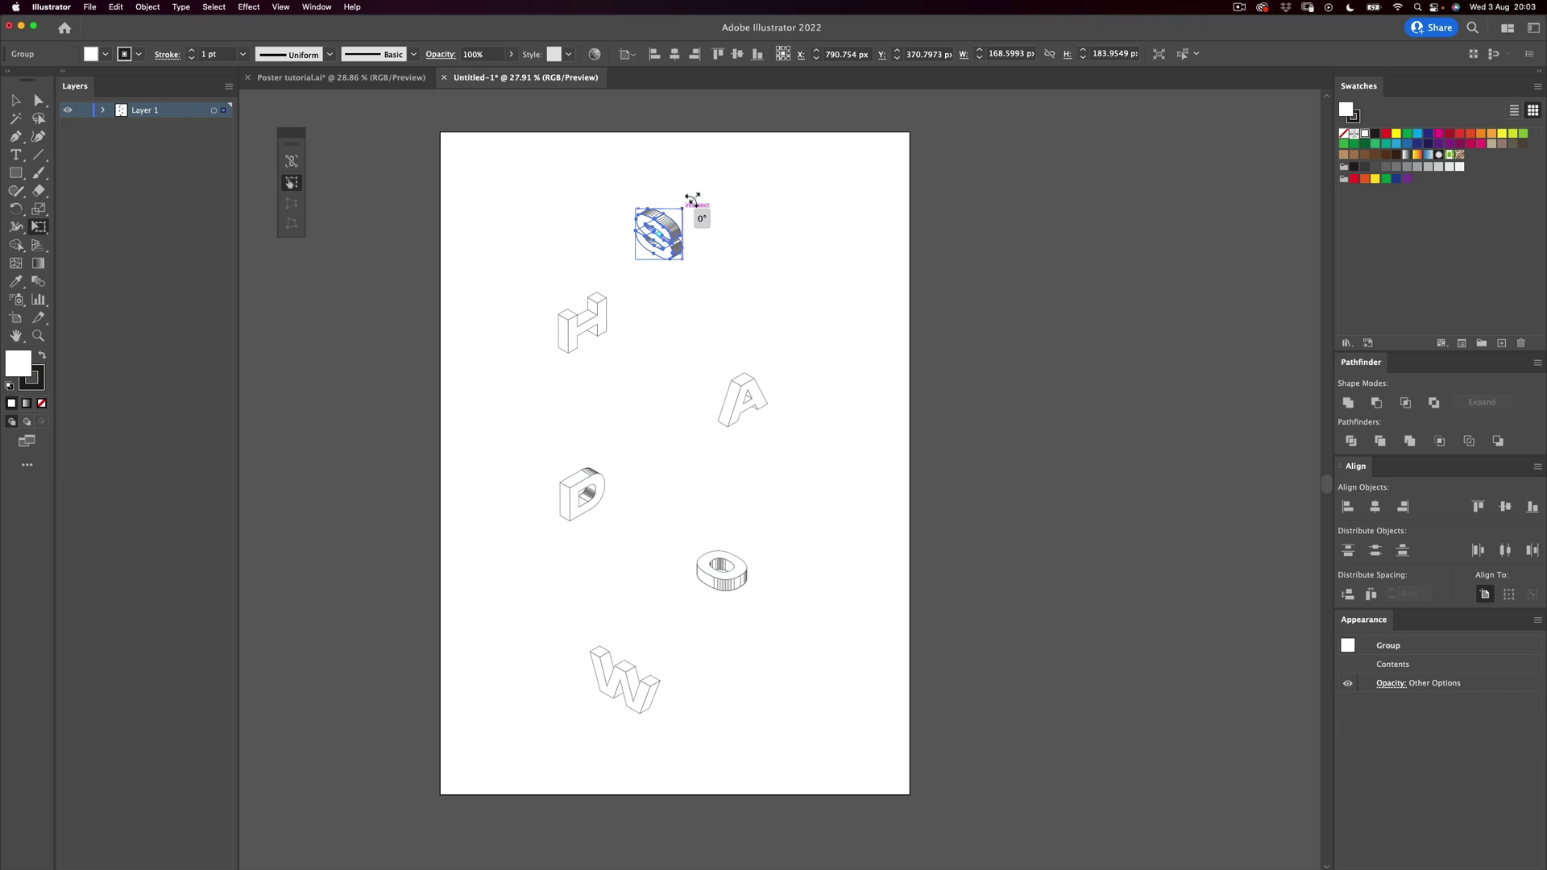
left_click_drag(684, 205, 713, 186)
left_click_drag(692, 256, 701, 267)
key("v")
Step: Scale up the H below the S with Free Transform, extending it towards the artboard's upper centre and lower left
left_click(525, 315)
left_click(604, 299)
key("e")
left_click_drag(608, 292, 633, 259)
left_click_drag(614, 309, 601, 332)
key("v")
Step: Enlarge the A to about twice its size with Free Transform, and readjust the size of the H
left_click(758, 400)
key("e")
left_click_drag(767, 373, 799, 359)
key("v")
left_click(625, 327)
left_click(606, 330)
key("e")
mouse_move(621, 284)
left_mouse_down()
mouse_move(648, 251)
mouse_move(609, 303)
left_mouse_up()
key("v")
Step: Enlarge the D to about twice its size with Free Transform
left_click(636, 300)
left_click_drag(729, 168, 698, 282)
left_click_drag(531, 564, 531, 564)
key("e")
left_click_drag(609, 470, 646, 444)
key("v")
Step: Enlarge the O and the W to more than twice their size with Free Transform
left_click(738, 574)
key("e")
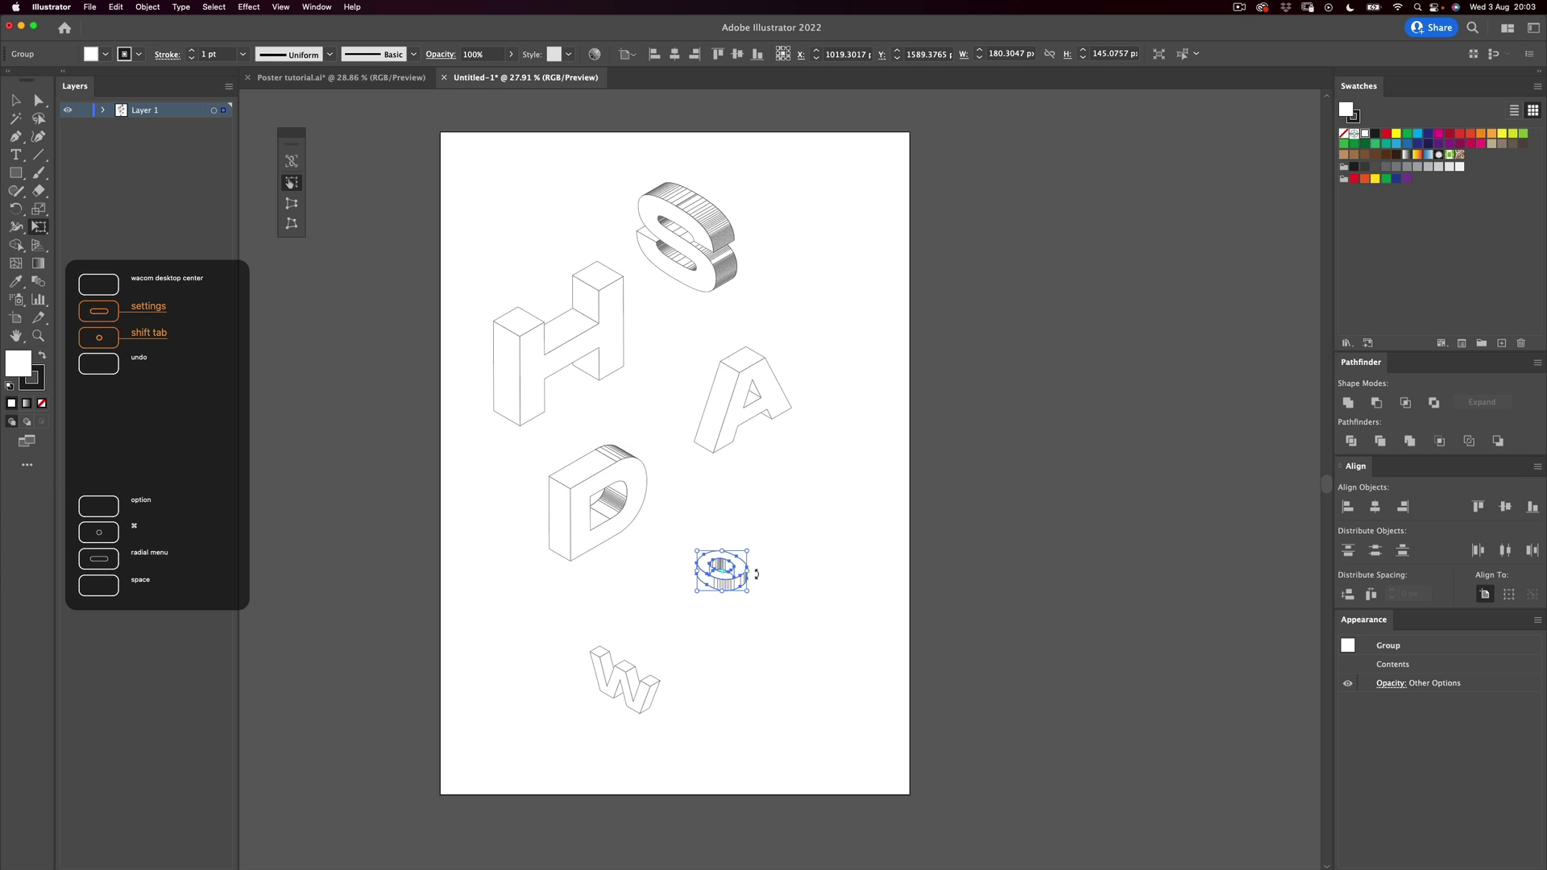
left_click_drag(746, 590, 794, 610)
left_click_drag(765, 590, 781, 623)
left_click(636, 661)
left_click_drag(658, 646, 704, 603)
left_click_drag(674, 697, 632, 705)
key("v")
Step: Reposition the enlarged letters, moving the O and S up and right, the A up and left, and the D down and right
left_click(757, 624)
left_click_drag(757, 624, 815, 590)
left_click_drag(644, 527, 647, 532)
left_click_drag(822, 336, 709, 453)
left_click_drag(783, 398, 752, 376)
left_click_drag(613, 475, 631, 492)
left_click_drag(714, 270, 788, 238)
left_click_drag(901, 146, 465, 803)
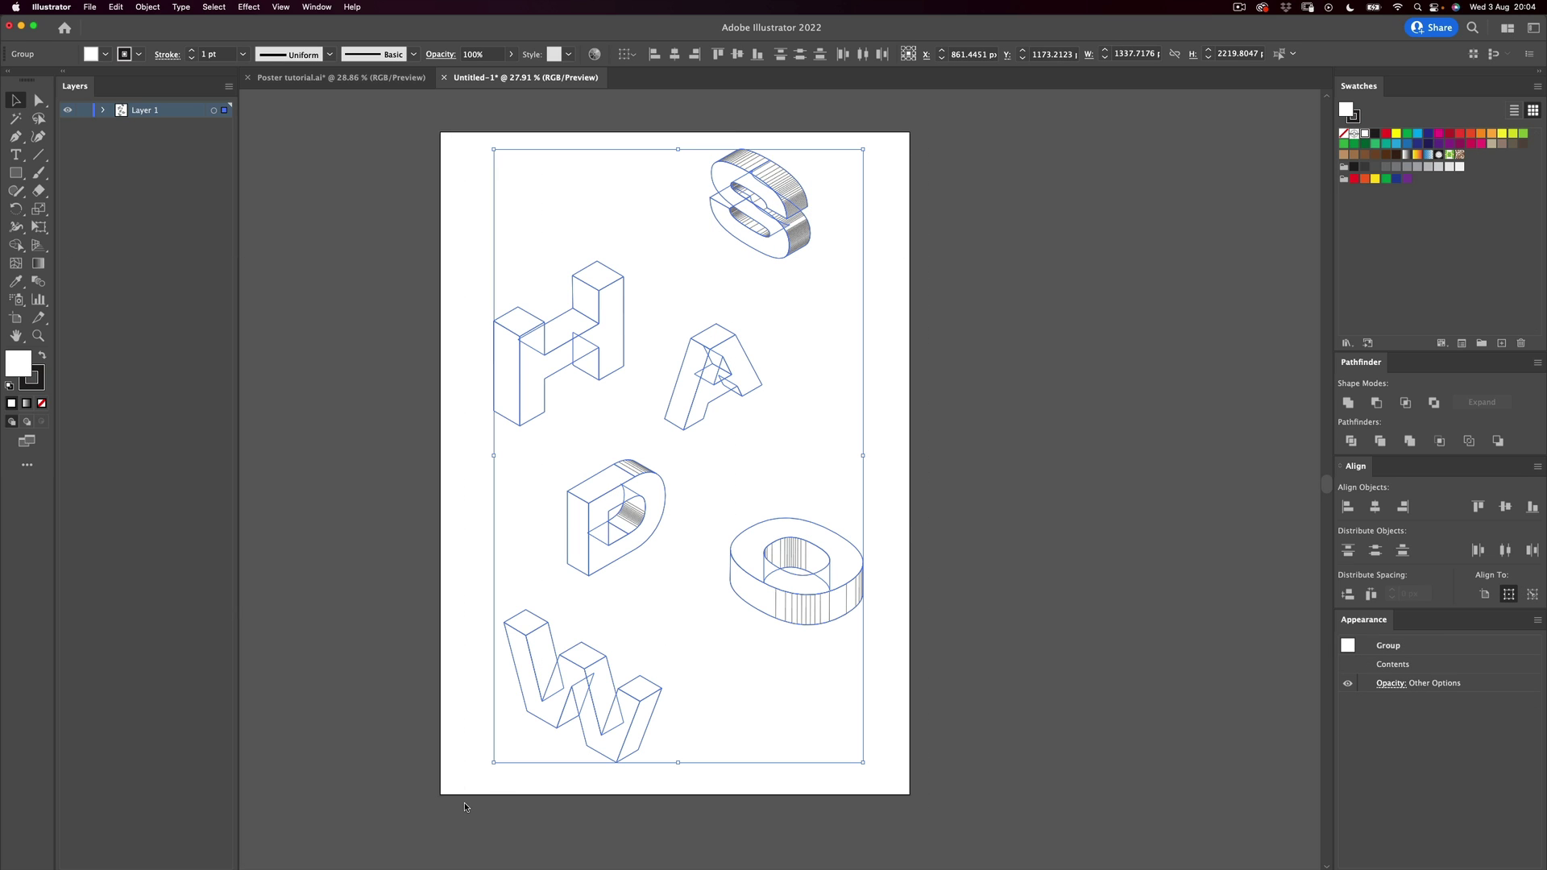
left_click(857, 152)
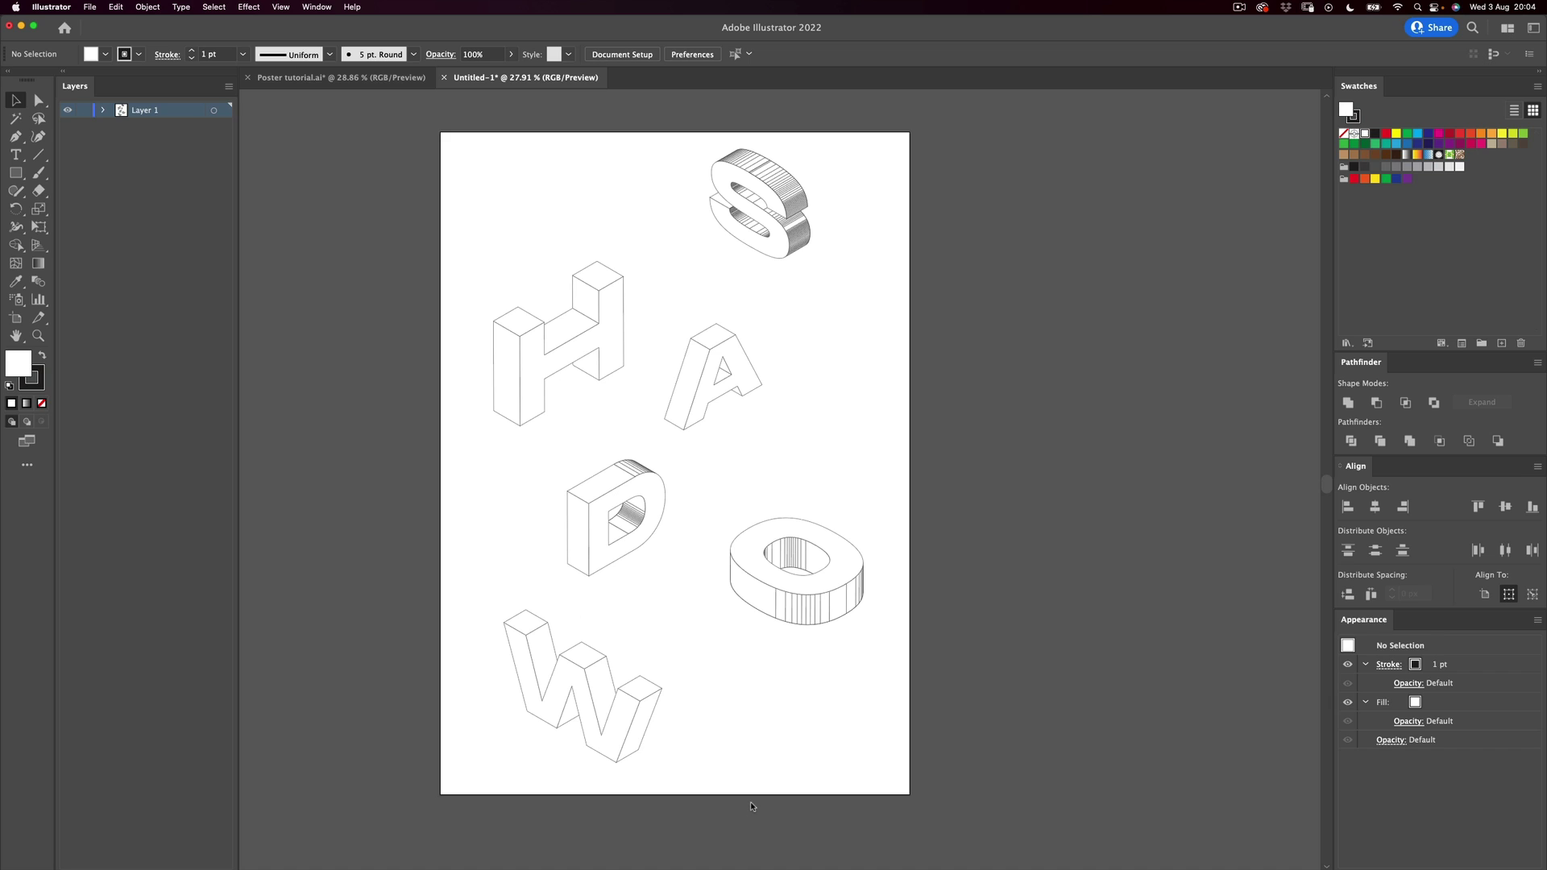
Step: Nudge the D downward, the H and O slightly right, and the W slightly left
left_click(735, 334)
left_click_drag(636, 520, 645, 538)
left_click(735, 372)
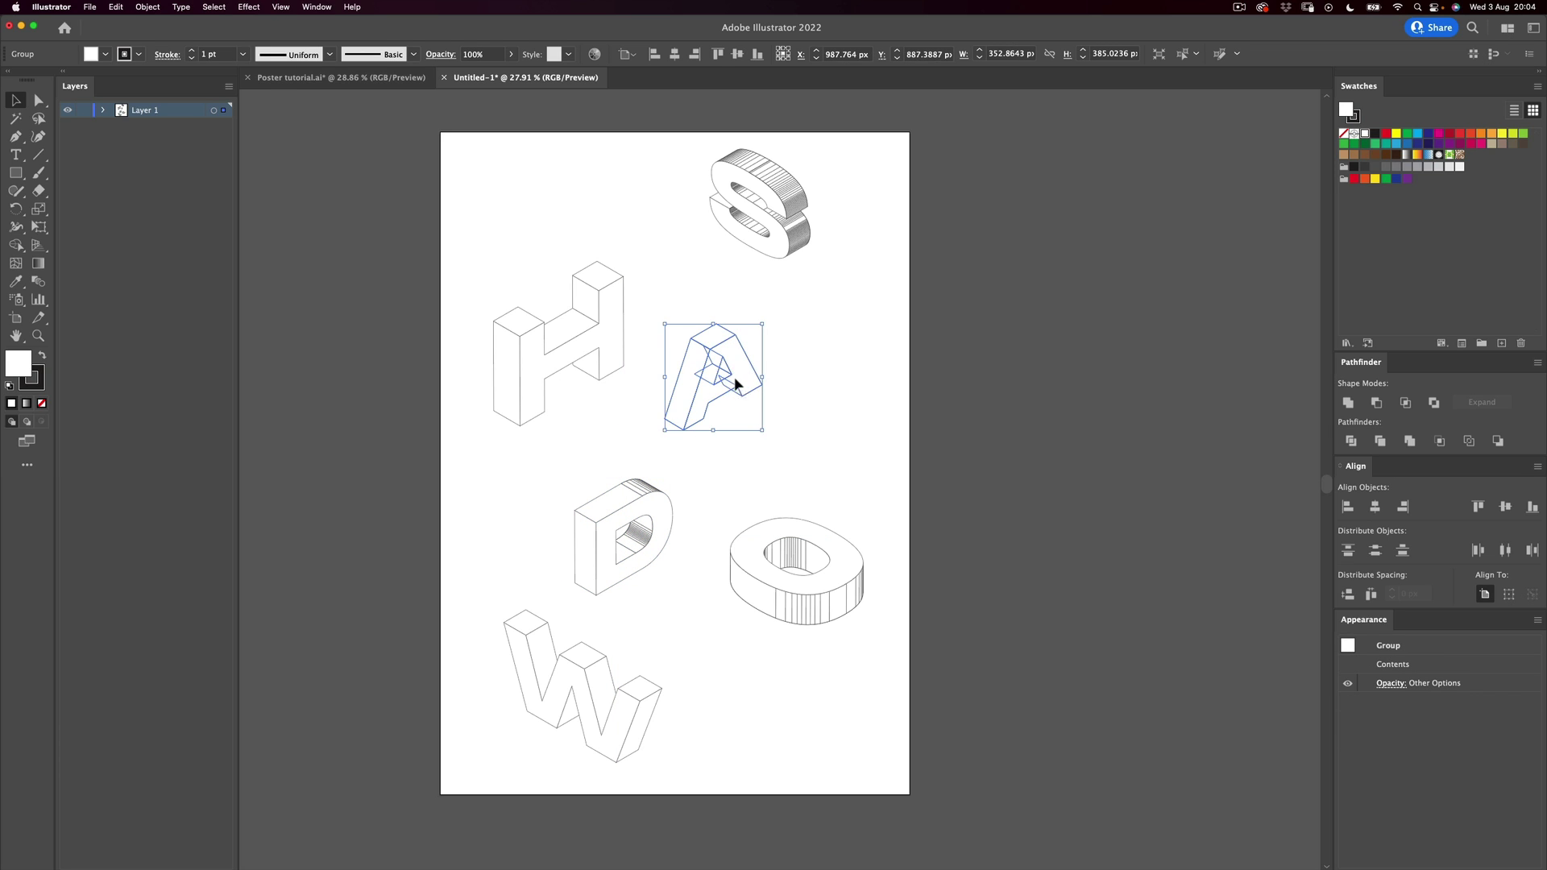
left_click_drag(603, 343, 626, 340)
left_click(511, 525)
left_click_drag(829, 604, 852, 608)
left_click_drag(613, 716, 593, 718)
Step: Rebalance the layout, moving the S left to the artboard's centre, the A towards its right edge, and fine-tuning the H, D and W
left_click_drag(665, 503, 681, 534)
left_click_drag(738, 401, 753, 397)
left_click_drag(649, 334, 630, 339)
left_click_drag(766, 380, 783, 379)
left_click_drag(792, 201, 744, 207)
left_click_drag(780, 379, 816, 352)
left_click_drag(661, 545, 662, 506)
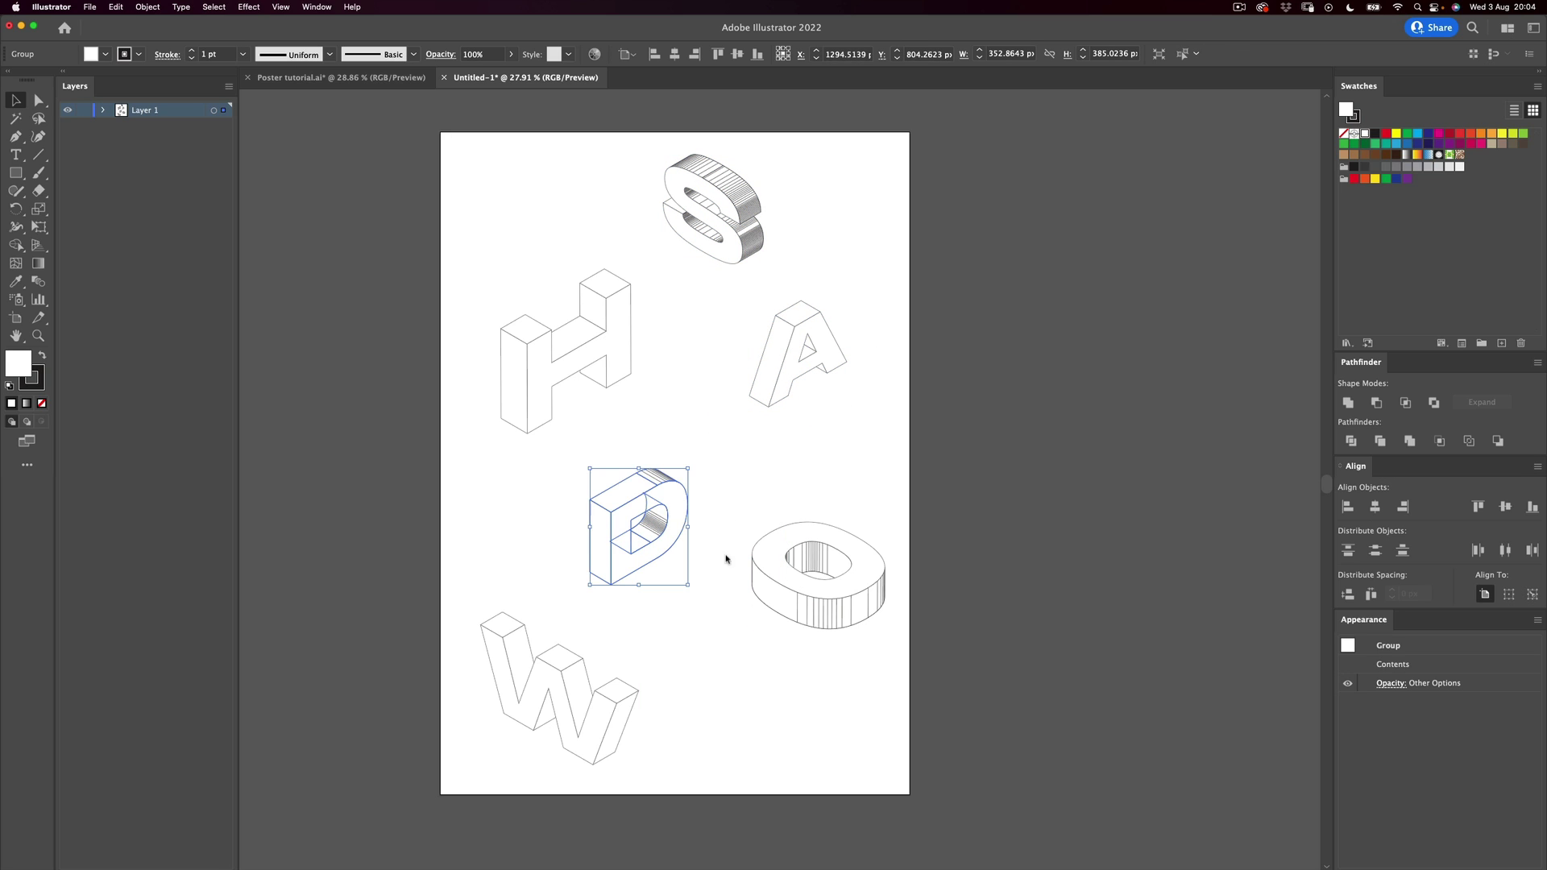
left_click_drag(614, 719, 629, 713)
left_click(694, 715)
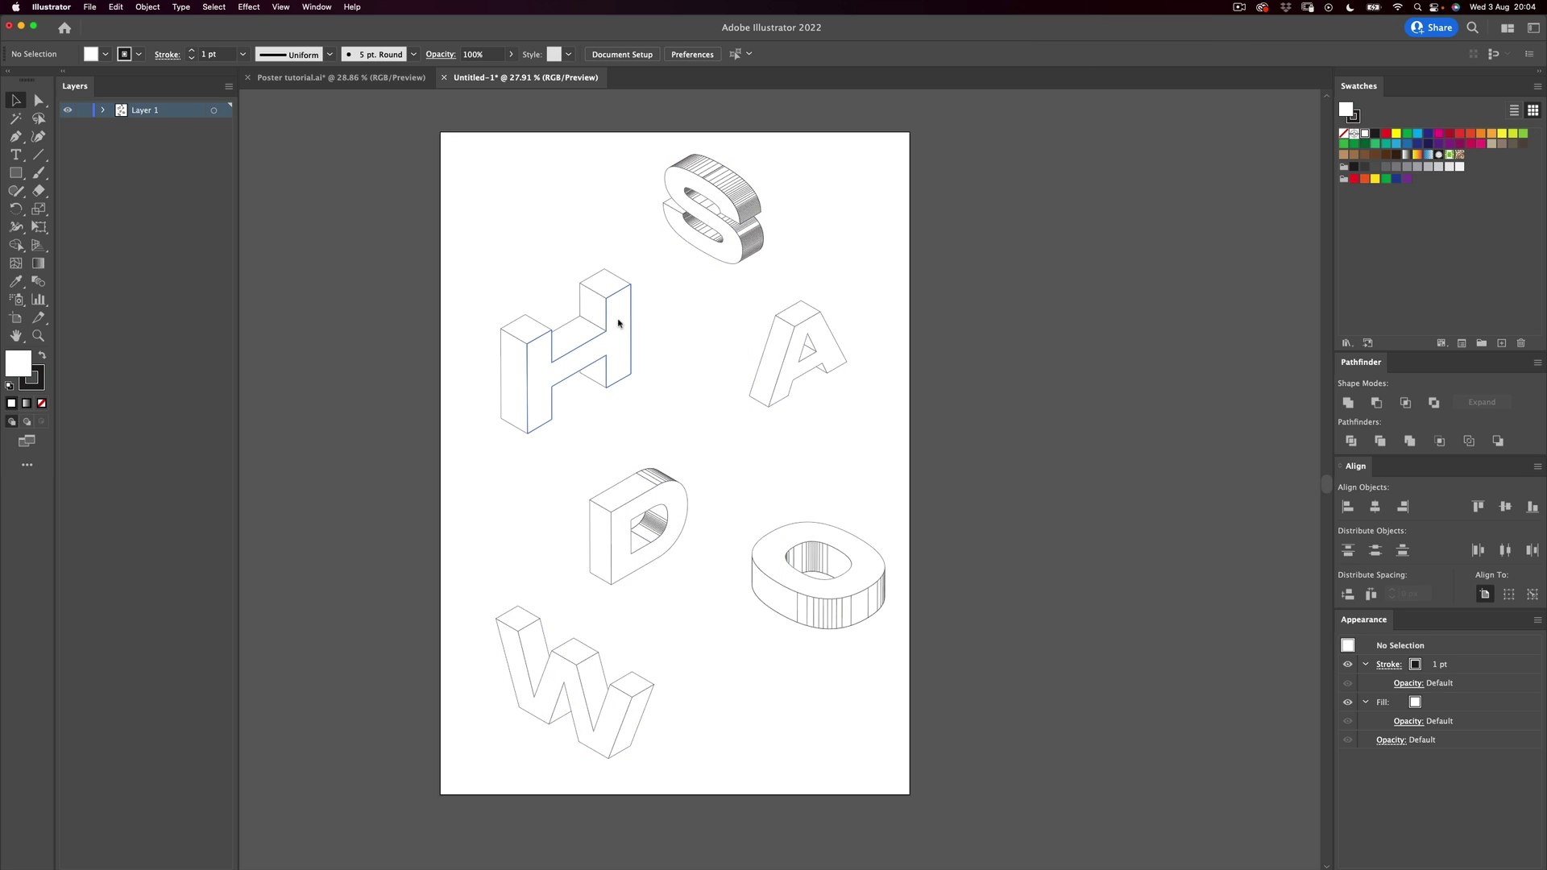
Step: Shrink the H slightly, shift the S down and left, and move the D up and right
left_click(625, 278)
left_click_drag(617, 341, 605, 355)
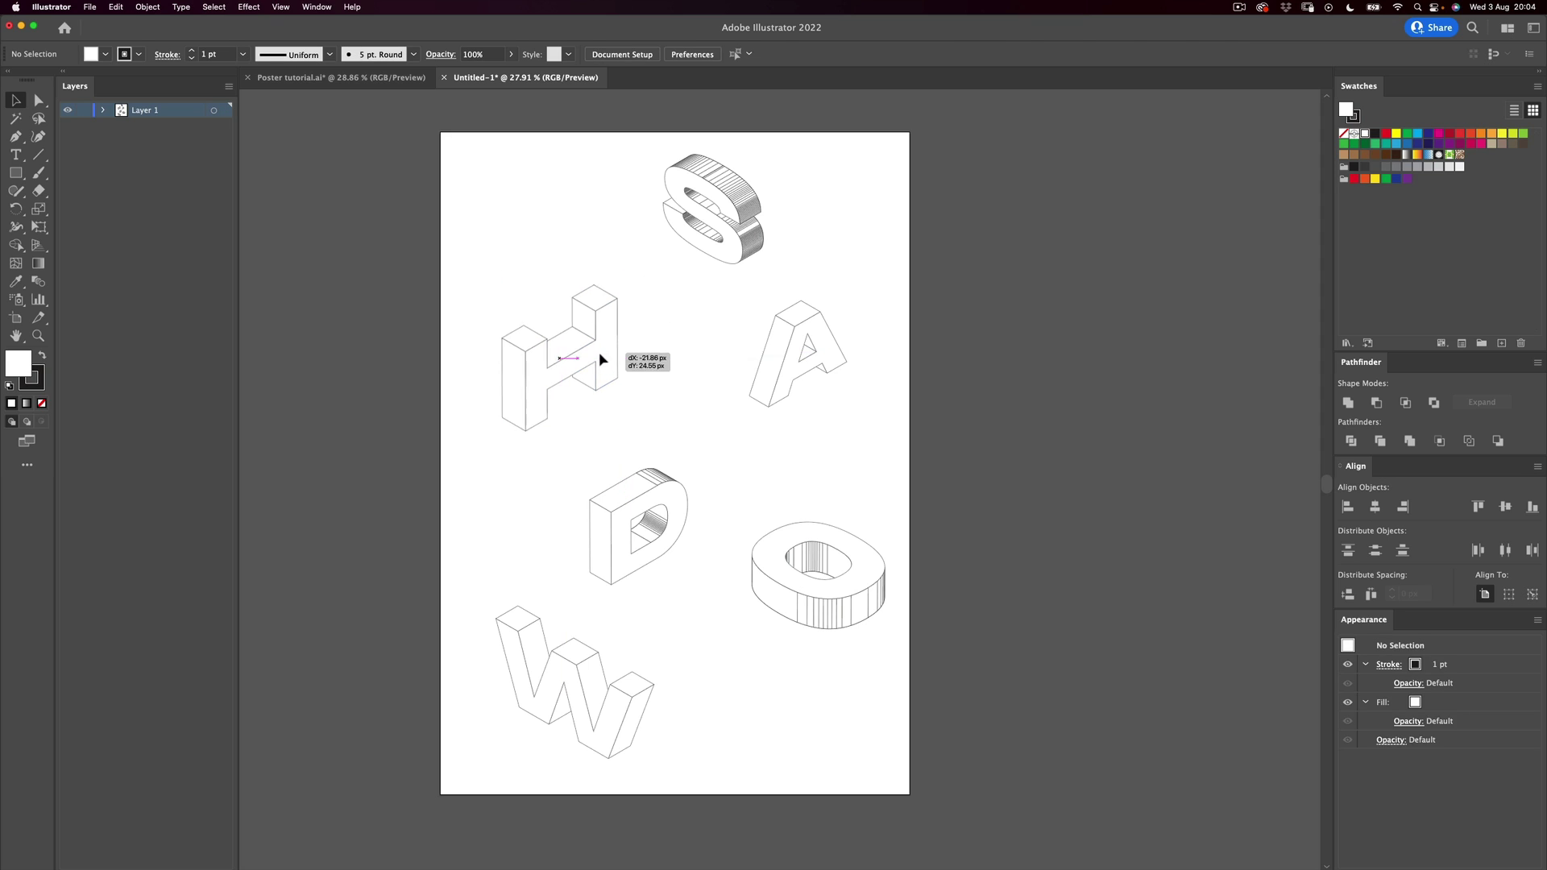
left_click_drag(726, 239, 709, 256)
left_click(714, 514)
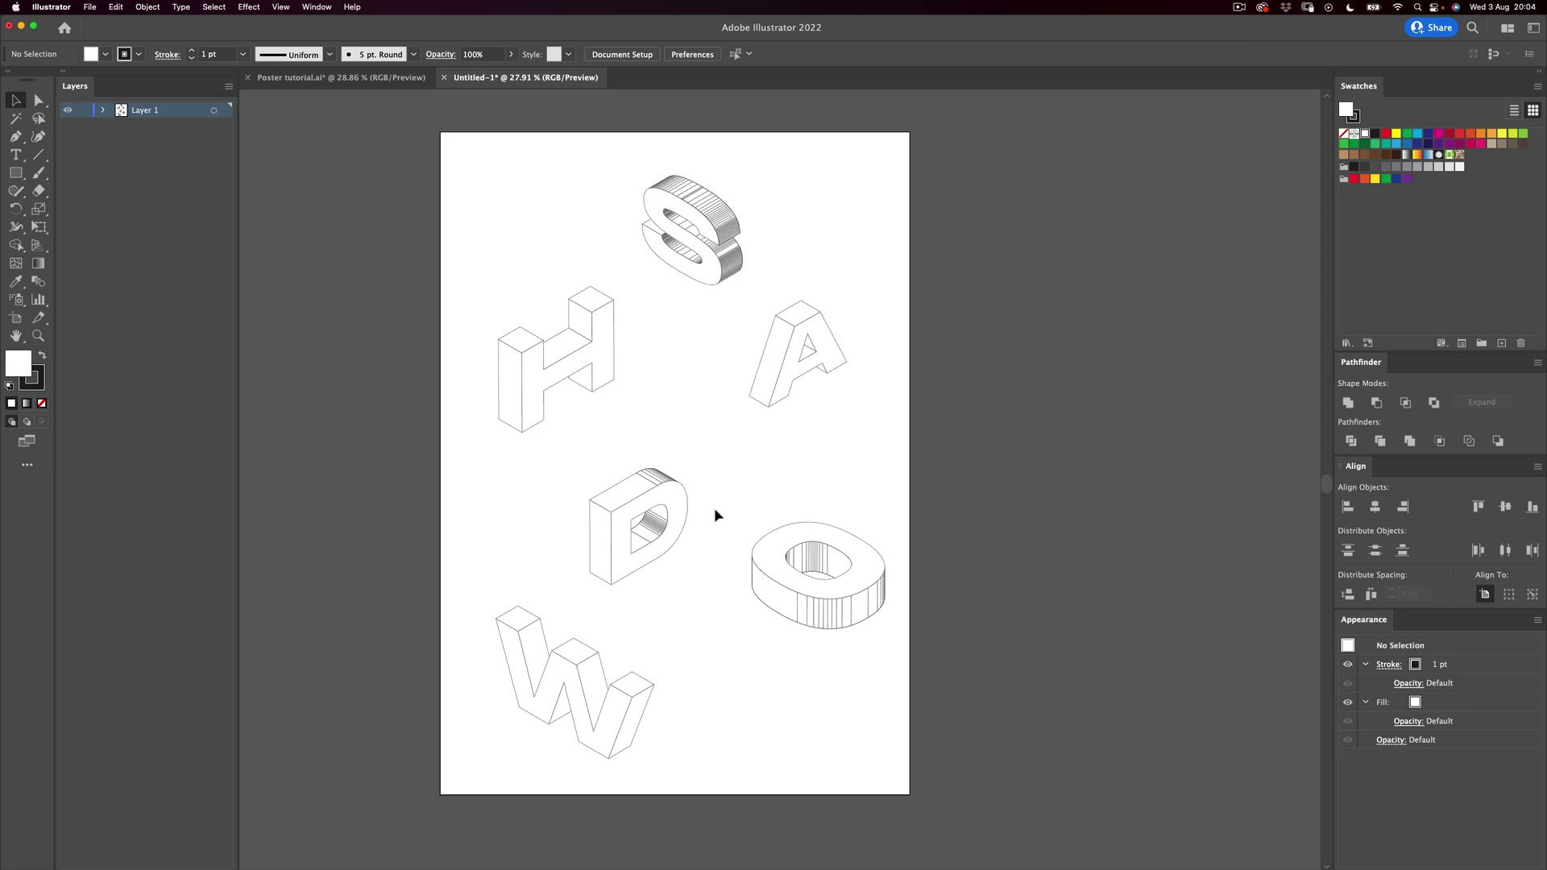
left_click_drag(677, 477, 701, 450)
left_click(693, 637)
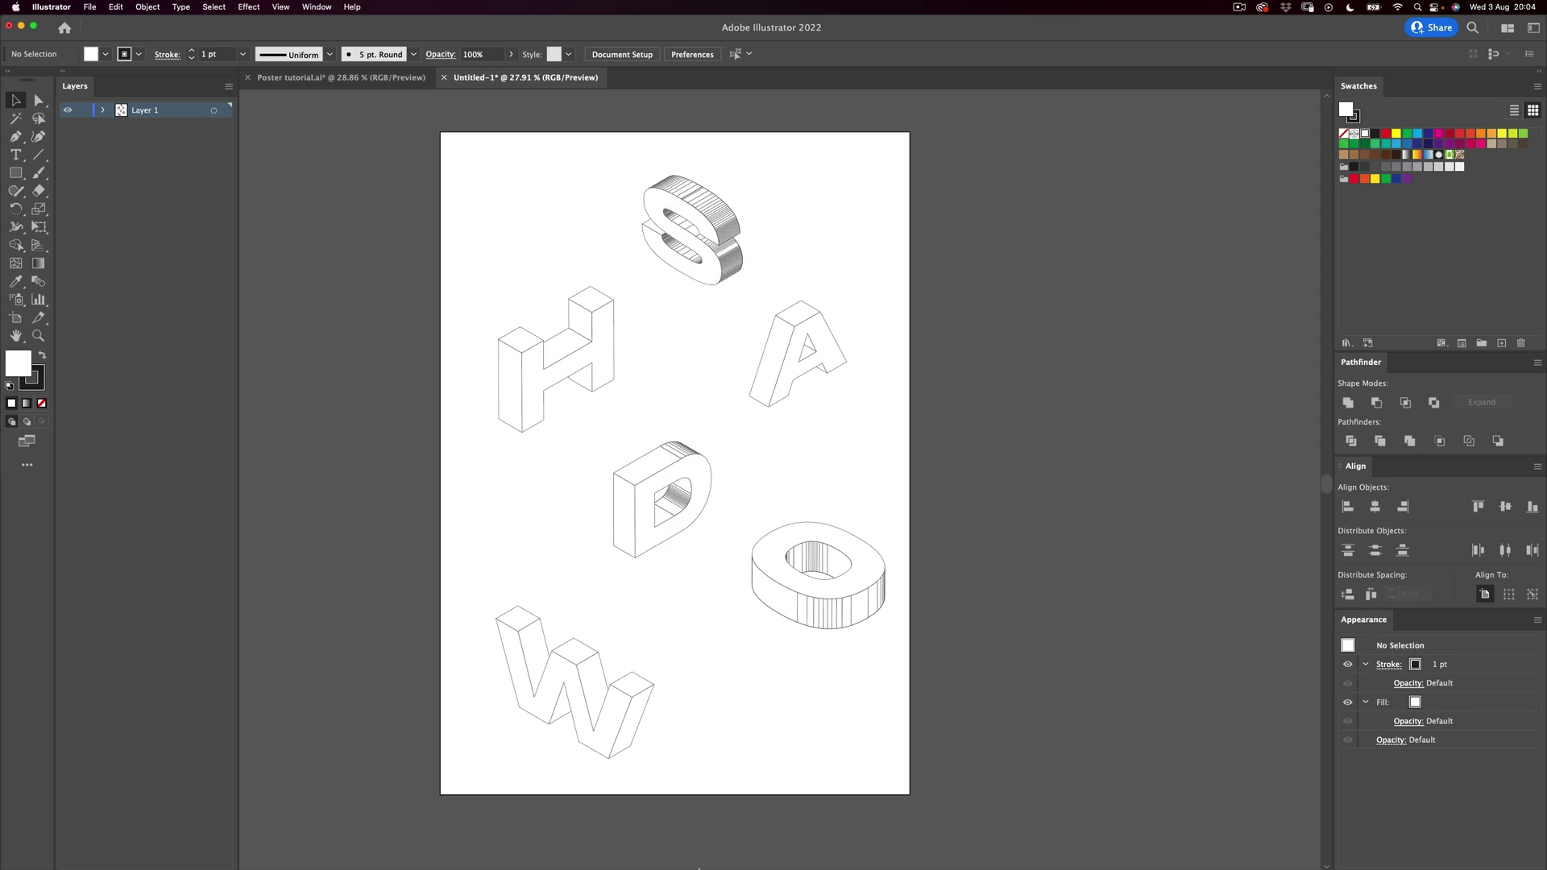
Step: Scale the W down slightly with Free Transform, and move the O down and left
left_click(639, 709)
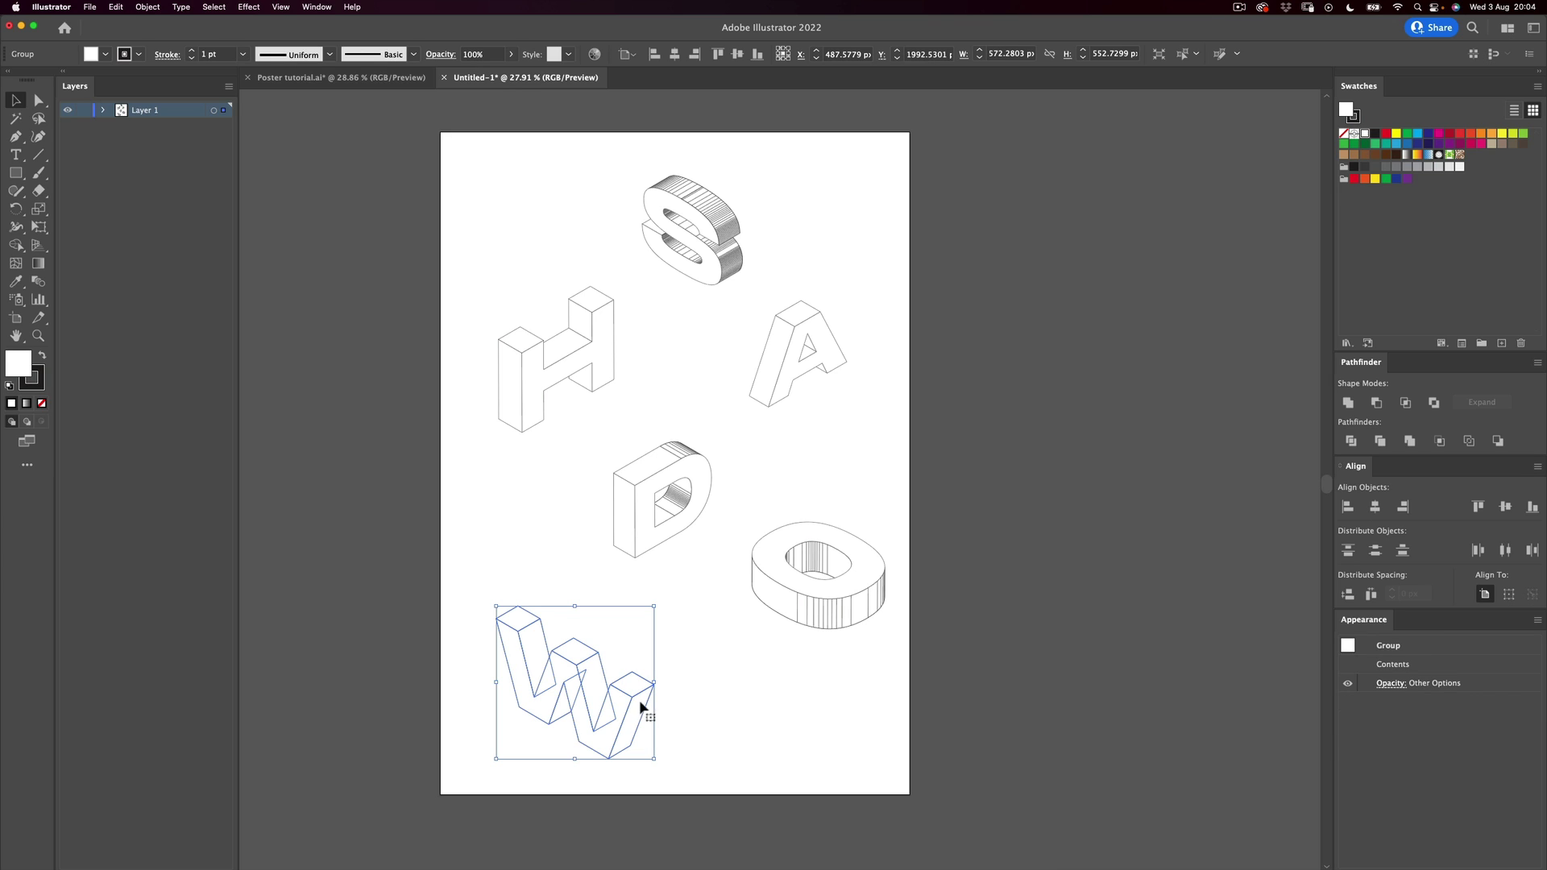
key("e")
left_click_drag(656, 755, 728, 684)
key("v")
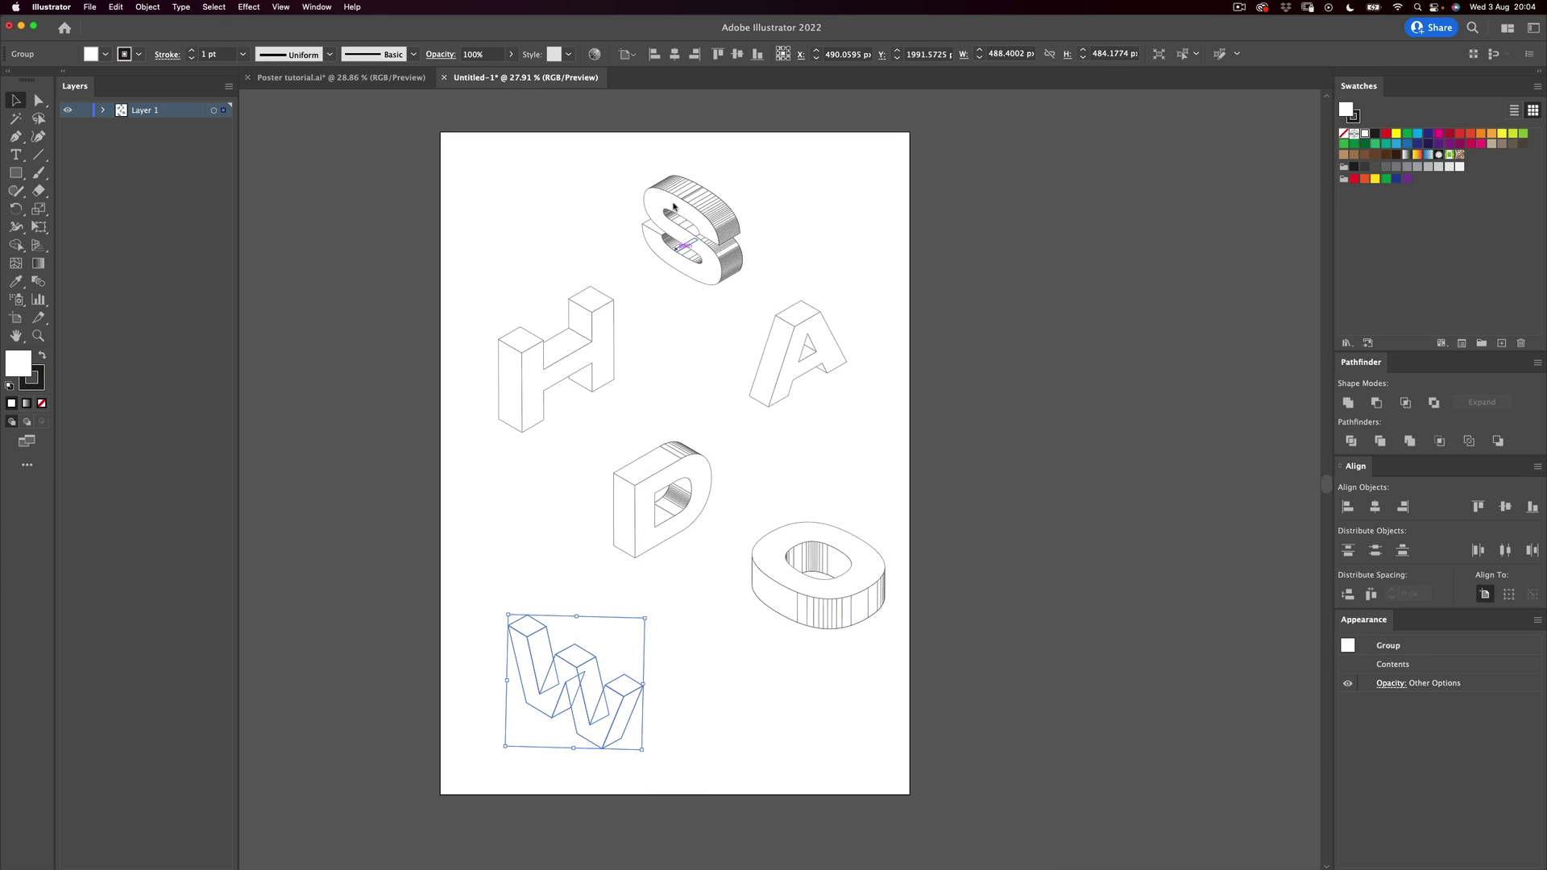
left_click(723, 725)
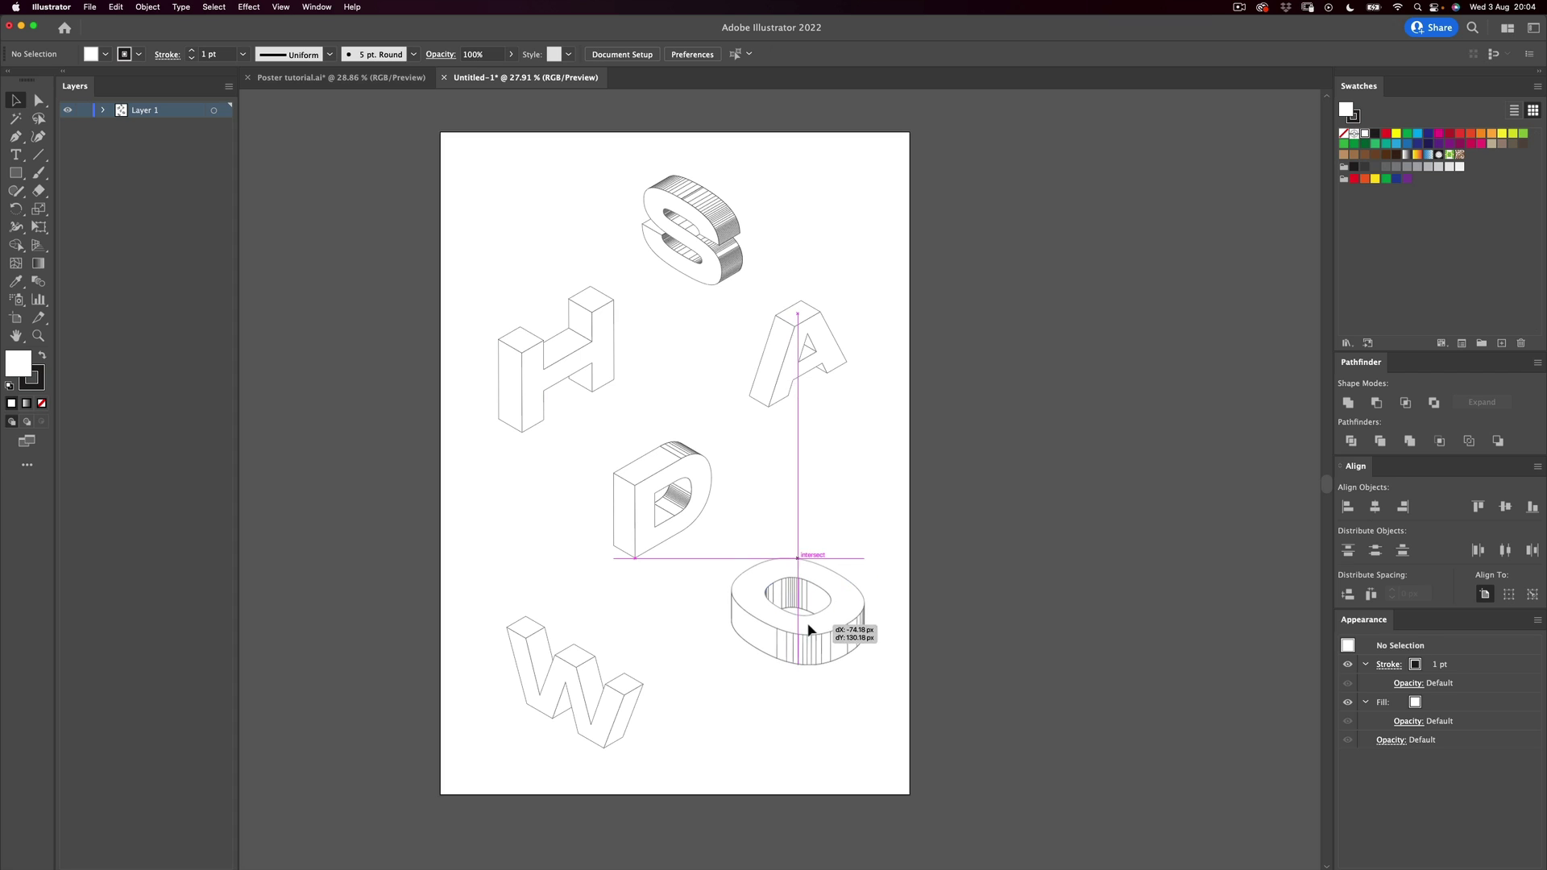
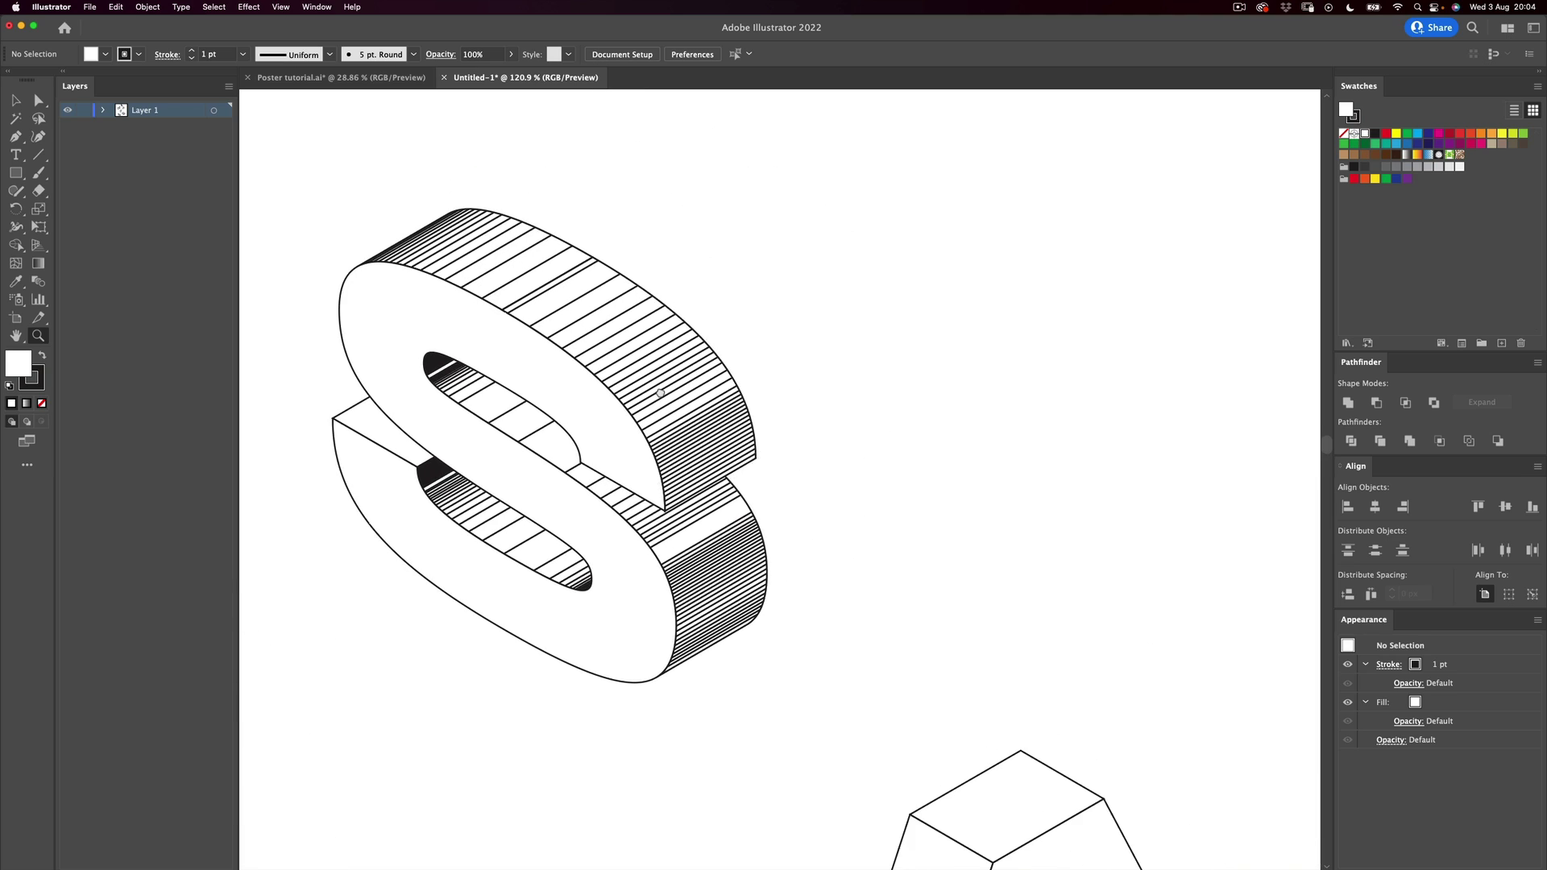
Step: Isolate the S's nested group and unite the upper-left strips of its outer side into one shape
double_click(501, 268)
left_click(506, 275)
double_click(507, 278)
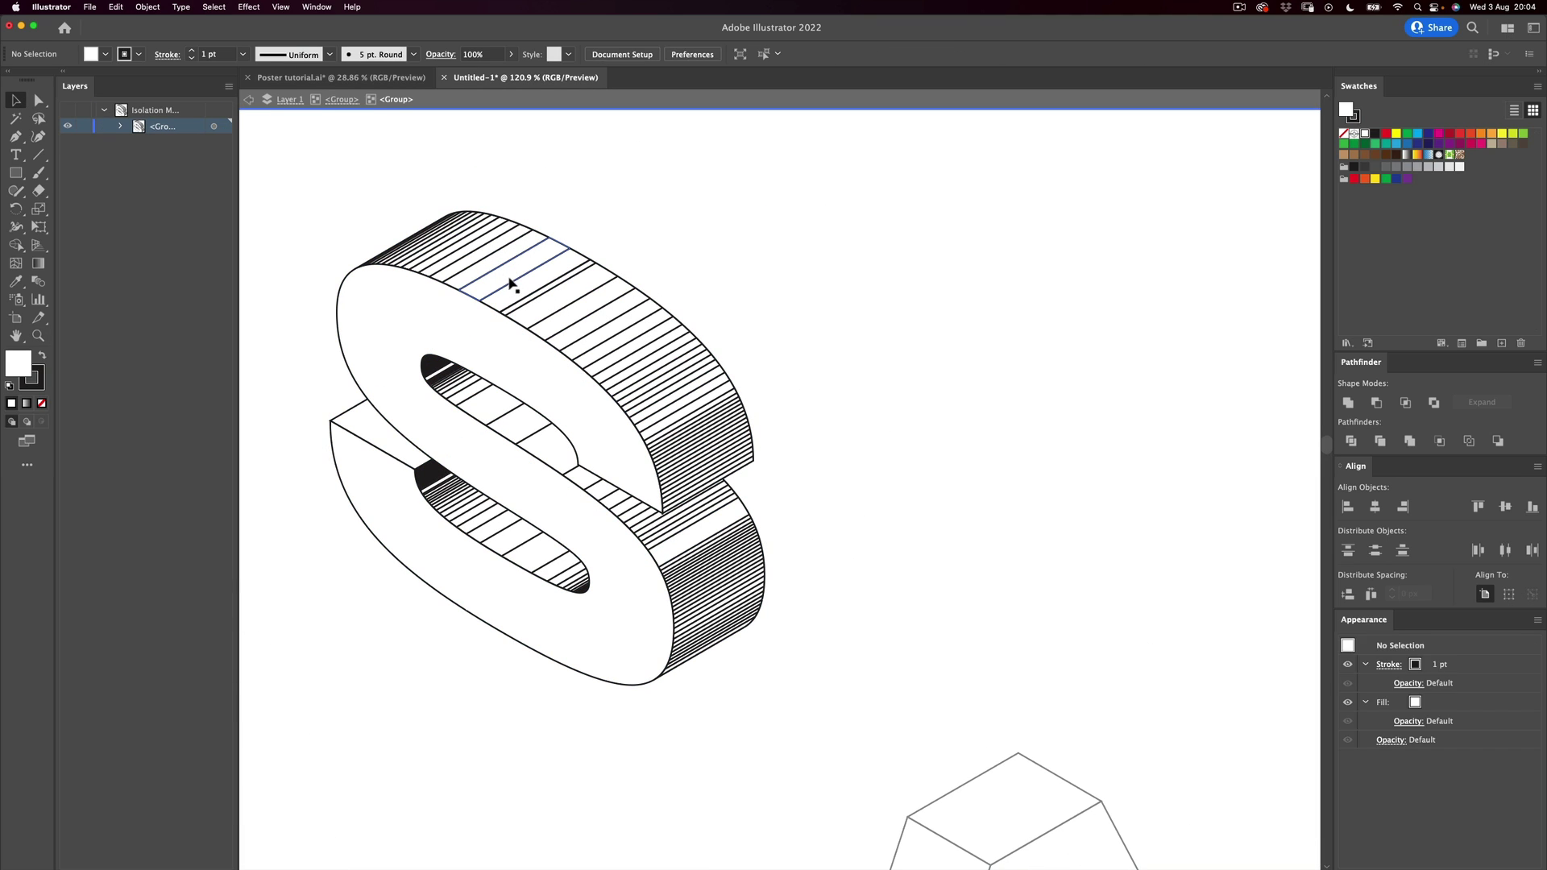
left_click(510, 279)
left_click(575, 327)
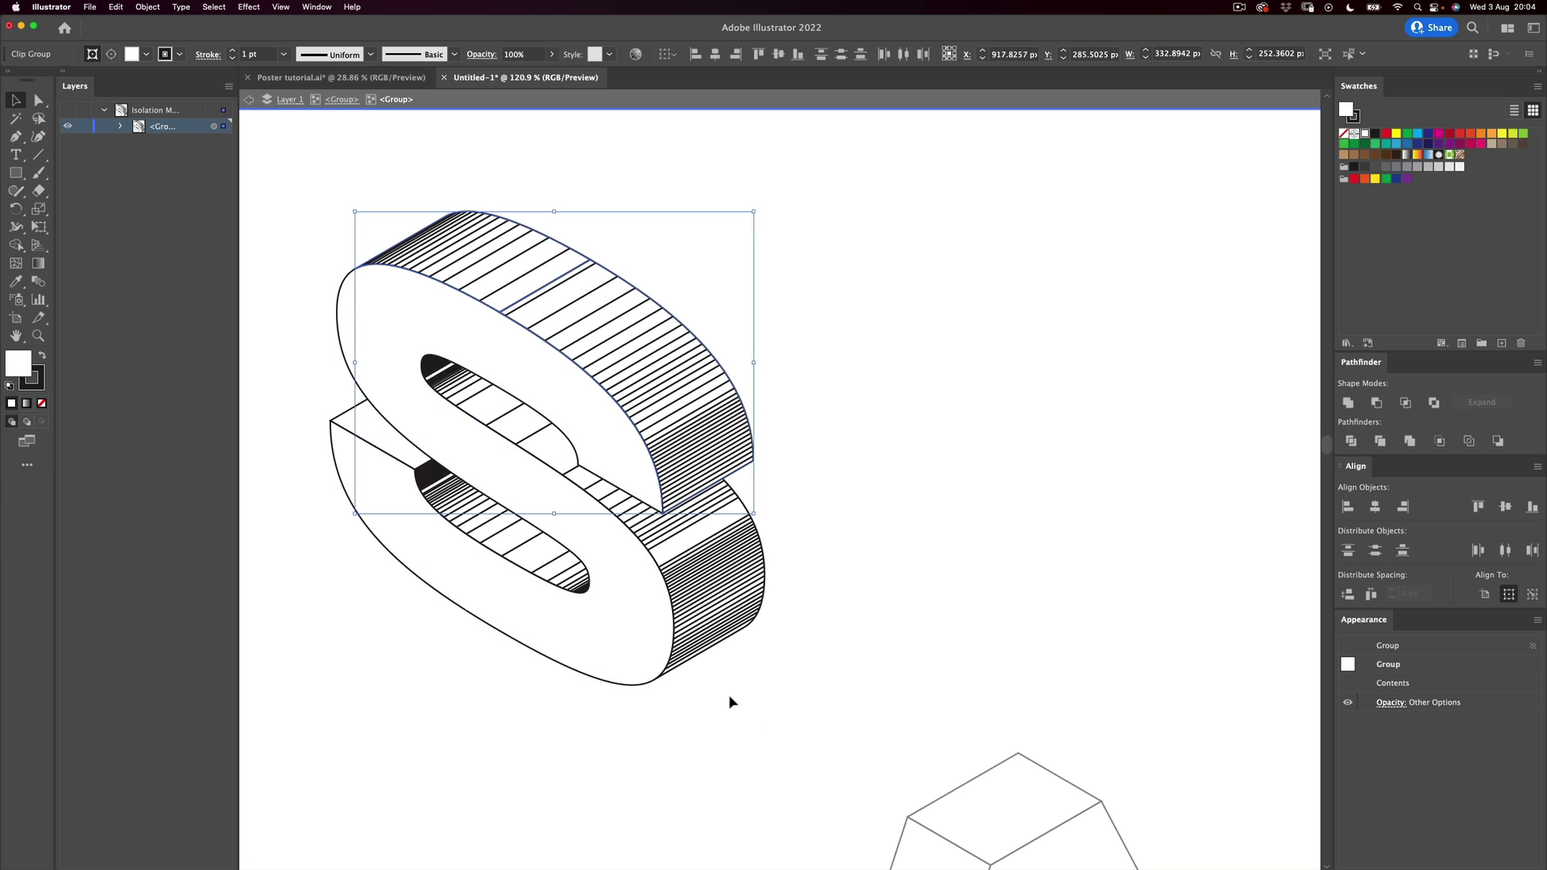
left_click(829, 380)
left_click(524, 278)
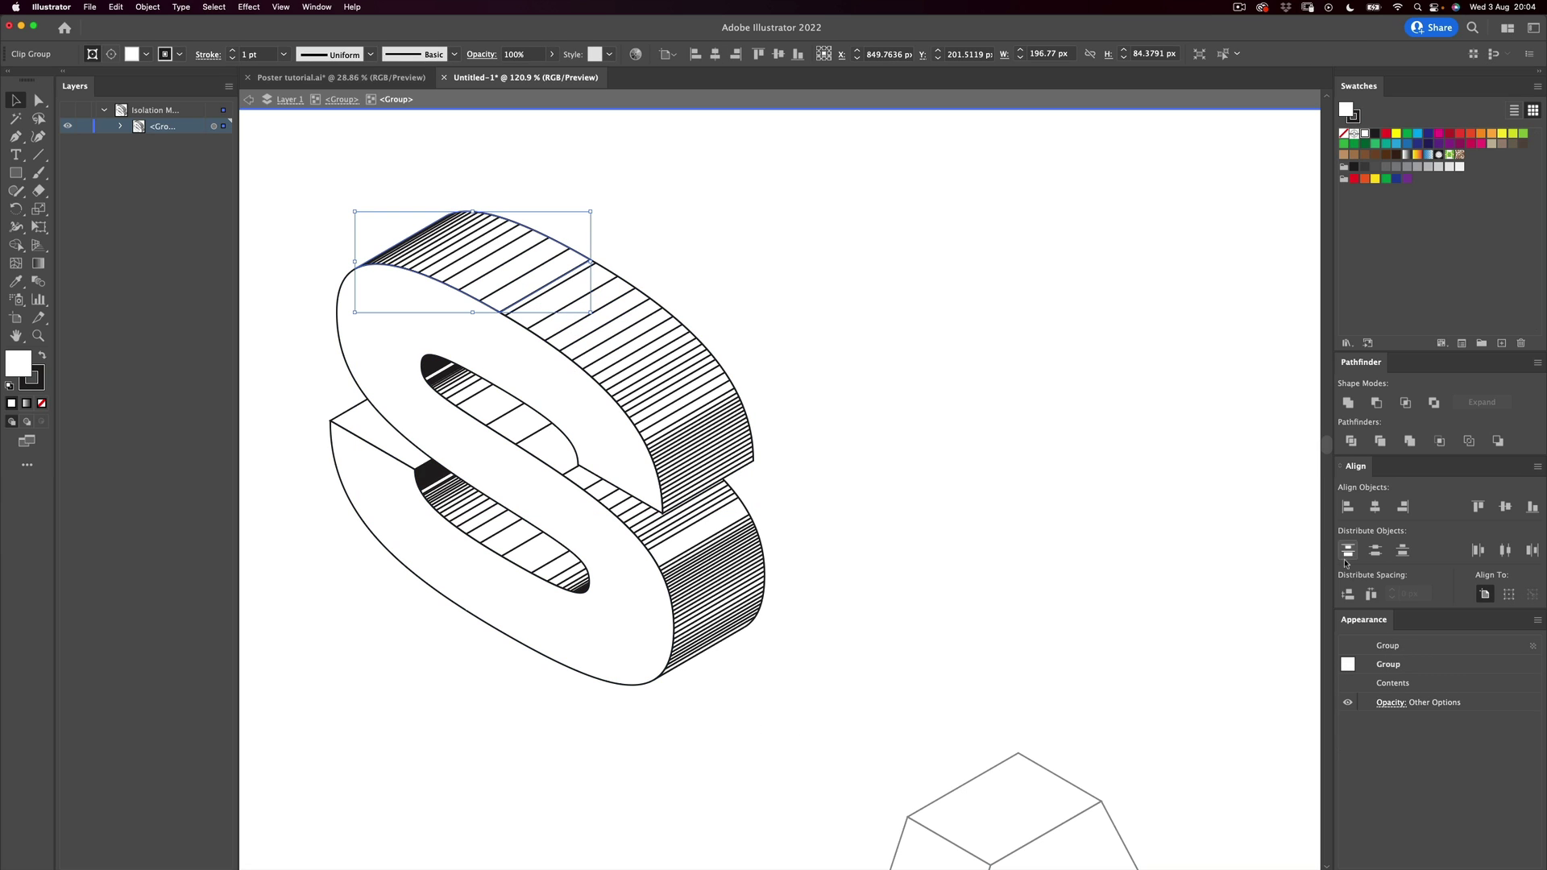
left_click(1347, 403)
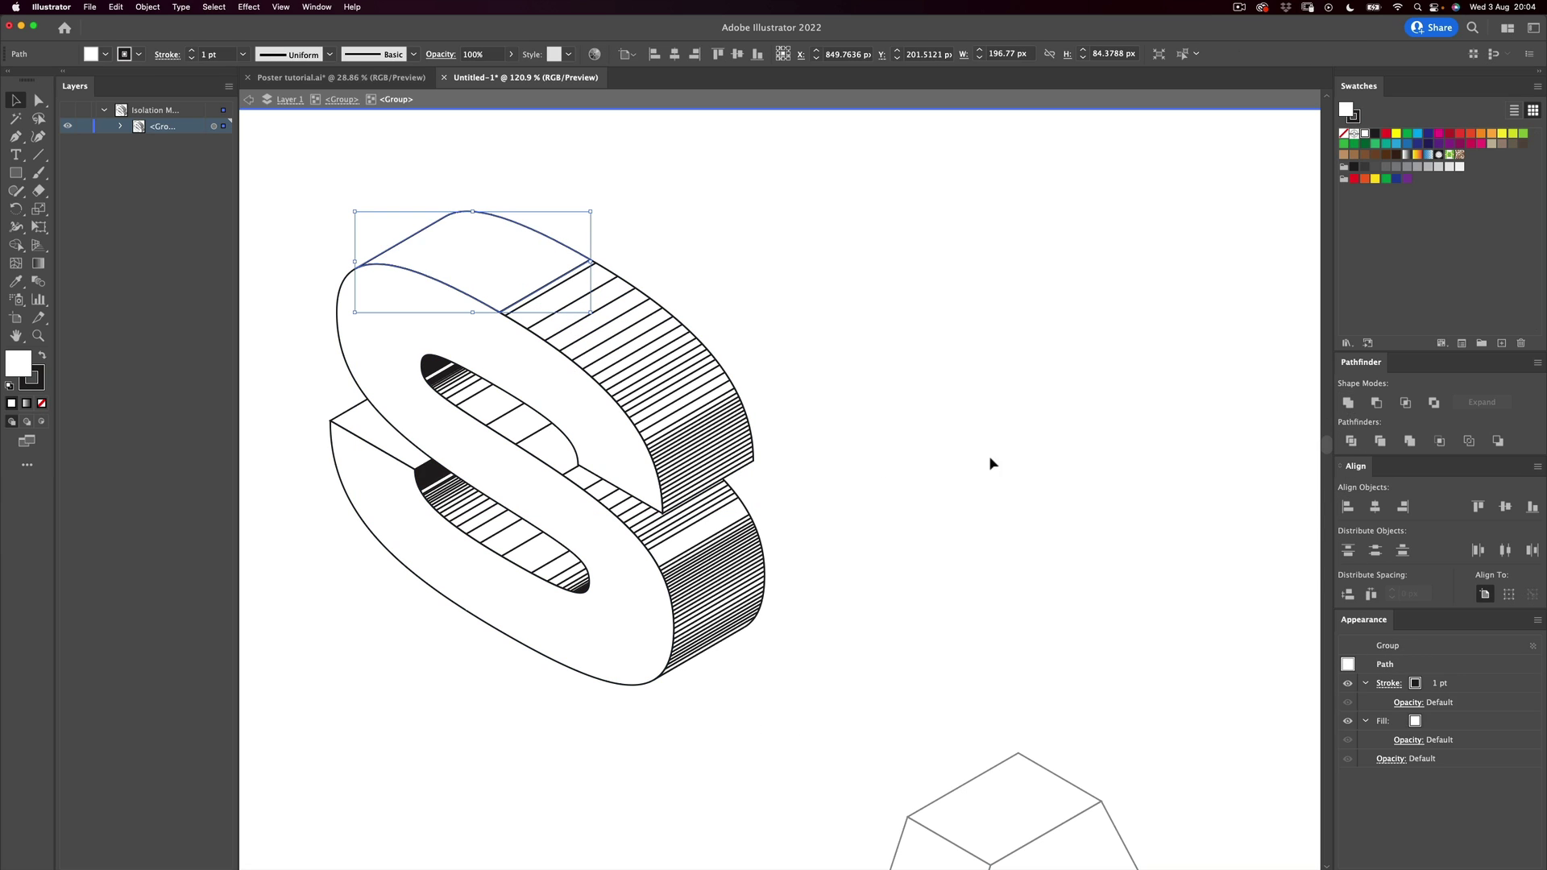
Step: Unite the strips on the right part of the S's upper outer side into one shape, and exit isolation
double_click(632, 355)
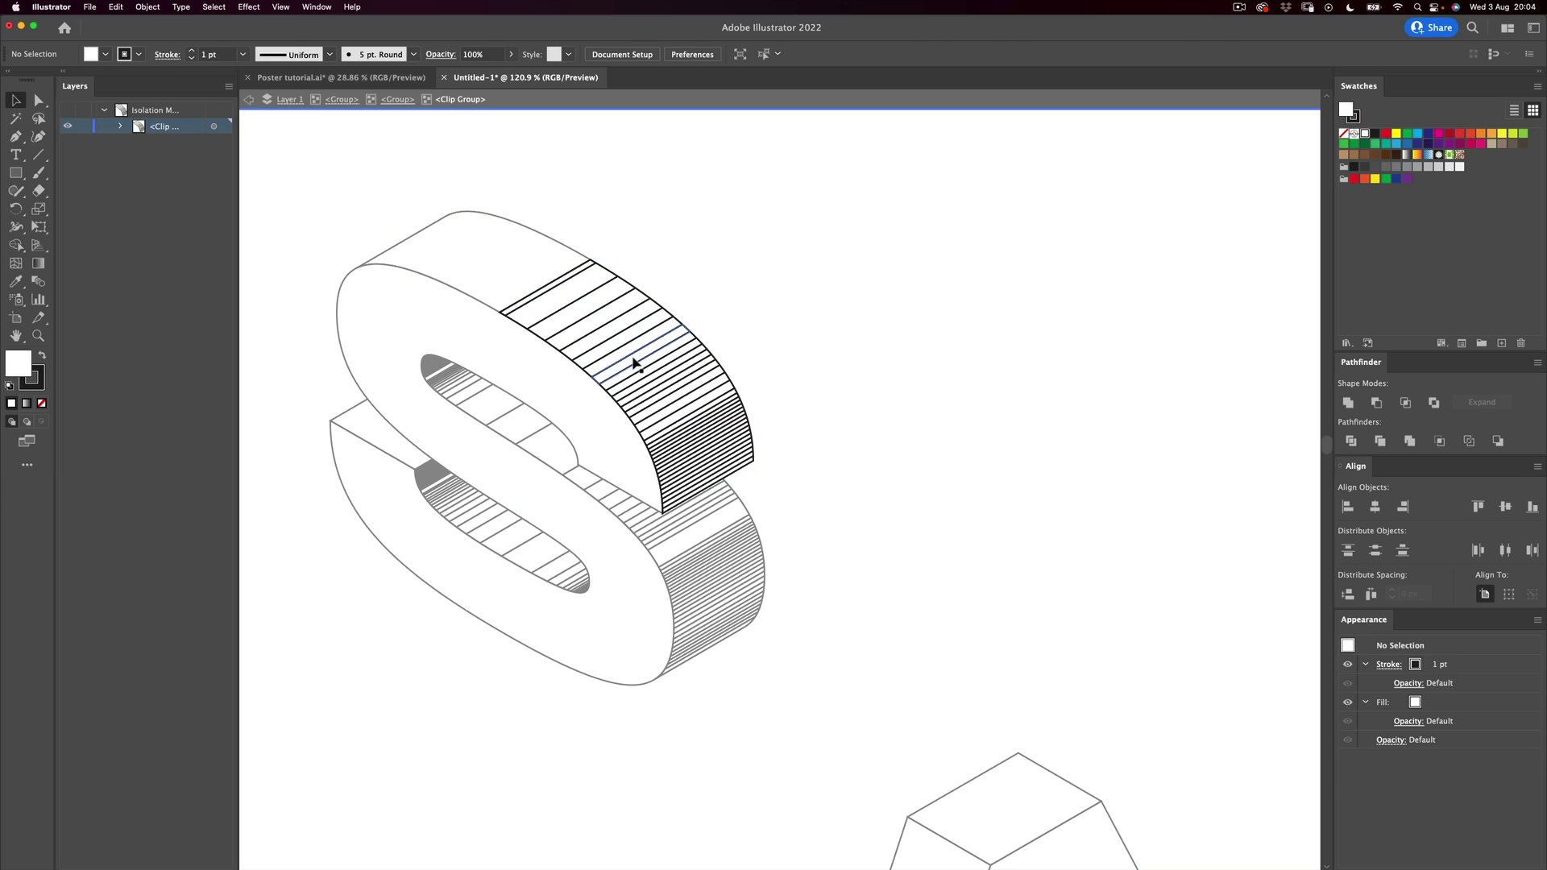
left_click(635, 355)
left_click(1347, 403)
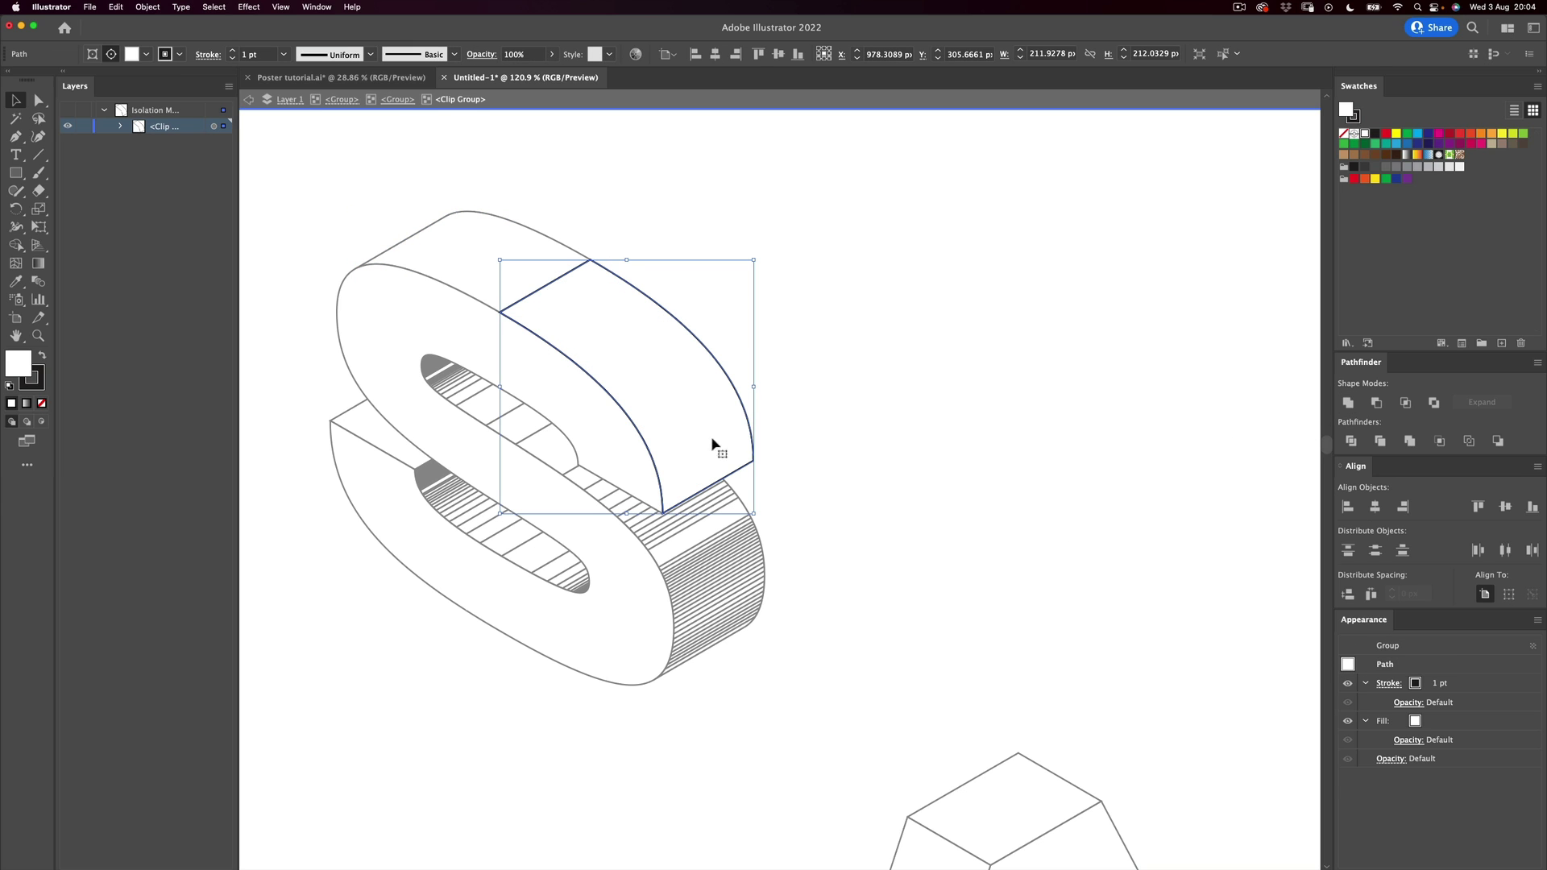
double_click(770, 273)
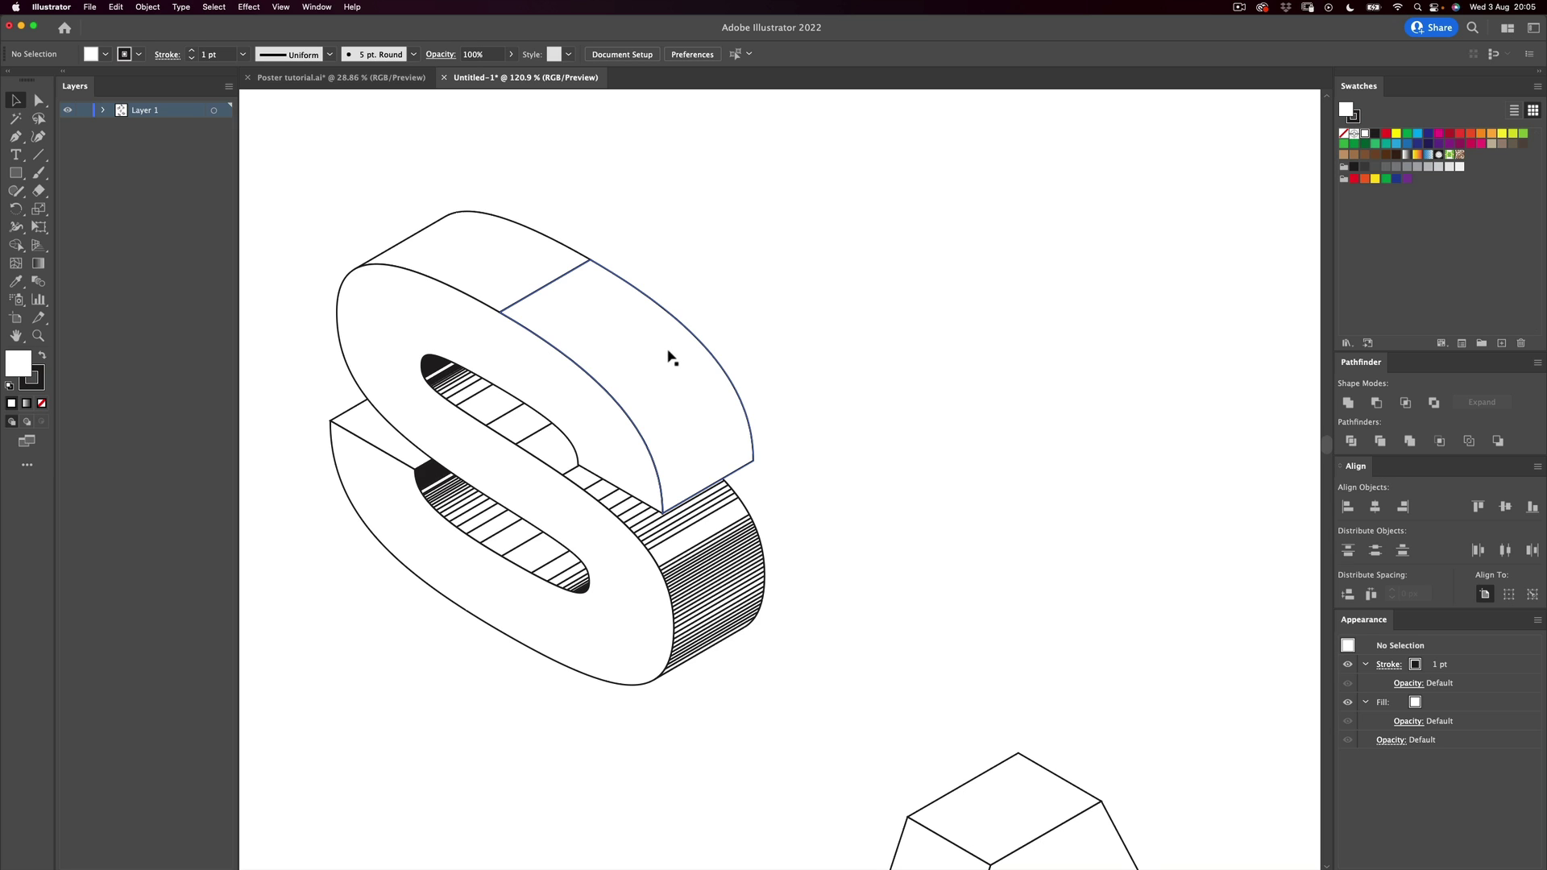
Step: Unite the strips running from the S's upper opening around its lower right side into one shape, and exit isolation
double_click(488, 409)
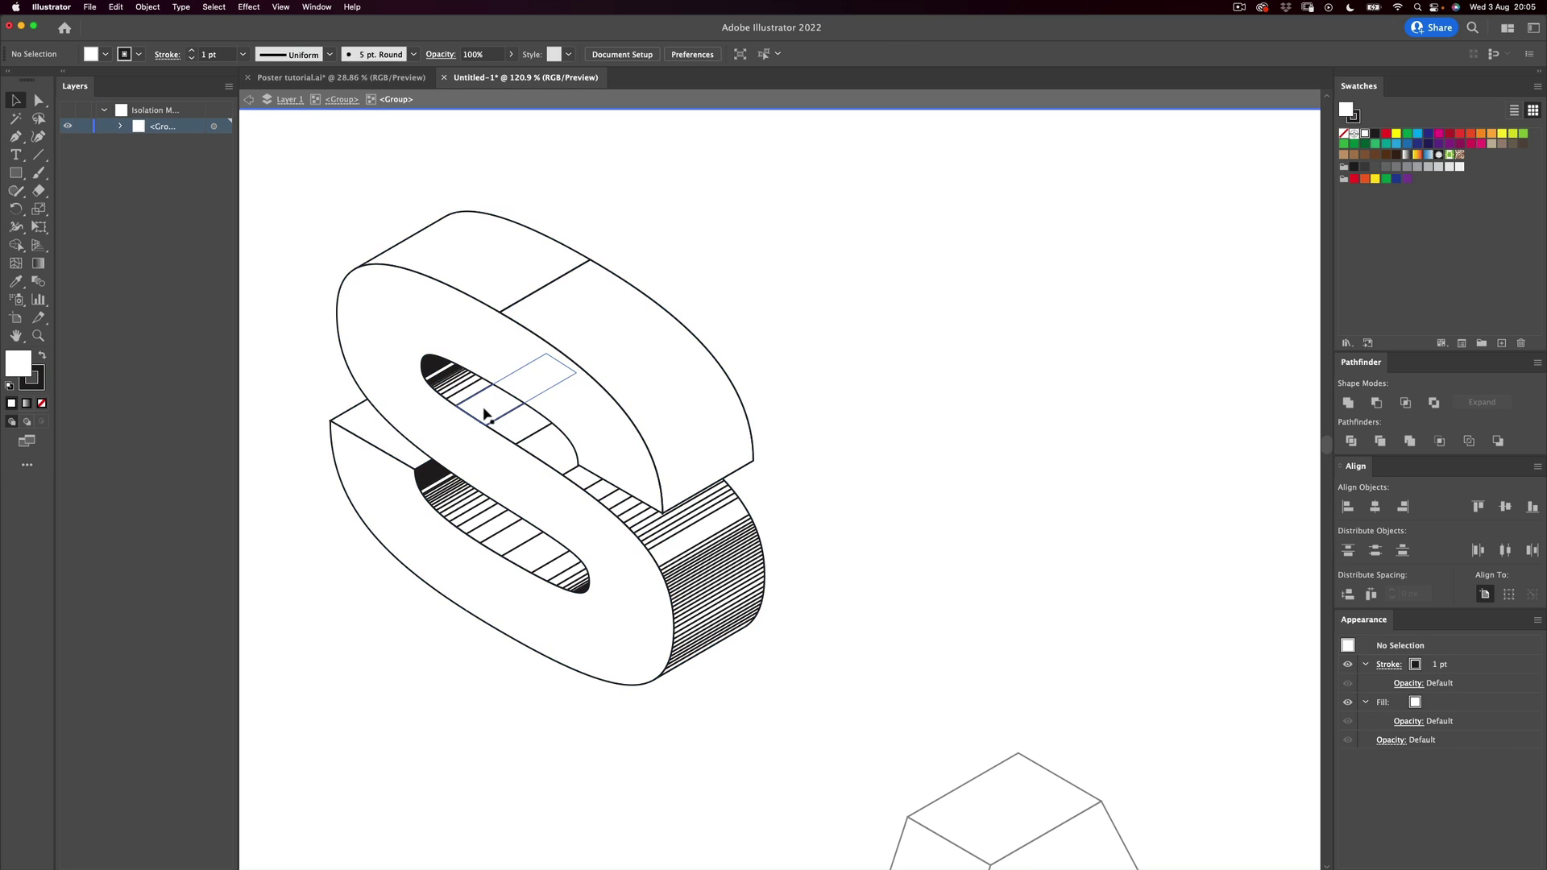
double_click(483, 412)
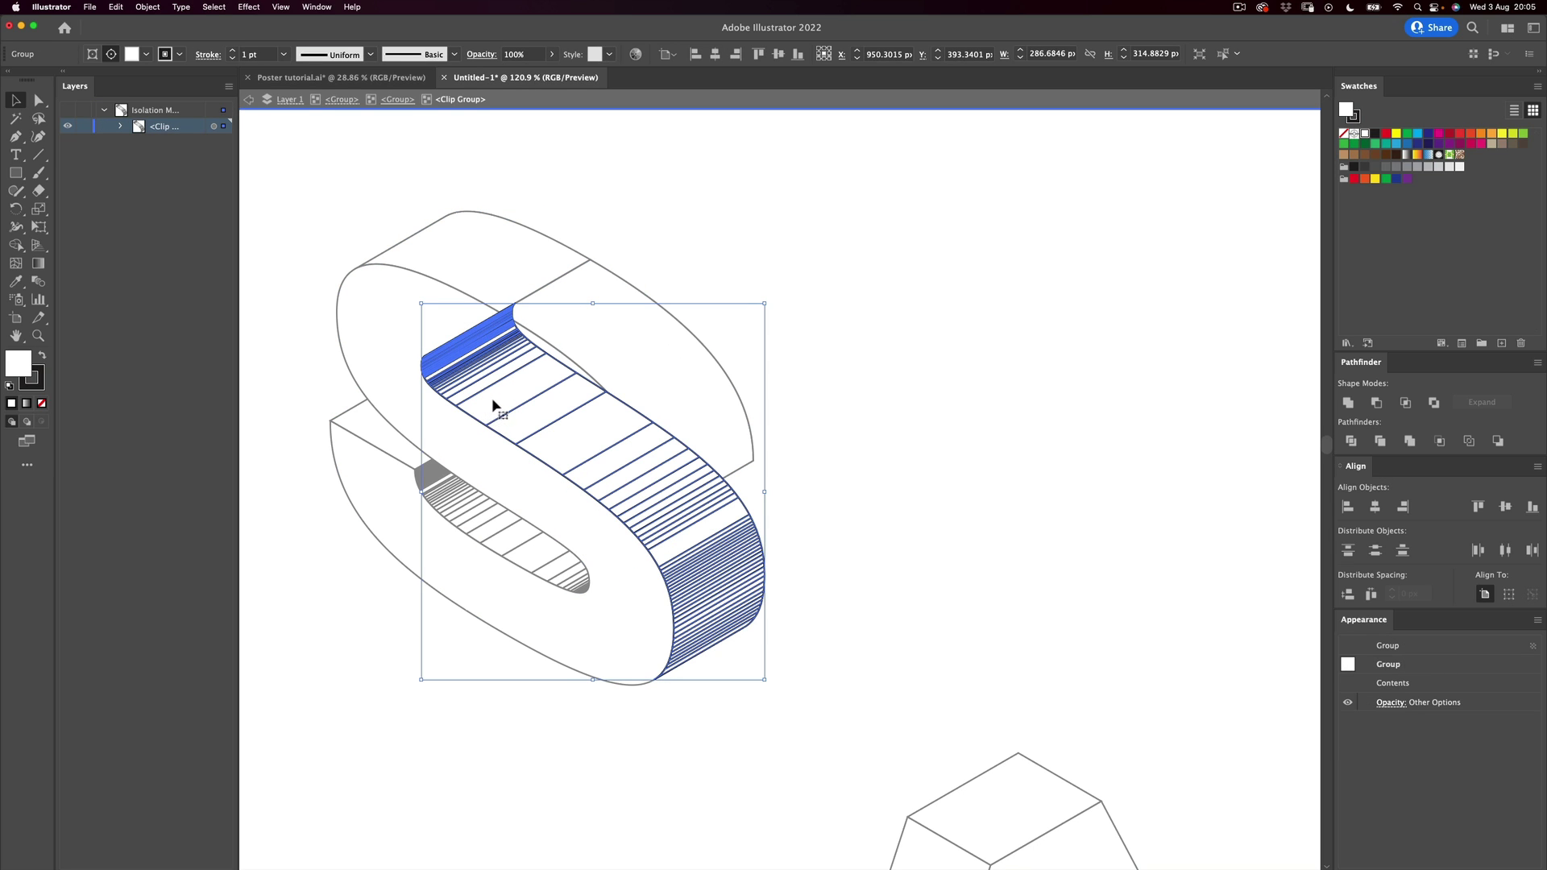
left_click(1348, 402)
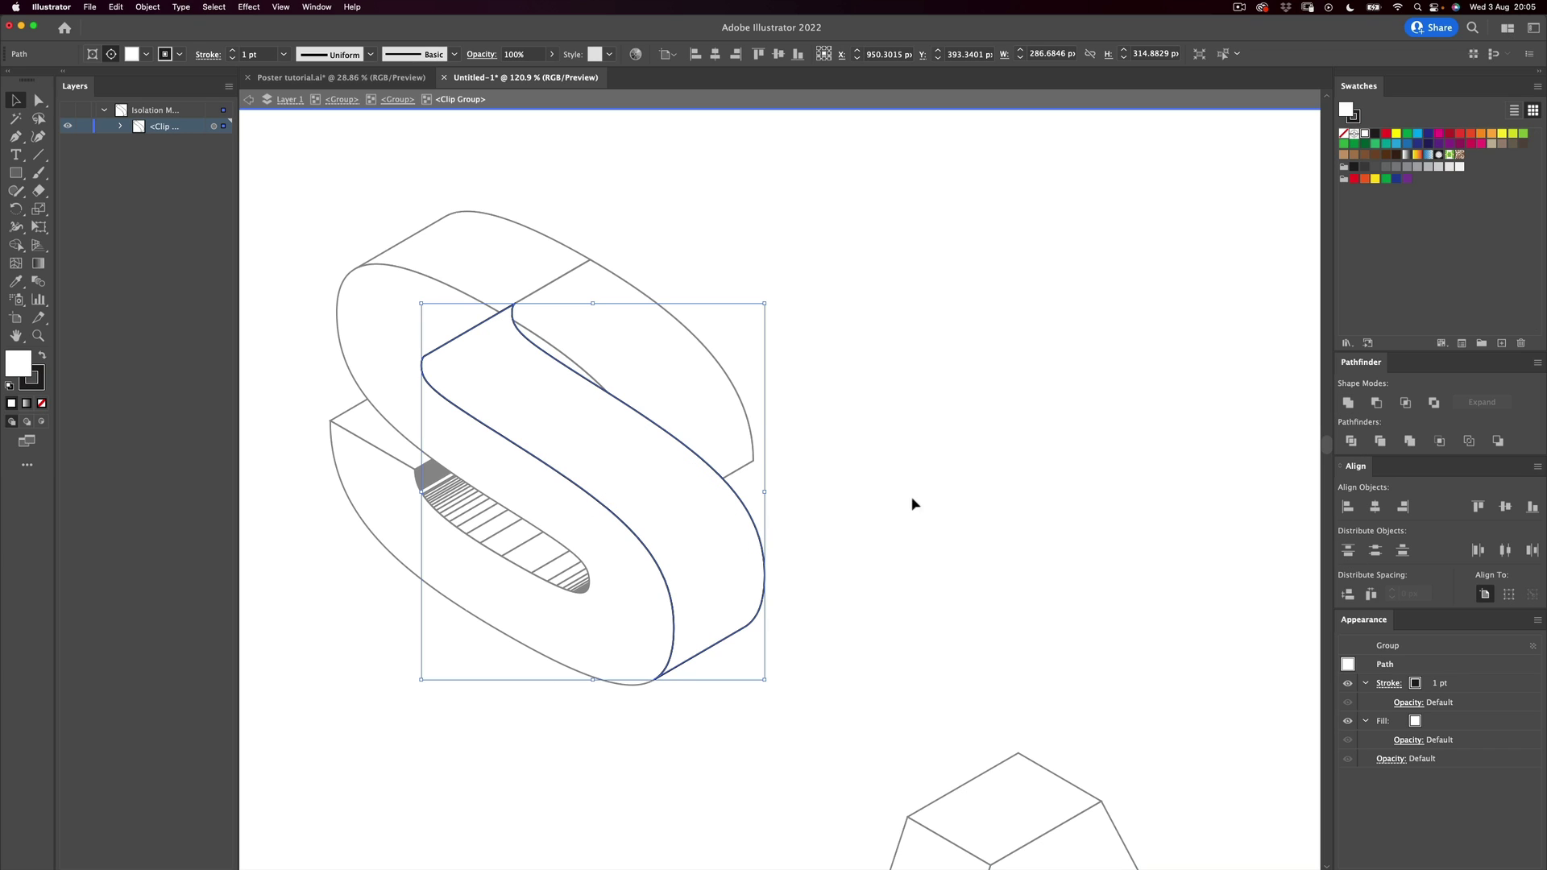
double_click(796, 326)
Step: Unite the strips inside the S's lower opening into one shape, and exit isolation
double_click(457, 507)
double_click(457, 507)
left_click(457, 508)
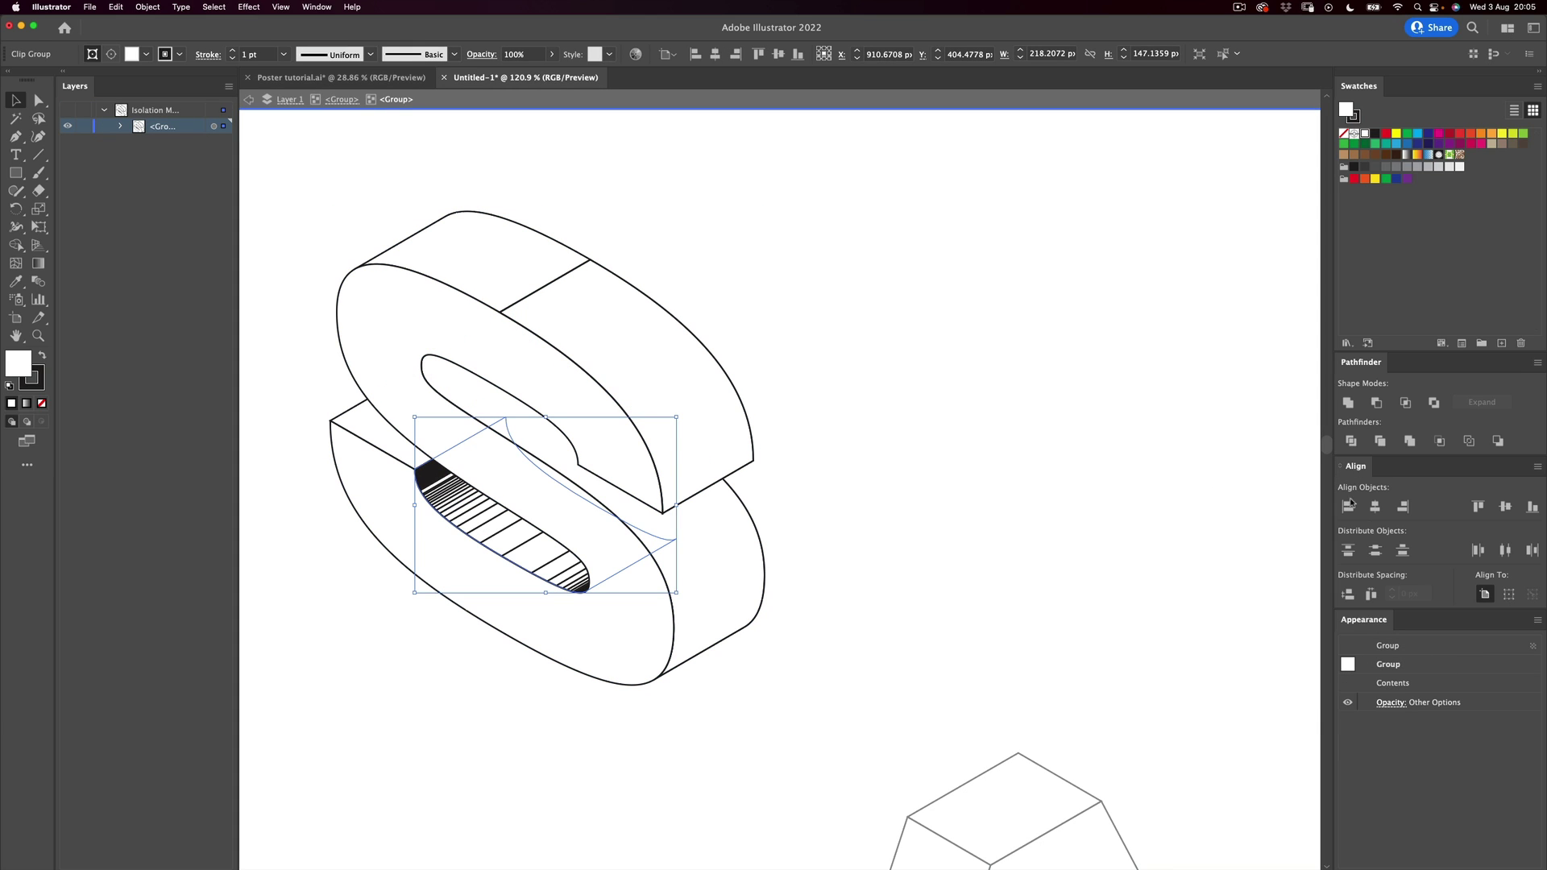
left_click(1349, 403)
double_click(973, 538)
Step: Isolate the D's nested group and unite the strips on its curved top side into one shape
key("z")
left_click_drag(716, 440, 675, 219)
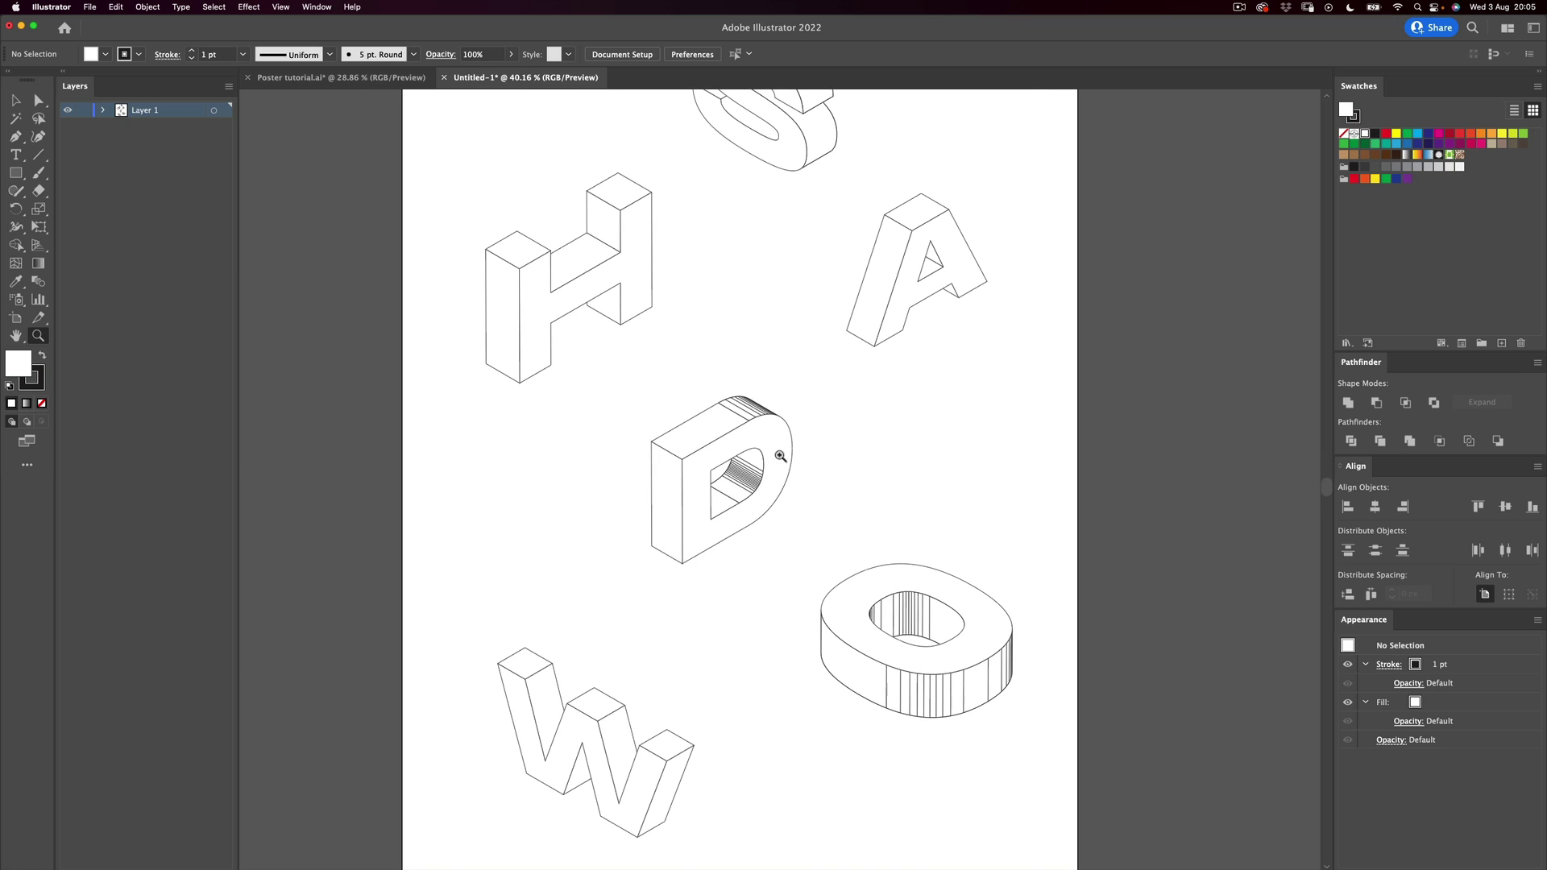
scroll(784, 451, "up", 8)
key("v")
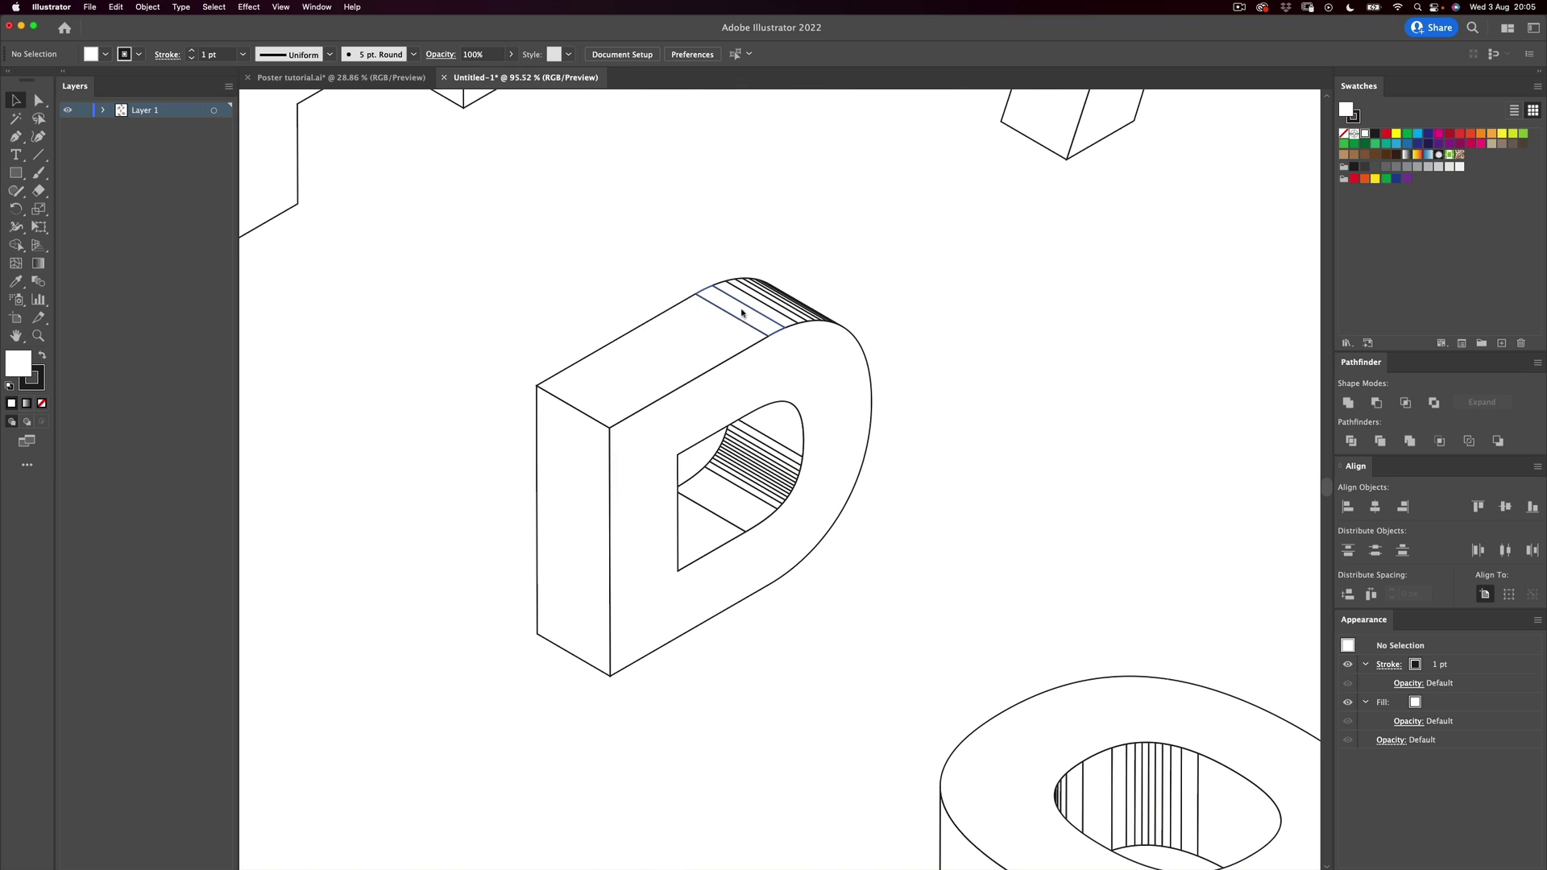
double_click(742, 314)
left_click(778, 298)
double_click(774, 316)
left_click(774, 316)
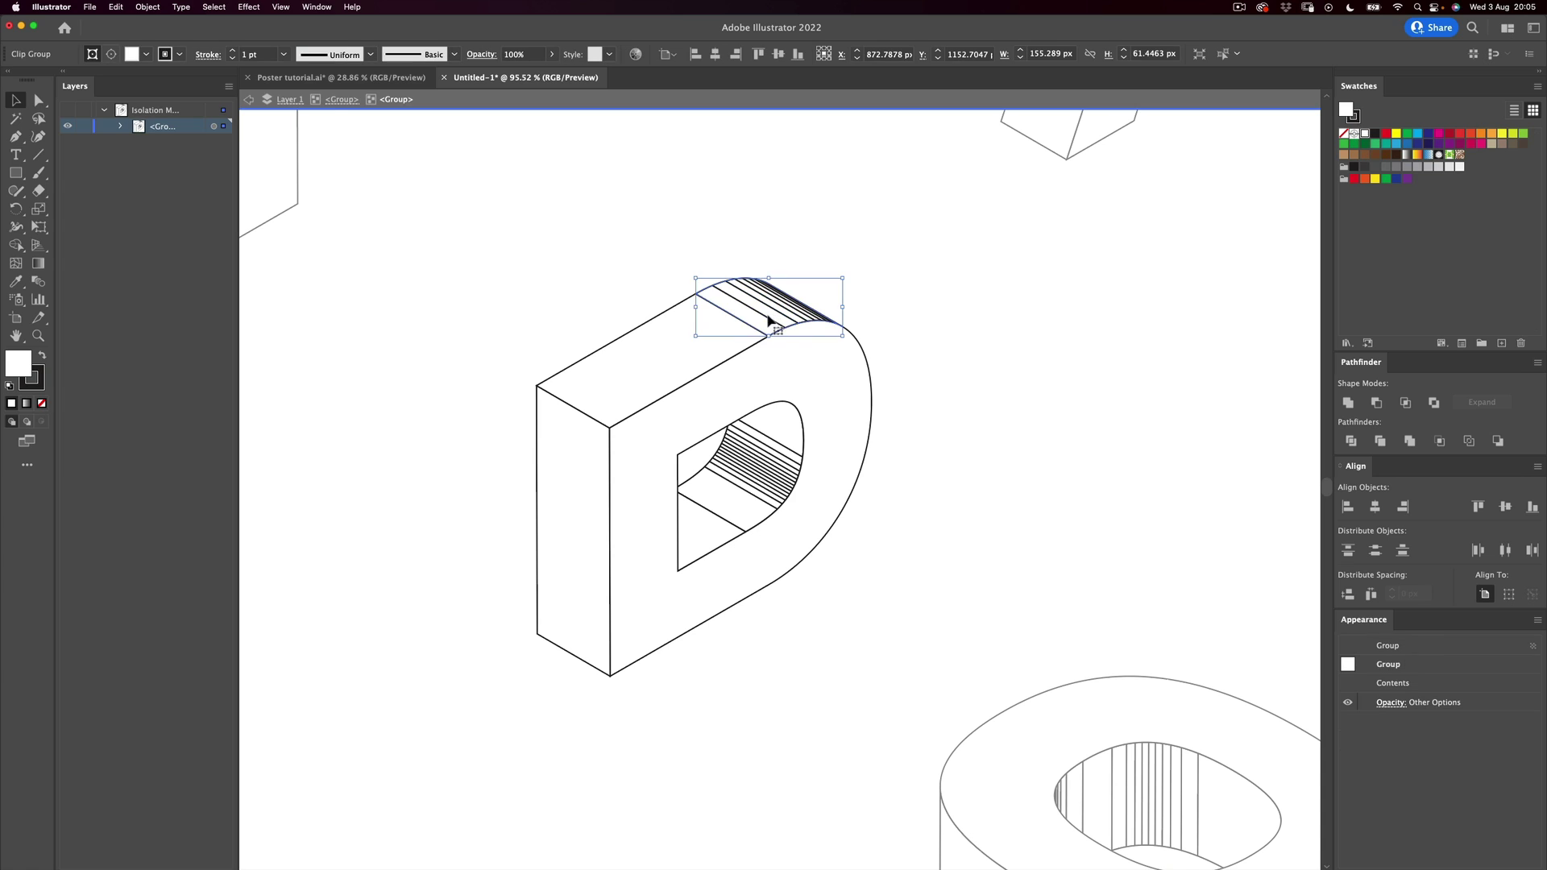
left_click(1348, 403)
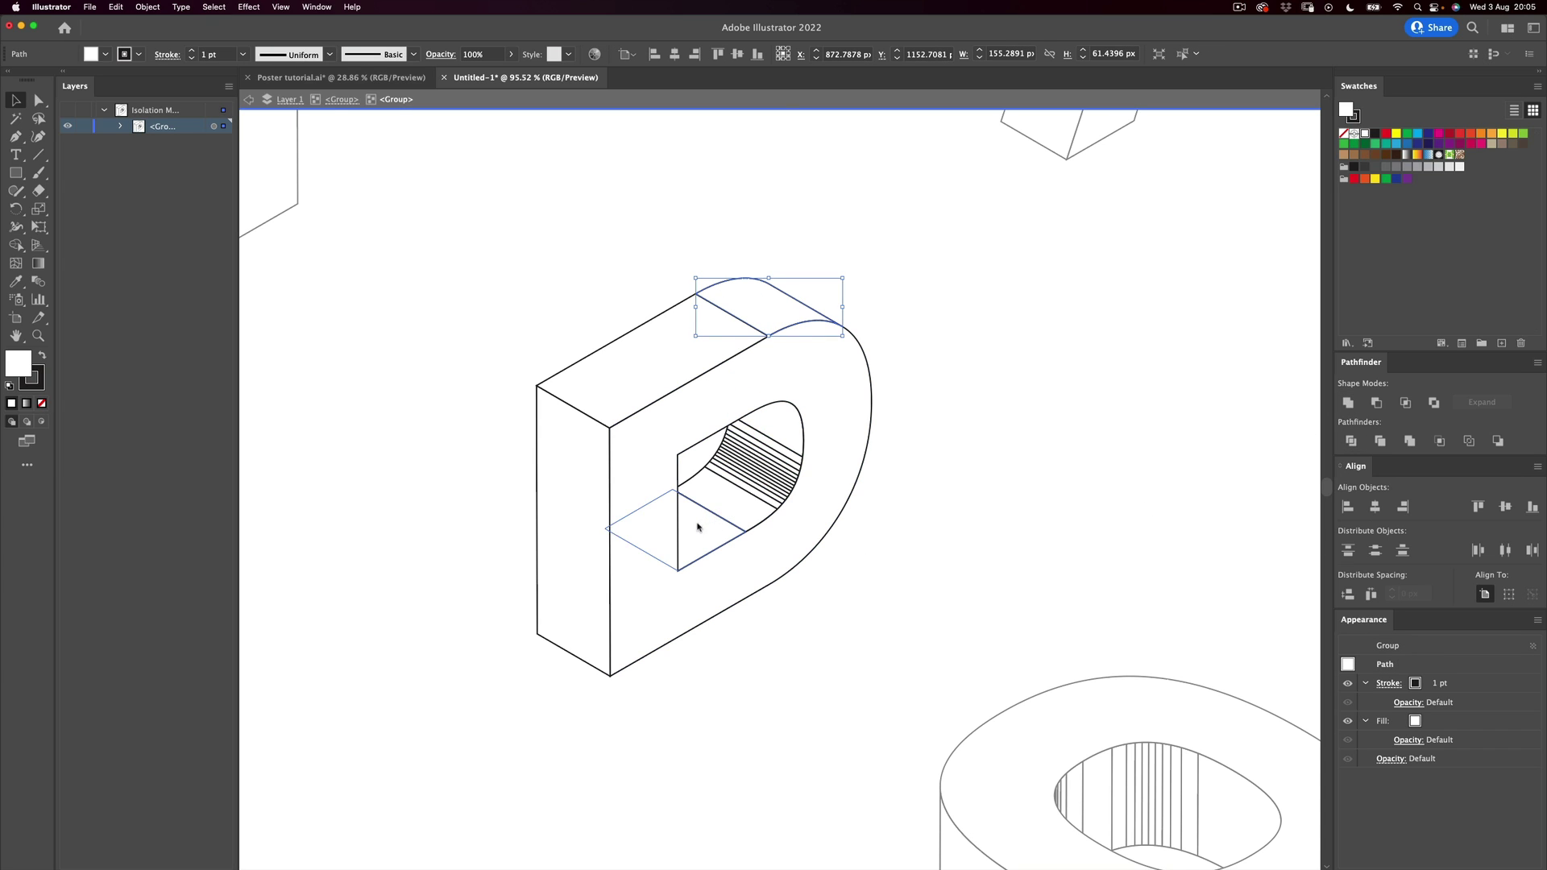
double_click(752, 438)
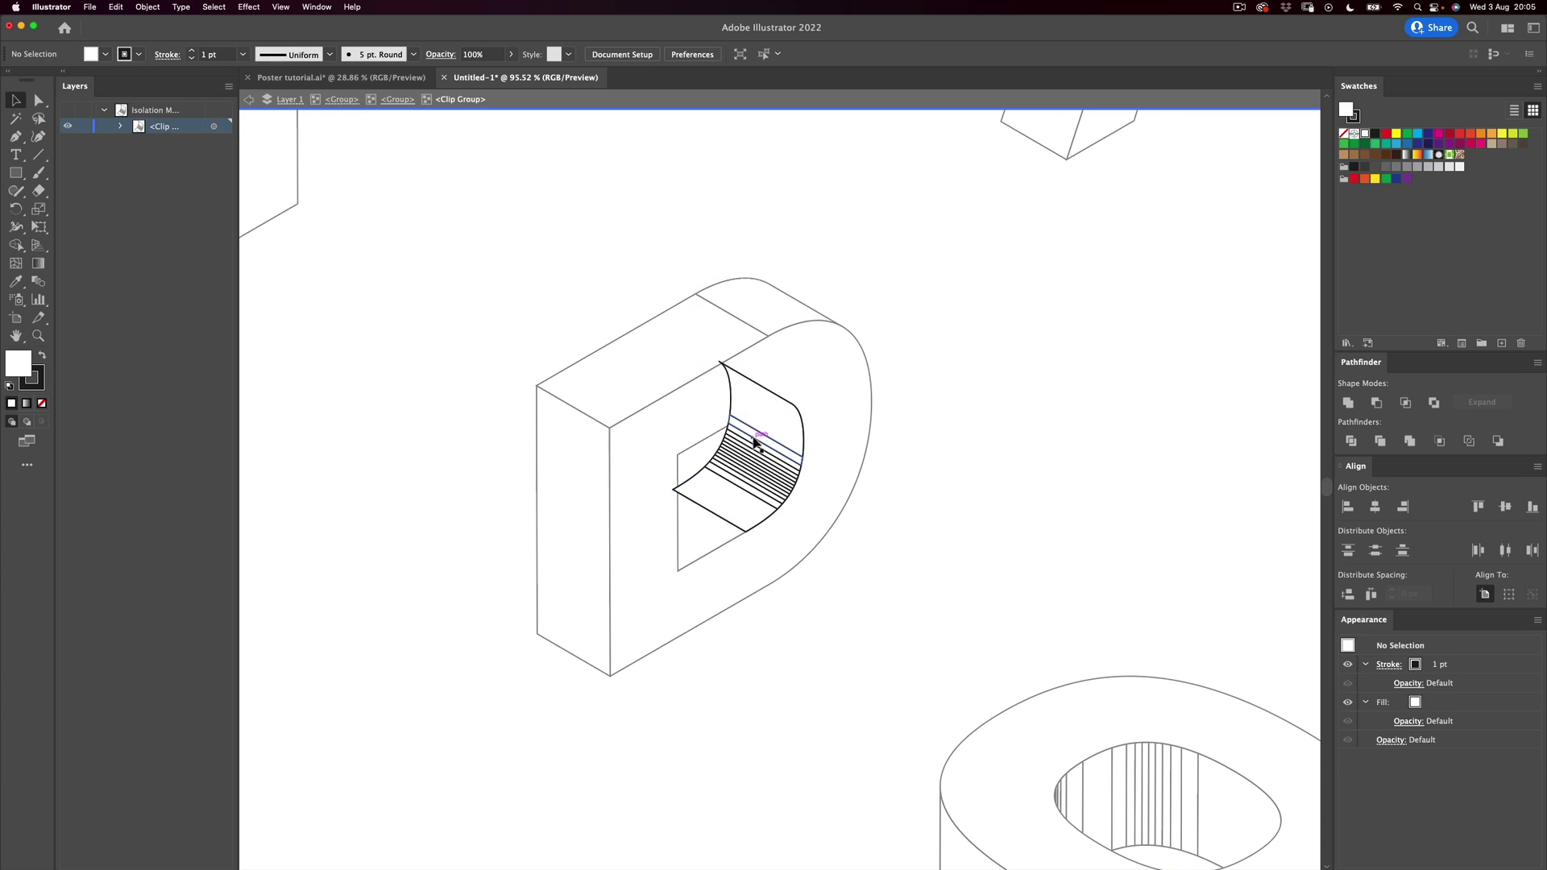
left_click(760, 455)
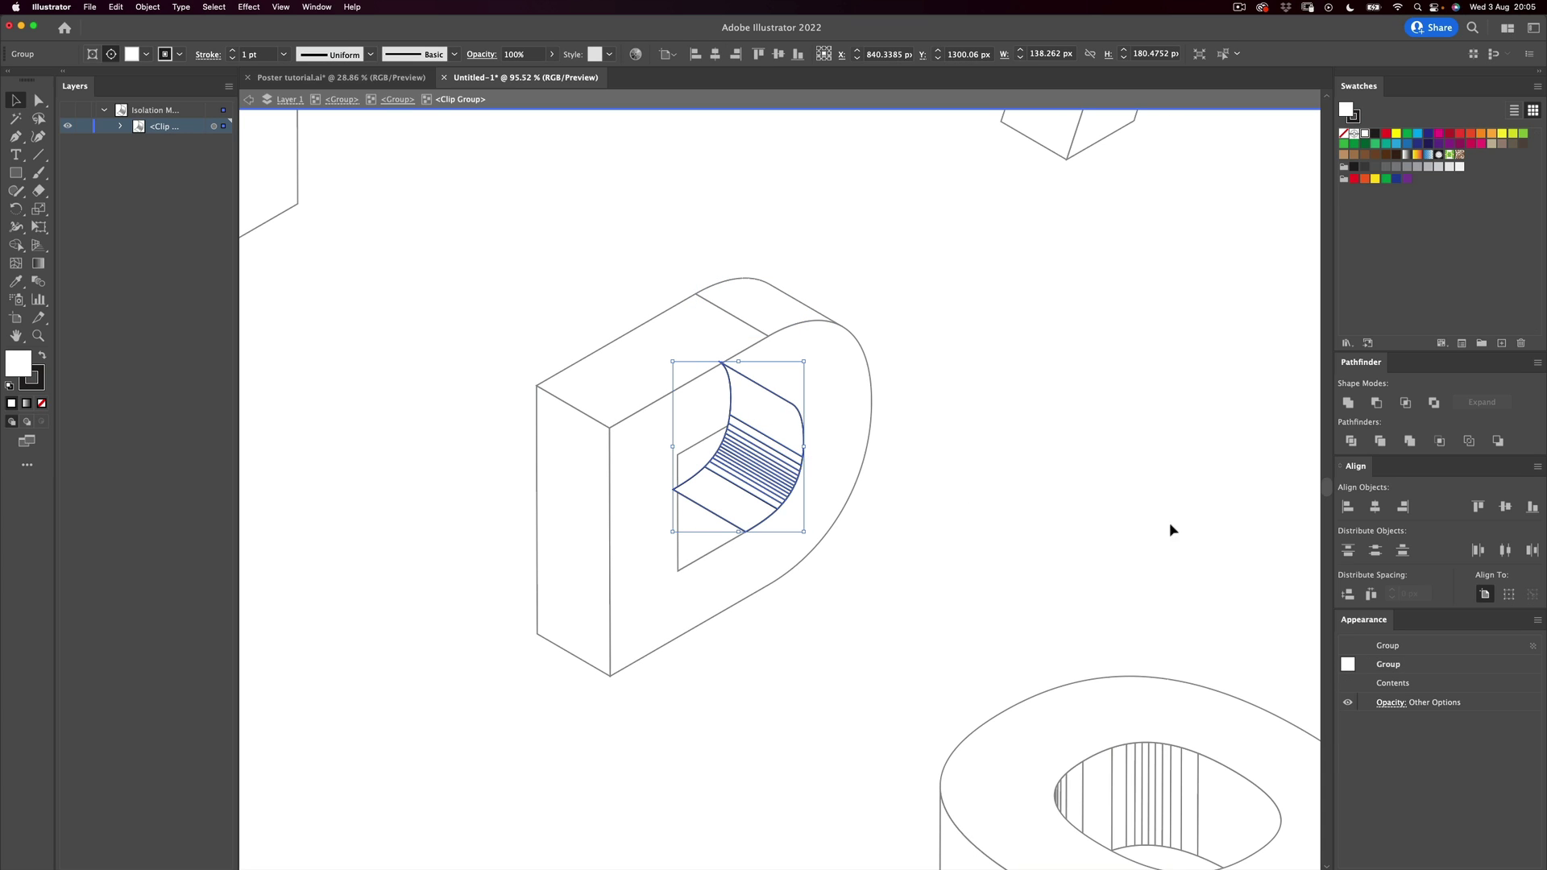
double_click(753, 443)
left_click(718, 508)
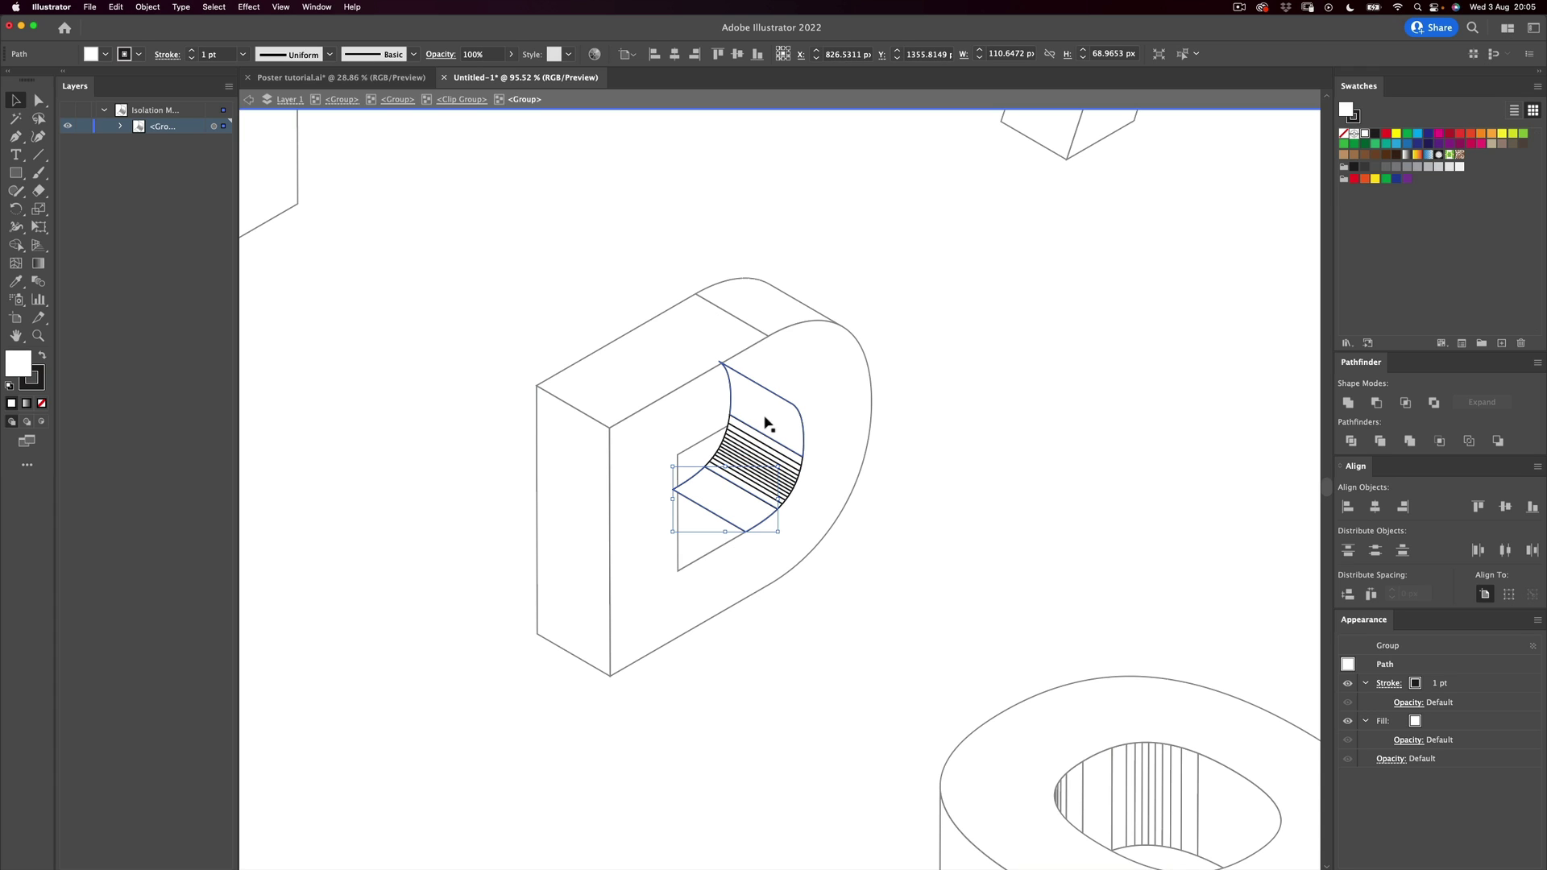
left_click(716, 536)
double_click(823, 512)
Step: Unite the strips on the curved inner side of the D's opening into one shape, and exit isolation
left_click(709, 534)
double_click(708, 532)
left_click(714, 519)
double_click(714, 519)
left_click(714, 522)
left_click(755, 497, "shift")
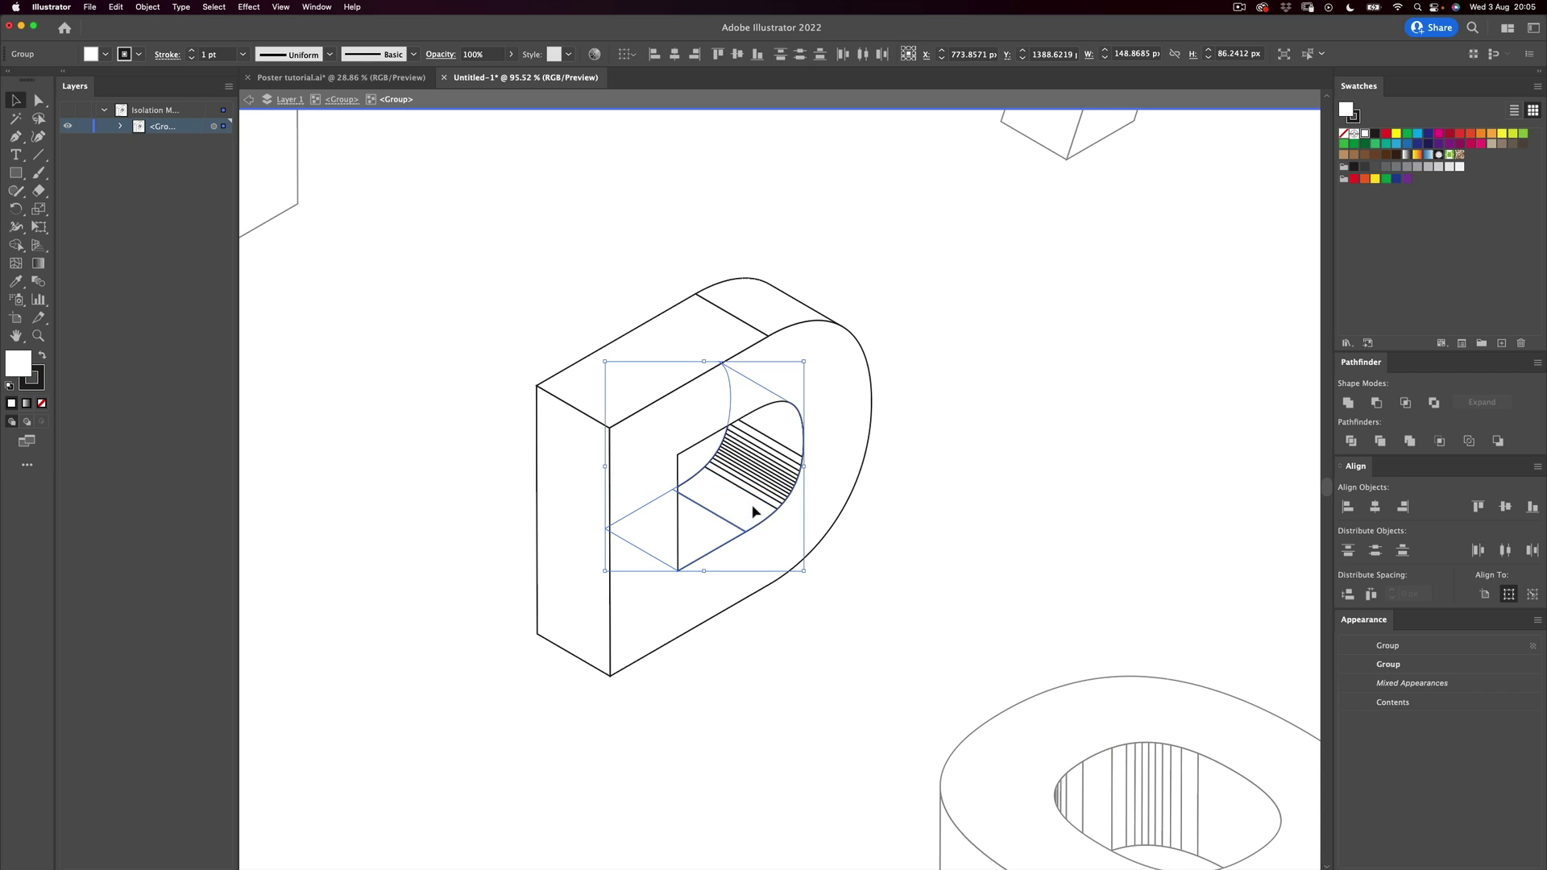
left_click(1347, 402)
double_click(932, 393)
Step: Isolate the O's nested group and unite the strips inside its hole into one shape
key("z")
left_click_drag(867, 439, 592, 427)
left_click_drag(798, 438, 1038, 381)
key("v")
double_click(788, 417)
double_click(793, 417)
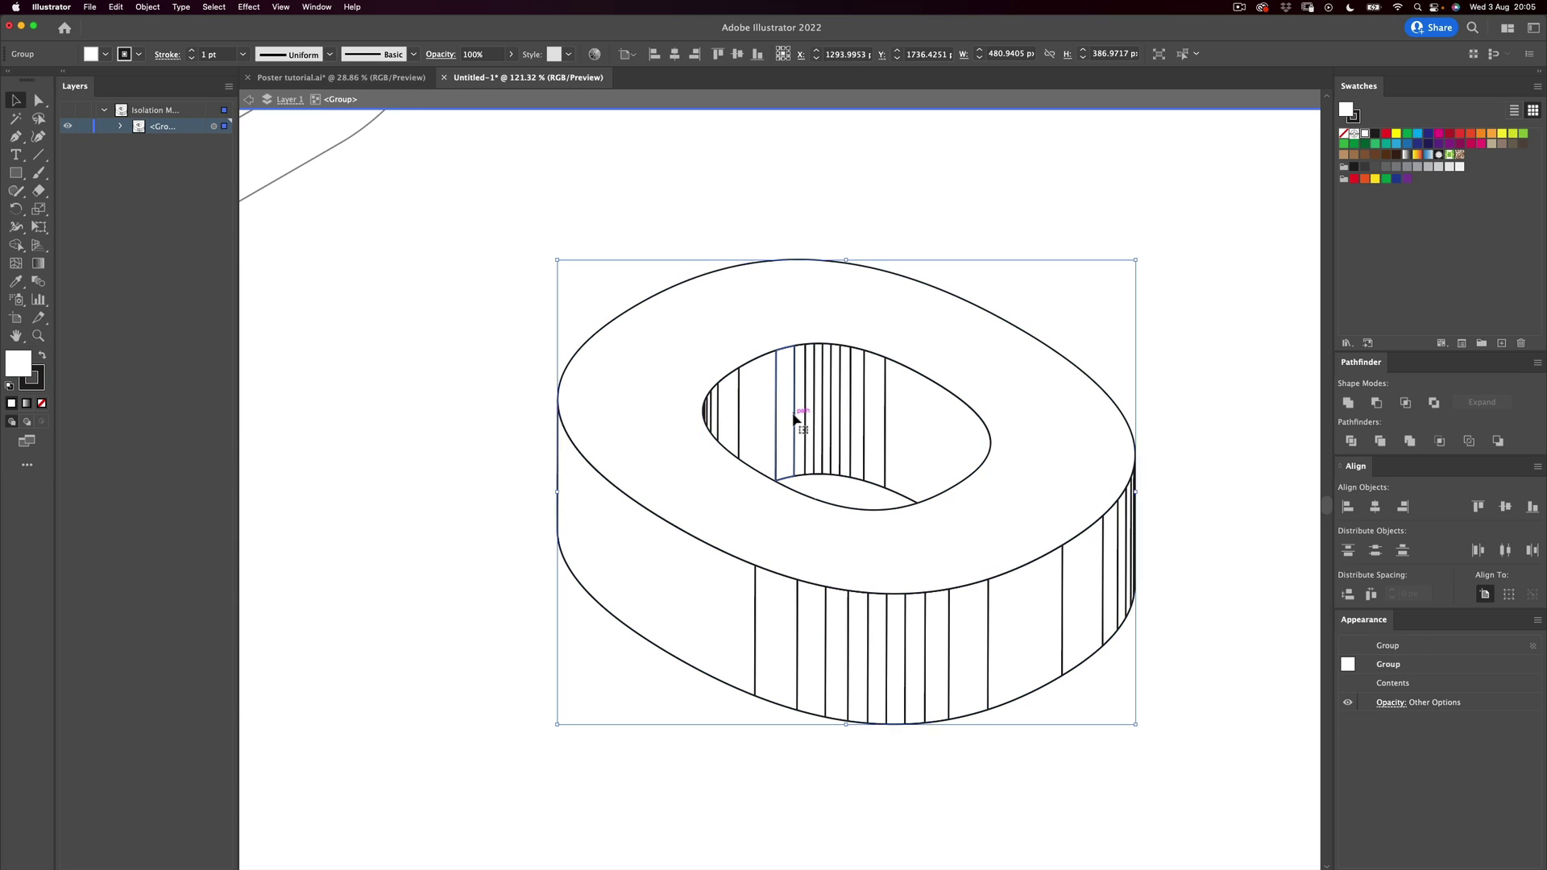
left_click(792, 420)
left_click(1205, 510)
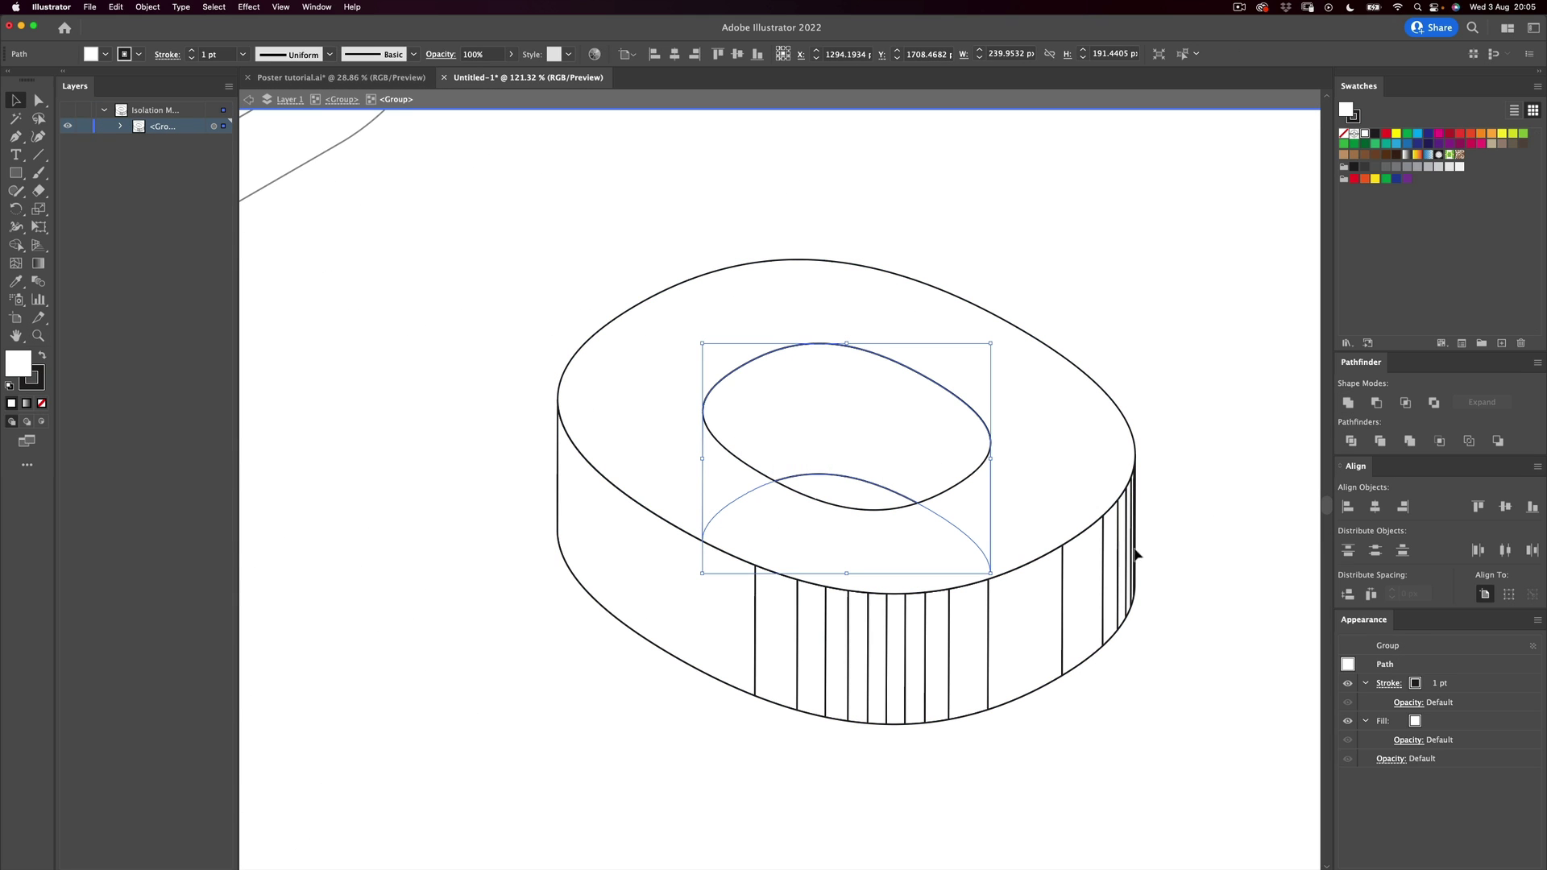
Step: Unite the strips on the O's outer side, from the seam around its right end, into one shape, and exit isolation
double_click(942, 650)
double_click(941, 648)
left_click(941, 649)
left_click(789, 631)
left_click_drag(1205, 591, 812, 781)
left_click(696, 662, "shift")
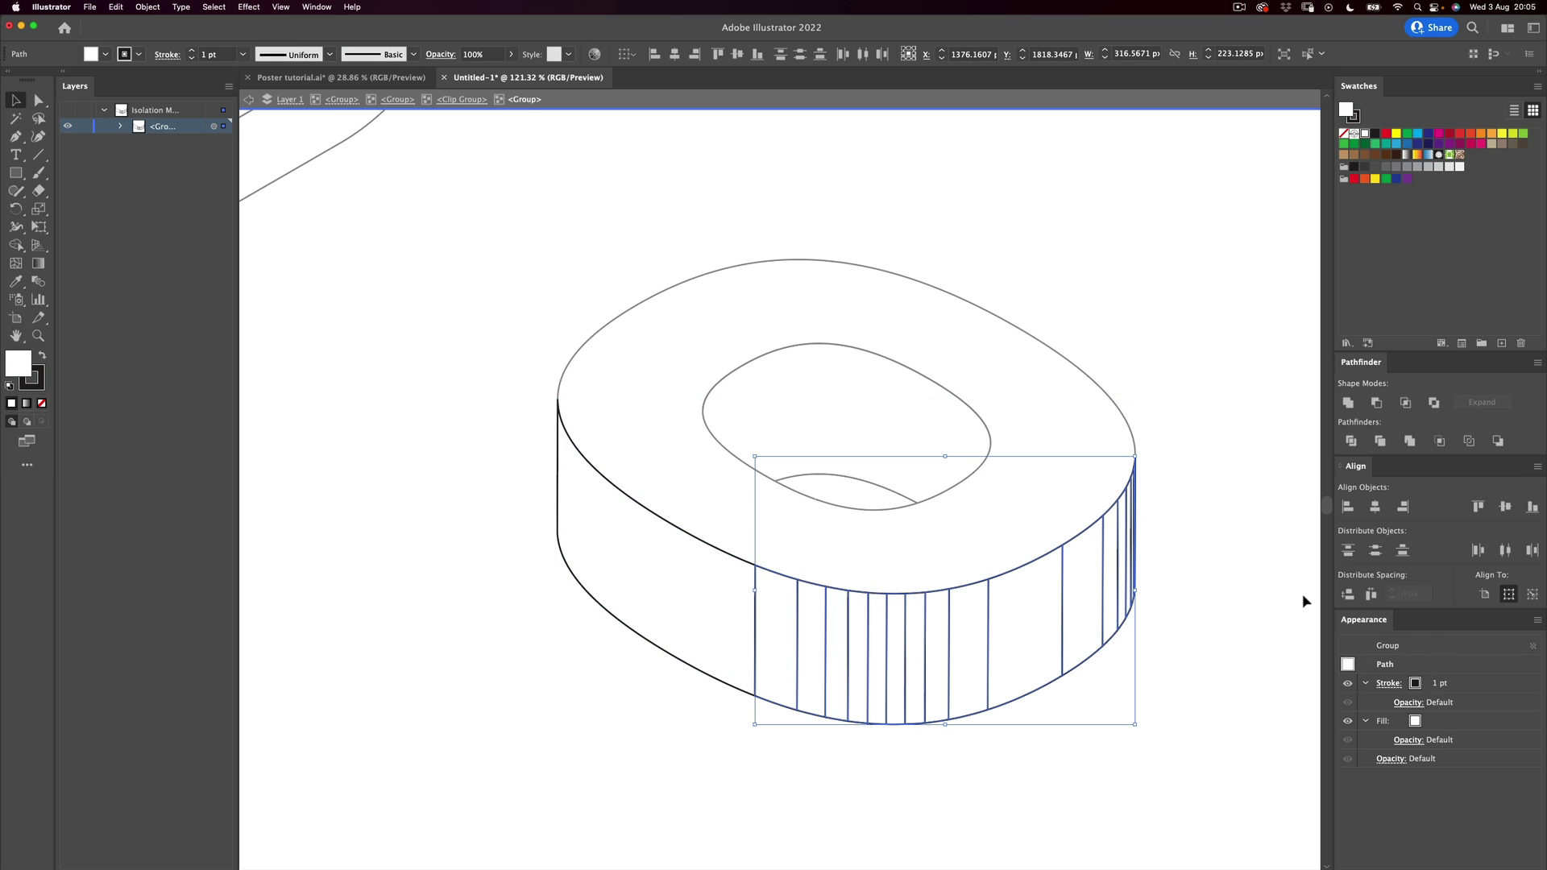
left_click(1348, 402)
left_click_drag(947, 672, 950, 756)
key("cmd+z")
key("Escape")
Step: Try moving the O's outer side piece within its nested groups, and undo each move
left_click(667, 608)
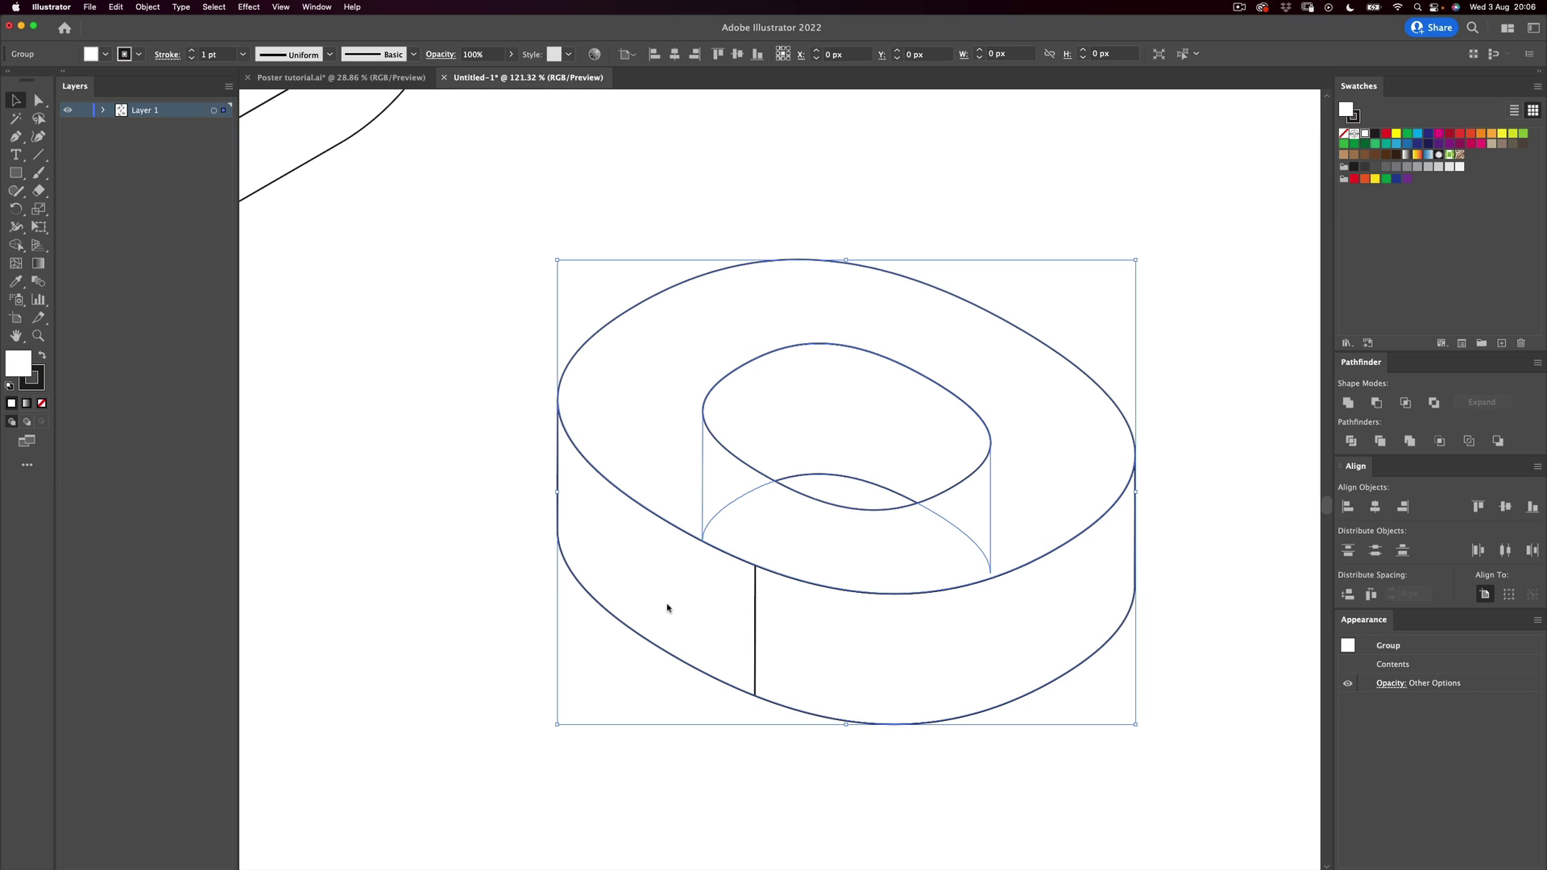
double_click(674, 603)
left_click(773, 641)
double_click(700, 622)
left_click(851, 661)
key("super+shift+a")
left_click_drag(875, 693, 875, 748)
key("super+z")
double_click(711, 751)
left_click_drag(884, 683, 908, 770)
key("super+z")
double_click(907, 666)
key("super+z")
double_click(913, 653)
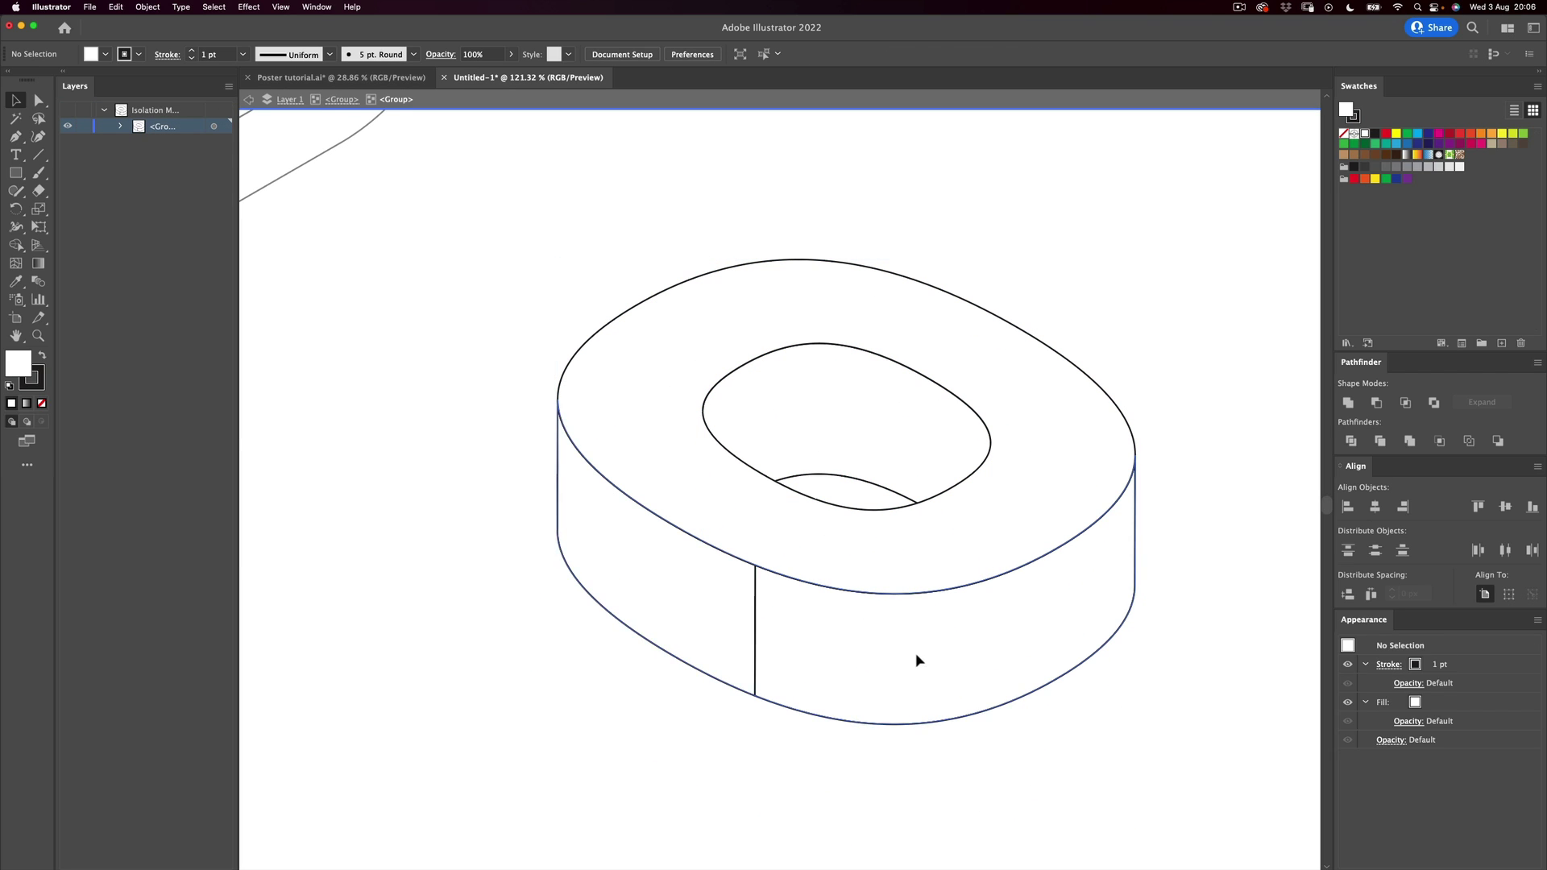
left_click_drag(915, 652, 915, 735)
key("super+z")
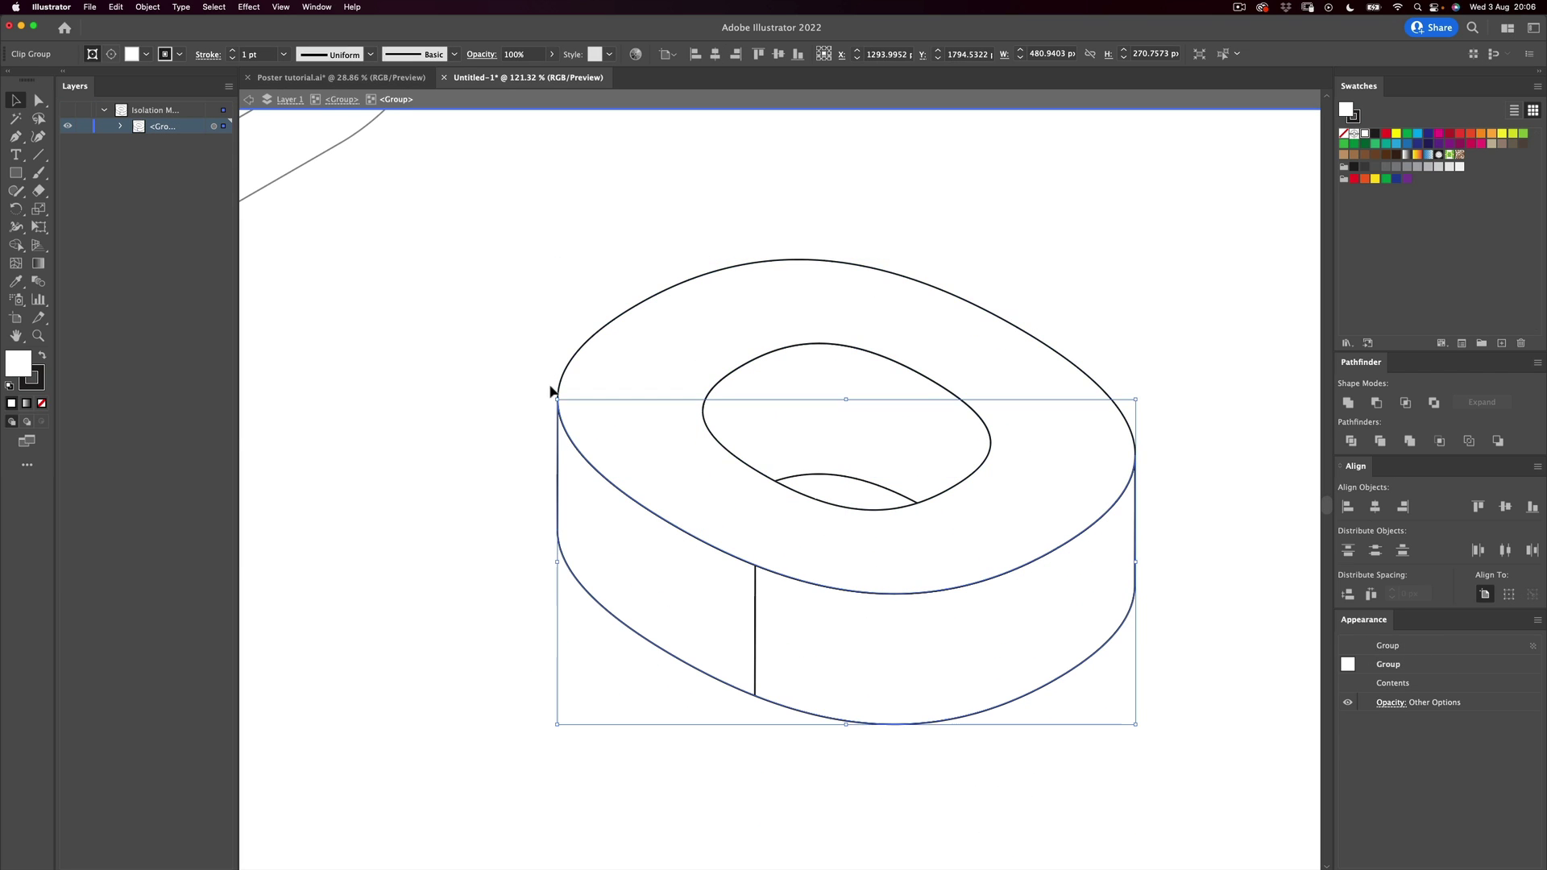
Step: Exit the O's isolation and return to the whole poster
left_click(810, 774)
key("z")
left_click_drag(794, 495, 544, 587)
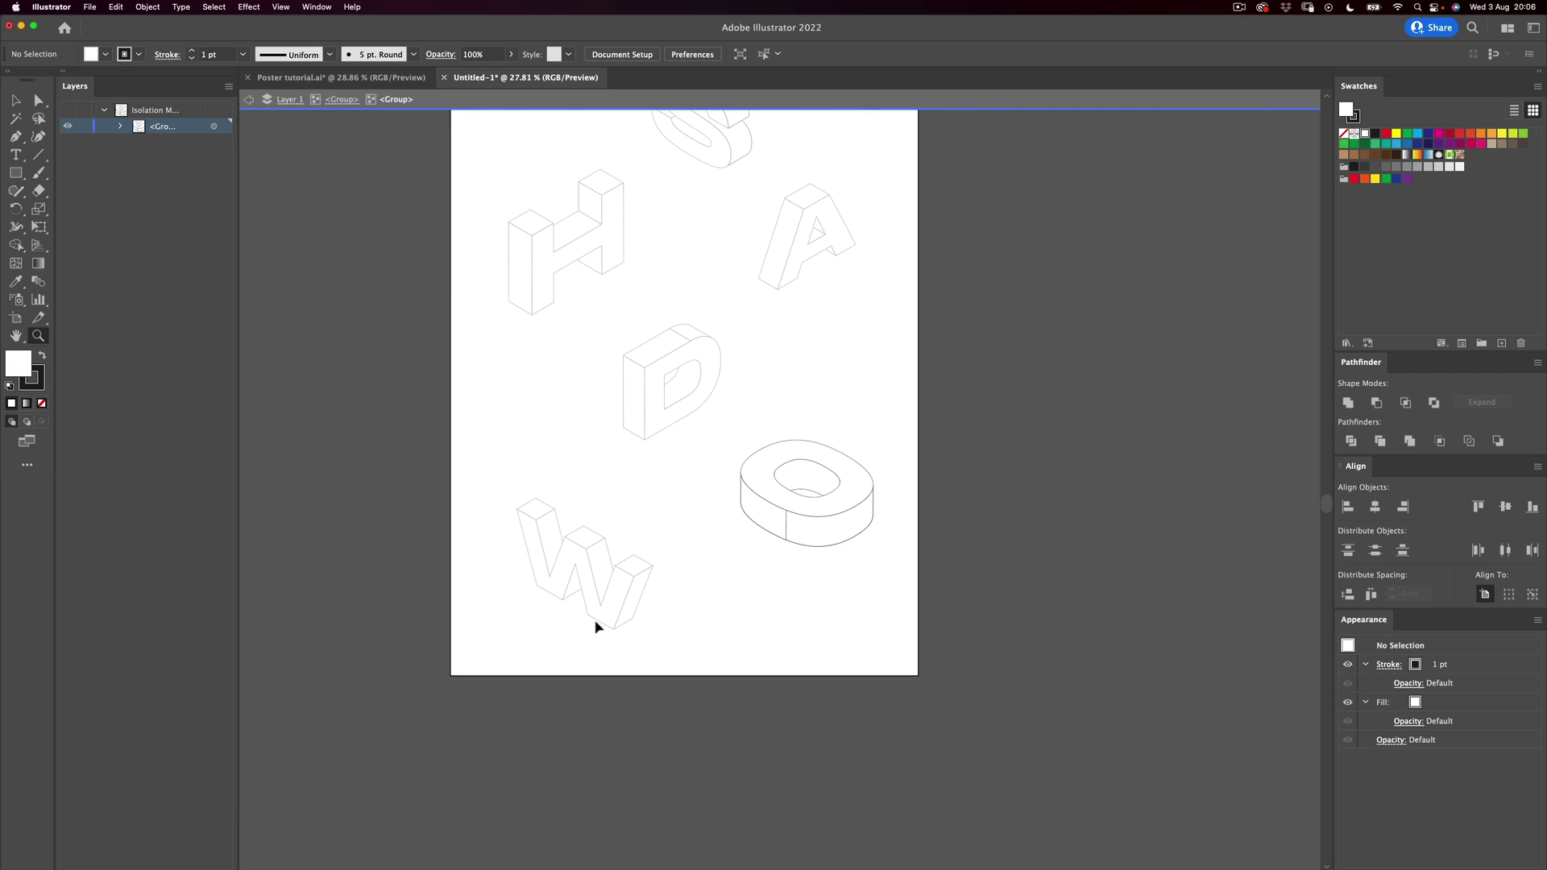
key("v")
double_click(603, 650)
left_click_drag(745, 412, 791, 487)
key("z")
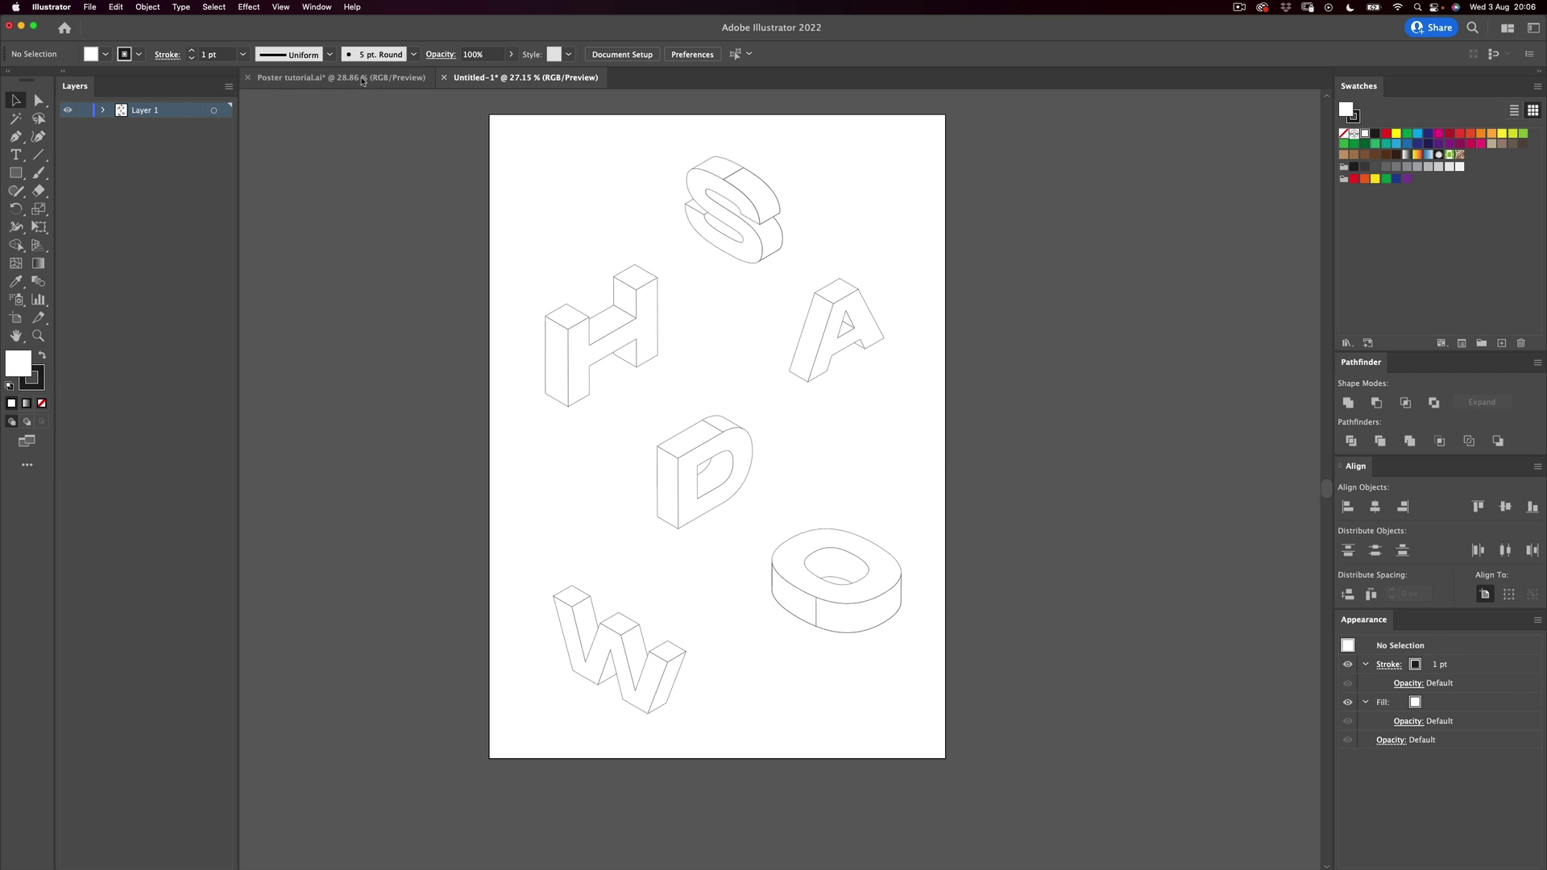
Step: Paste the colour palette #EE382A, #FFDE17 and #072026 beside the artboard, and delete its white rounded background panel
key("super+v")
scroll(705, 514, "left", 5)
left_click_drag(907, 475, 432, 413)
scroll(871, 416, "right", 5)
key("z")
left_click_drag(704, 385, 638, 428)
left_click_drag(431, 443, 537, 430)
key("v")
left_click(526, 476)
left_click(510, 285)
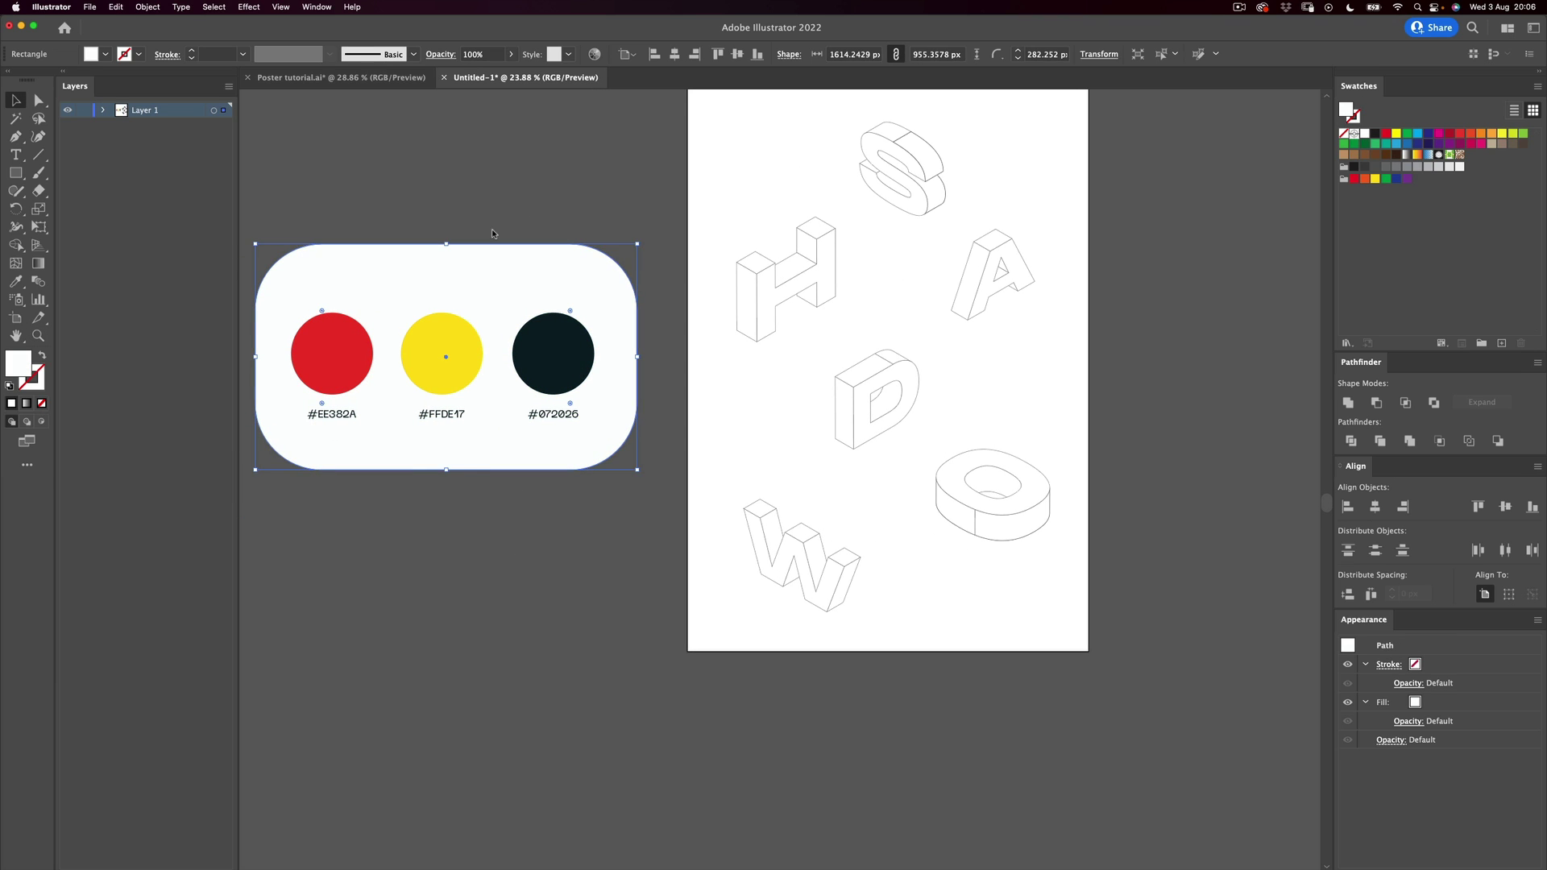
key("Delete")
Step: Draw a rectangle about 513 by 172 px from the A's lowest corner to the artboard's right edge
left_click_drag(831, 408, 651, 413)
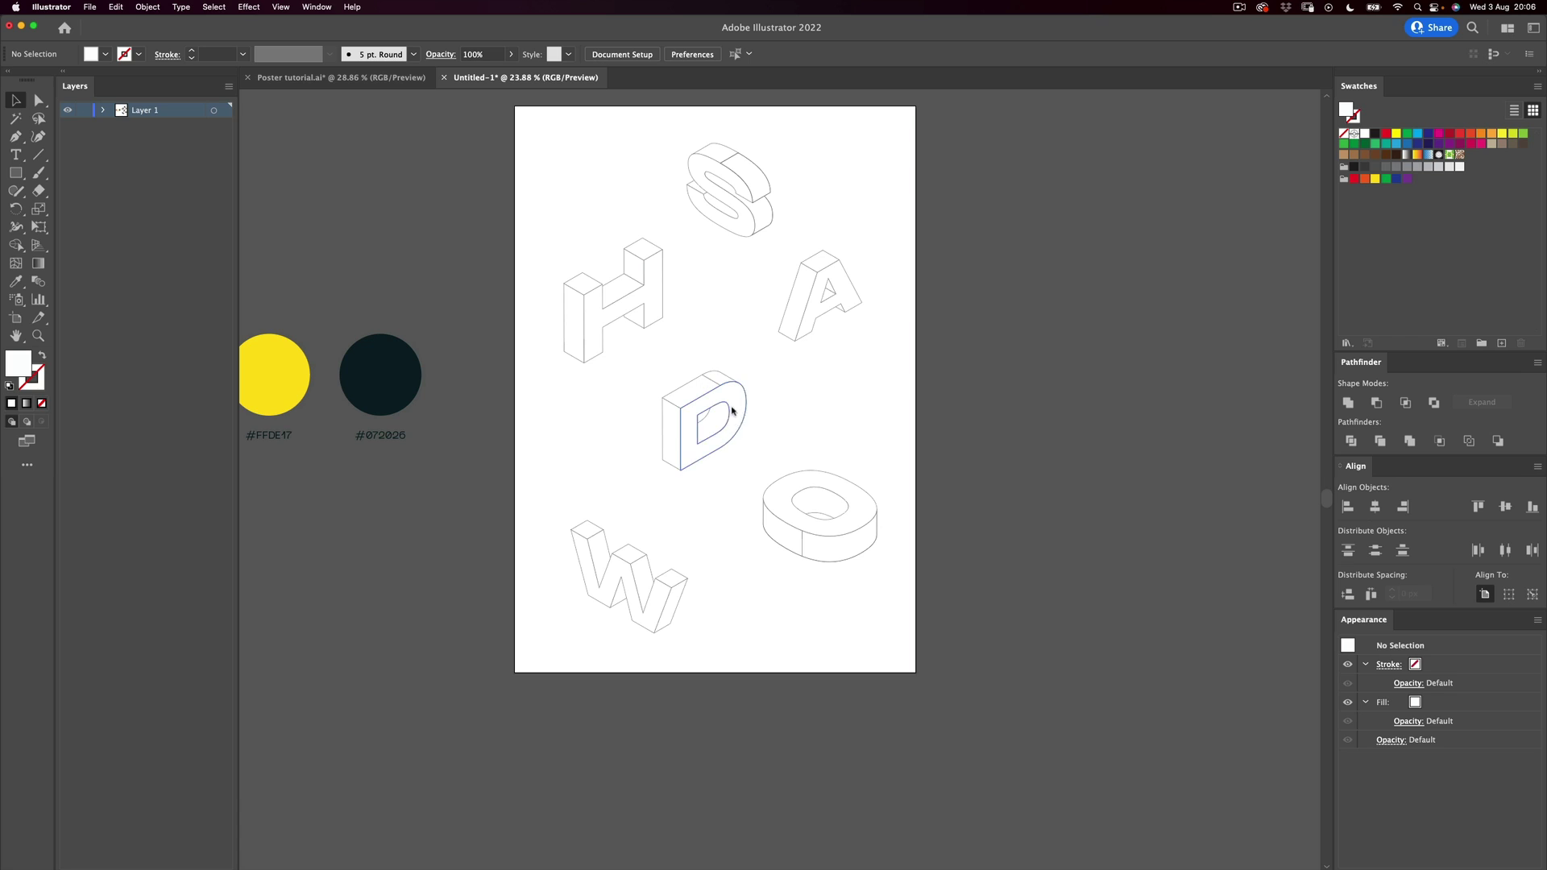
key("z")
left_click(732, 411)
left_click_drag(24, 173, 97, 171)
key("z")
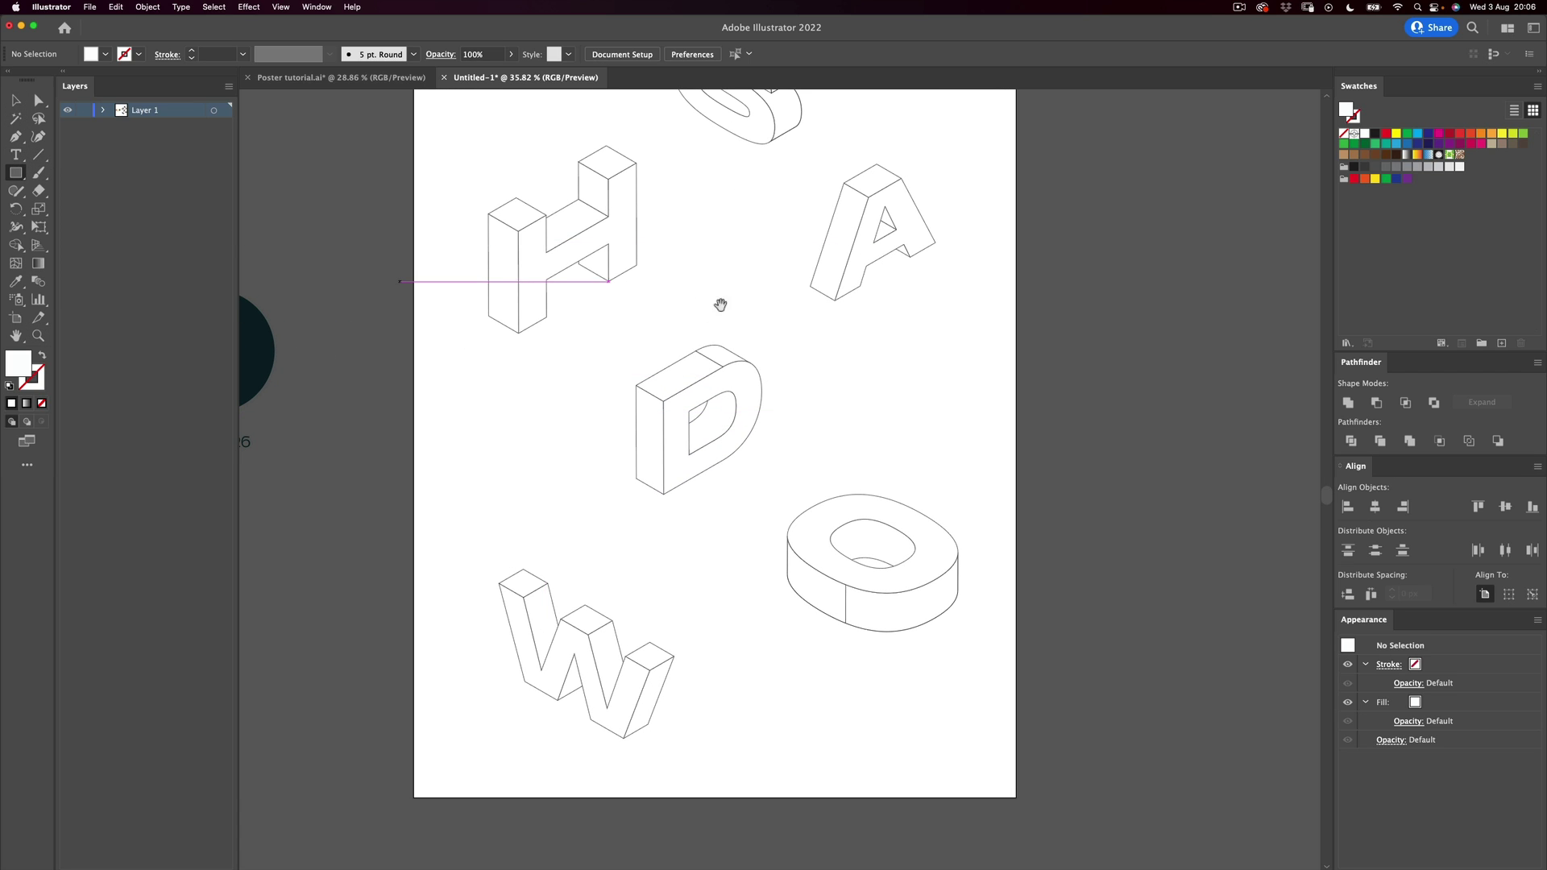
left_click(706, 359)
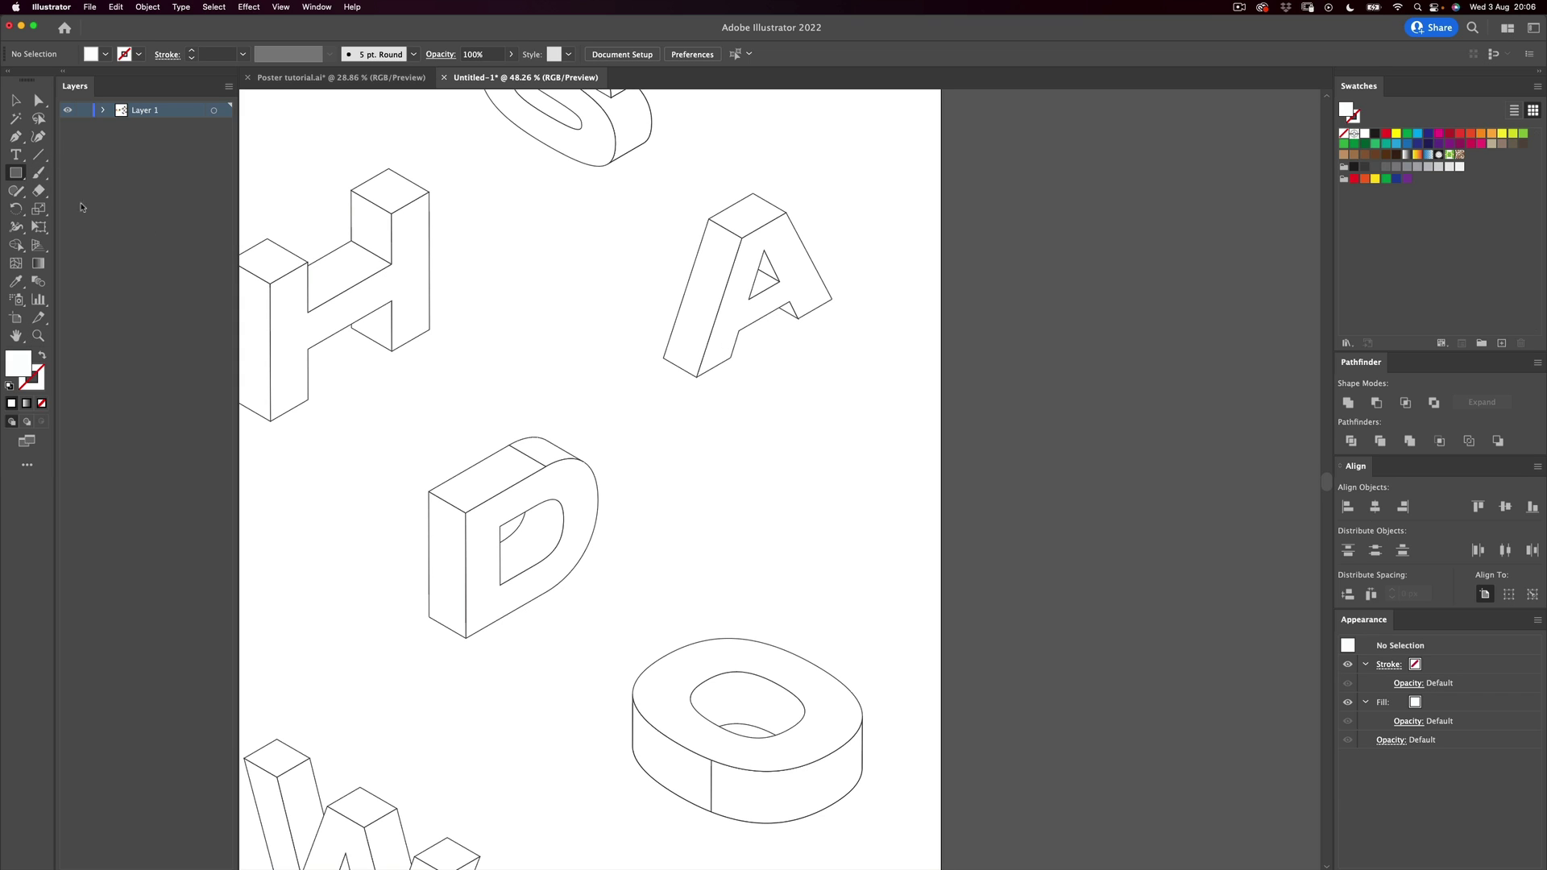
mouse_move(697, 376)
left_mouse_down()
mouse_move(887, 283)
mouse_move(941, 296)
left_mouse_up()
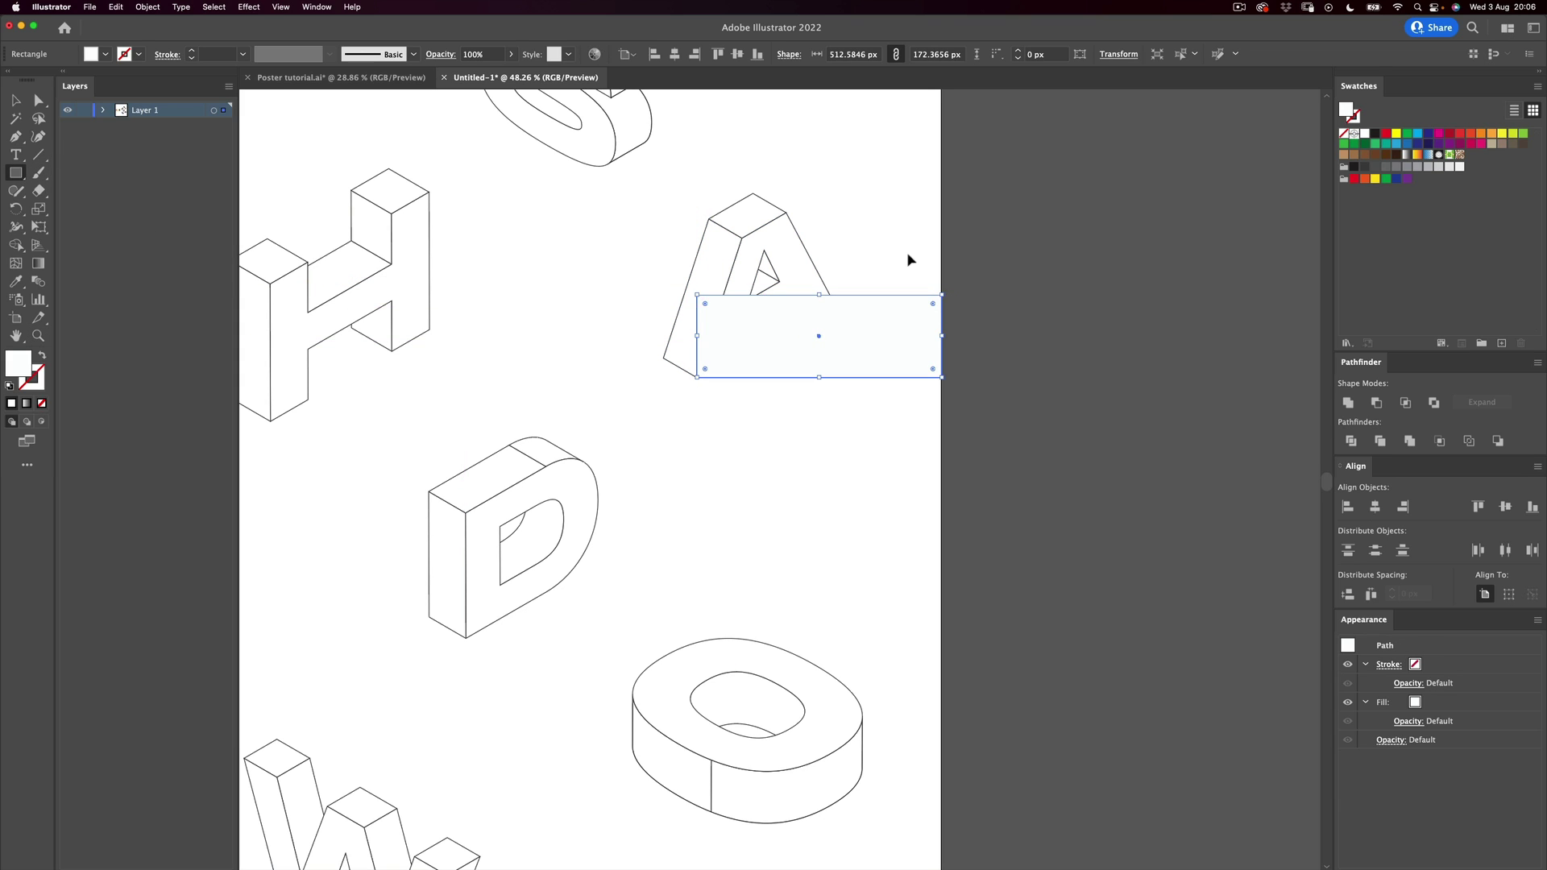
Step: Send the rectangle behind the A and lower its top edge, making it about 164 px high
key("super+shift+bracketleft")
key("z")
left_click_drag(819, 270, 870, 255)
key("e")
left_click_drag(820, 321, 820, 327)
key("z")
key("super+0")
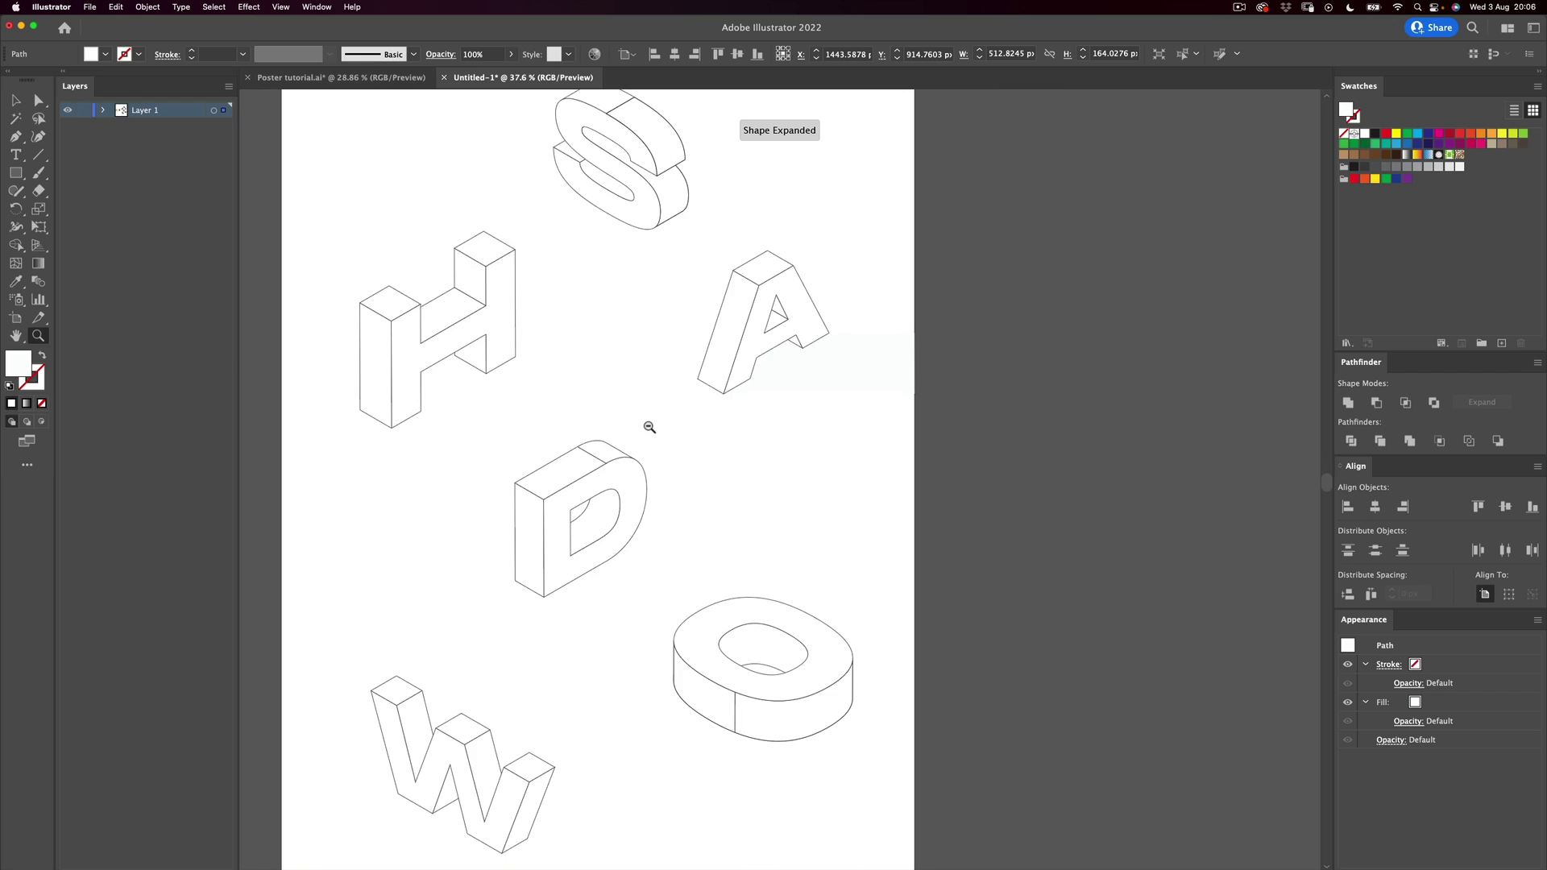
Step: Fill the A's shadow rectangle with the dark #072026 sampled from the palette, and deselect it
left_click_drag(649, 427, 695, 415)
key("v")
left_click_drag(845, 359, 752, 391)
left_click(326, 431)
key("v")
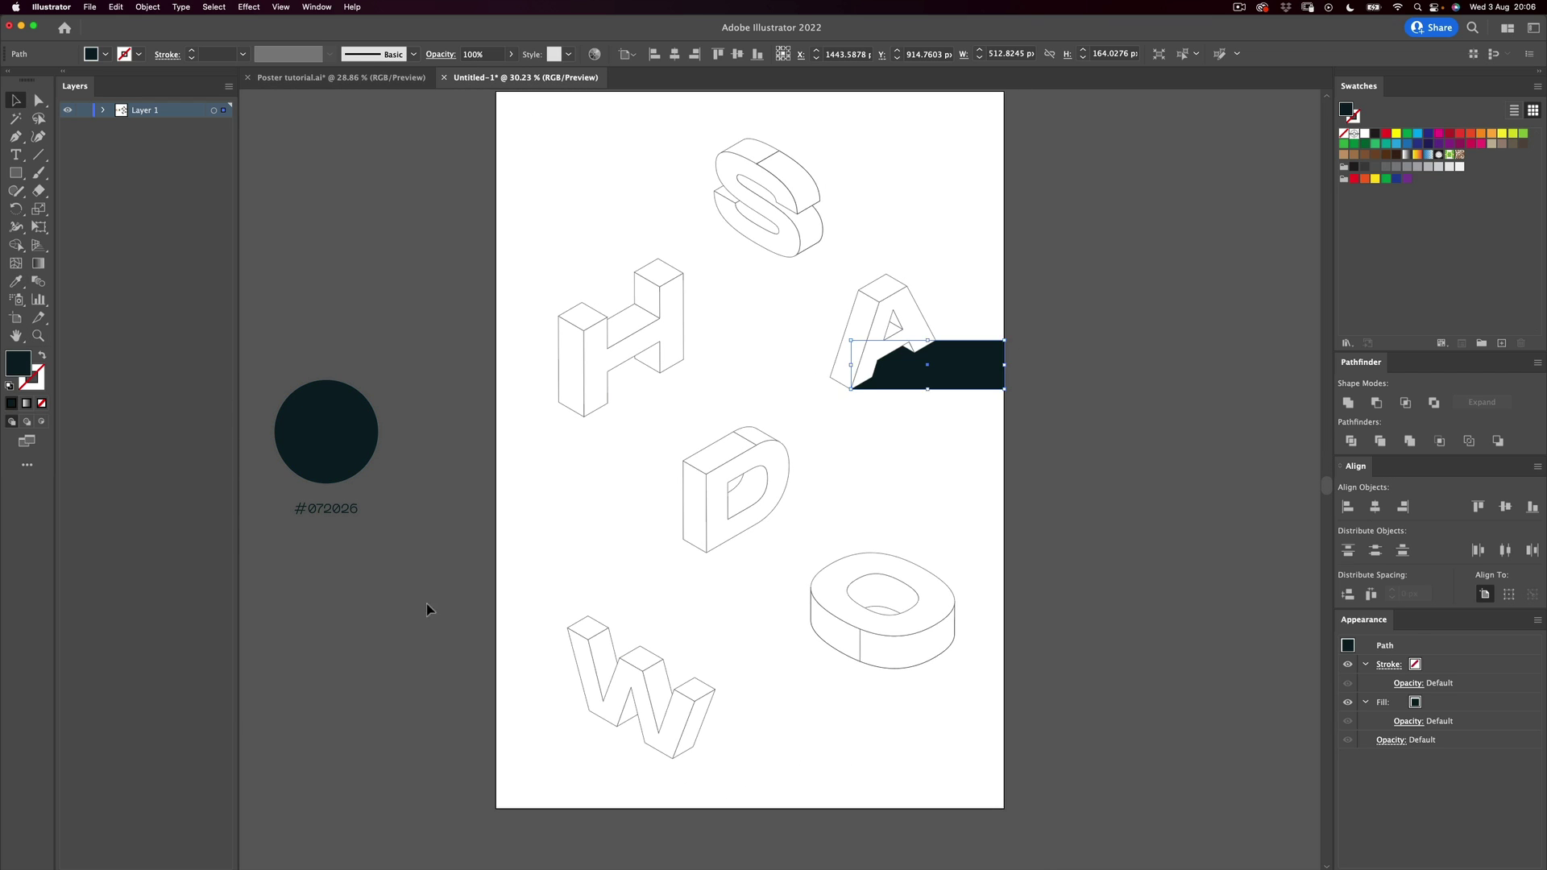
left_click(806, 771)
Step: Duplicate the A's dark shadow rectangle straight up to beside the S
left_click_drag(742, 324, 841, 355)
left_click_drag(848, 404, 770, 467)
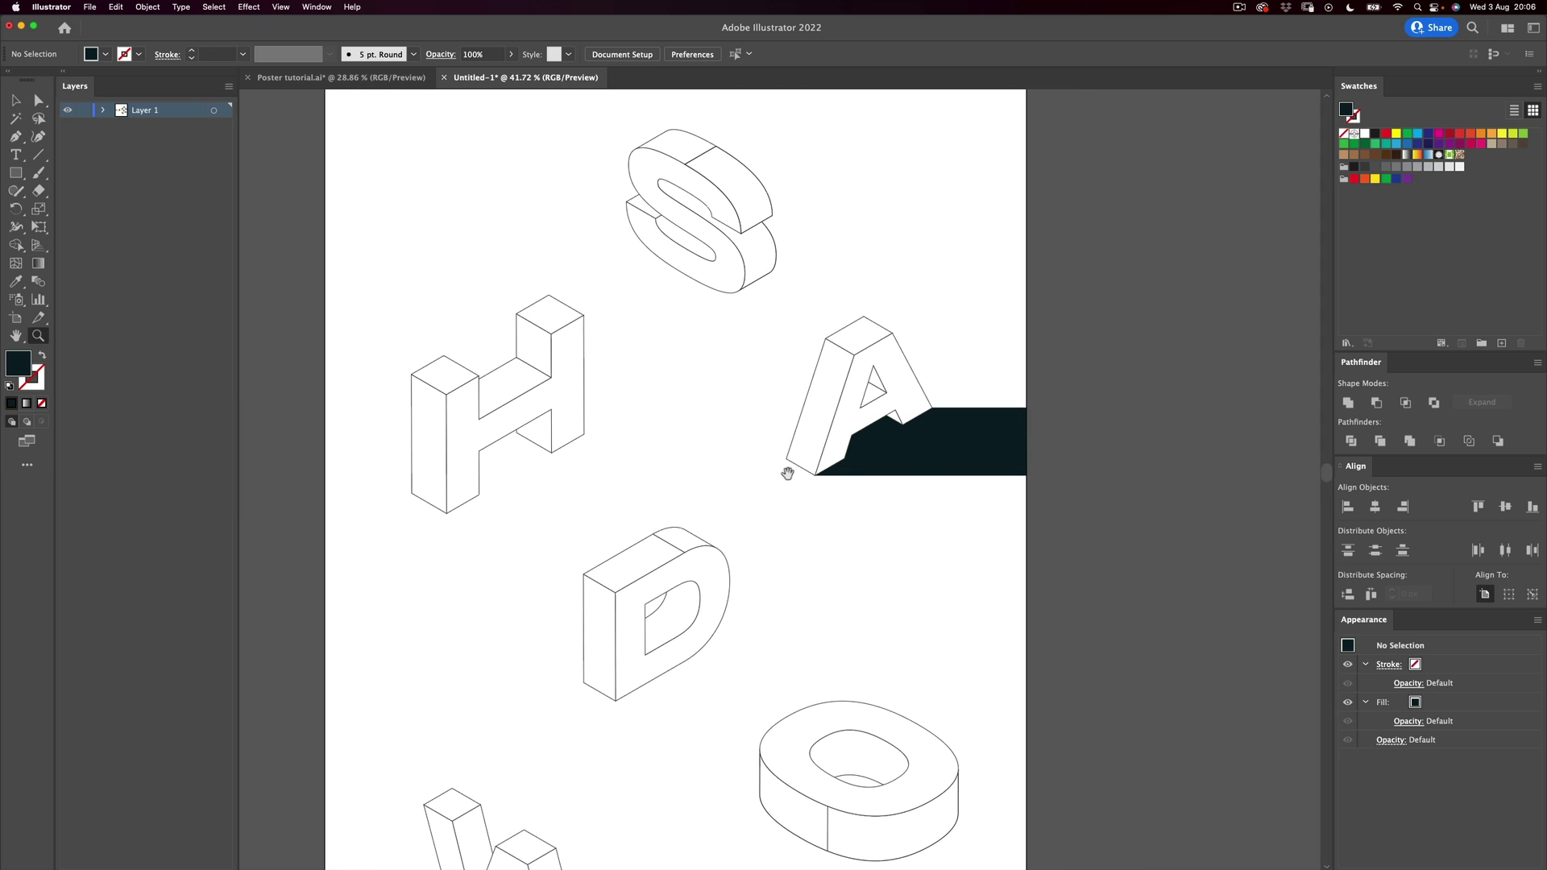
left_click_drag(949, 458, 947, 290)
key("Delete")
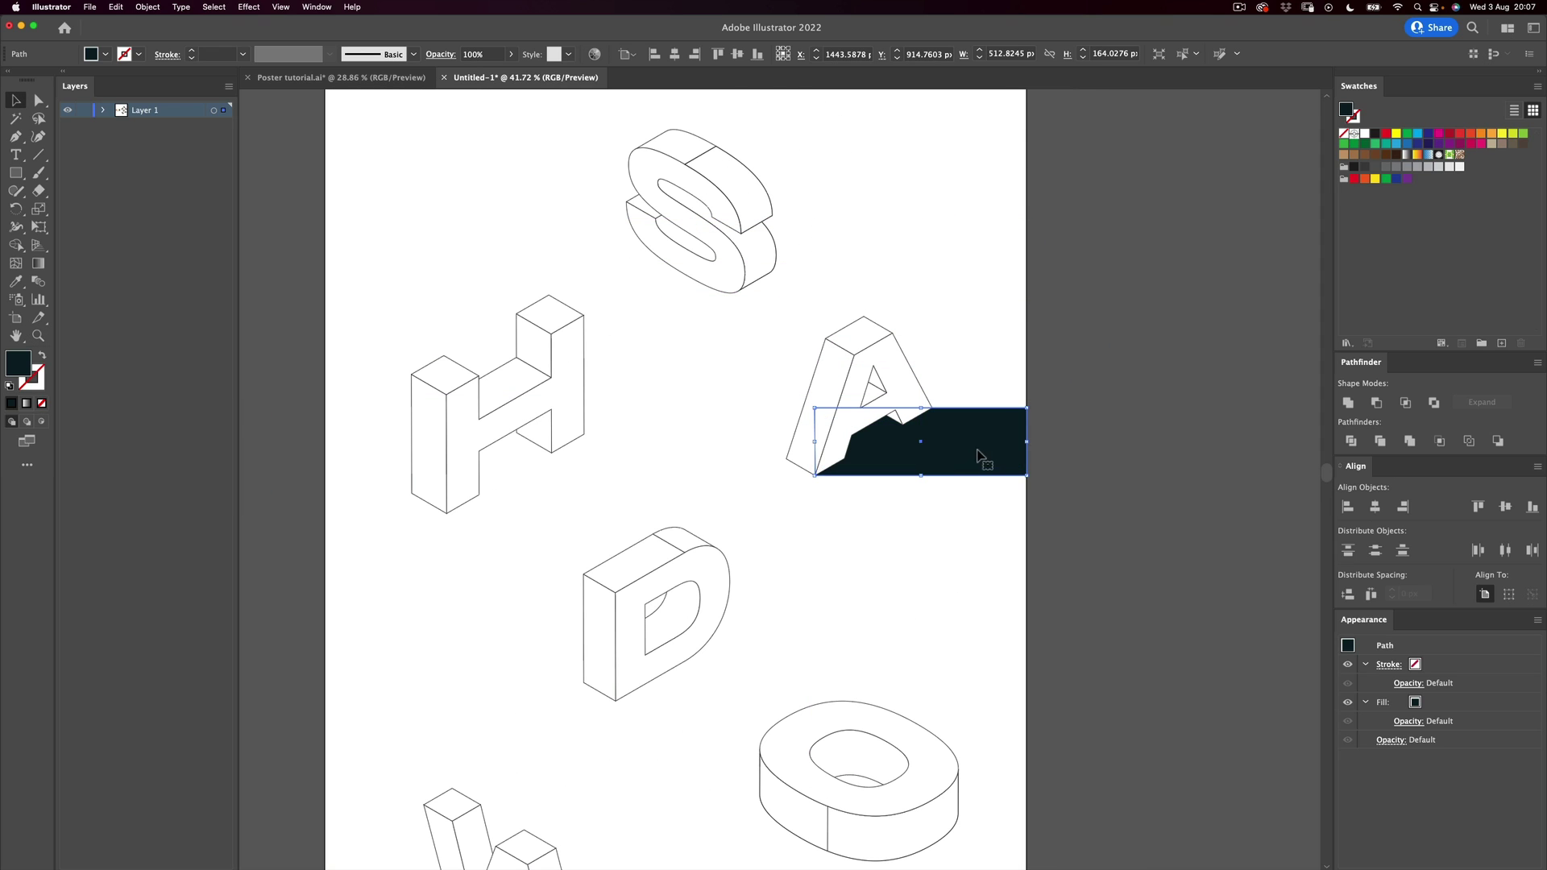
left_click_drag(973, 459, 604, 273)
key("super+z")
key("super+z")
key("super+z")
key("e")
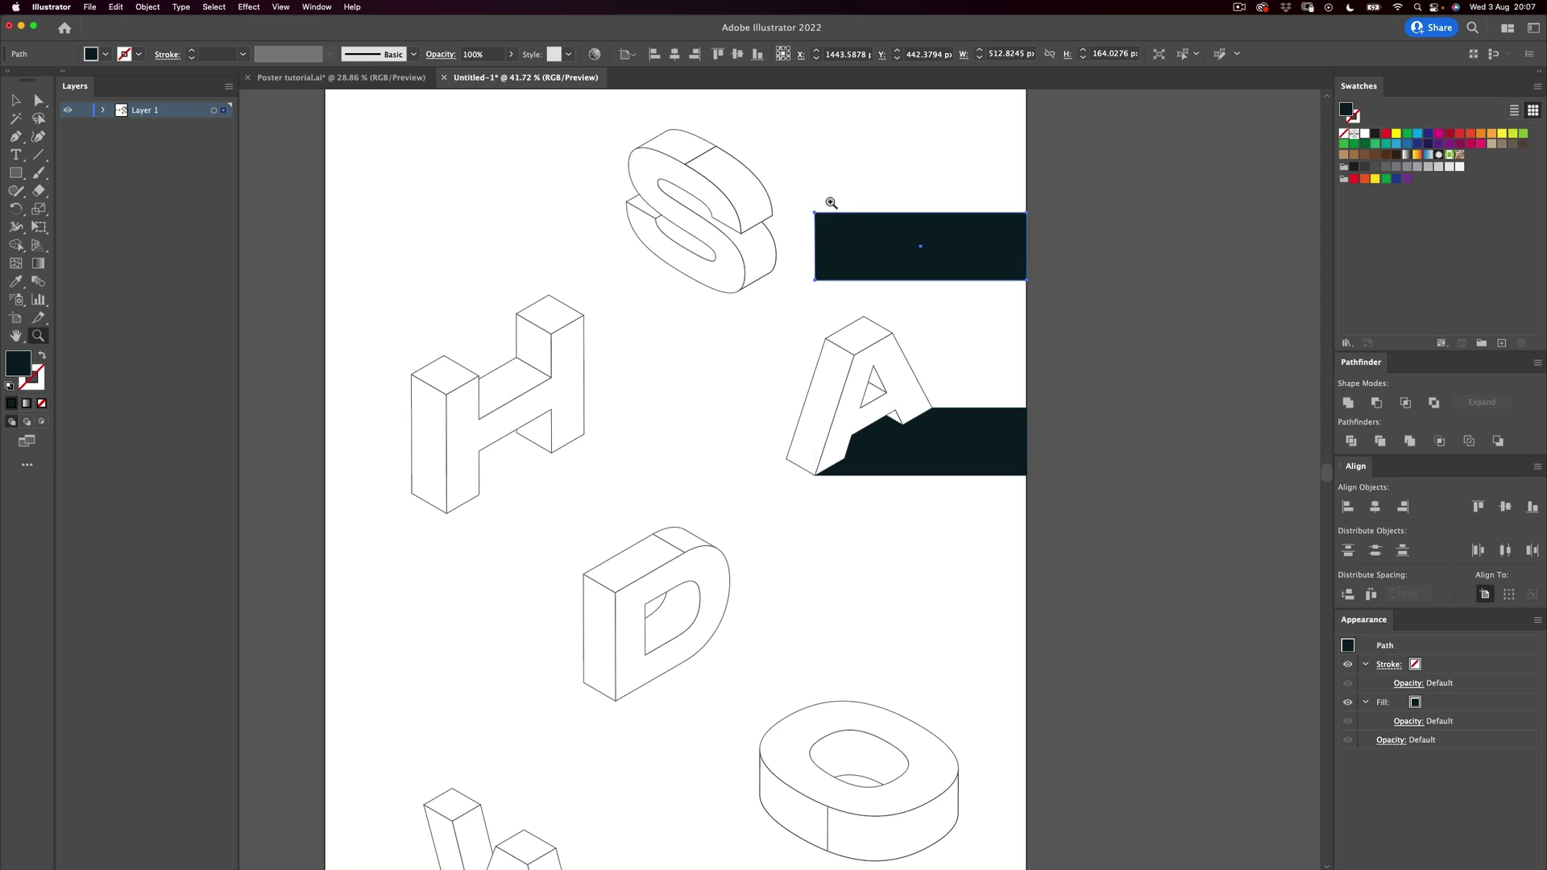
Step: Extend the copied rectangle behind the S to its lowest point, about 711 px wide, aligning the bottom edge with the S's base
scroll(833, 207, "up", 3)
left_click_drag(803, 271, 682, 320)
key("a")
left_click_drag(1126, 328, 1125, 342)
left_click_drag(885, 303, 931, 396)
left_click_drag(1231, 256, 1136, 338)
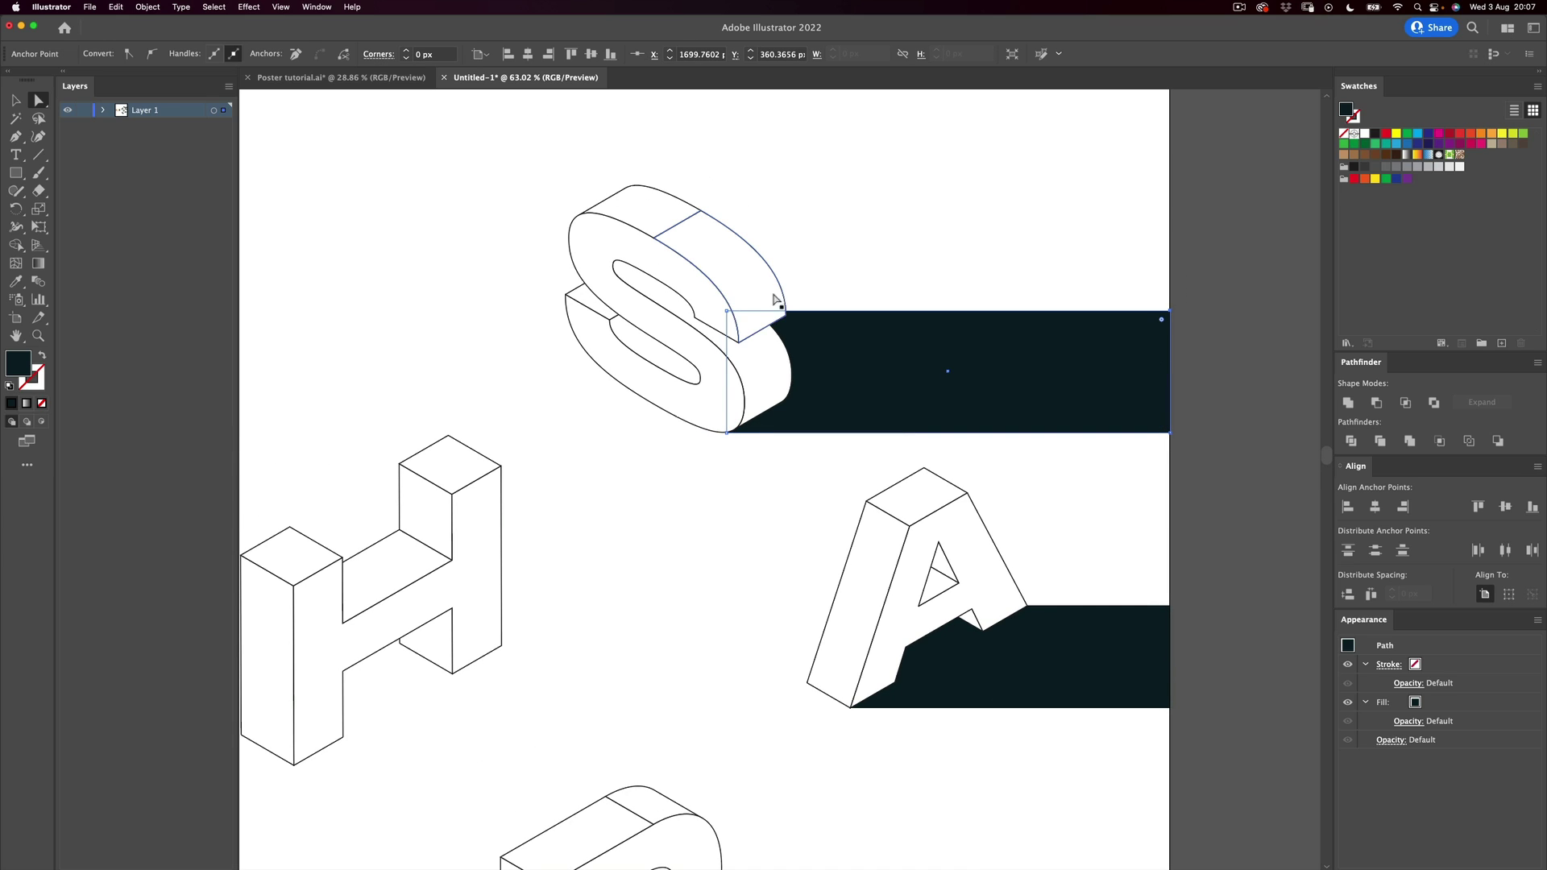
Step: Raise the top edge of the S's shadow, making the rectangle about 231 px high
left_click(751, 312)
key("super+z")
left_click(727, 311)
left_click(1170, 311, "shift")
left_click_drag(1171, 312, 1170, 288)
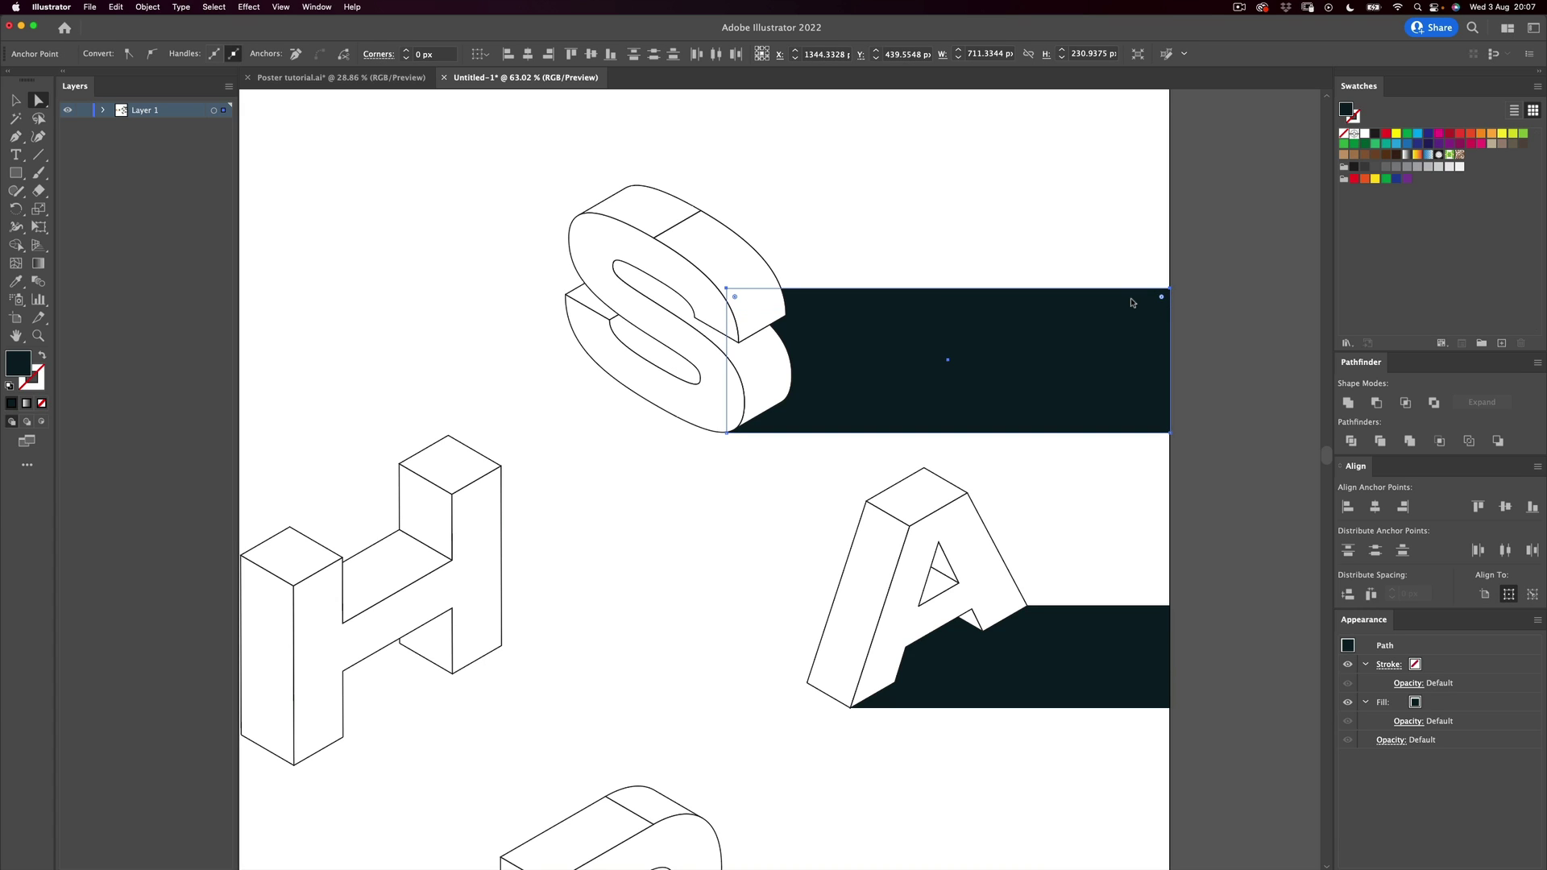
Step: Duplicate the S's shadow rectangle down to the H and extend it from the H's base to the artboard's right edge
key("z")
left_click_drag(872, 415, 769, 462)
left_click_drag(790, 556, 721, 481)
key("v")
left_click(1051, 328)
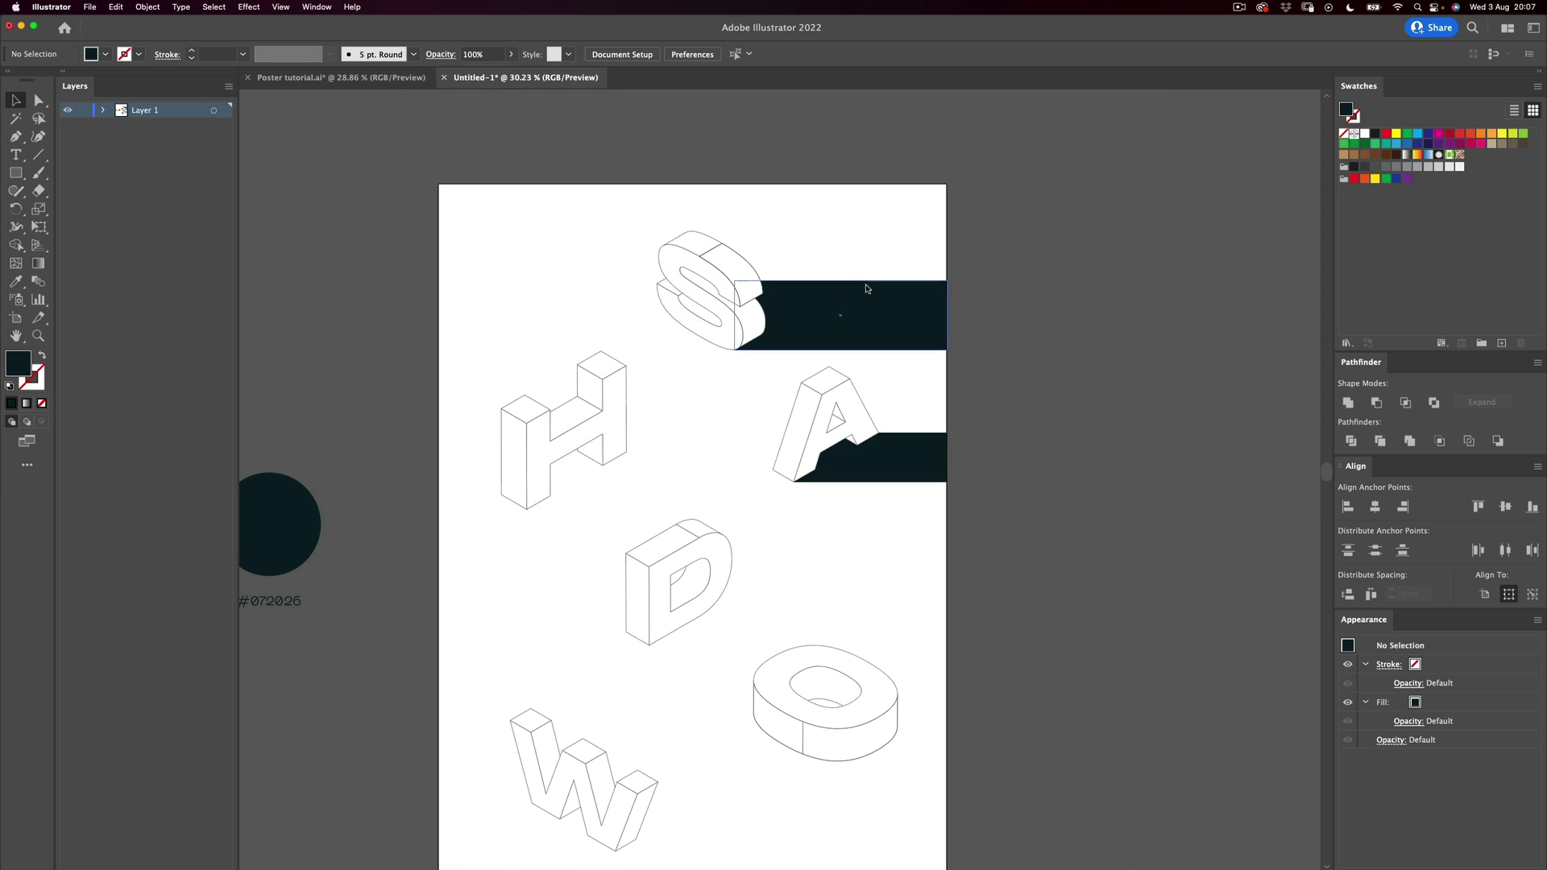
scroll(746, 337, "down", 3)
left_click_drag(854, 221, 960, 409)
left_click(1017, 435)
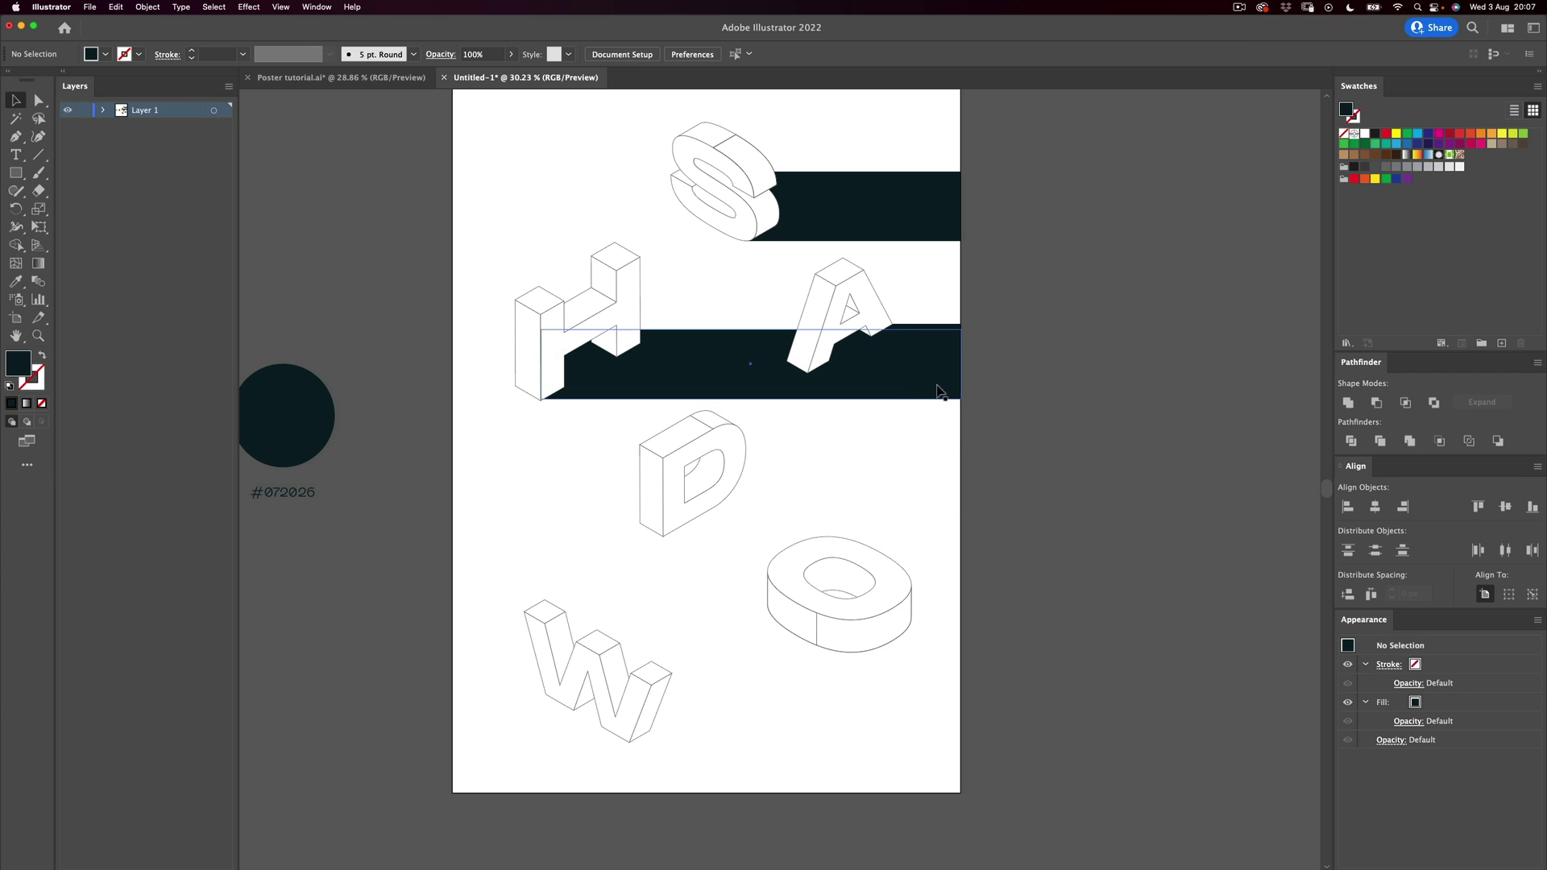
Step: Select the H together with its shadow rectangle and move both slightly down
left_click(870, 315)
key("z")
key("v")
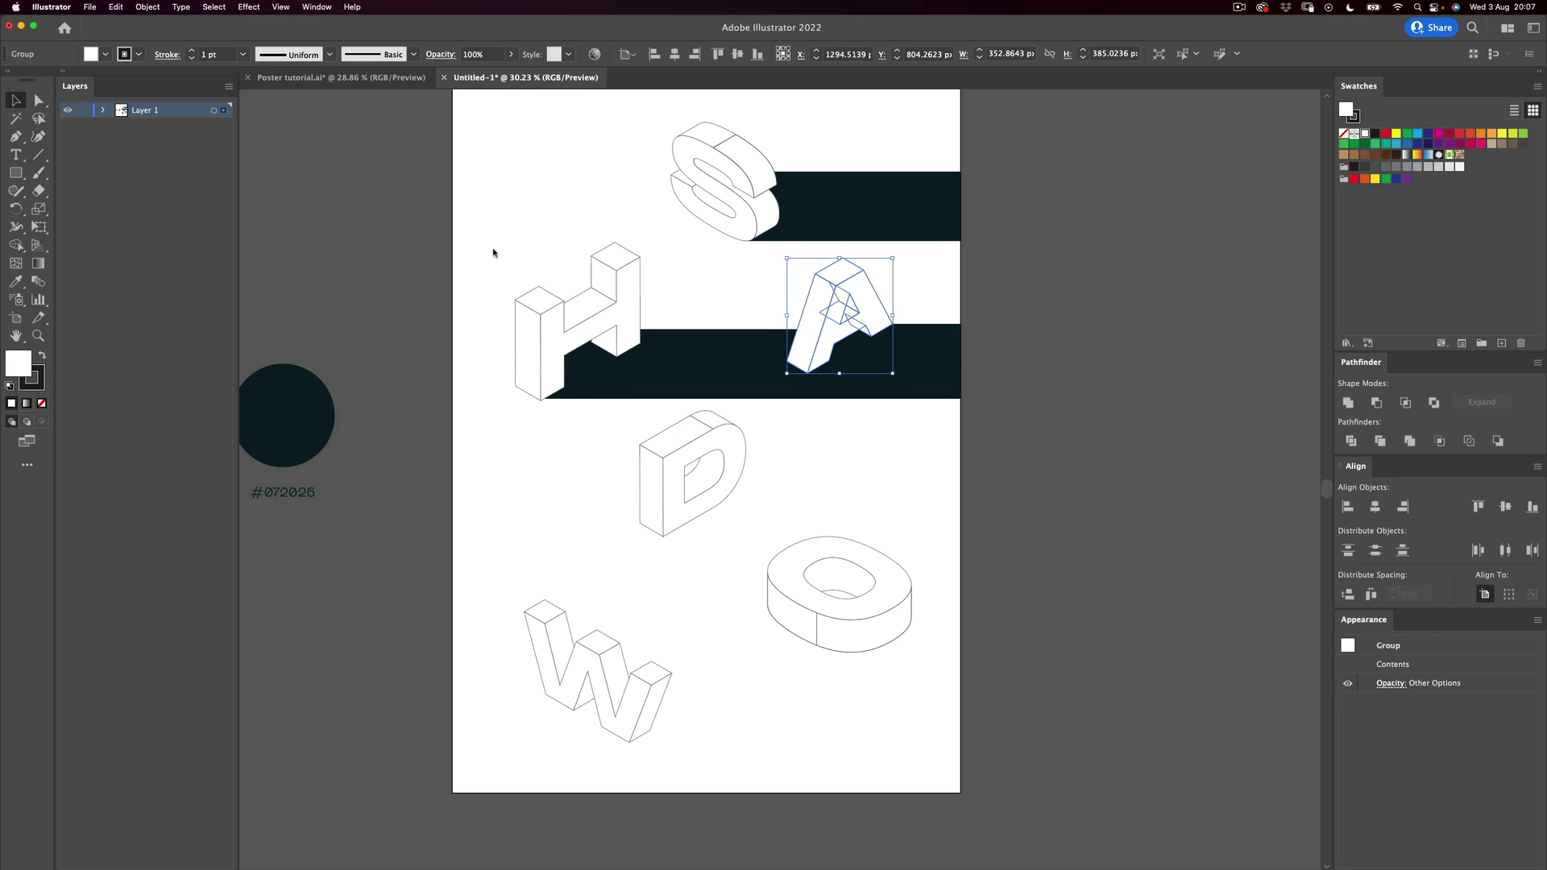
left_click_drag(493, 245, 611, 407)
left_click_drag(600, 339, 600, 360)
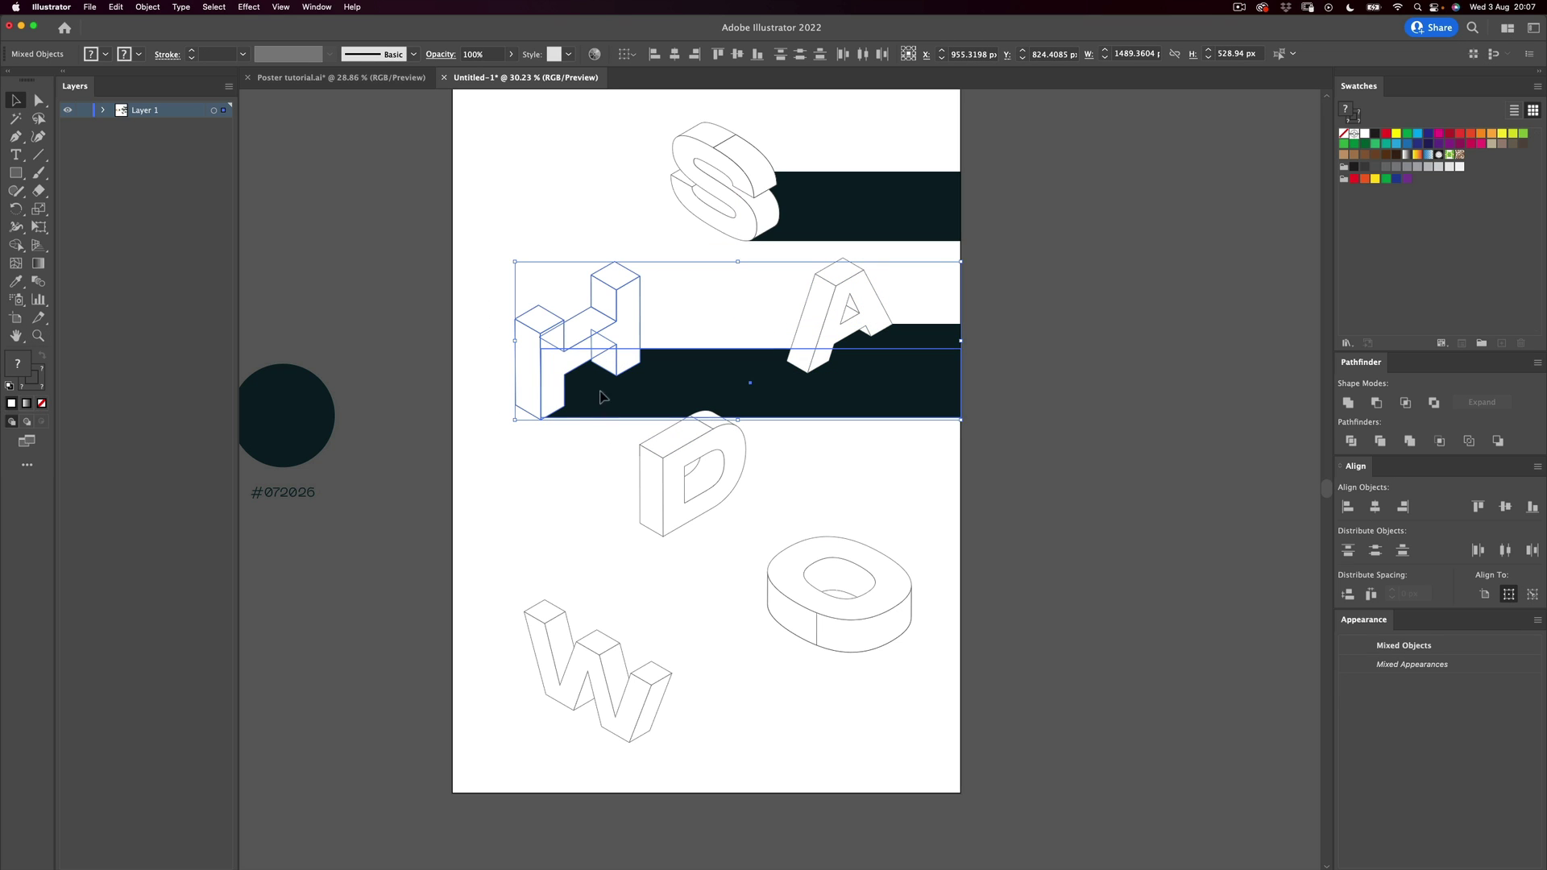
left_click(1069, 390)
Step: Duplicate the A's shadow rectangle straight down to beside the D
key("z")
left_click_drag(566, 419, 873, 334)
key("v")
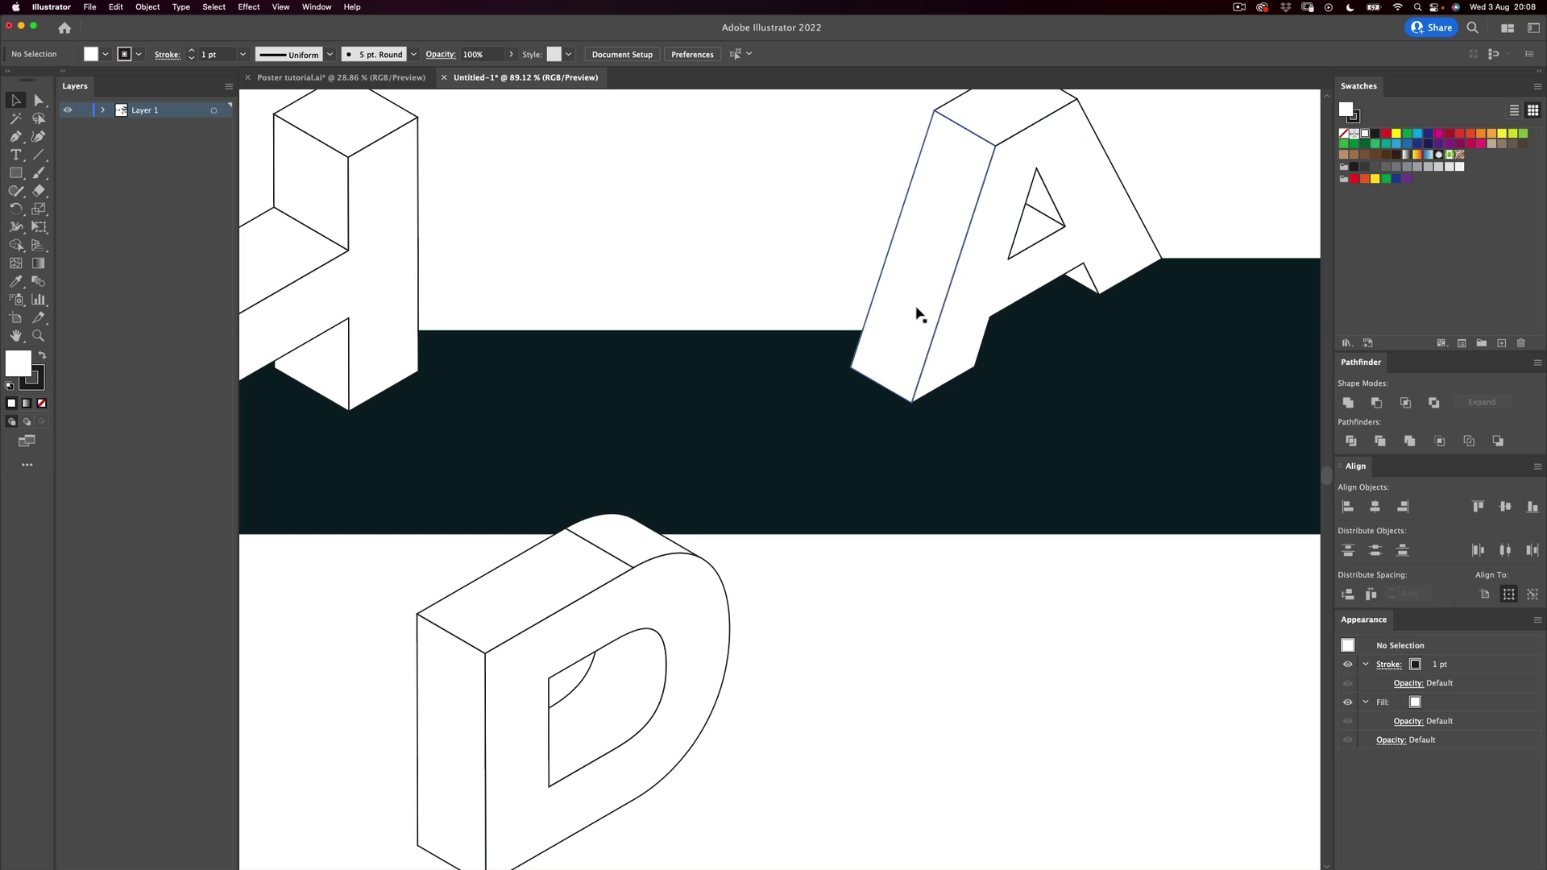
key("z")
left_click_drag(817, 380, 725, 417)
left_click_drag(632, 447, 638, 385)
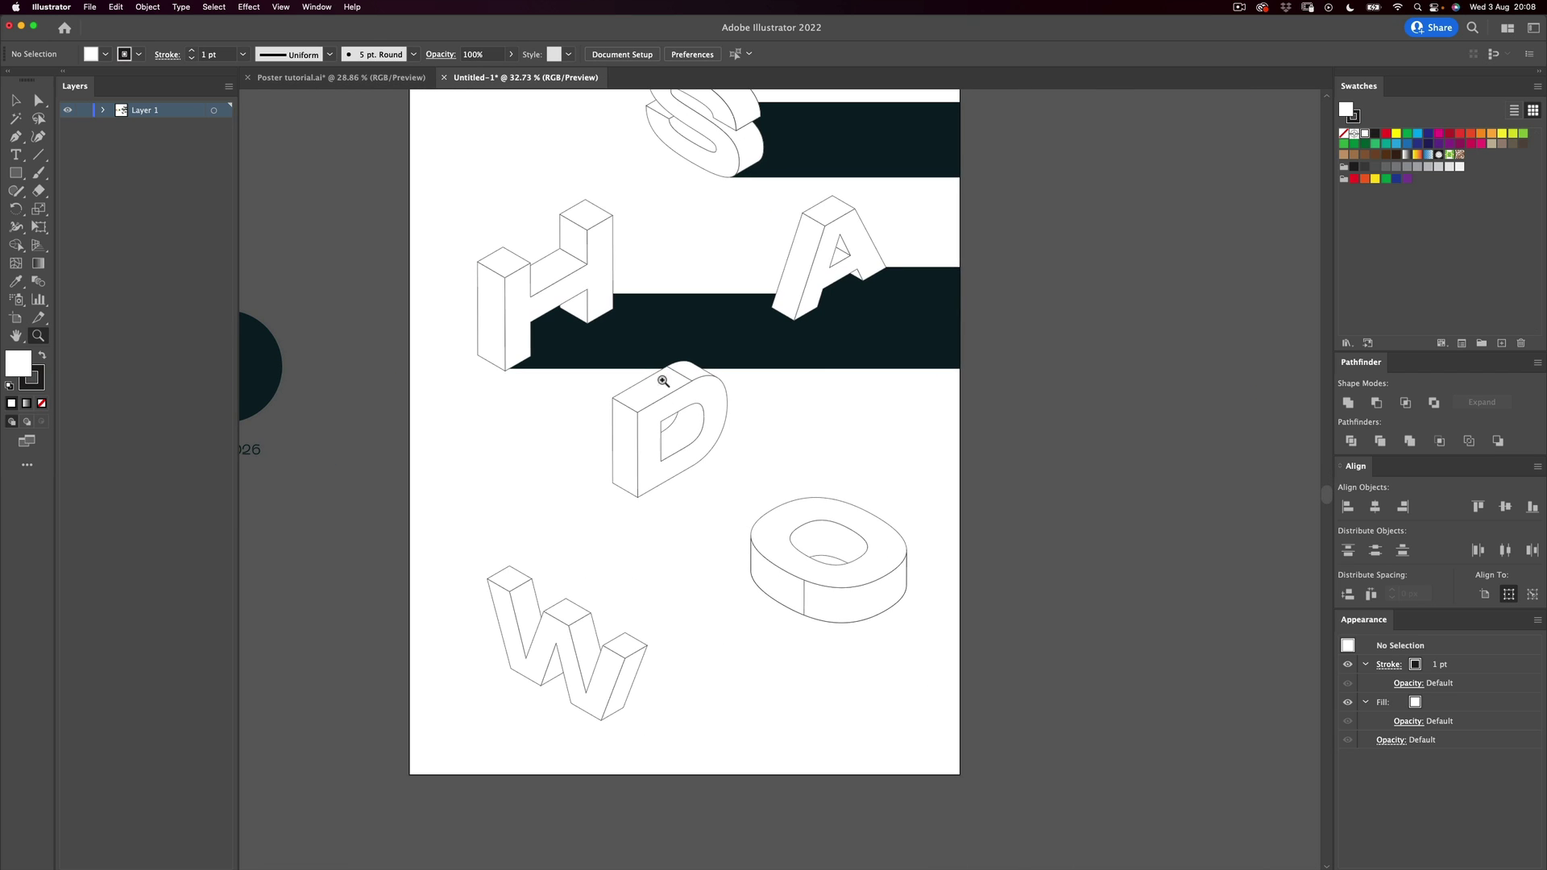
left_click(849, 345)
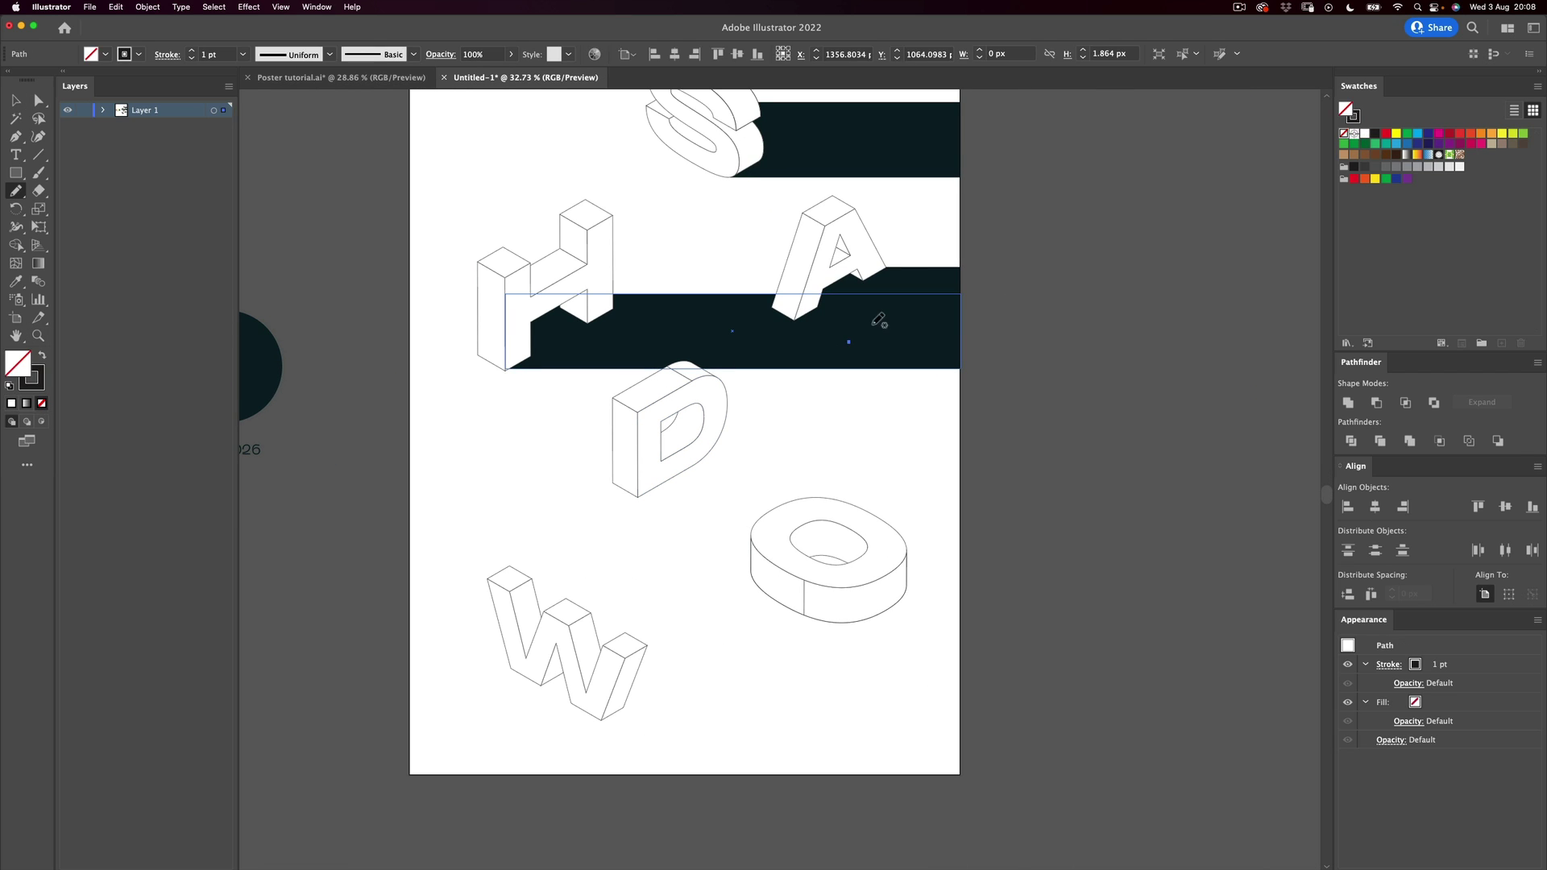
key("super+z")
key("v")
left_click(916, 281)
left_click_drag(919, 286, 919, 437)
Step: Extend the left end of the copied rectangle behind the D, making it about 873 px wide
key("e")
left_click_drag(794, 443, 709, 455)
key("super+z")
key("a")
left_click_drag(796, 479, 796, 478)
left_click_drag(794, 471, 684, 485)
key("e")
mouse_move(819, 471)
left_mouse_down()
mouse_move(822, 494)
mouse_move(830, 484)
left_mouse_up()
key("super+z")
key("a")
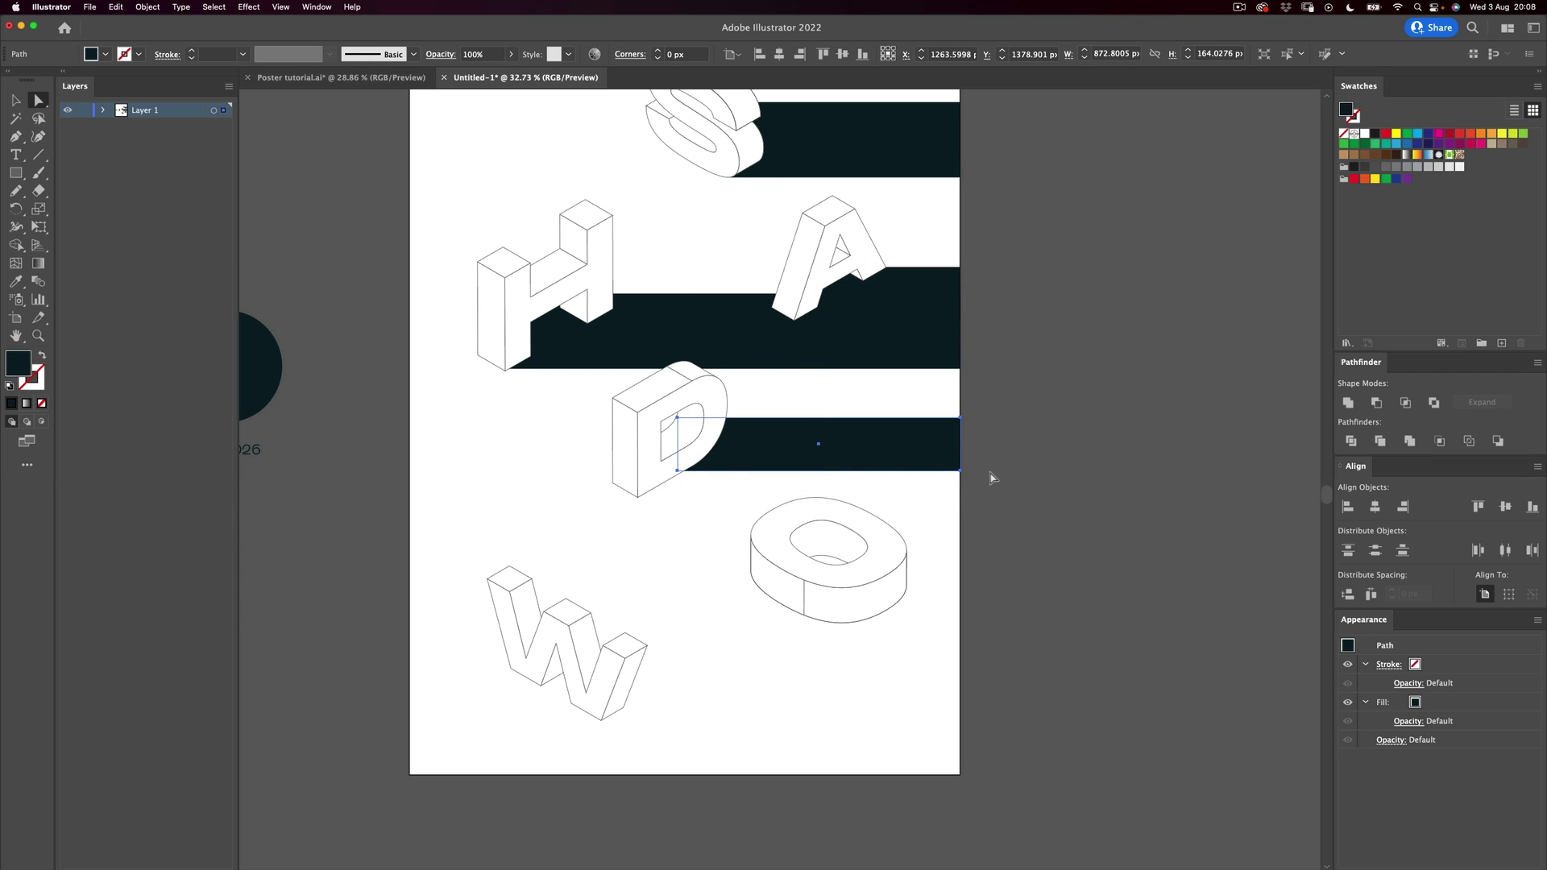
Step: Lower the bottom edge of the D's shadow to the D's base and pull its lower-left point to the front bottom corner
left_click(681, 481)
left_click(959, 471)
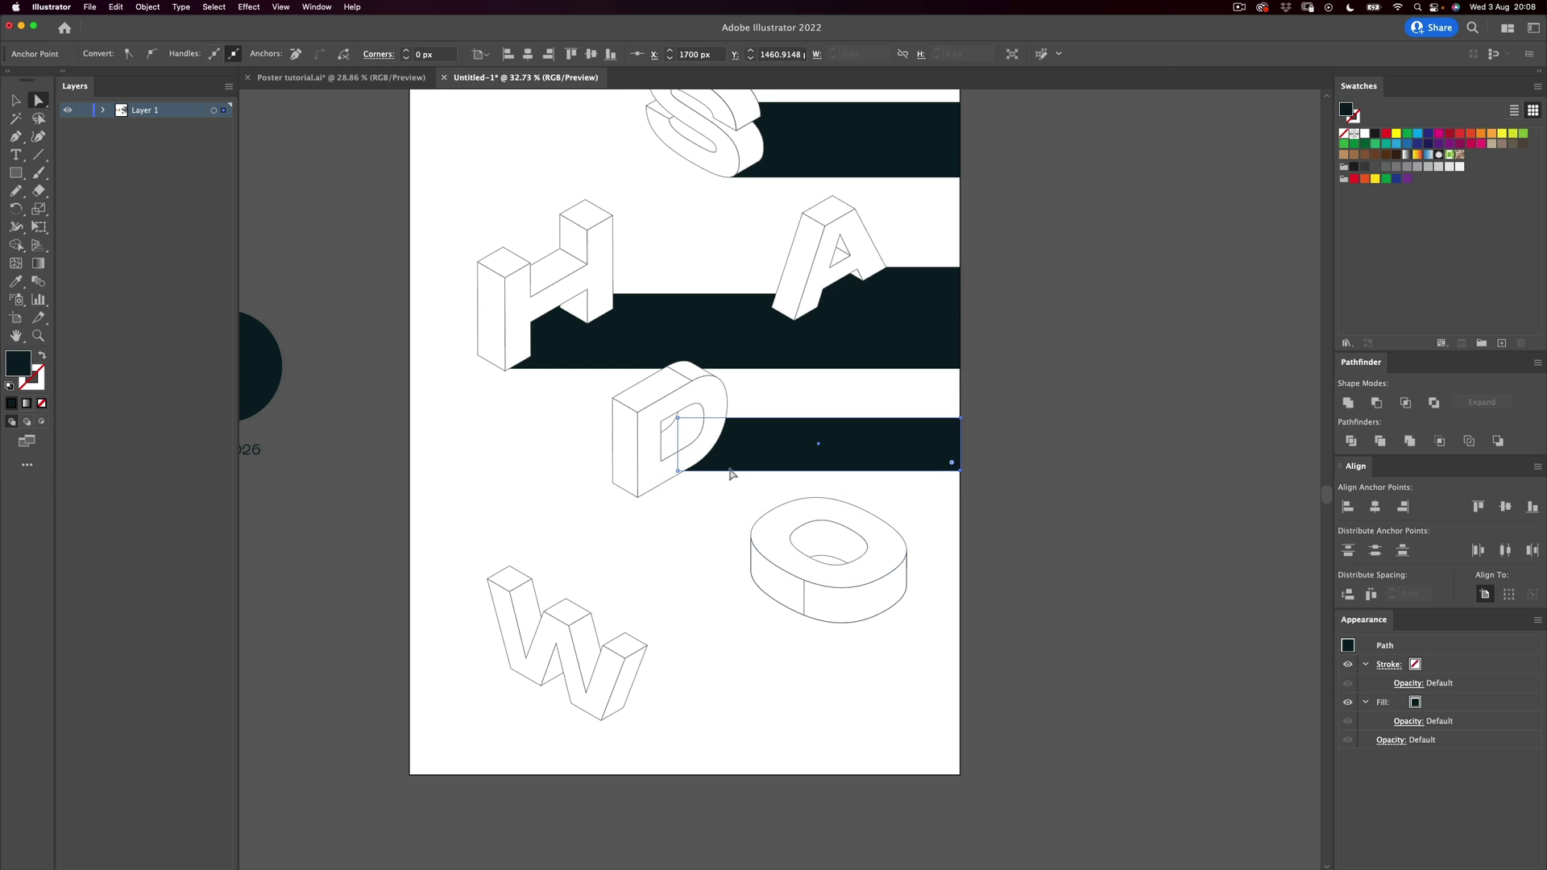
left_click_drag(680, 474, 640, 501)
key("v")
left_click(597, 570)
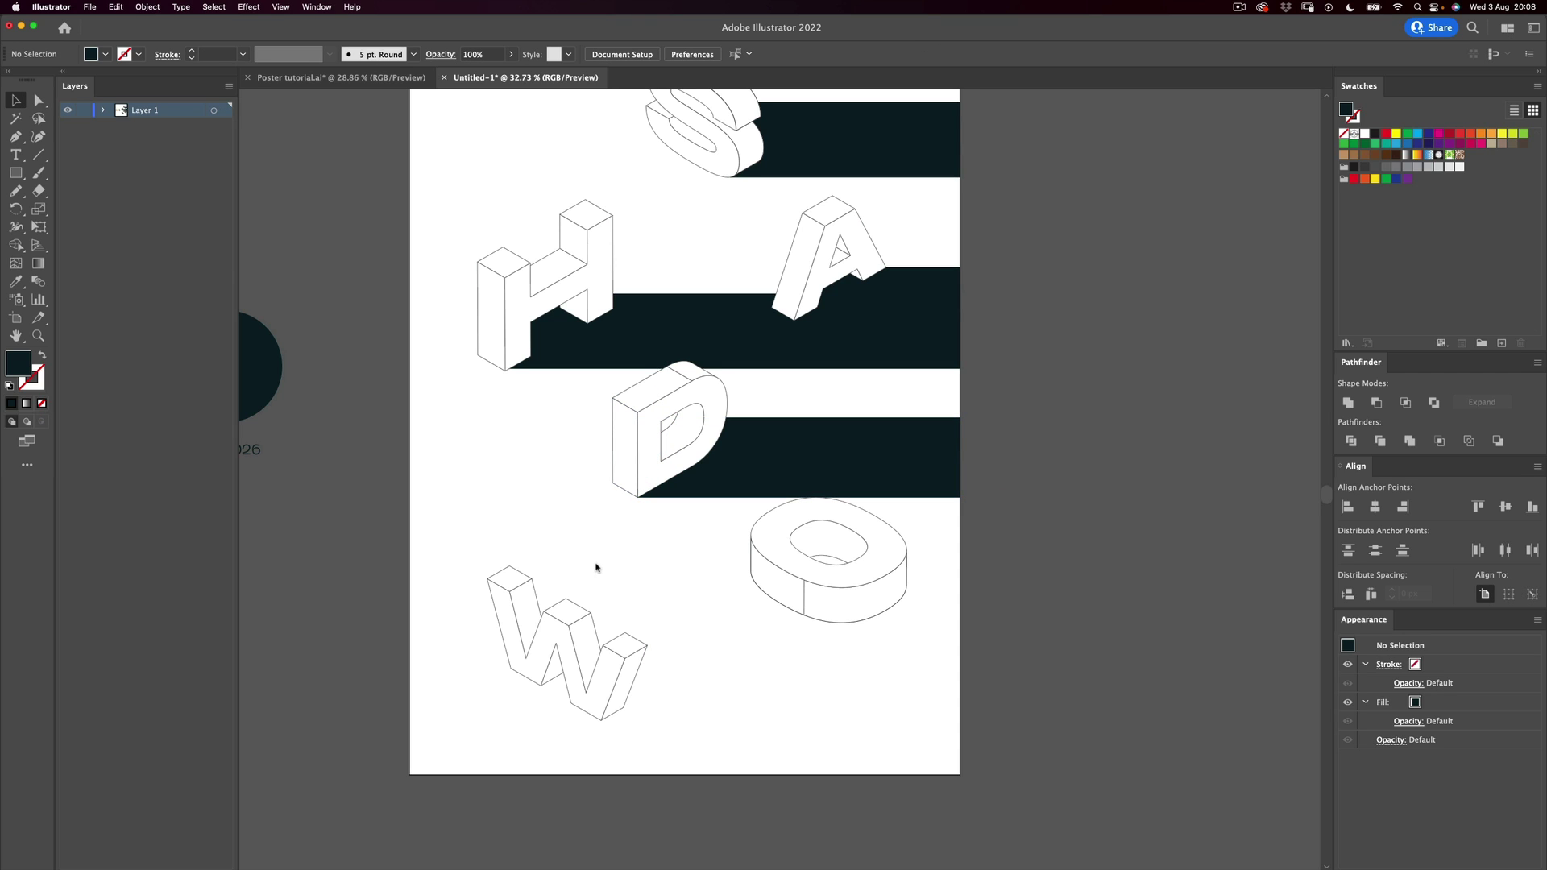
Step: Move the O left and slightly down, away from the D's shadow
scroll(661, 544, "right", 3)
scroll(661, 544, "down", 1)
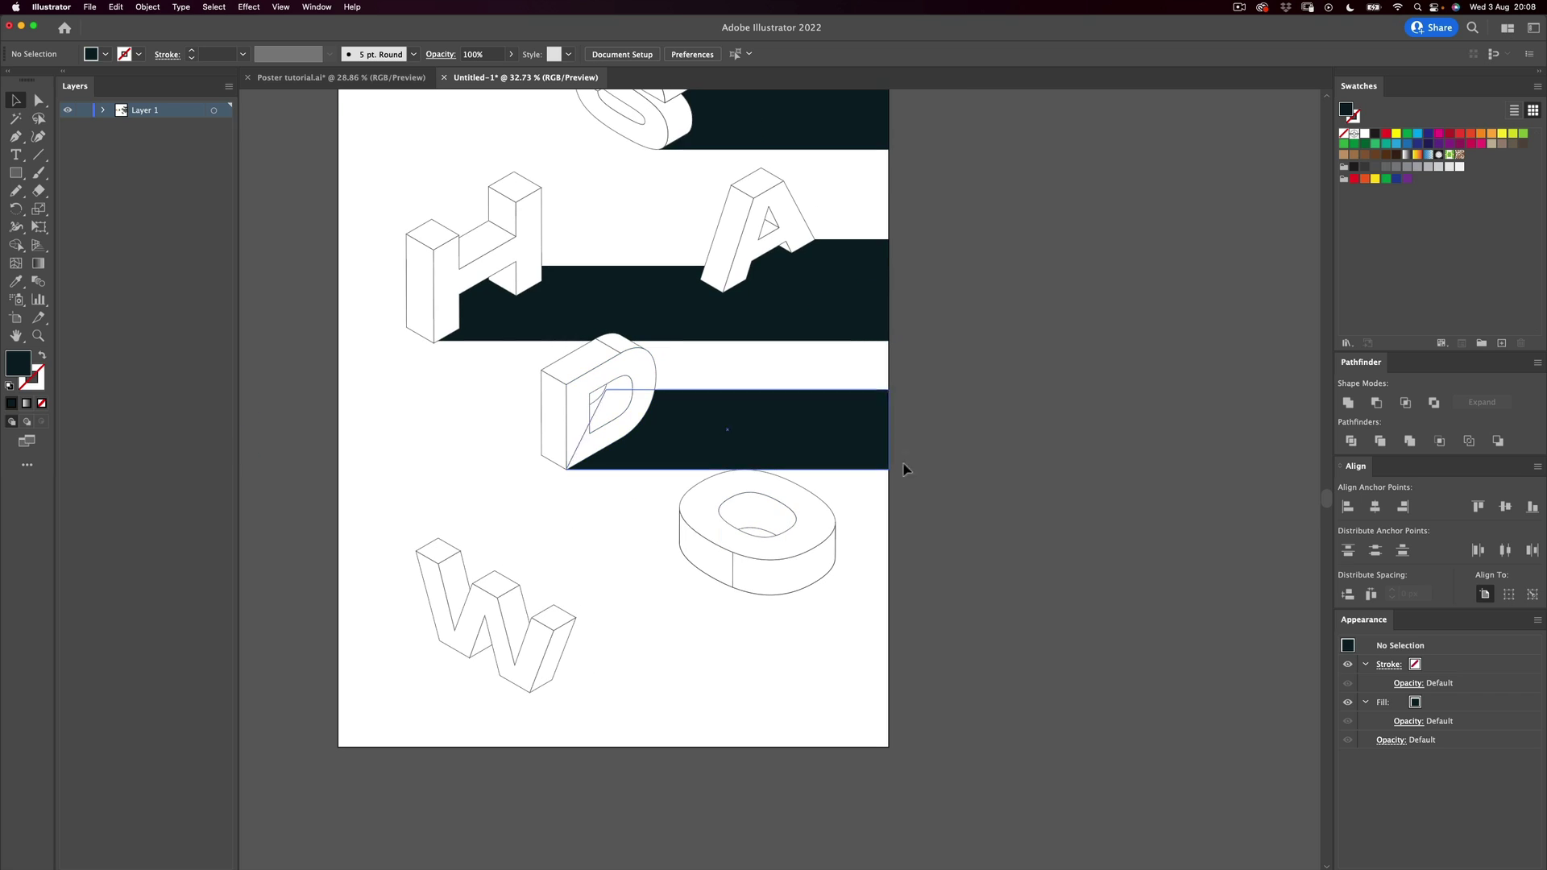
left_click_drag(792, 560, 753, 577)
left_click(869, 496)
Step: Draw a rectangle about 556 by 373 px from the O's middle to the artboard's right edge, and shift its left edge slightly right
key("m")
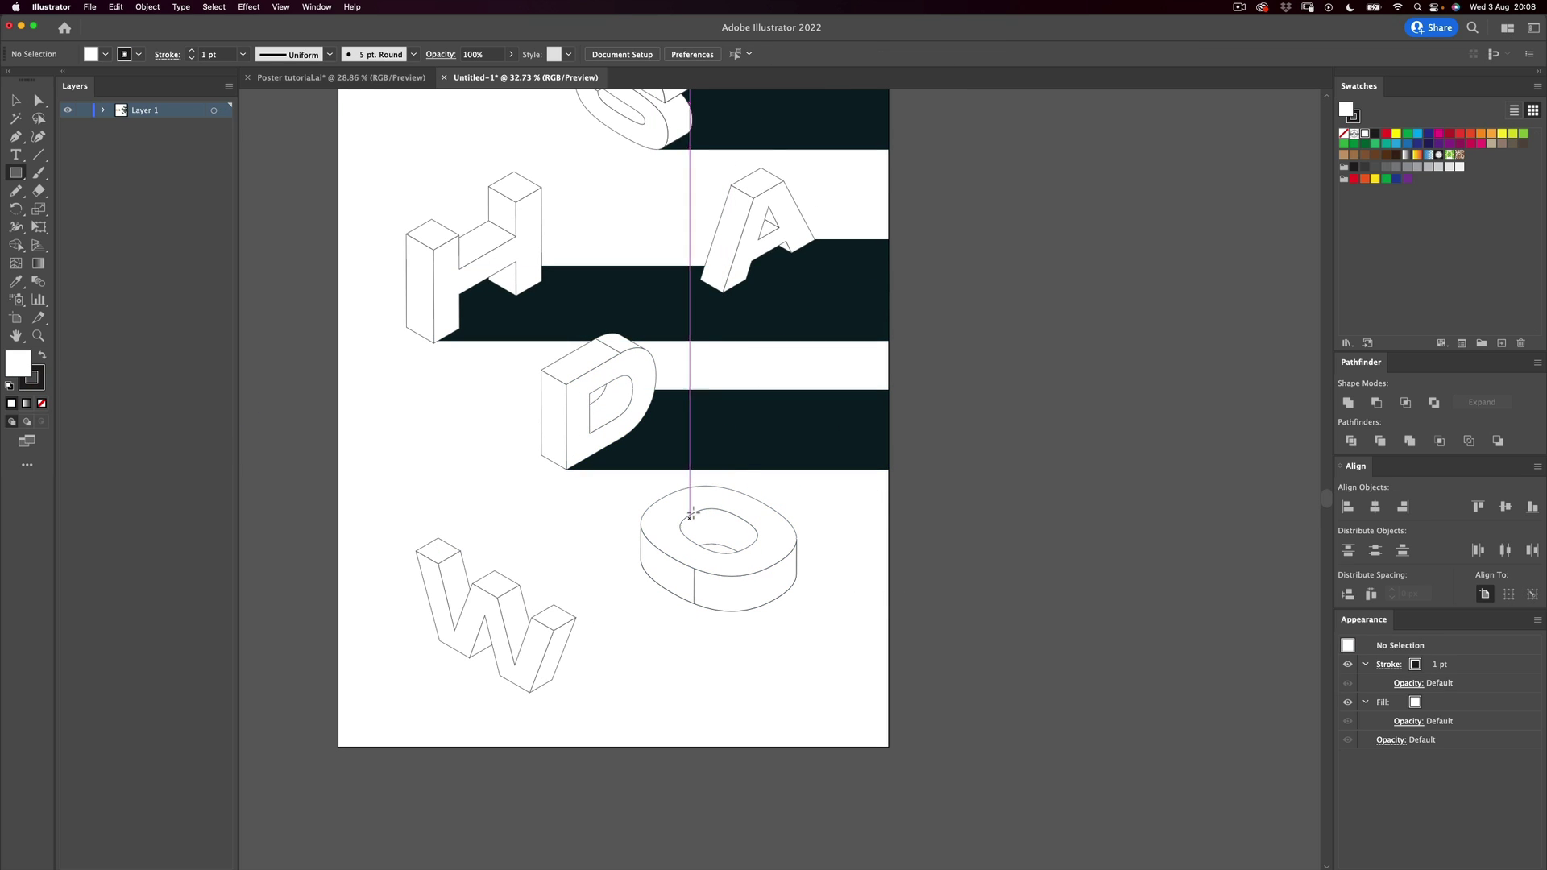
left_click_drag(708, 491, 889, 612)
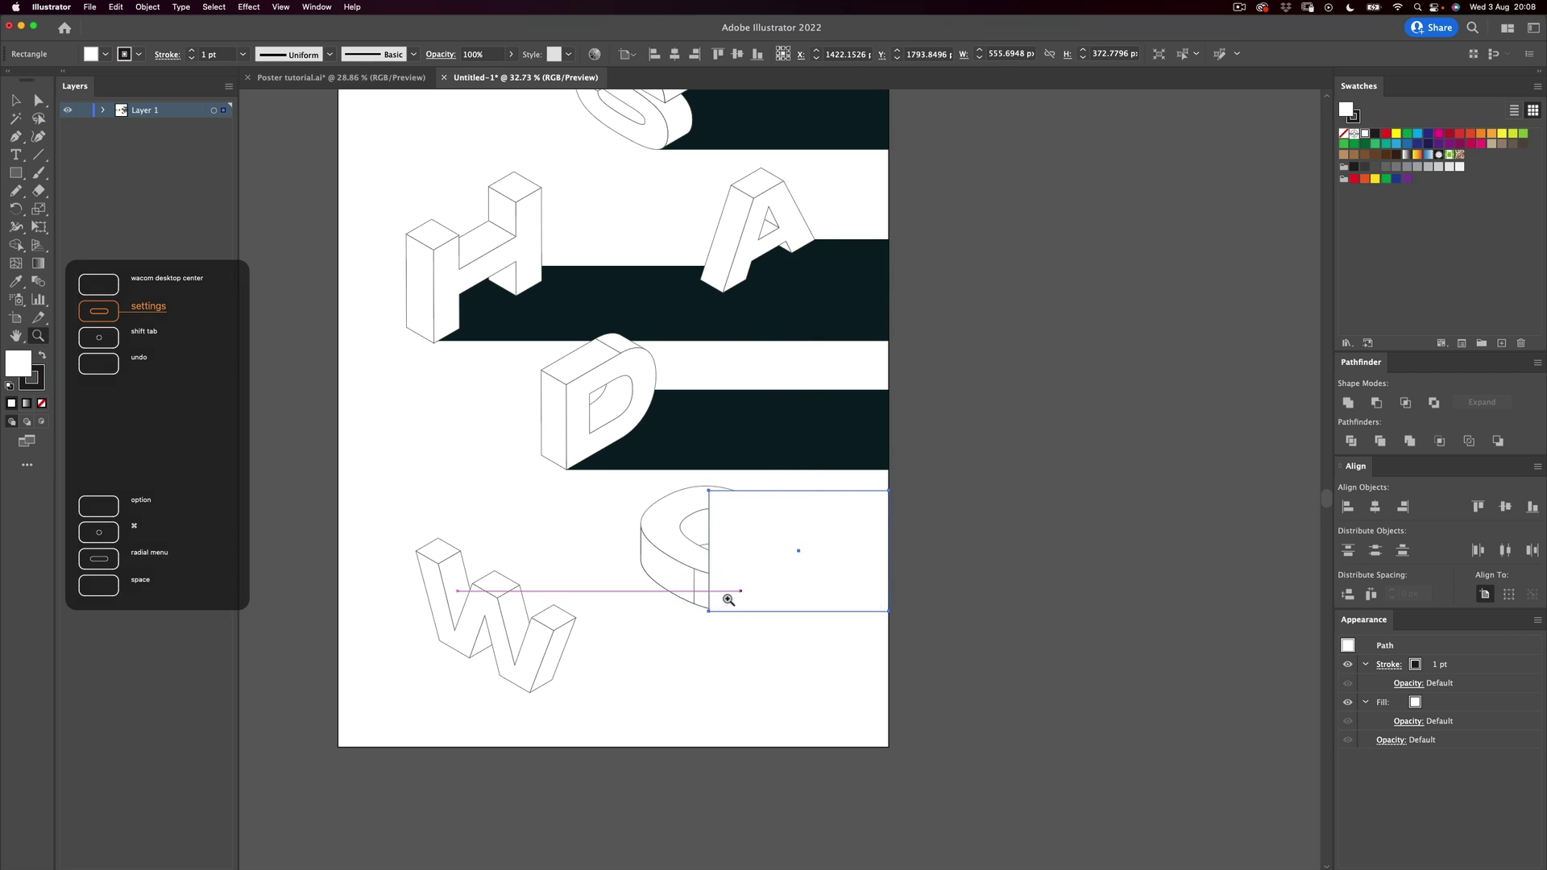
scroll(732, 600, "up", 7)
key("e")
left_click_drag(685, 498, 722, 499)
key("a")
left_click(732, 374)
key("v")
left_click(761, 389)
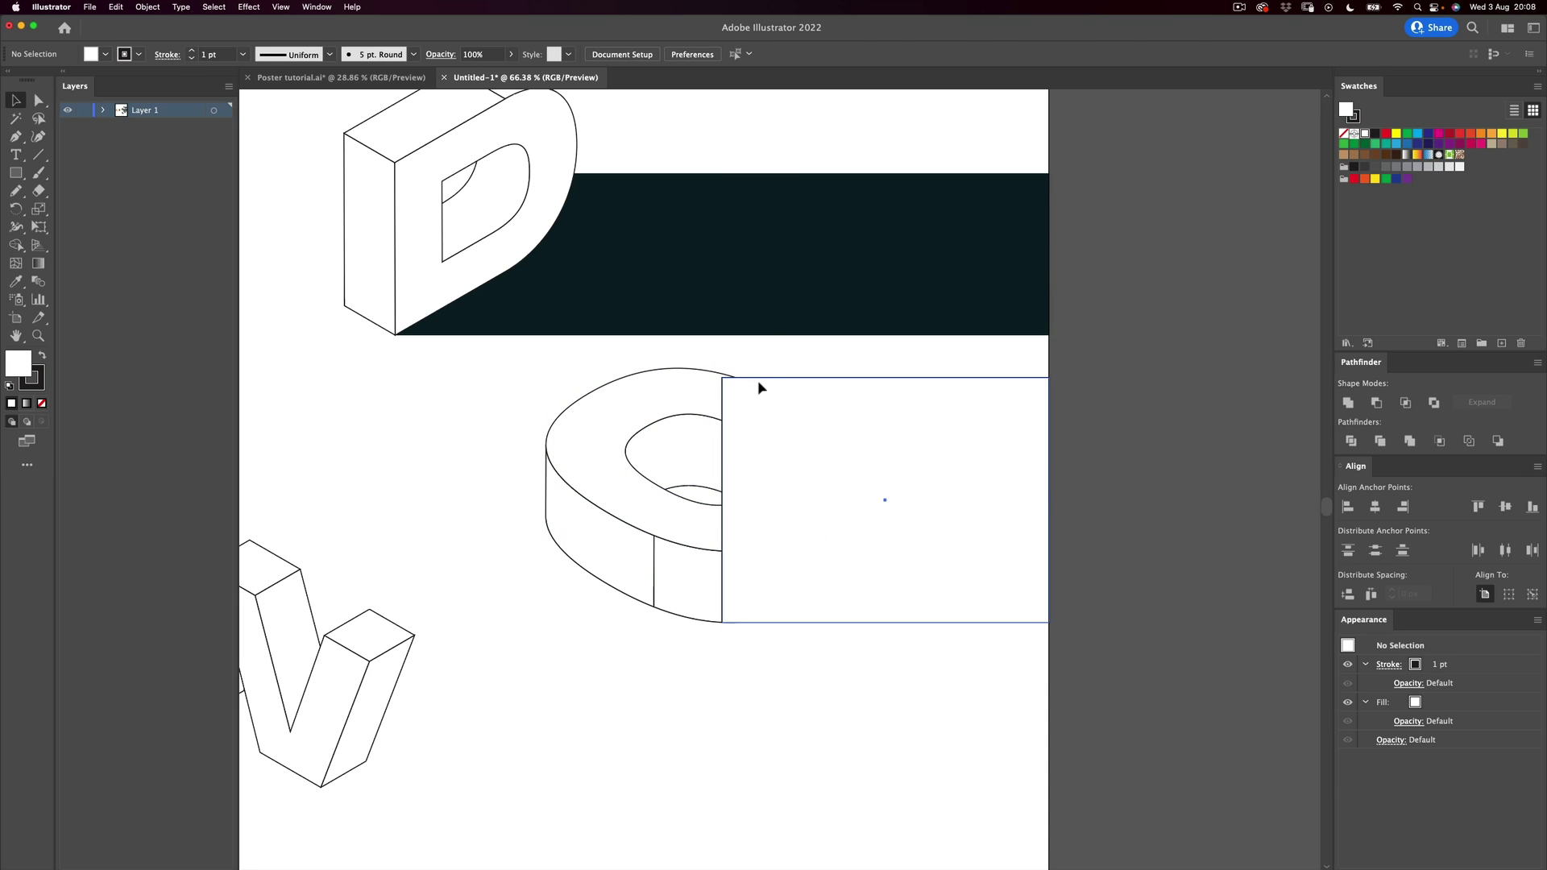
Step: Add an anchor point midway on the rectangle's left edge and pull it left to the rim of the O's hole
key("p")
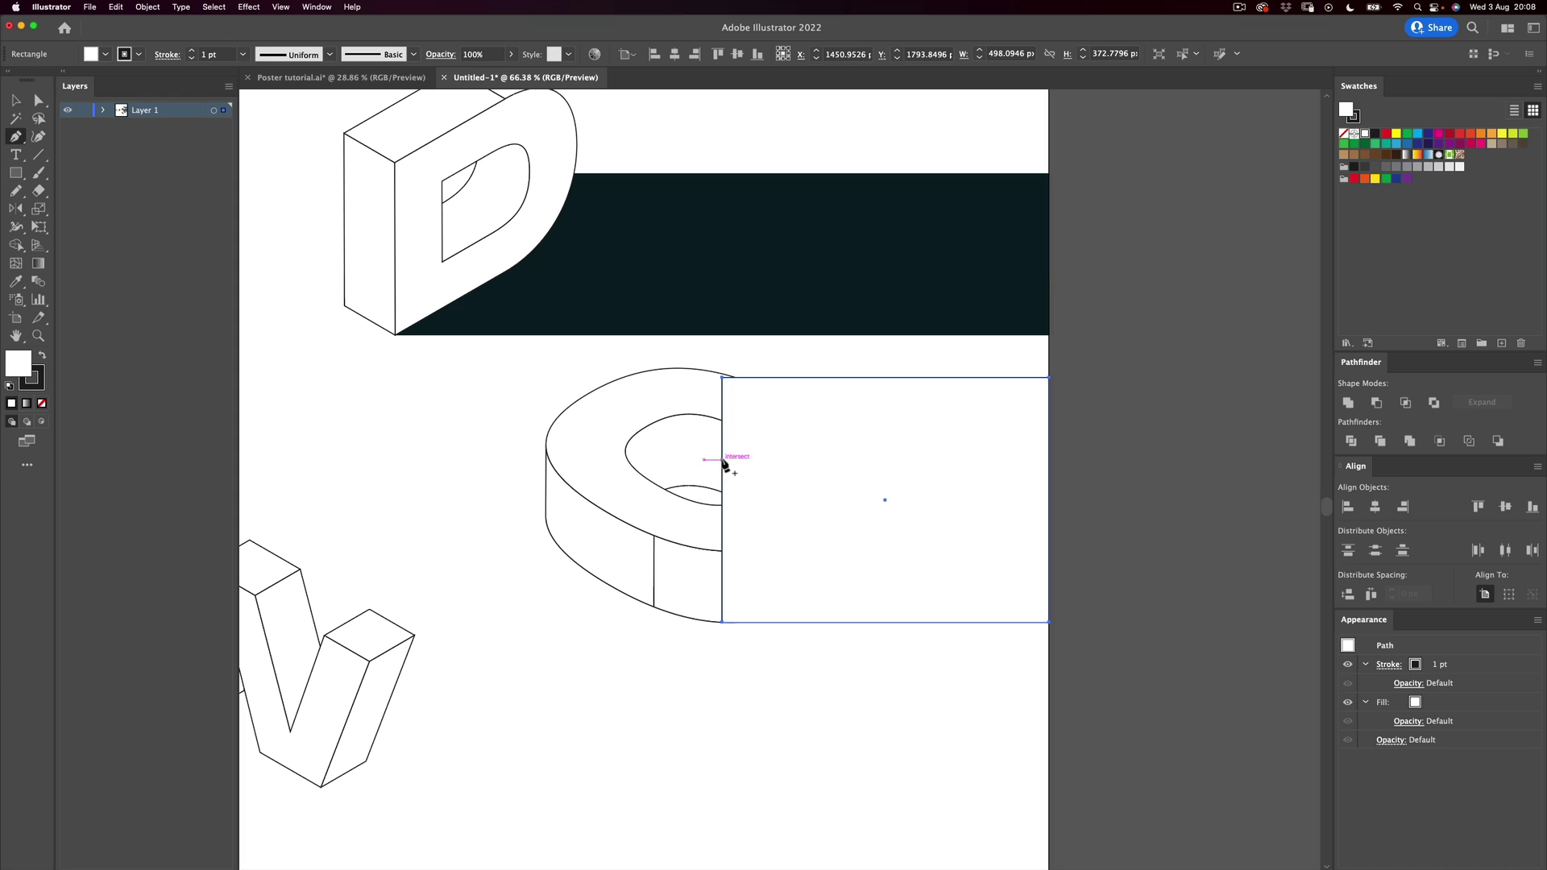
left_click(722, 460)
key("a")
left_click_drag(722, 460, 625, 462)
left_click_drag(773, 445, 660, 509)
scroll(660, 510, "down", 1)
Step: Send the O's shadow shape behind the letter and raise its top edge slightly to fit the O's outline
key("v")
left_click(882, 477)
key("super+shift+bracketleft")
key("z")
left_click_drag(740, 403, 881, 370)
key("a")
left_click(742, 403)
left_click(878, 436)
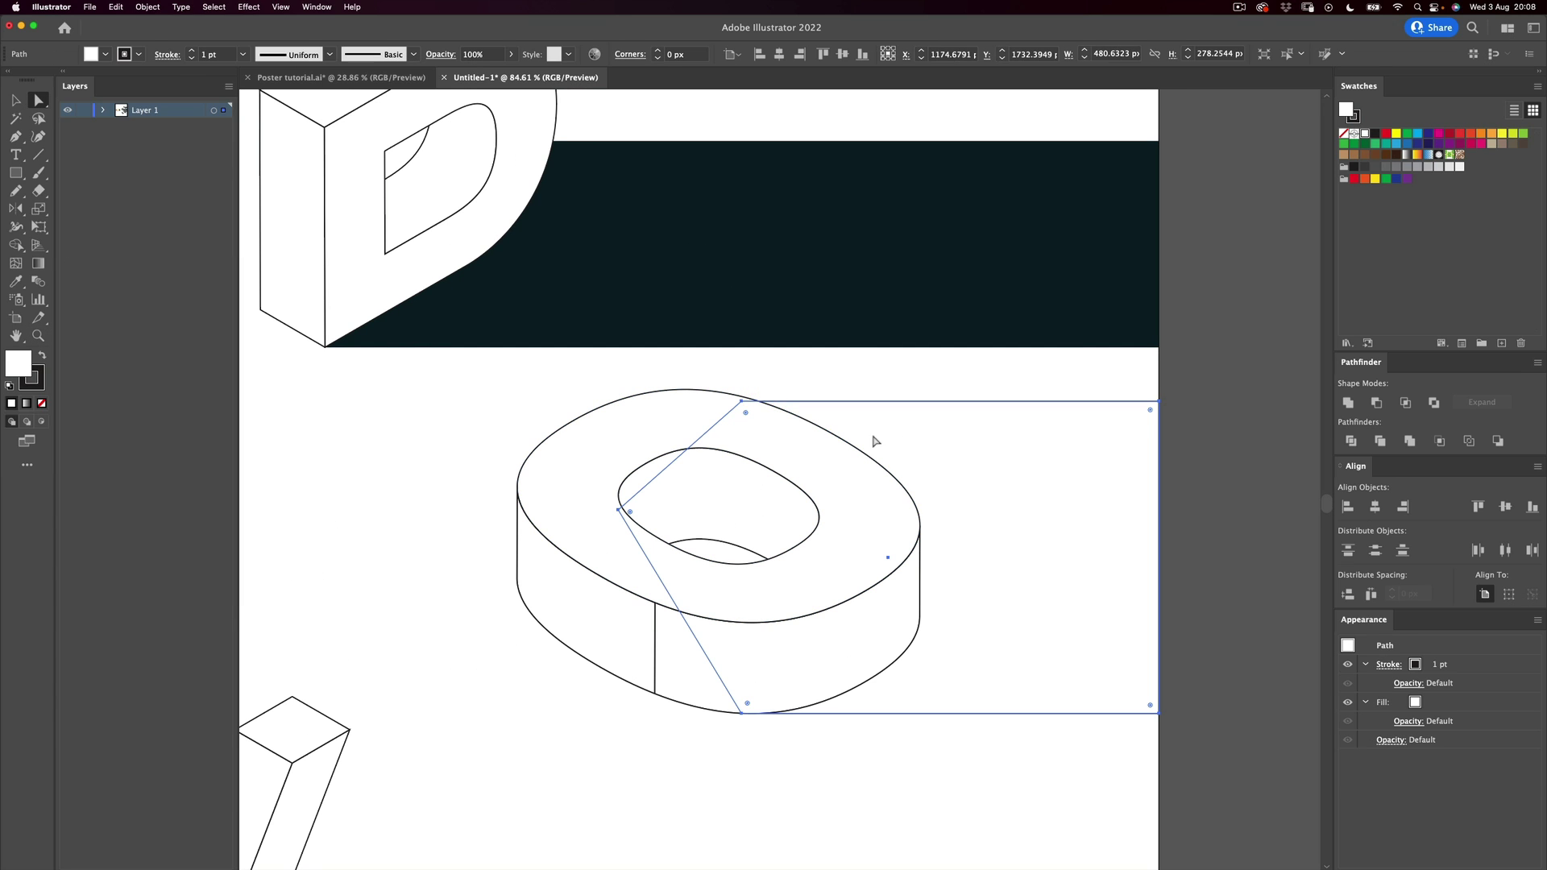
left_click(741, 401)
left_click_drag(1161, 401, 1159, 396)
Step: Give the O's shadow shape the same dark, strokeless fill as the D's shadow
key("v")
scroll(1152, 397, "down", 5)
scroll(1152, 397, "up", 2)
left_click_drag(1055, 457, 836, 473)
key("i")
left_click(830, 337)
key("v")
left_click(959, 331)
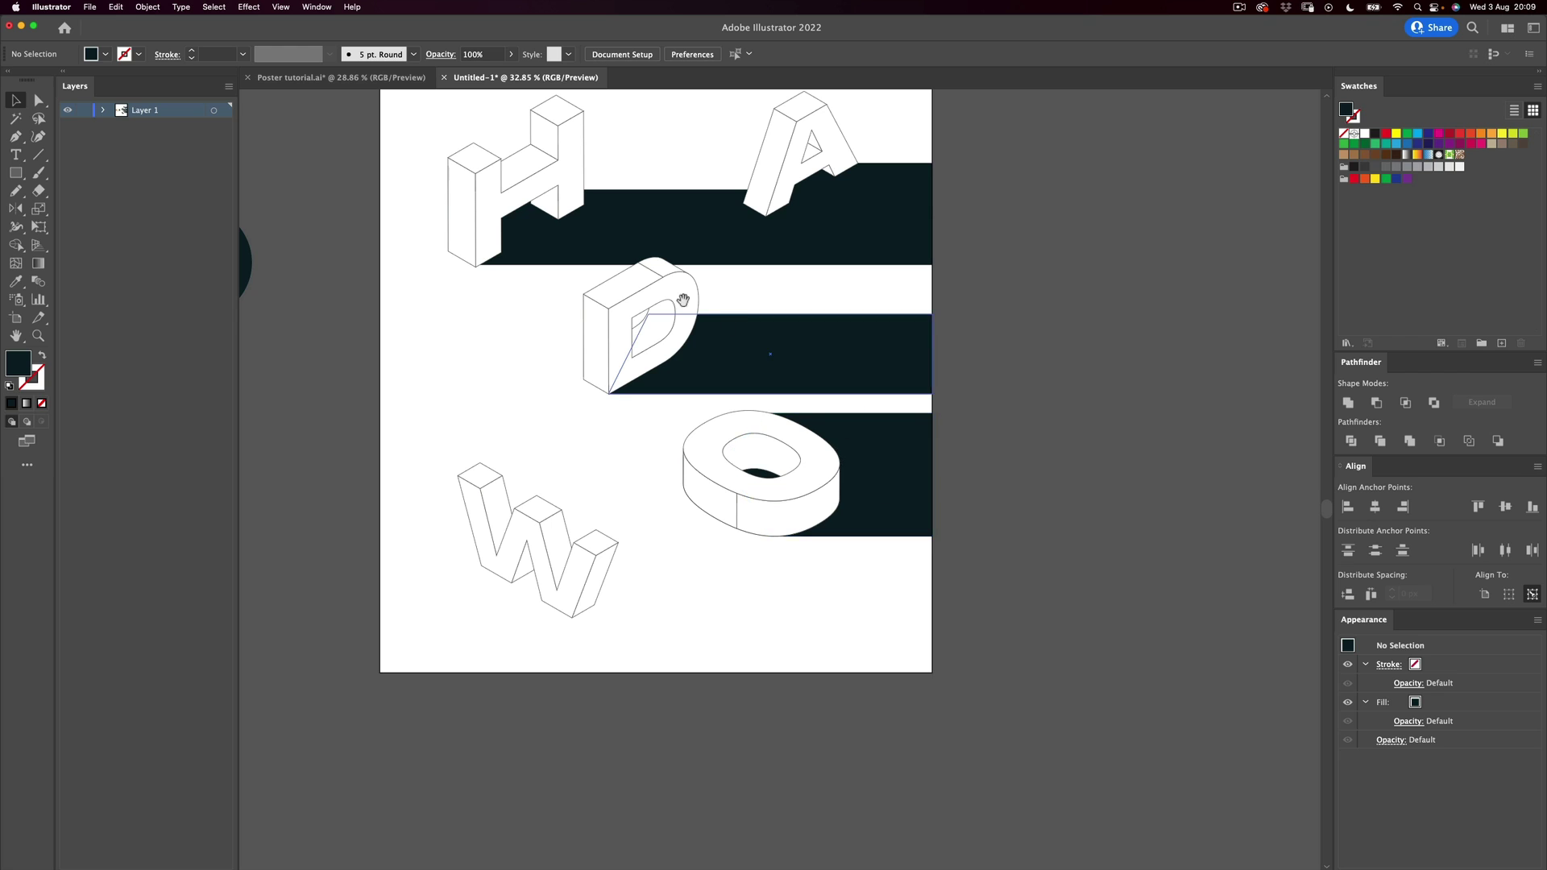
Step: Move the W slightly down and draw a rectangle from its middle to the artboard's right edge, level with its base
scroll(693, 346, "up", 5)
left_click_drag(732, 349, 686, 462)
left_click_drag(686, 462, 702, 392)
left_click_drag(625, 509, 630, 513)
key("m")
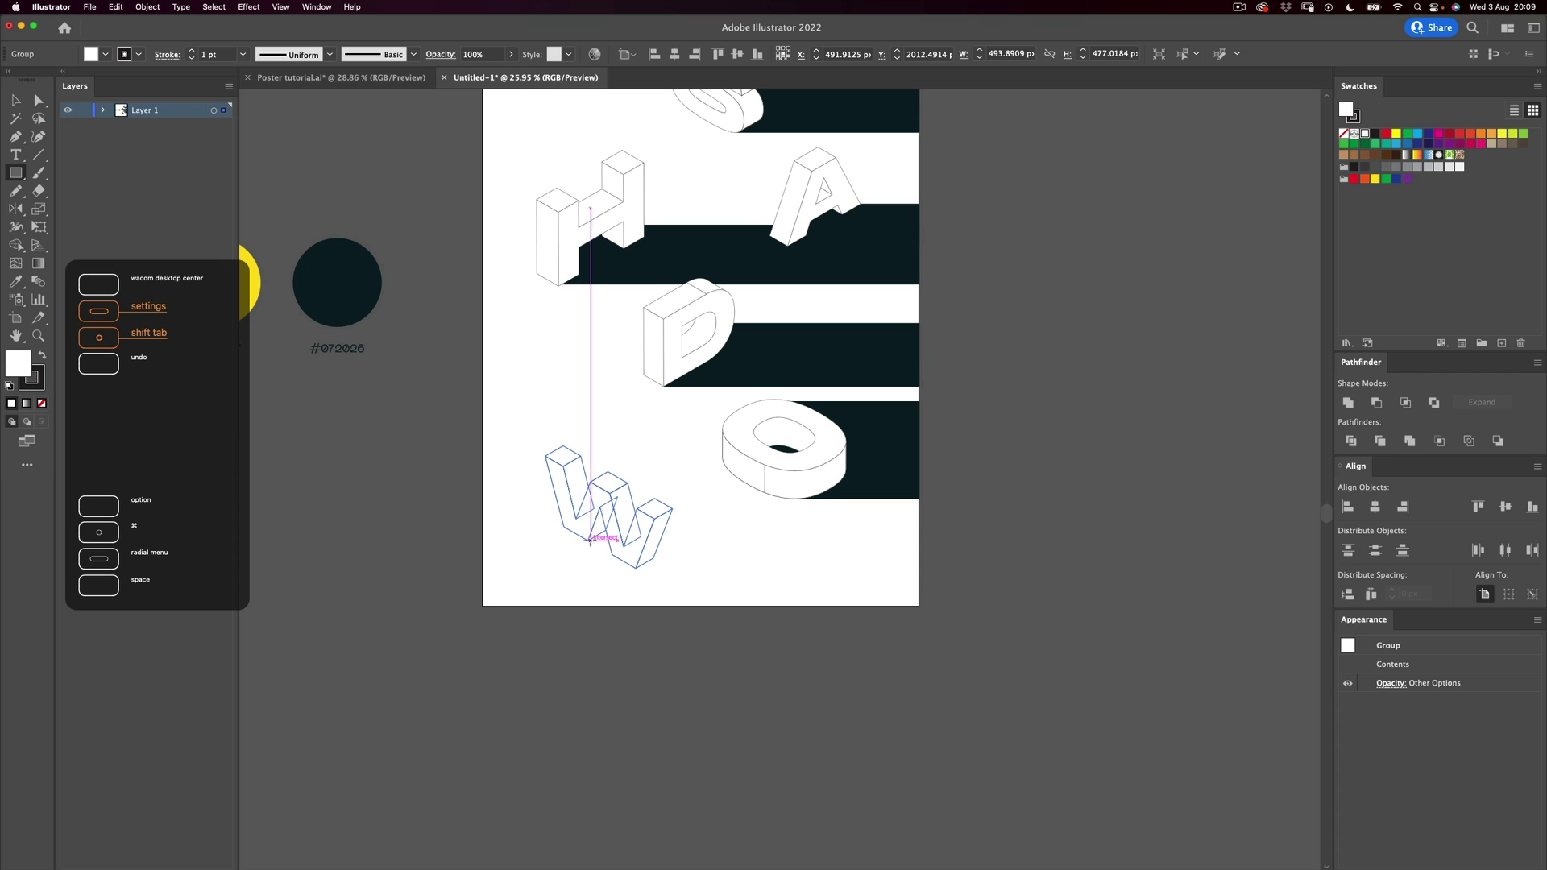
left_click_drag(584, 499, 918, 568)
Step: Pull the rectangle's lower-left point to the W's front bottom corner and its upper-left point onto the W's first stroke
key("a")
scroll(601, 561, "up", 3)
left_click_drag(573, 572, 667, 574)
left_click_drag(570, 451, 542, 448)
Step: Give the W's shadow shape the dark strokeless fill of the other shadows and send it behind the letter
key("i")
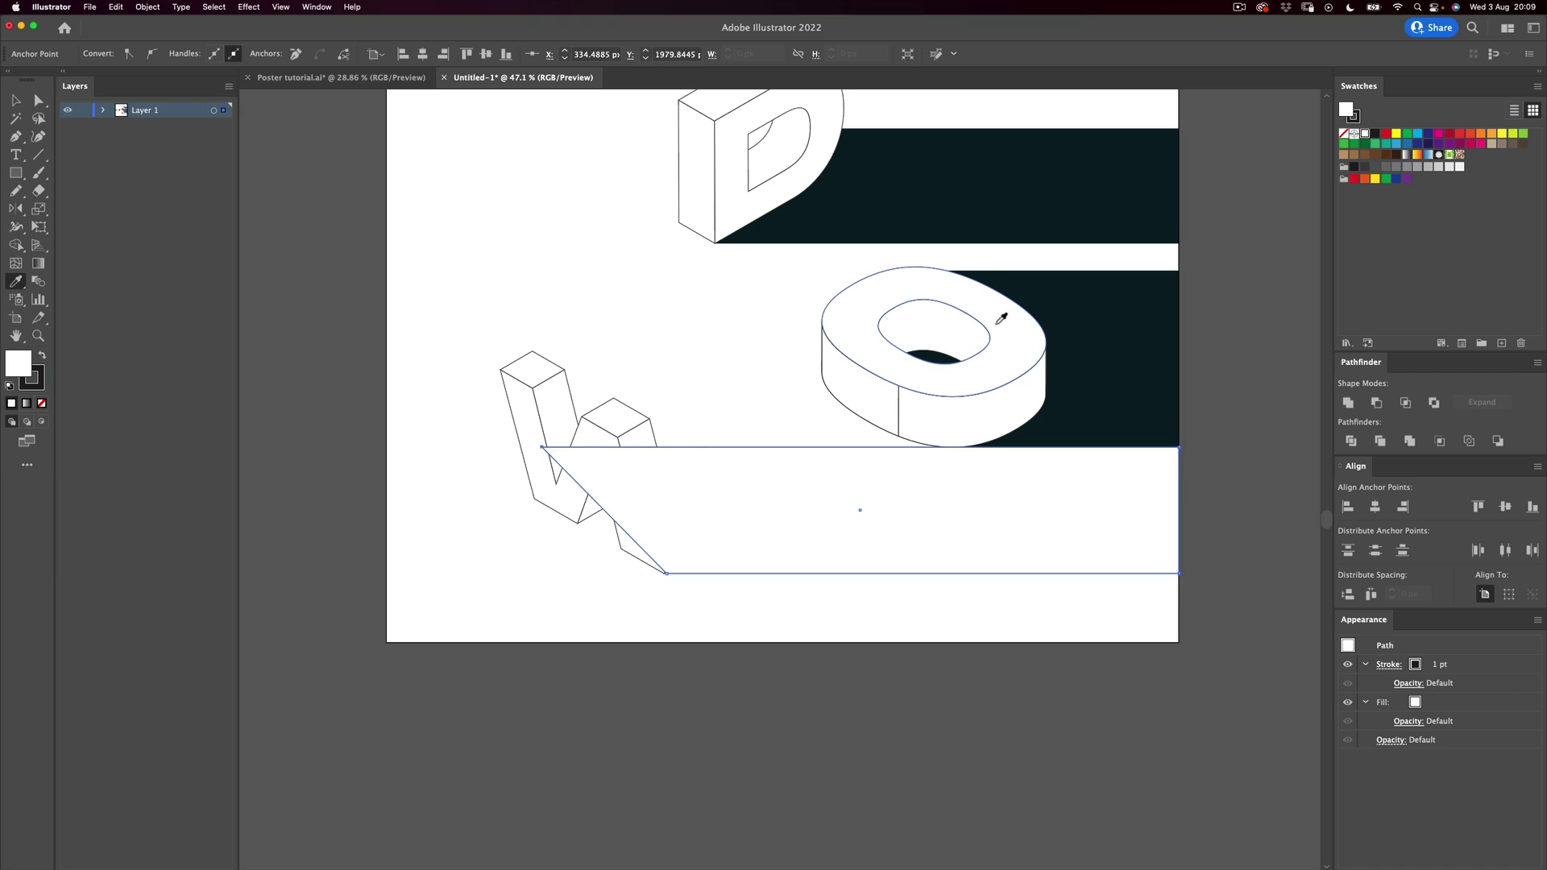
left_click(999, 318)
key("super+shift+bracketleft")
Step: Add an anchor point on the slanted edge of the W's shadow and align its left side with the letter's bottom corners
left_click_drag(723, 443, 651, 402)
left_click_drag(689, 546, 767, 445)
left_click_drag(698, 418, 823, 381)
key("p")
key("a")
left_click_drag(651, 420, 599, 434)
key("z")
key("a")
left_click_drag(734, 535, 629, 588)
key("z")
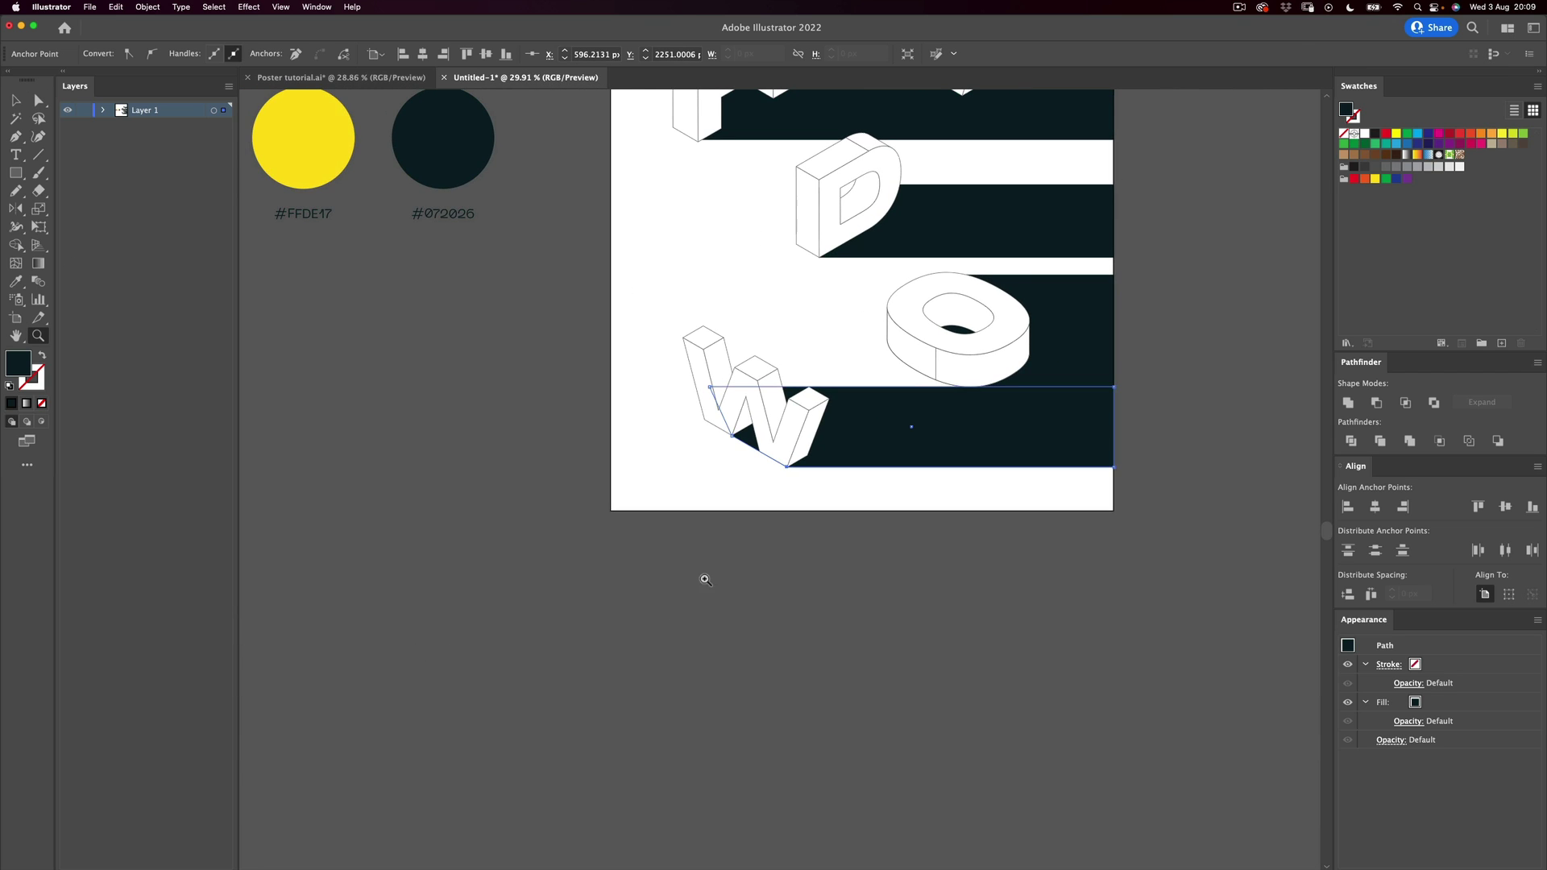
left_click_drag(614, 647, 616, 448)
Step: Shift the O and the A slightly up, each together with its shadow
key("v")
left_click_drag(793, 431, 760, 445)
key("z")
left_click_drag(845, 291, 873, 391)
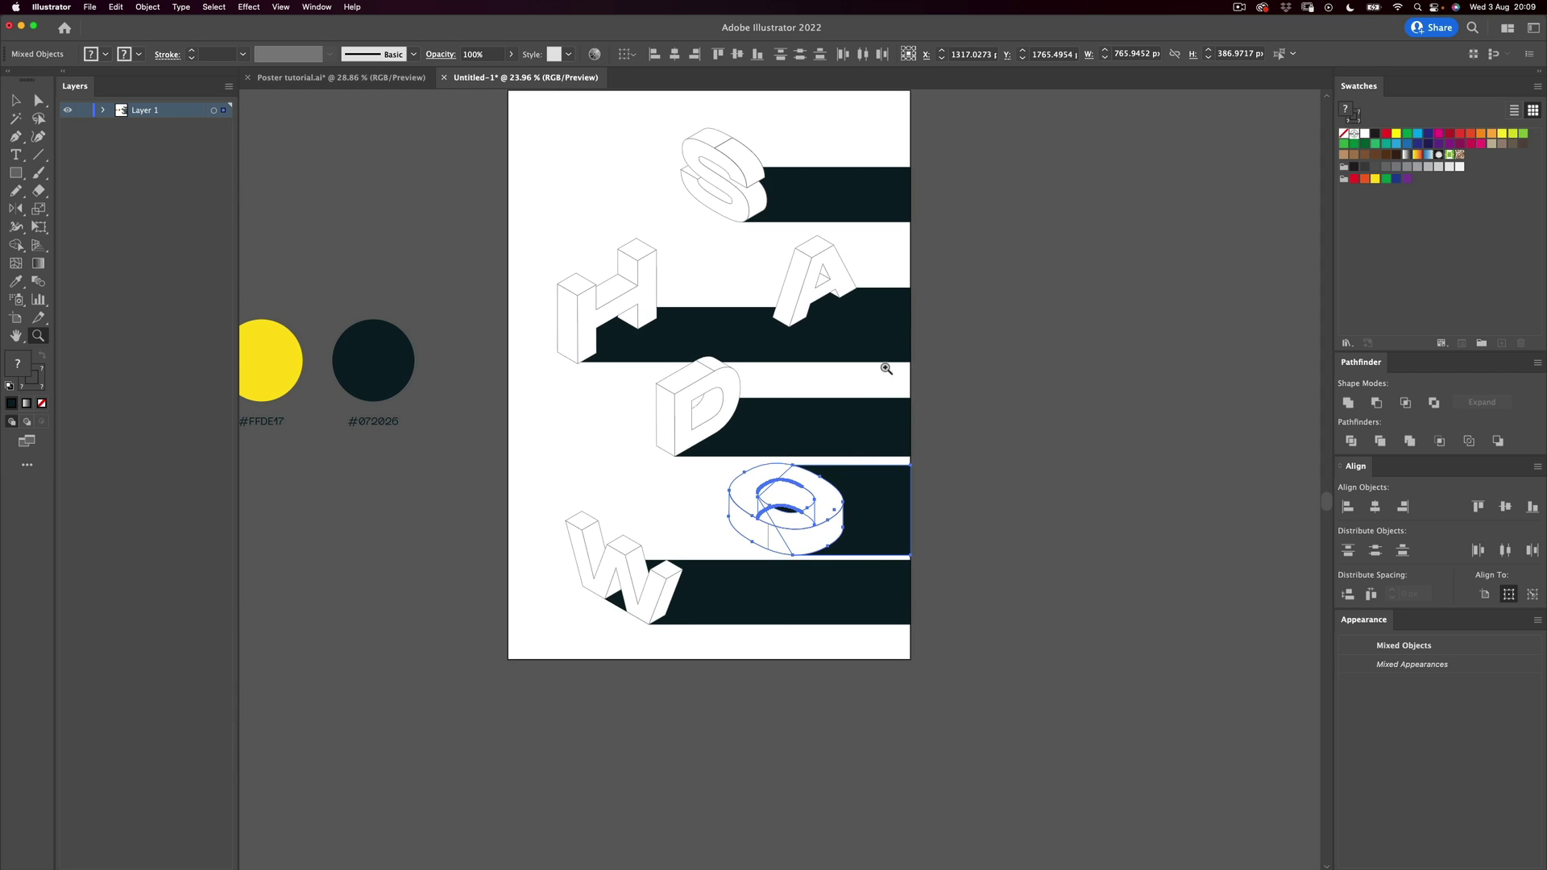
left_click_drag(927, 222, 922, 333)
key("v")
key("z")
left_click_drag(852, 406, 786, 432)
key("v")
key("z")
key("super+shift+a")
key("v")
left_click_drag(860, 572, 907, 503)
key("e")
key("z")
Step: Move the W together with its shadow slightly up
key("v")
scroll(796, 556, "down", 6)
left_click_drag(801, 618, 802, 618)
key("z")
left_click(931, 612)
key("v")
left_click_drag(930, 611, 926, 596)
key("z")
scroll(919, 585, "down", 4)
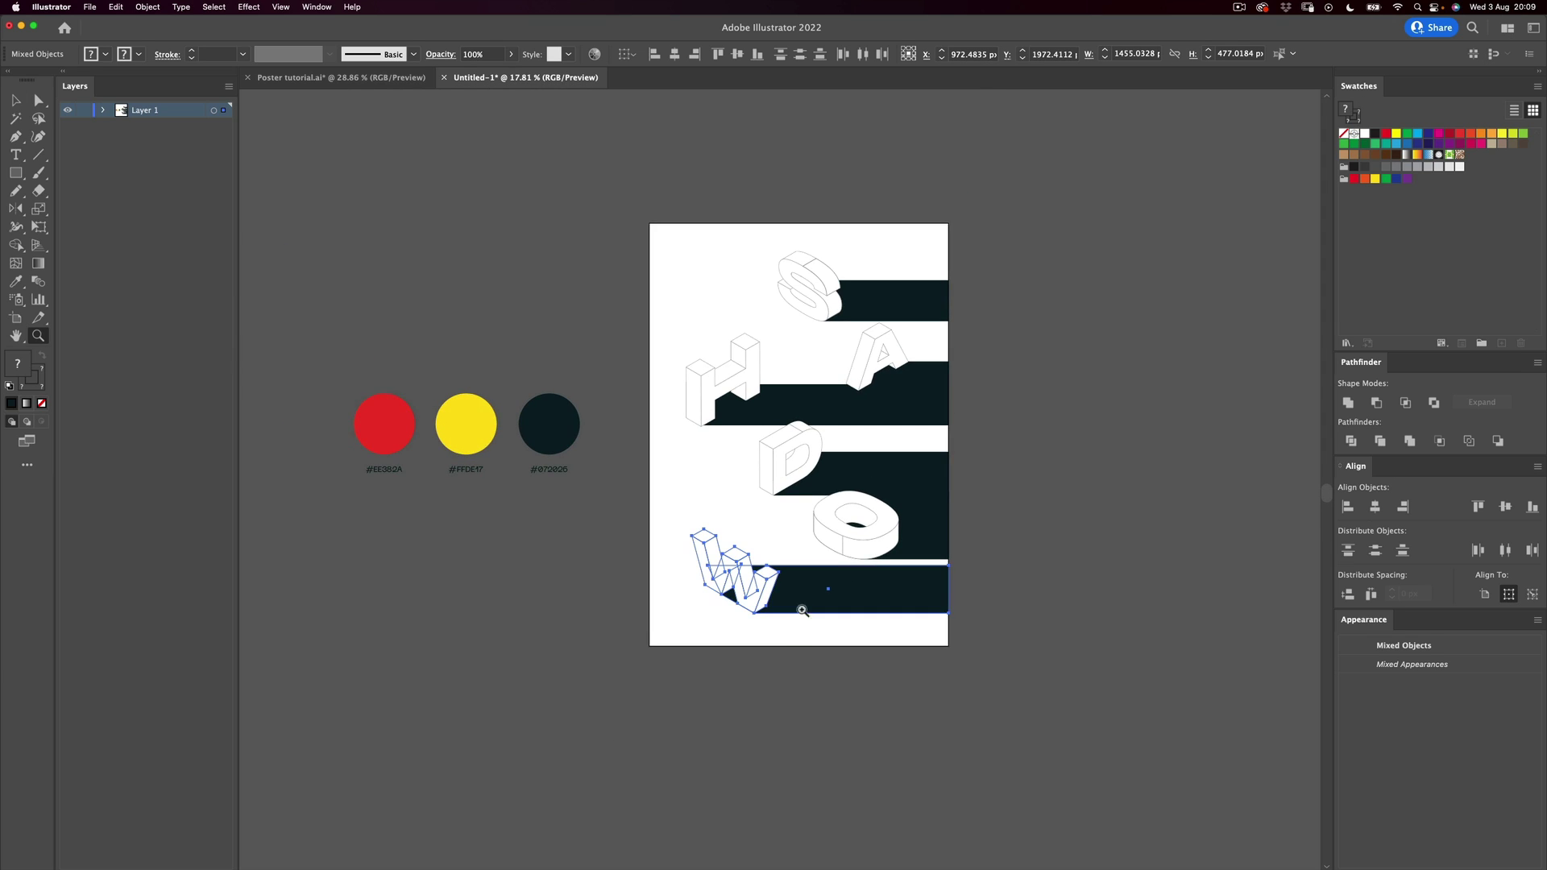
Step: Move the S together with its shadow to the left
scroll(884, 360, "up", 3)
key("v")
left_click_drag(810, 273, 739, 278)
Step: Extend the right end of the S's shadow to the artboard's right edge
key("a")
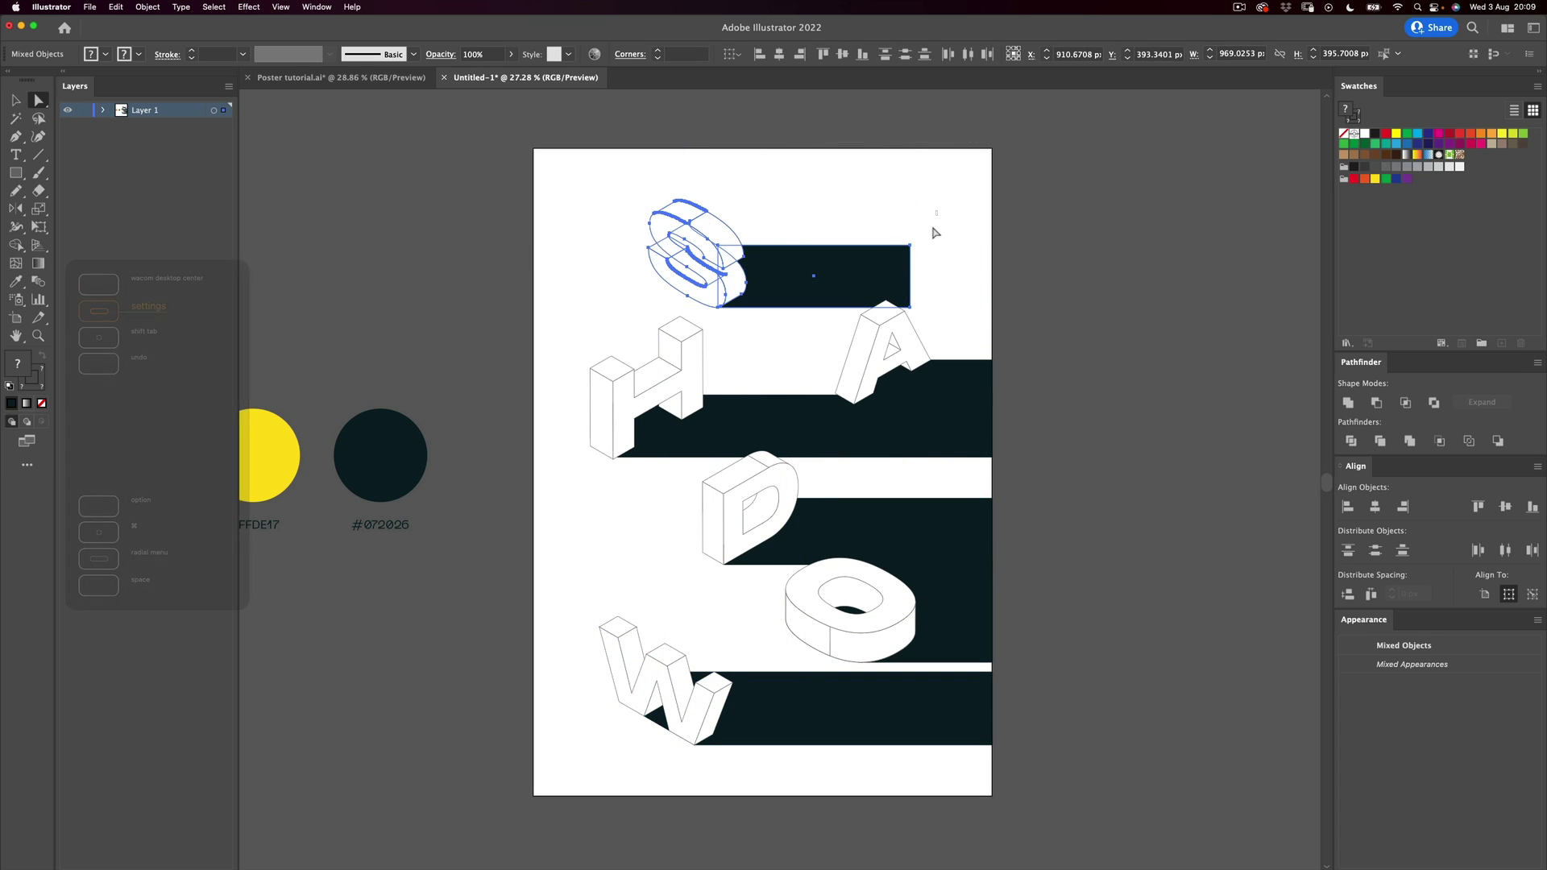
left_click(910, 307)
left_click_drag(911, 309, 1016, 317)
key("v")
left_click(1039, 422)
left_click_drag(922, 470, 806, 419)
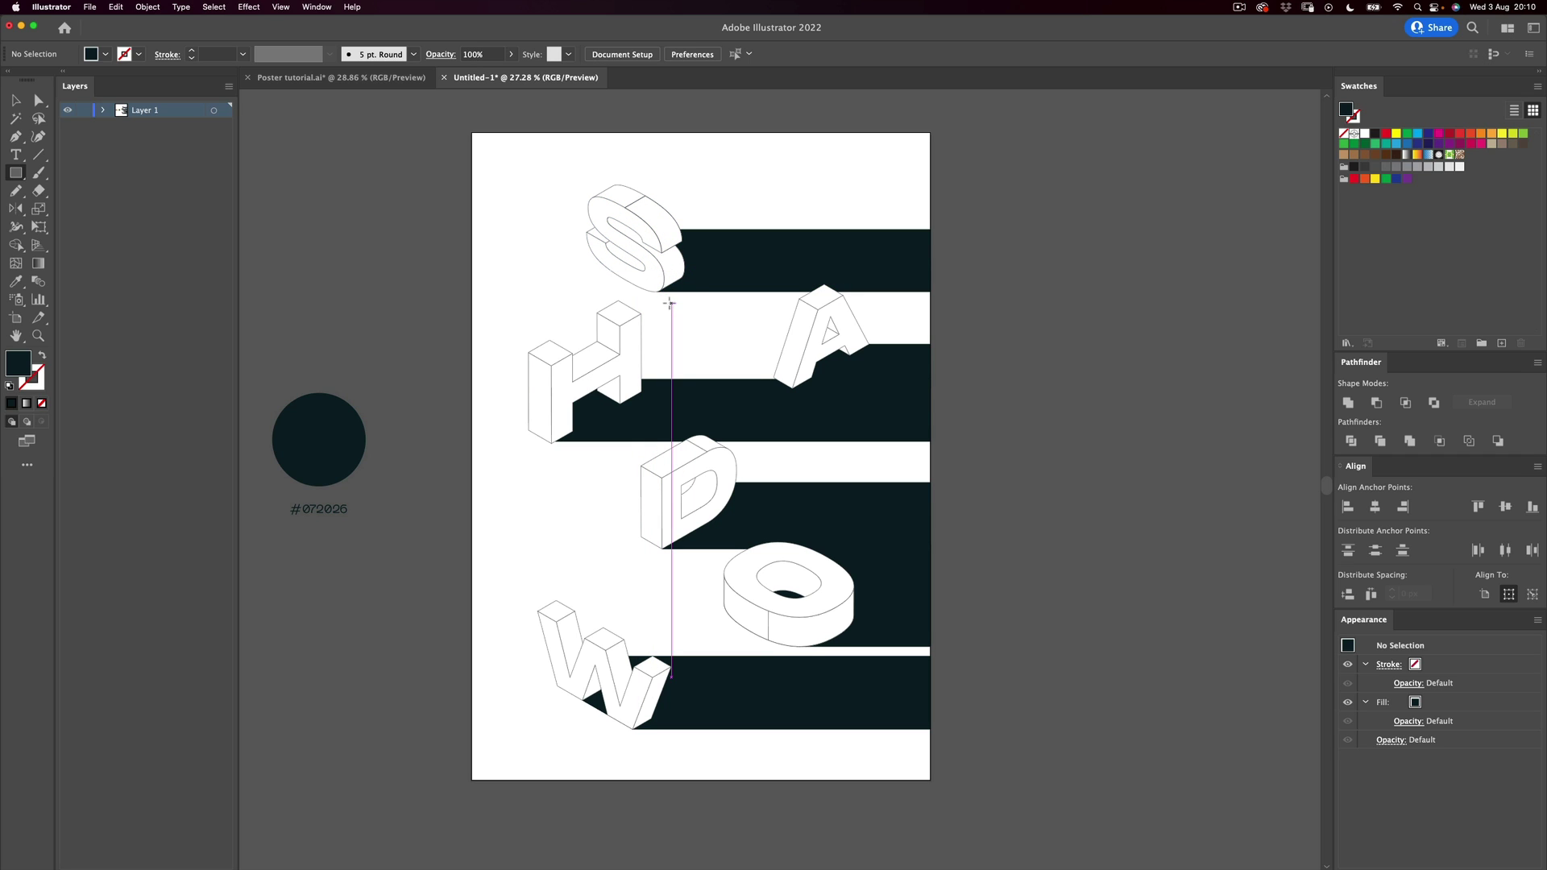
key("z")
left_click_drag(675, 306, 629, 315)
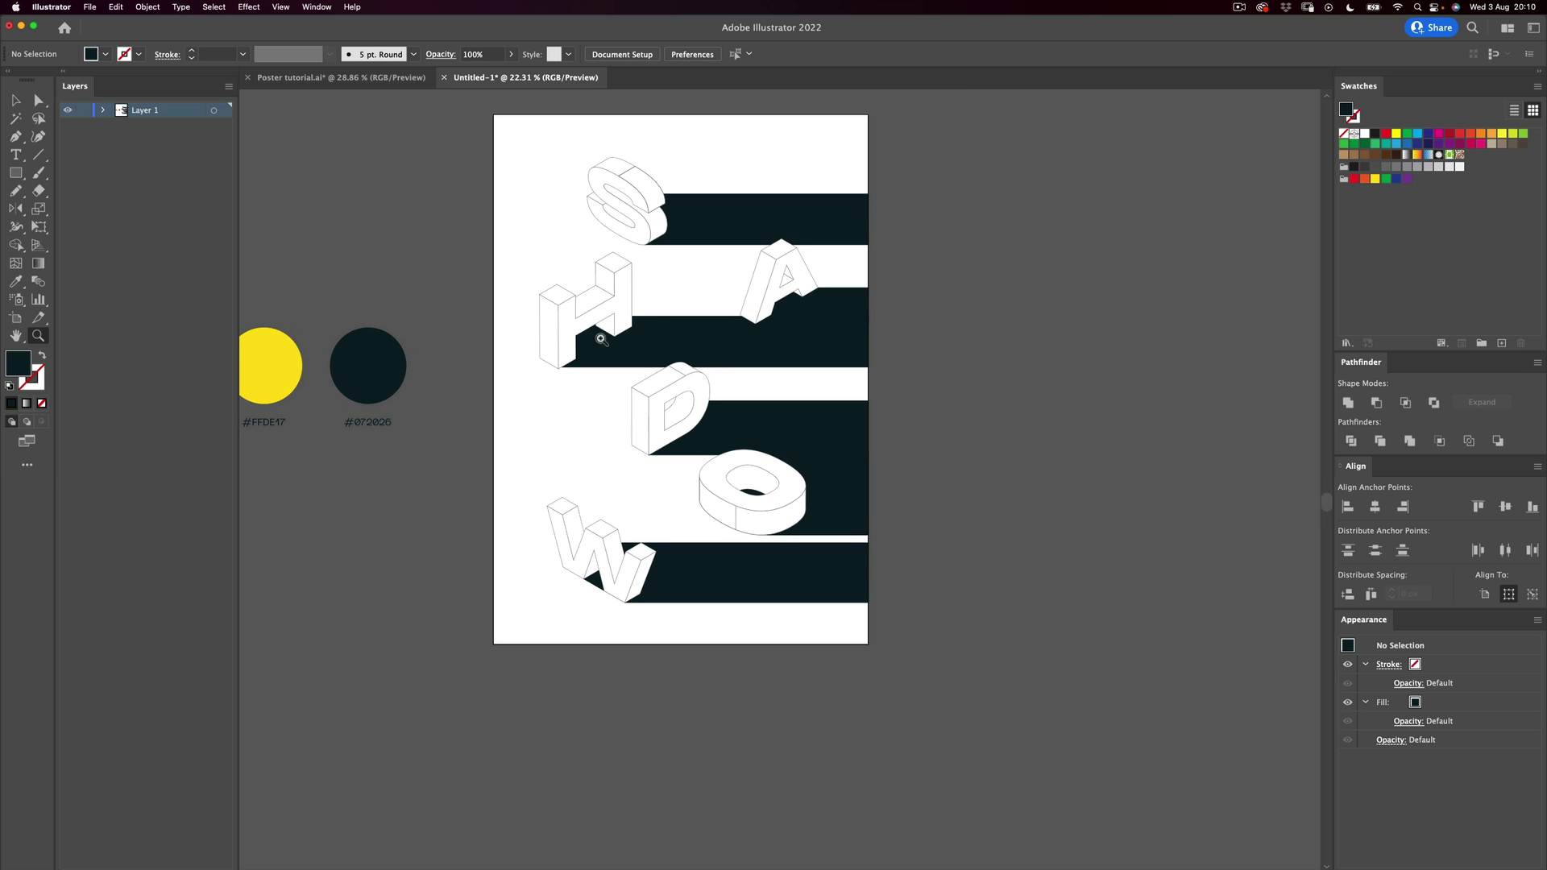
scroll(564, 226, "up", 2)
key("v")
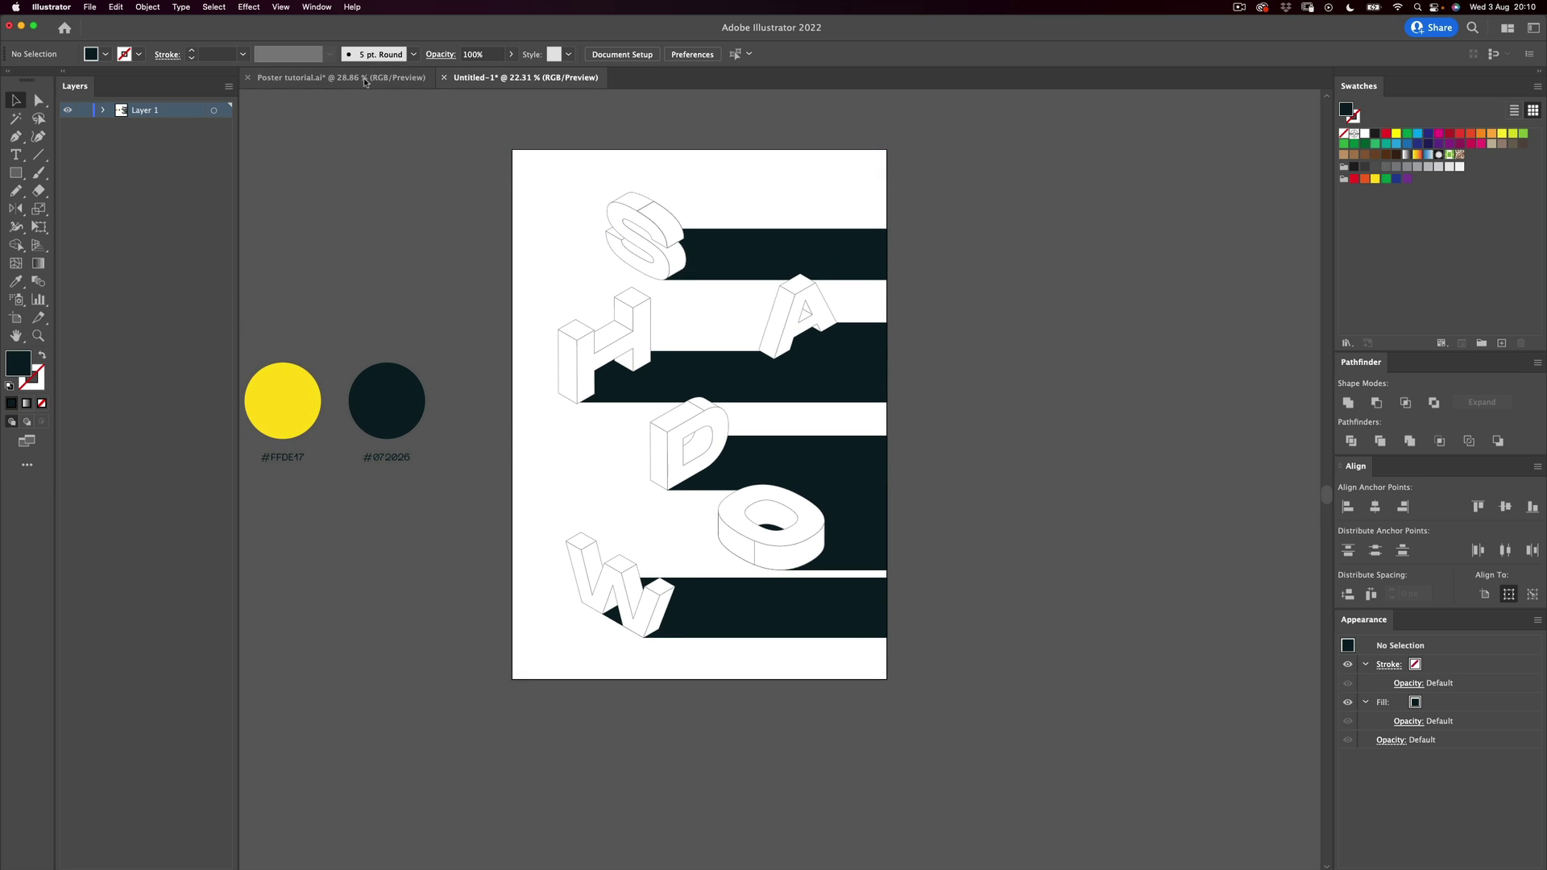
left_click(365, 79)
left_click(518, 78)
Step: Draw a rectangle about 1700 by 2400 px covering the whole artboard and send it behind all the artwork
key("z")
left_click_drag(583, 248, 546, 207)
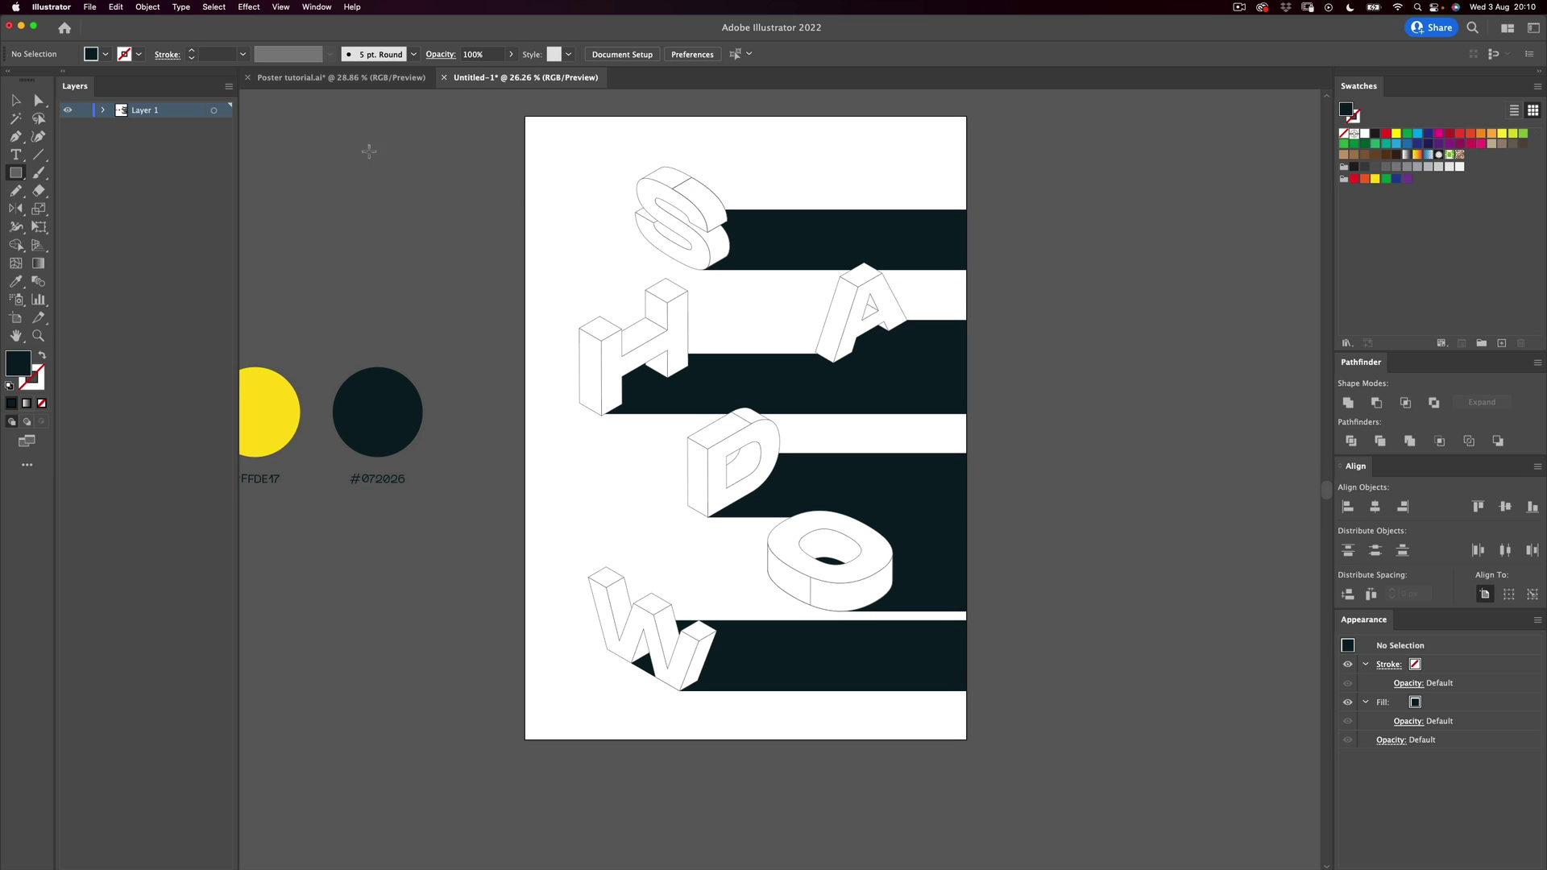
mouse_move(524, 119)
left_mouse_down()
mouse_move(886, 672)
mouse_move(966, 738)
left_mouse_up()
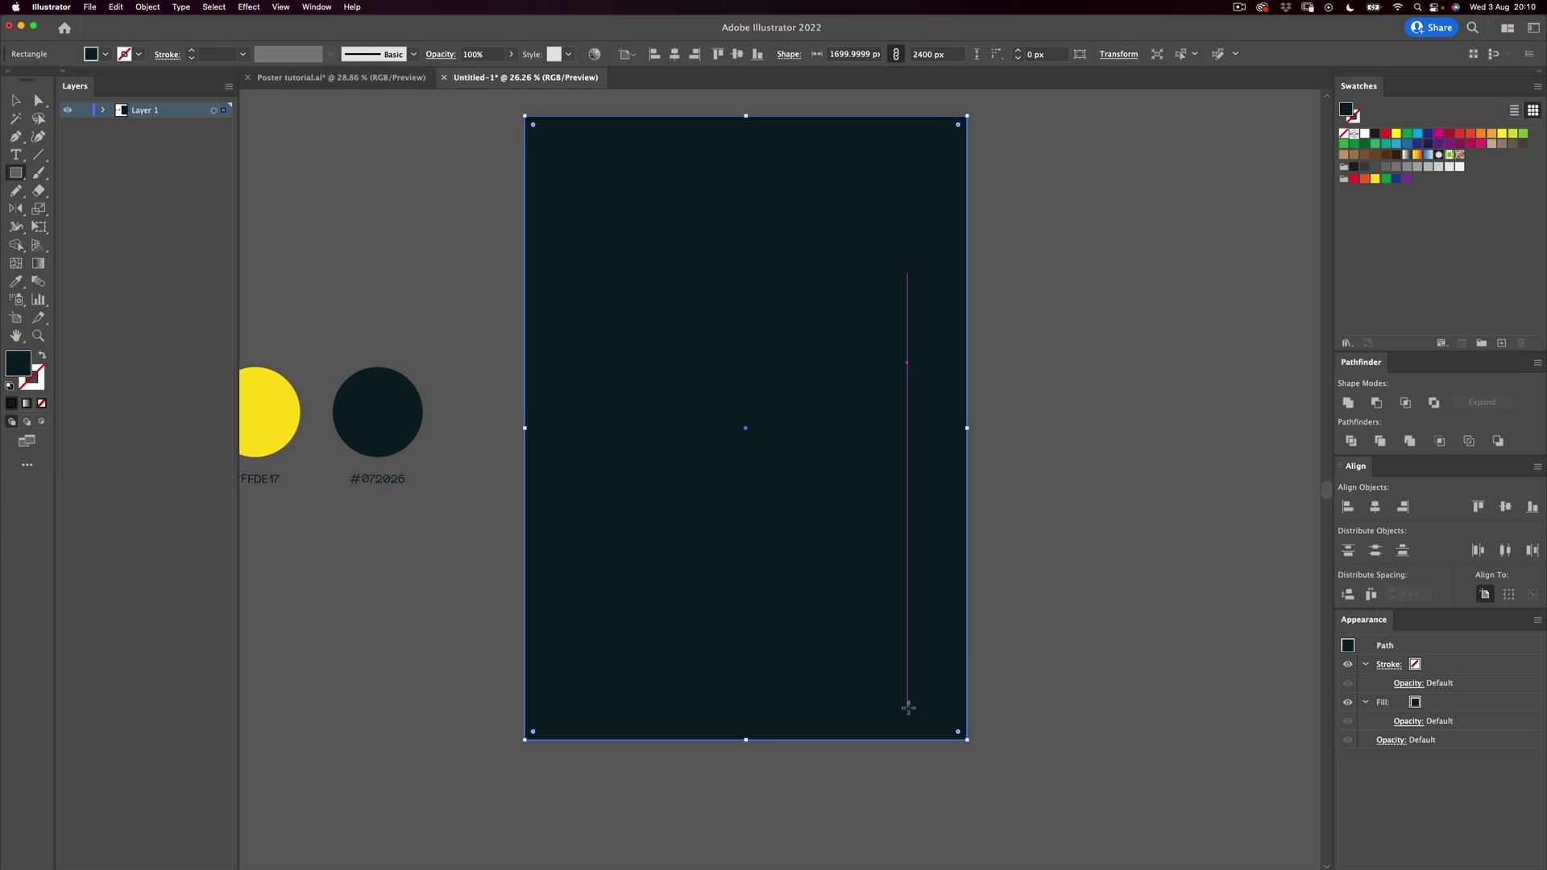
right_click(760, 208)
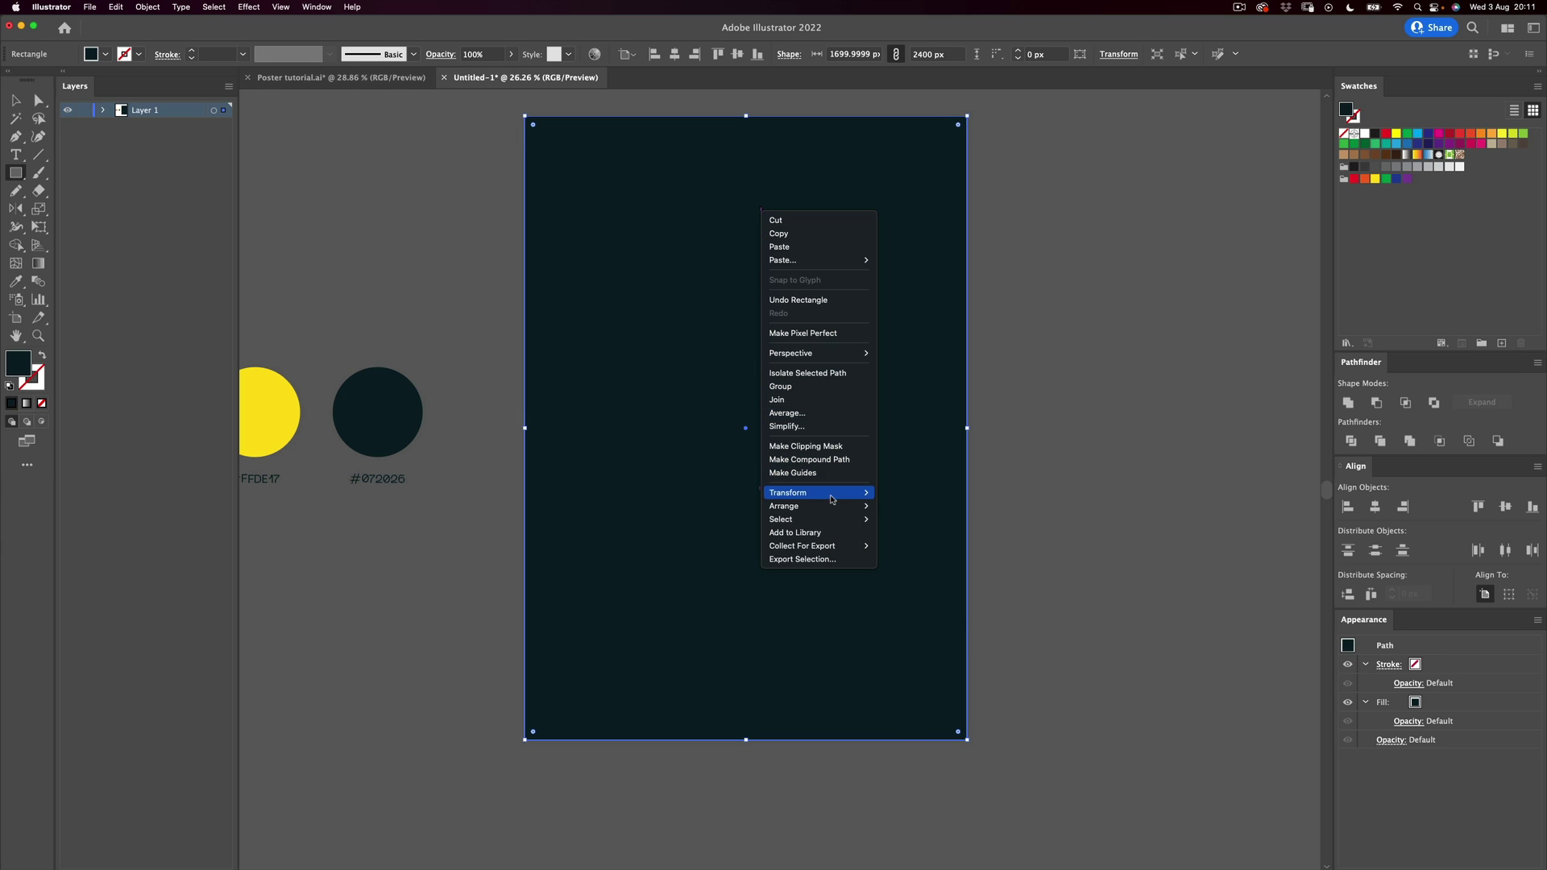
mouse_move(846, 506)
left_click(921, 548)
Step: Fill the background rectangle with the red from the colour palette circles
scroll(881, 563, "left", 6)
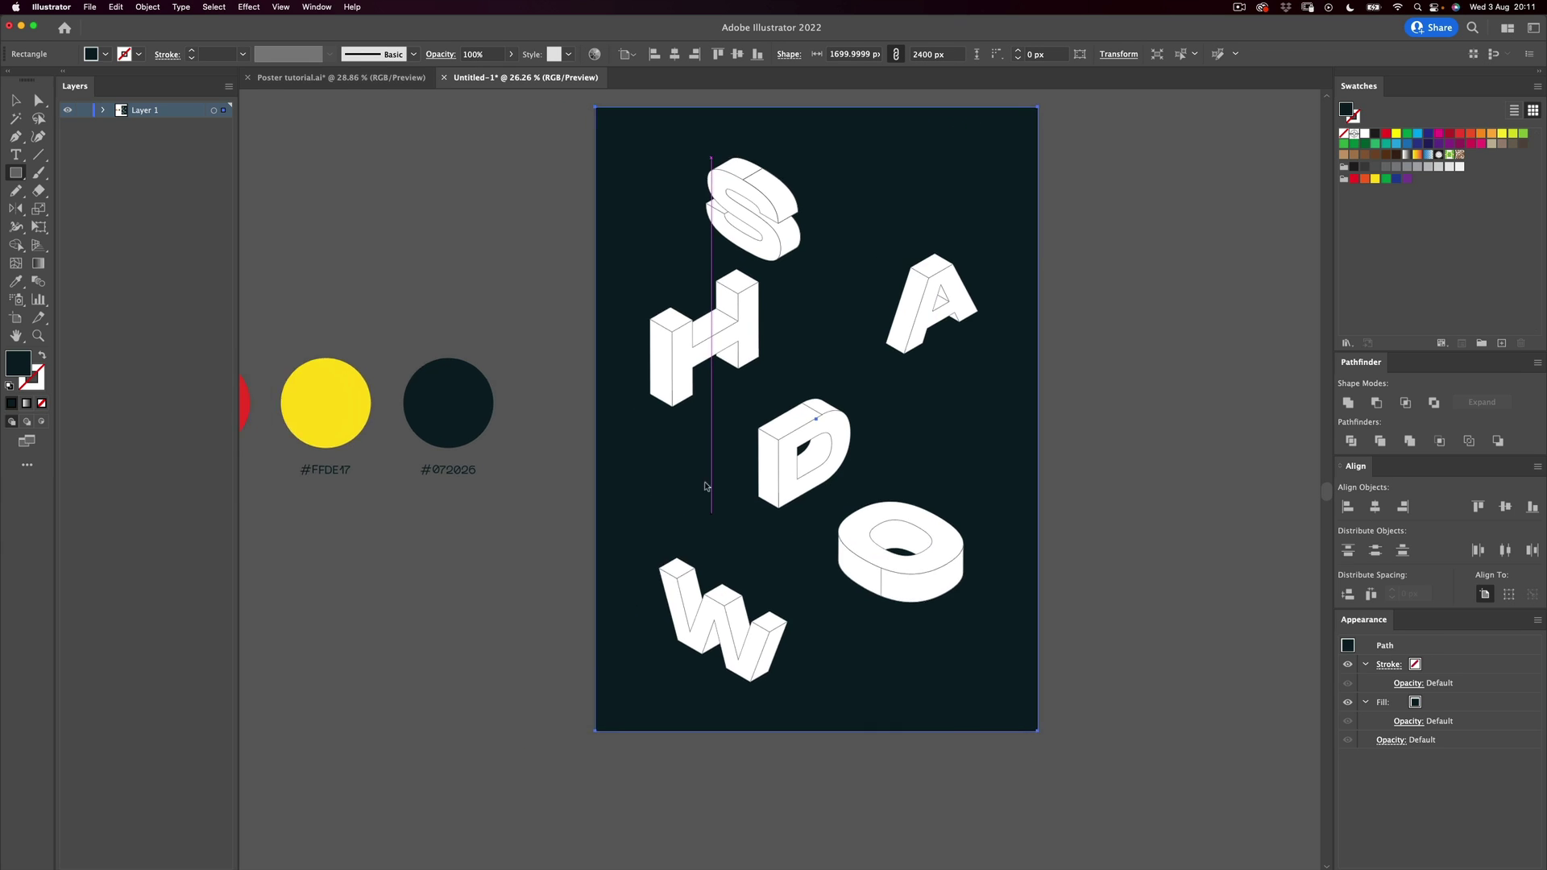
key("i")
left_click(422, 369)
scroll(886, 363, "right", 5)
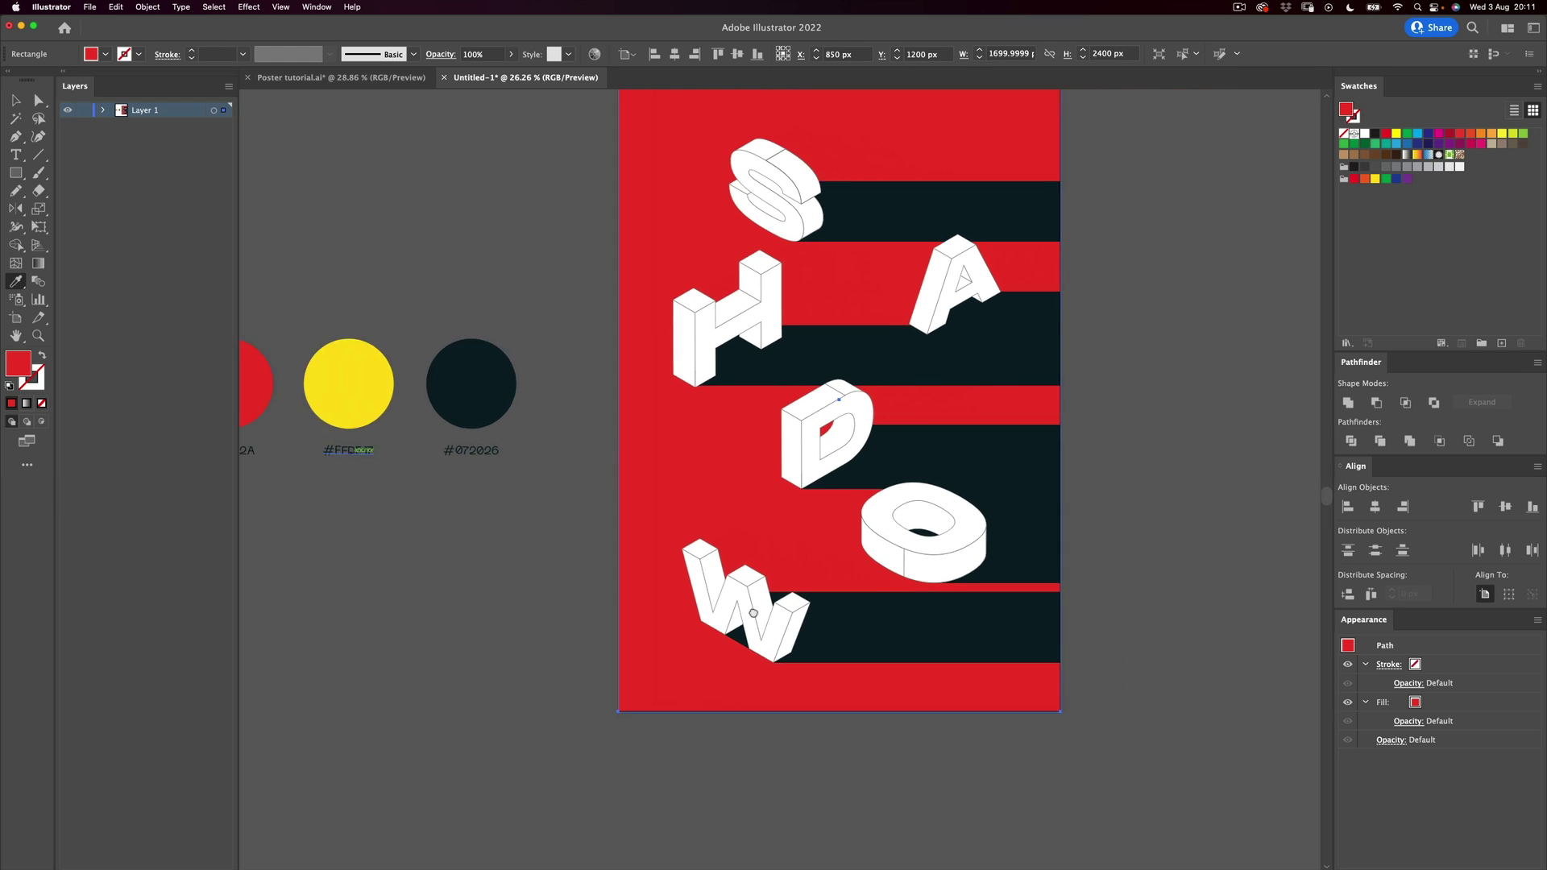
key("v")
left_click(1061, 280)
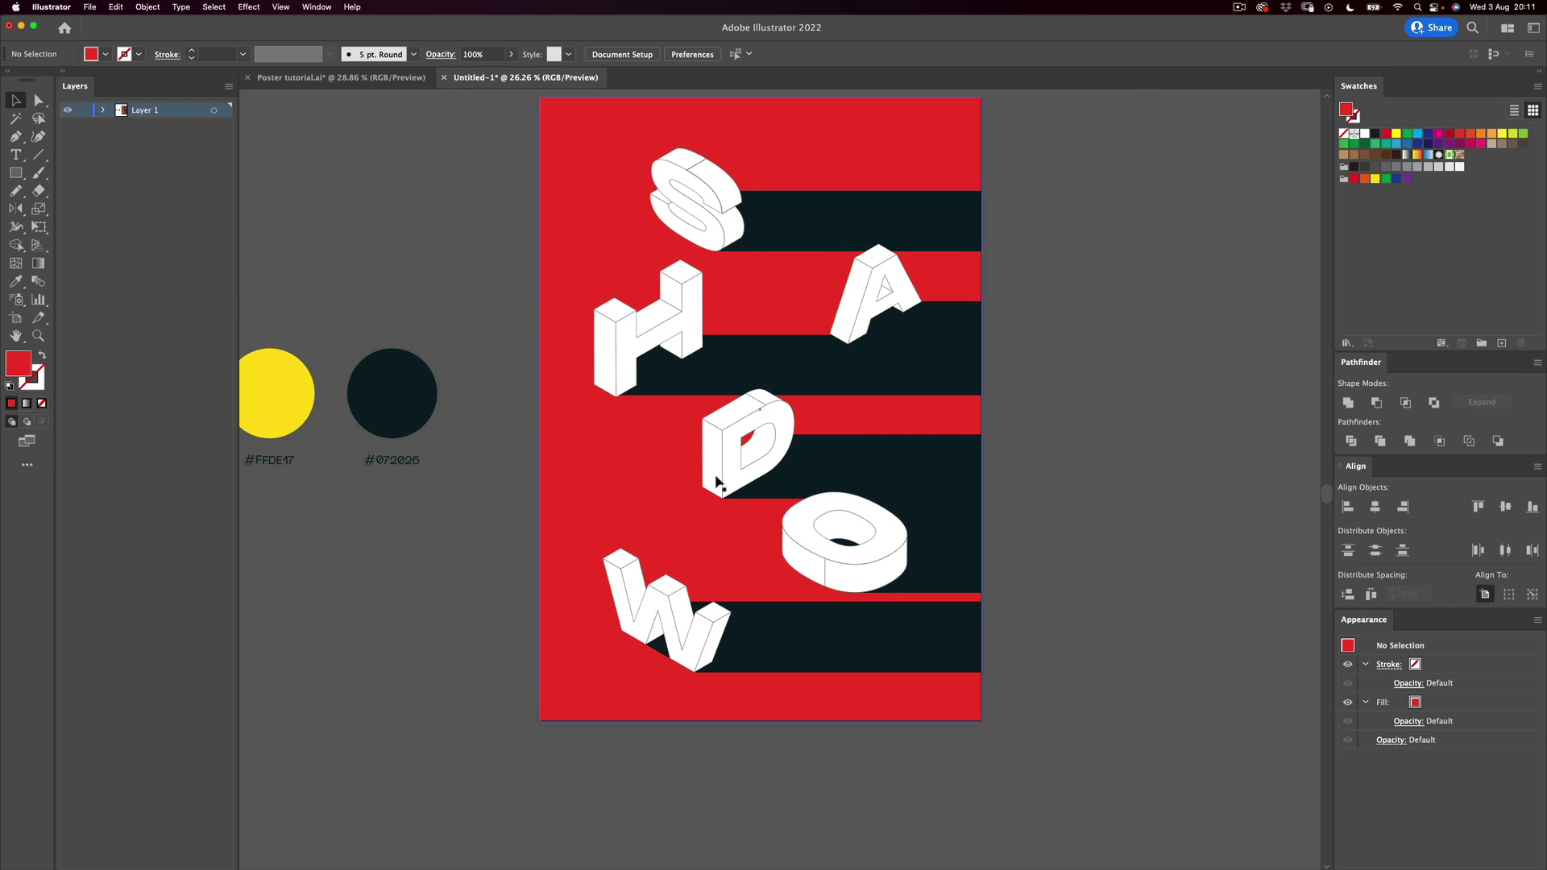
Step: Isolate the right-facing front face of the H and fill it with the background red, without a stroke
scroll(581, 403, "right", 2)
scroll(580, 403, "up", 2)
scroll(568, 401, "left", 3)
scroll(596, 379, "down", 1)
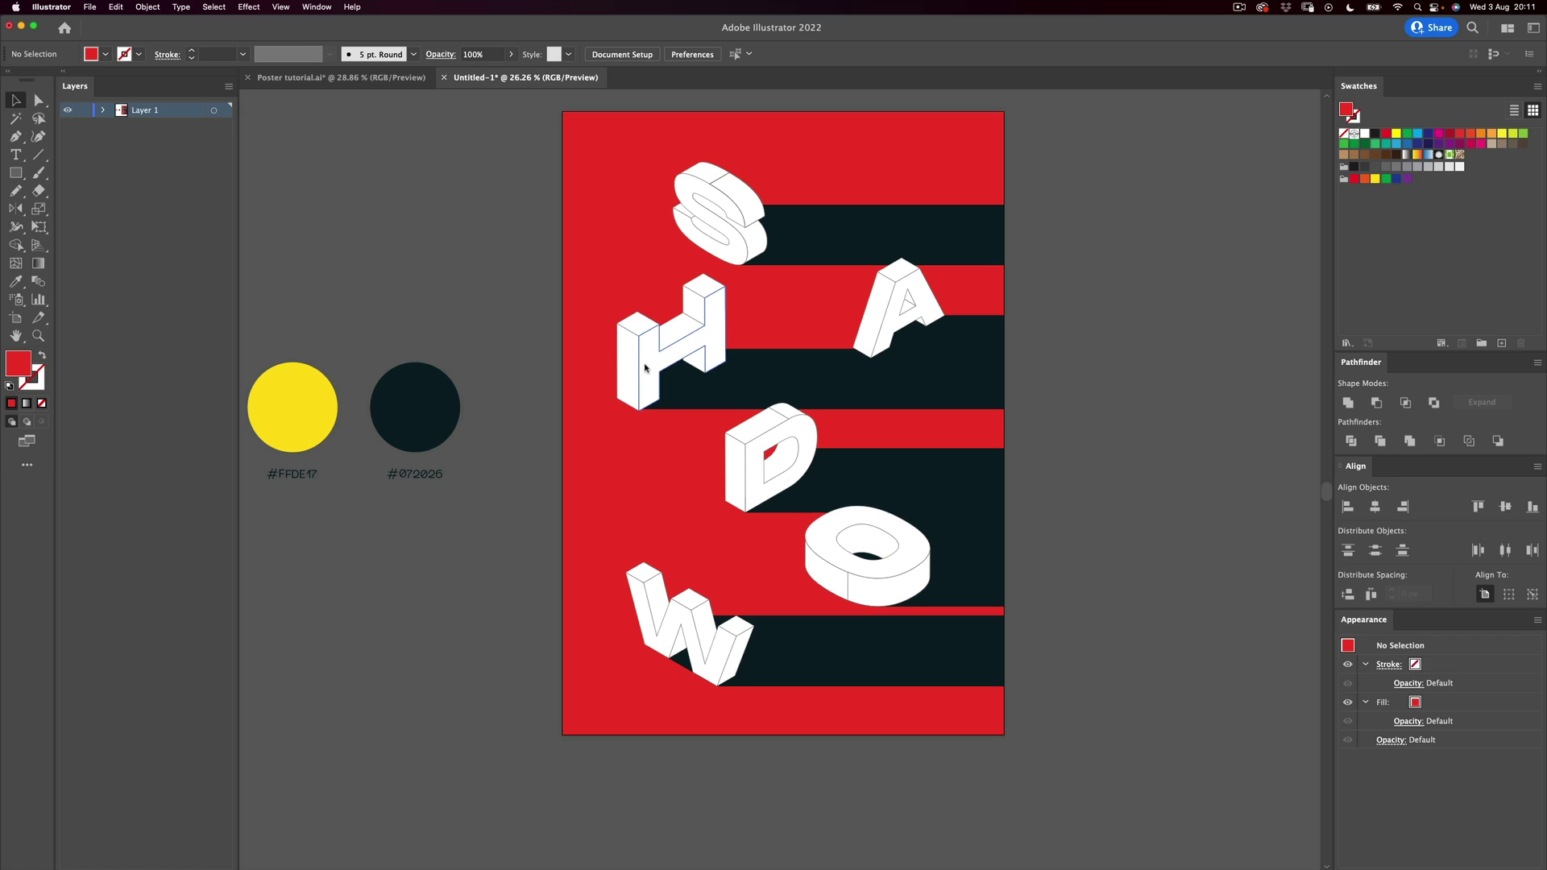
double_click(645, 368)
left_click(643, 368)
double_click(643, 368)
left_click(645, 364)
key("i")
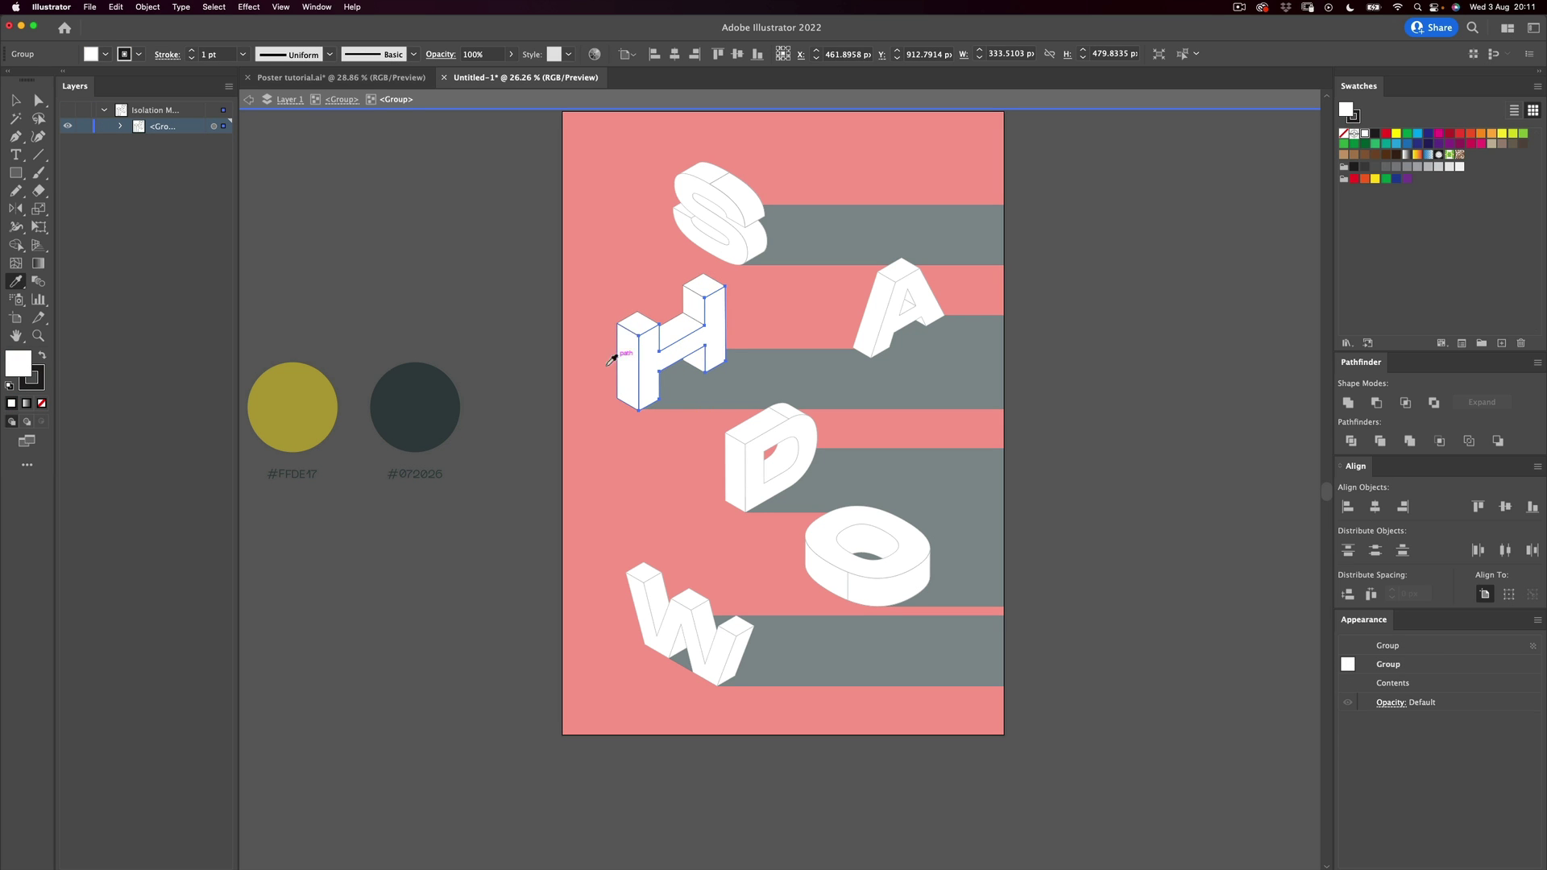
left_click(618, 354)
key("v")
key("Escape")
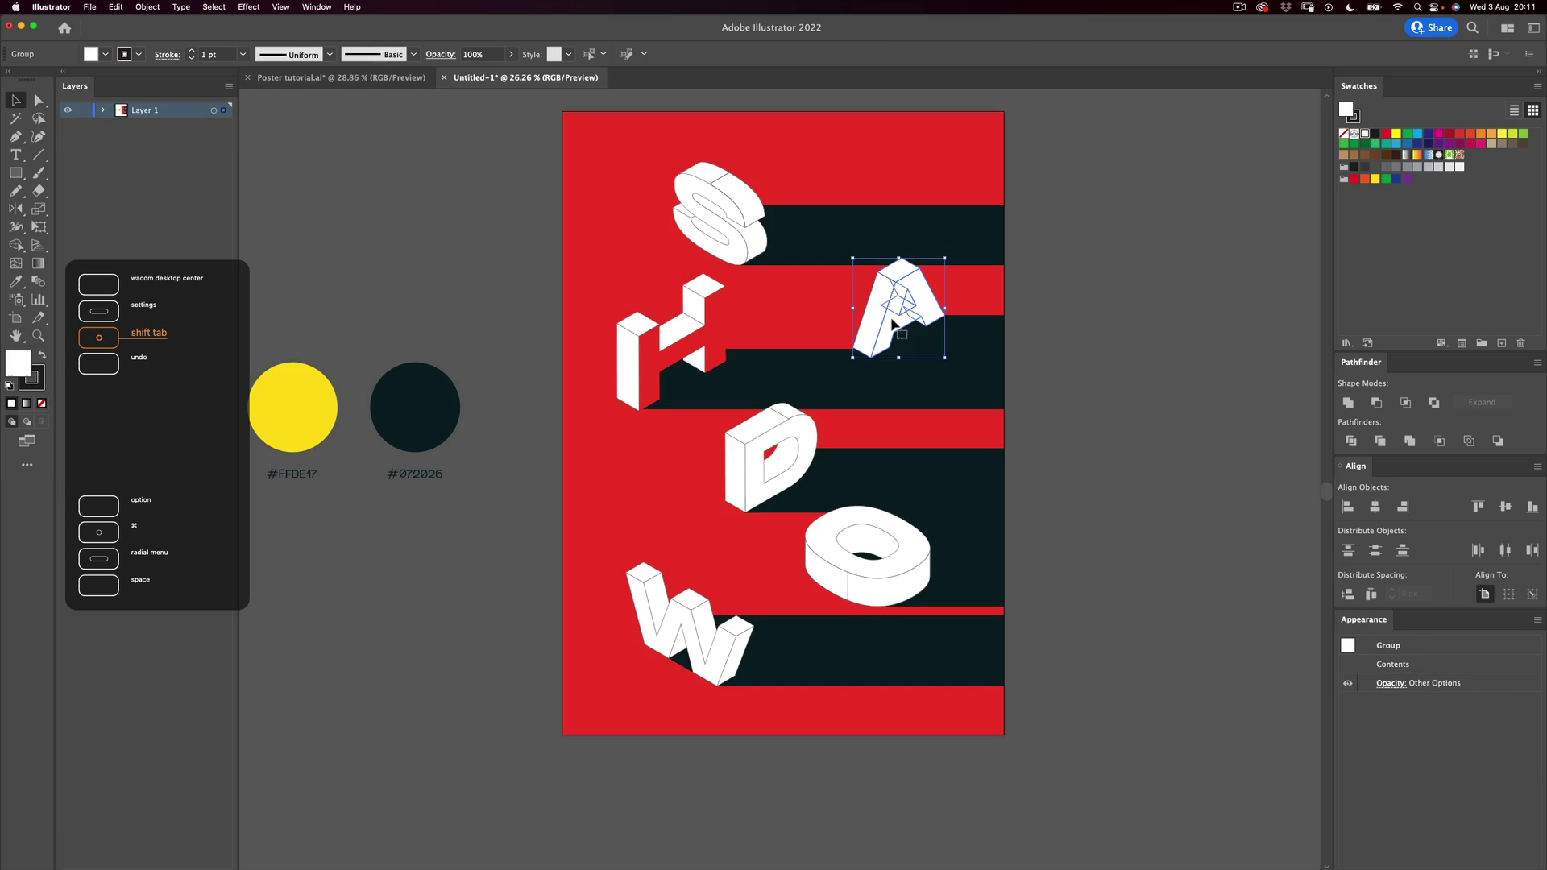
Step: Isolate the right-facing front face of the A and fill it with the same red, without a stroke
double_click(892, 325)
left_click(892, 323)
key("i")
left_click(713, 306)
key("v")
key("Escape")
Step: Isolate the front face of the D and fill it with the same red, without a stroke
double_click(814, 454)
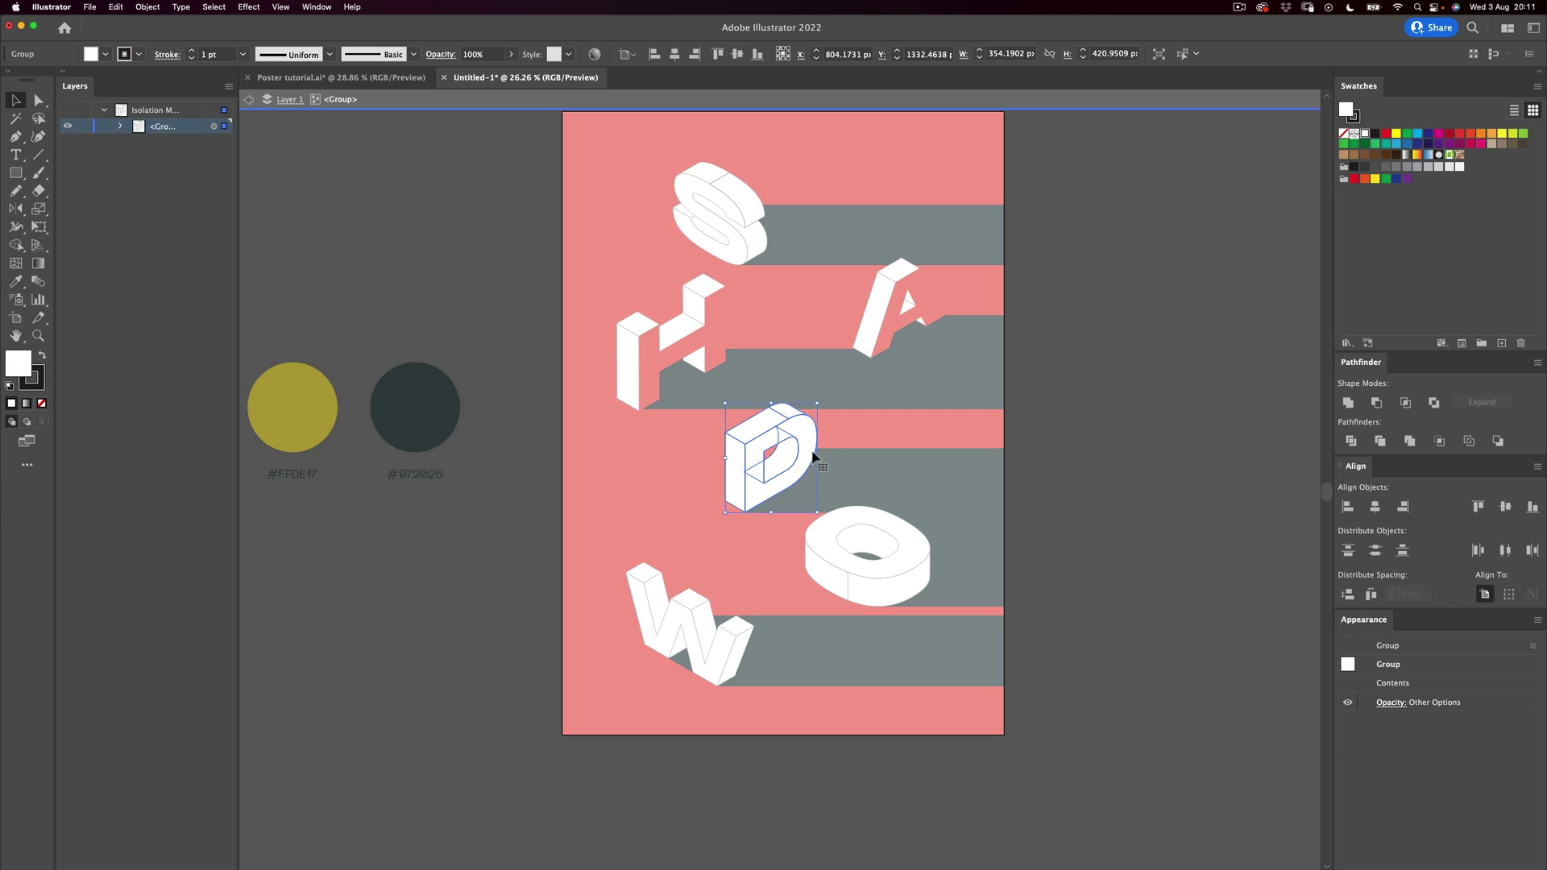
double_click(810, 451)
key("i")
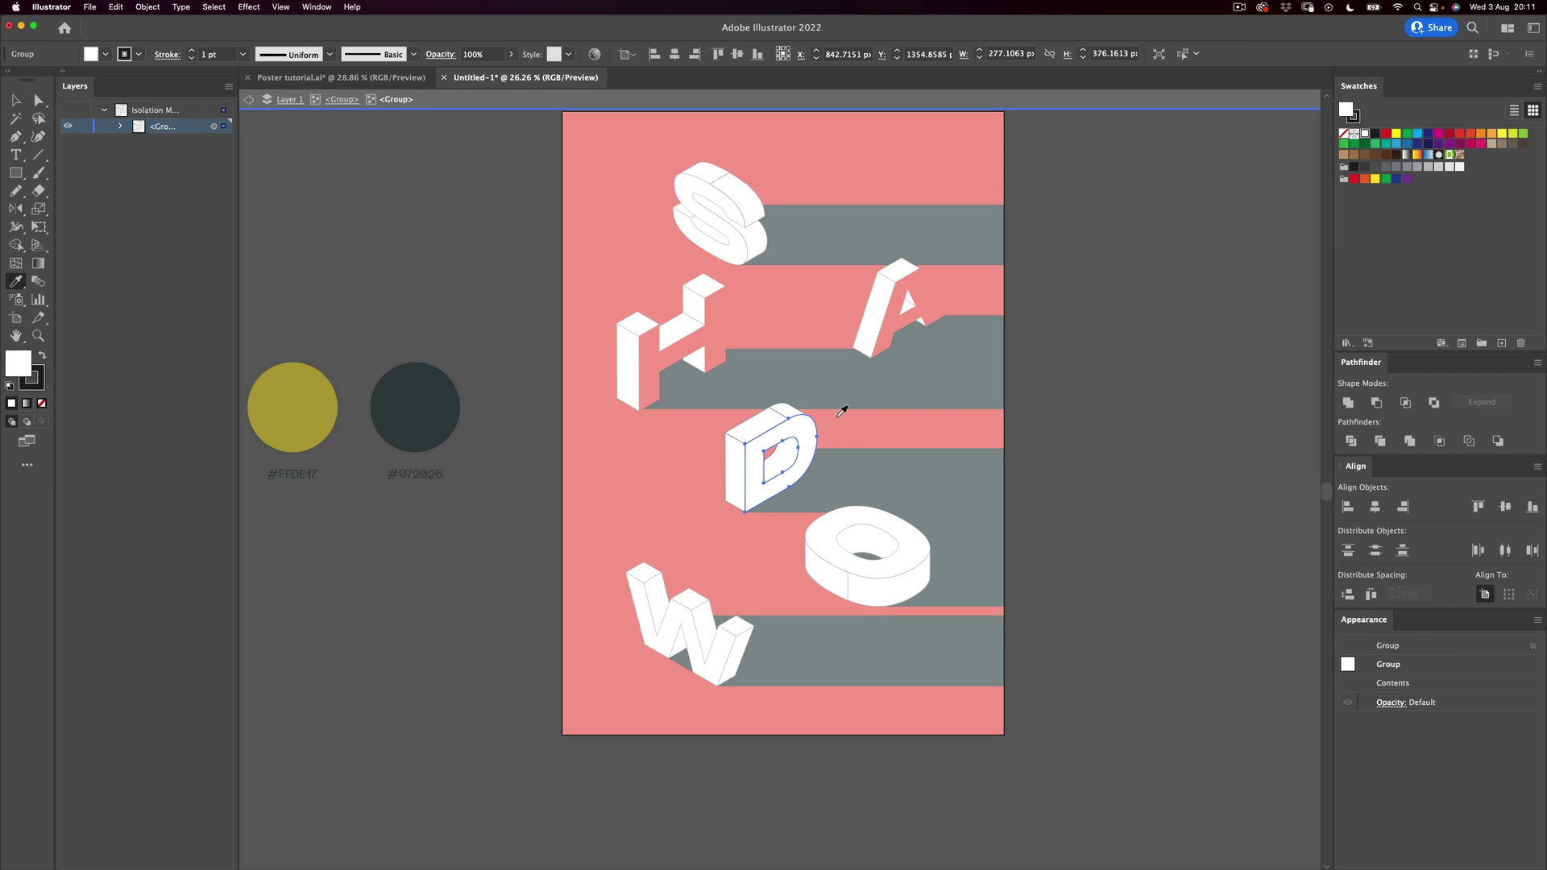
left_click(915, 281)
scroll(660, 507, "right", 1)
key("v")
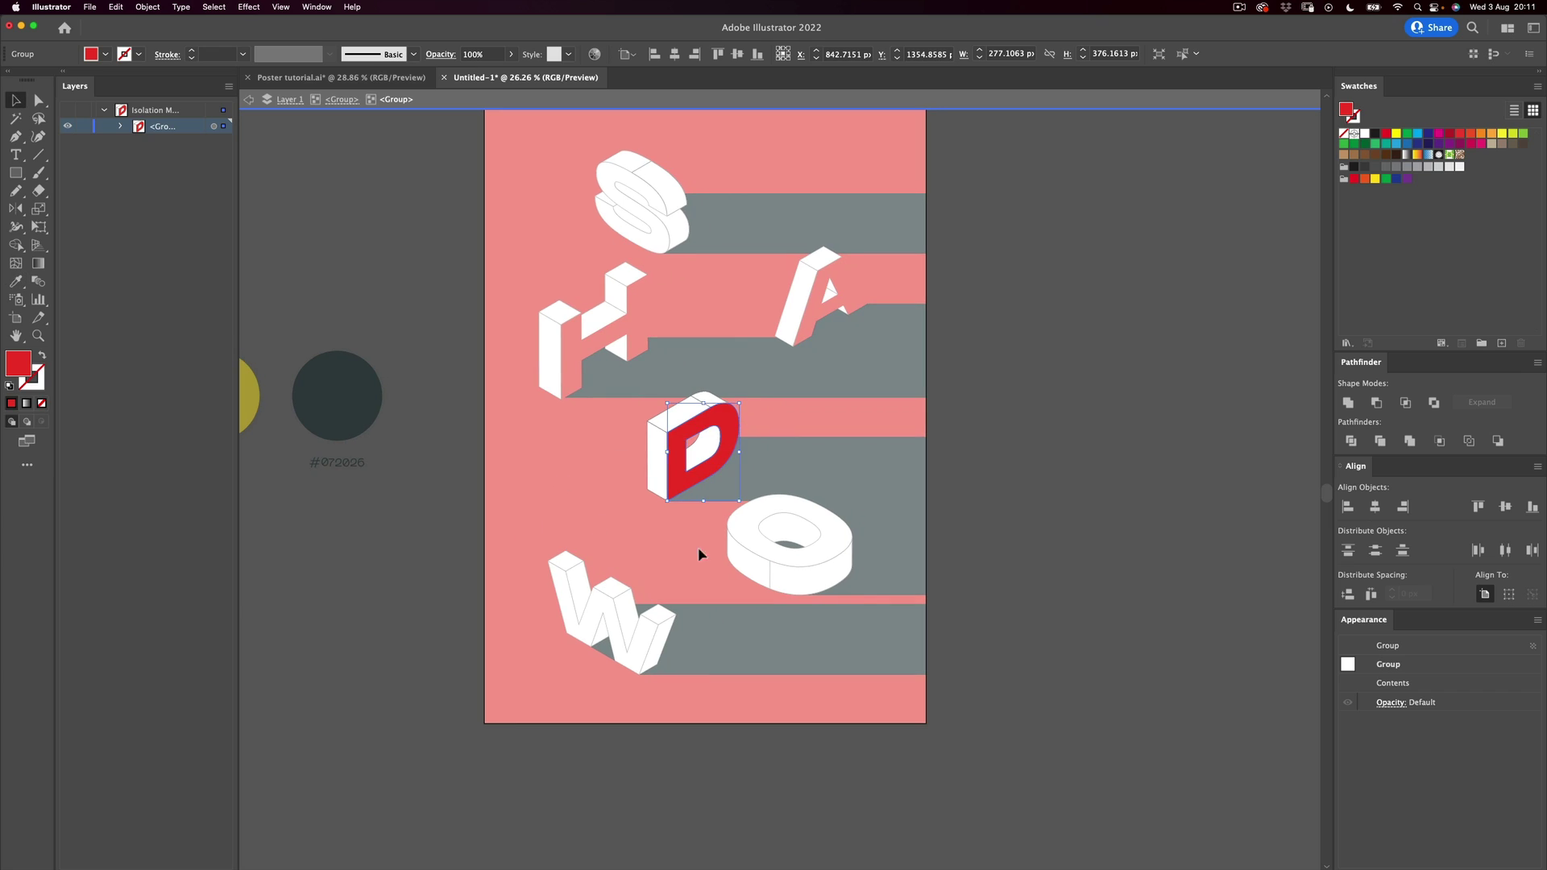
double_click(752, 514)
Step: Isolate the right part of the O's outer side wall and fill it with the same red, without a stroke
double_click(826, 576)
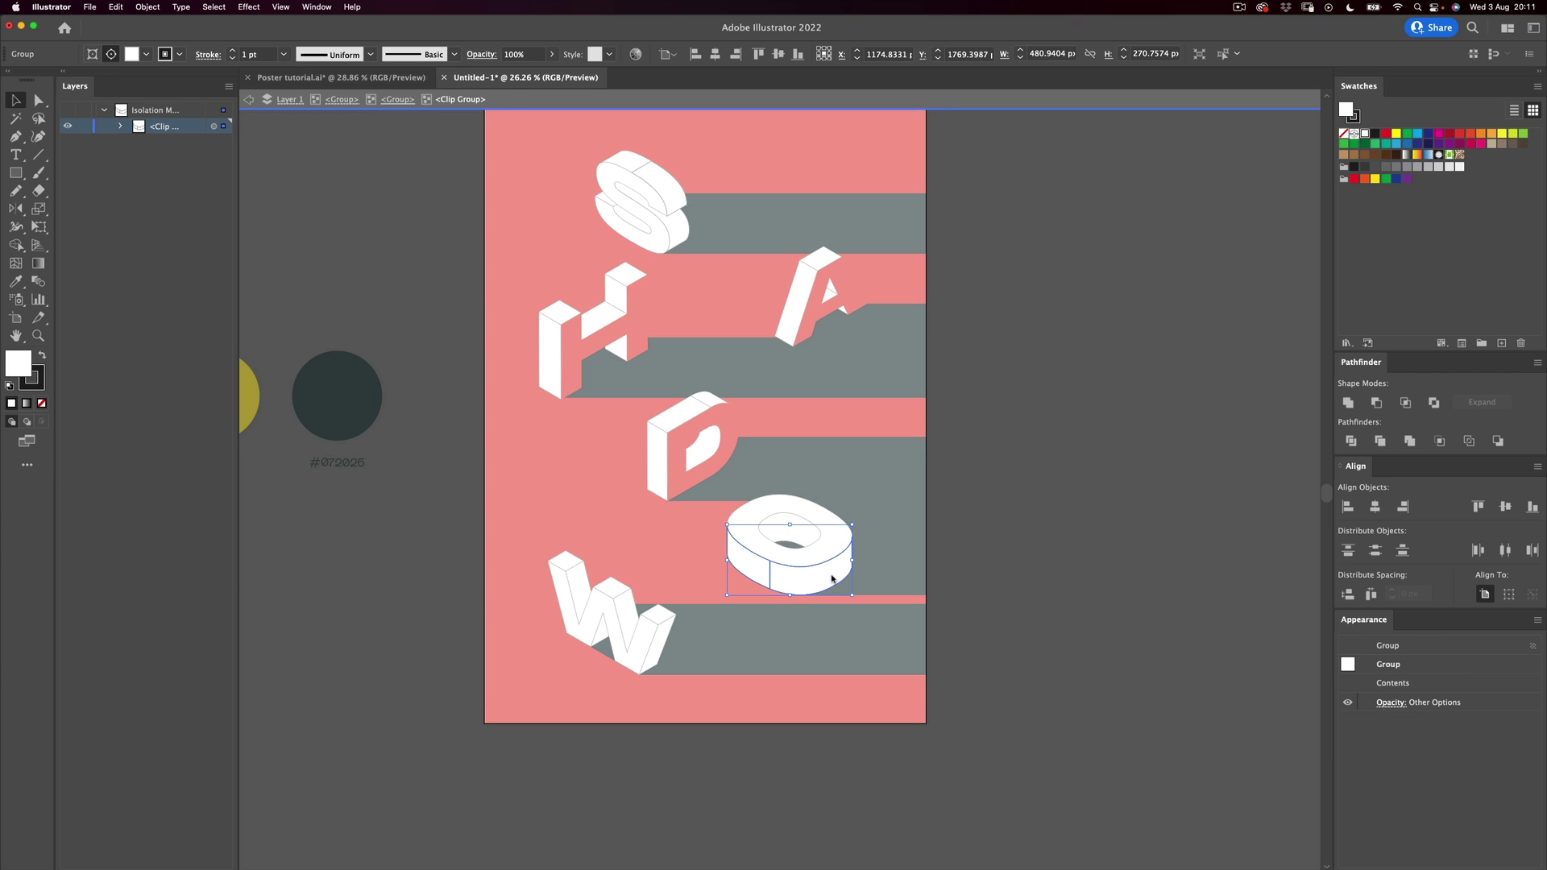
double_click(833, 576)
key("i")
left_click(804, 513)
key("v")
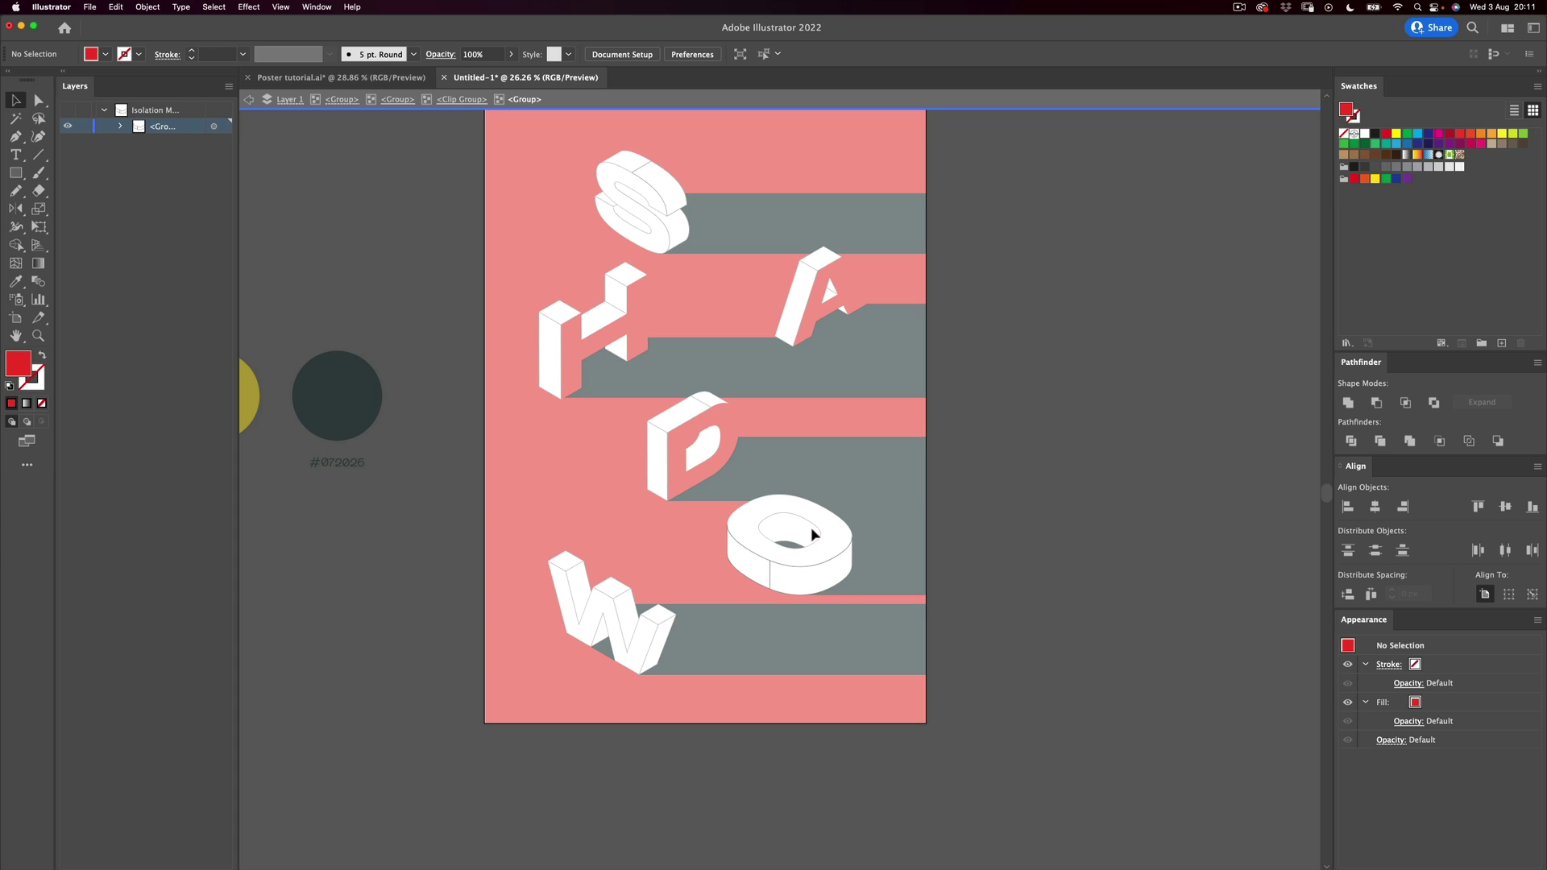
left_click(834, 578)
key("i")
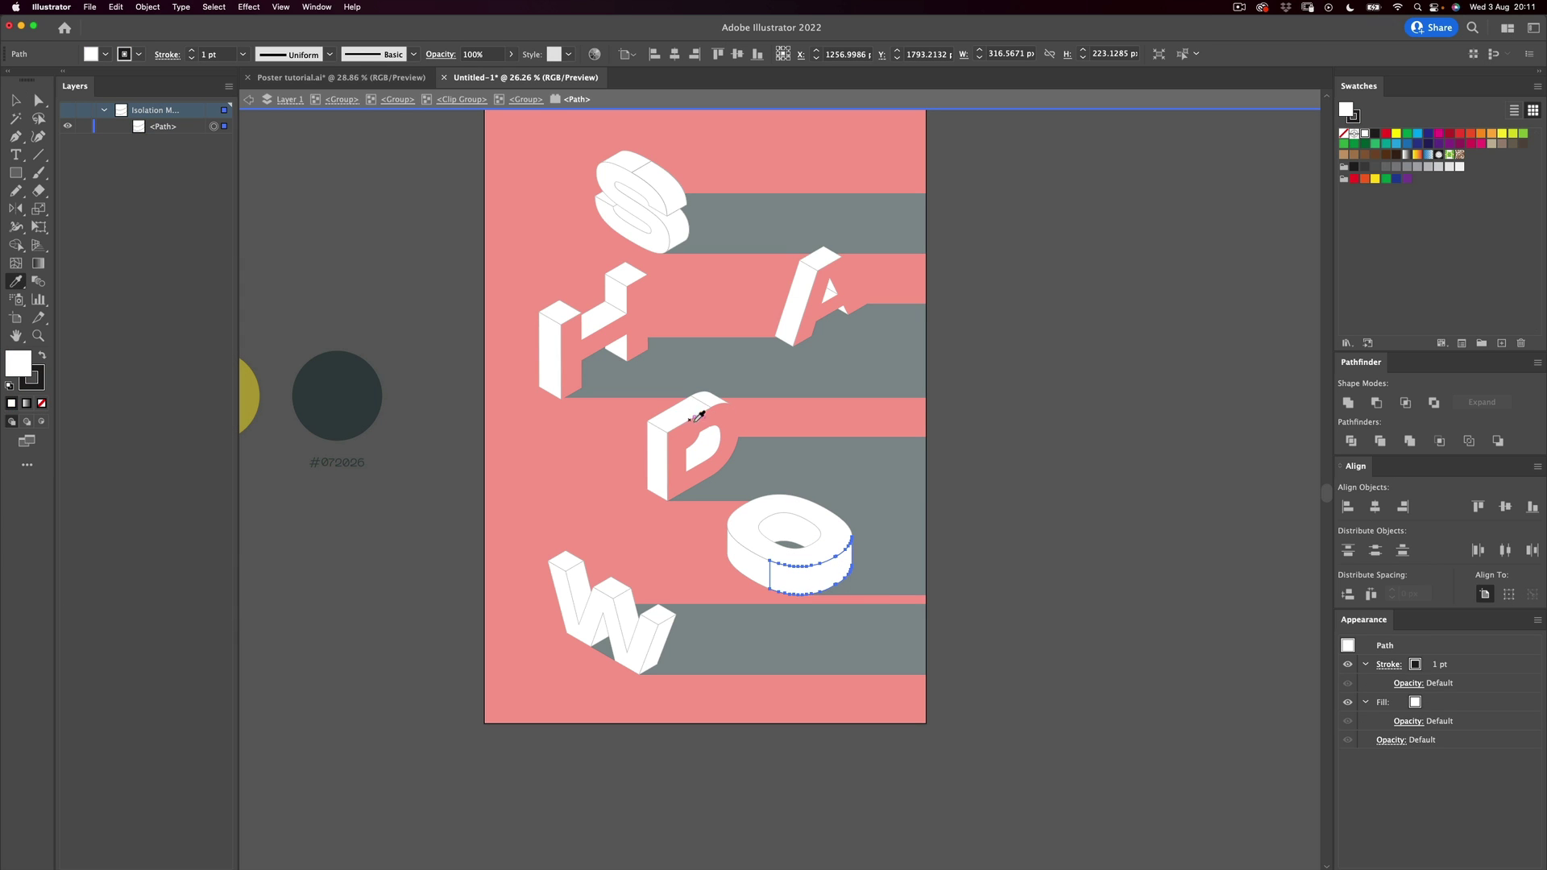
left_click(717, 422)
scroll(697, 502, "down", 3)
scroll(697, 502, "right", 2)
left_click_drag(697, 502, 668, 453)
key("v")
left_click(905, 325)
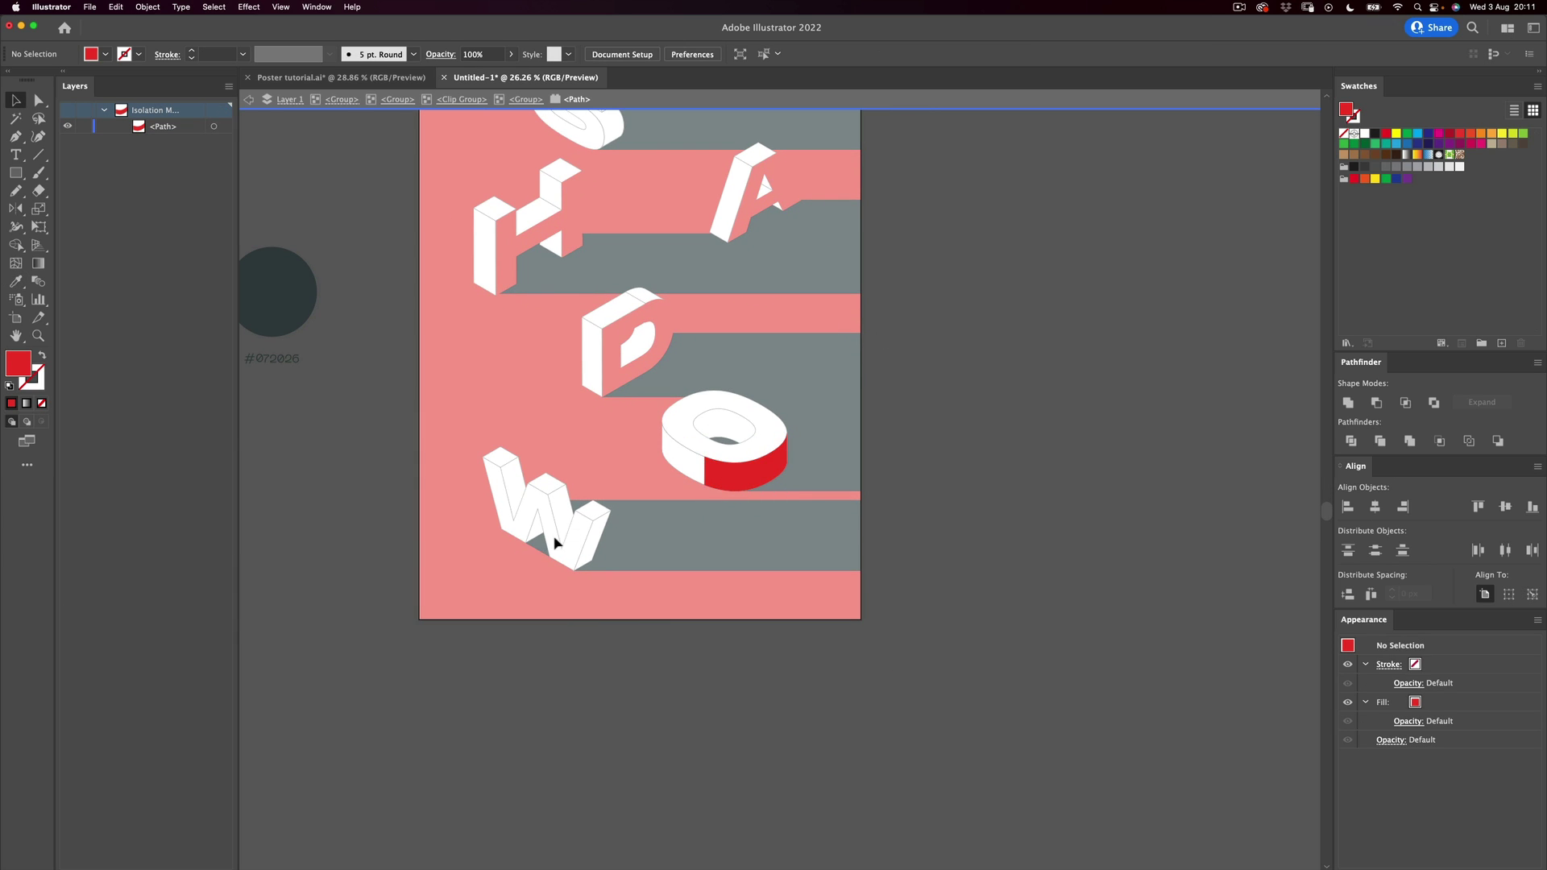
Step: Select the three right-facing side faces of the W inside its group and fill them with the same red
double_click(591, 529)
double_click(598, 532)
double_click(598, 532)
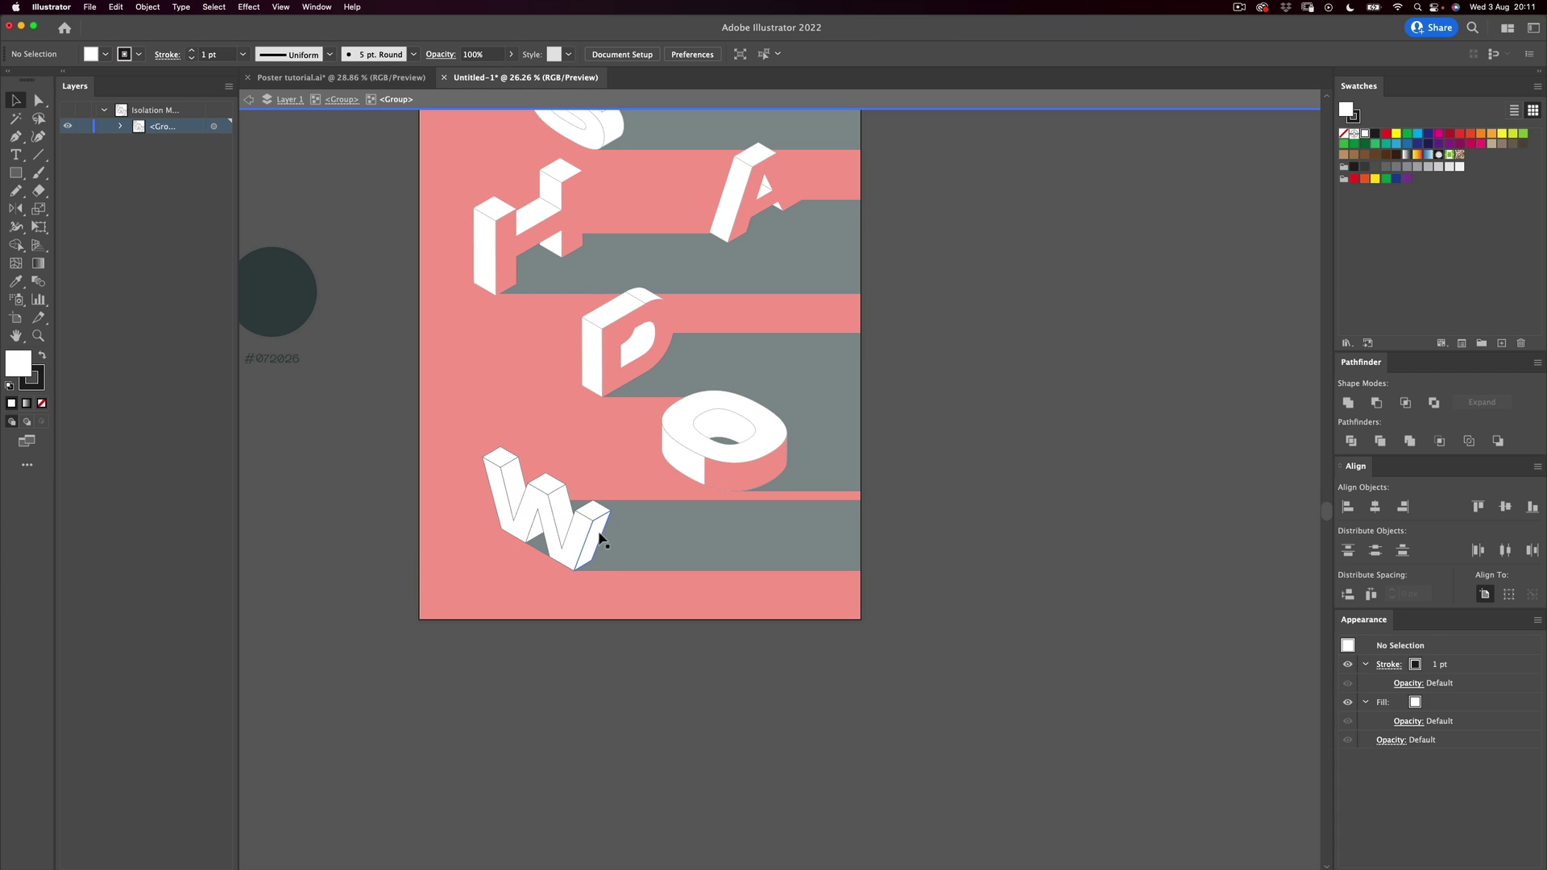
left_click(598, 531)
left_click(557, 507, "shift")
left_click(518, 473, "shift")
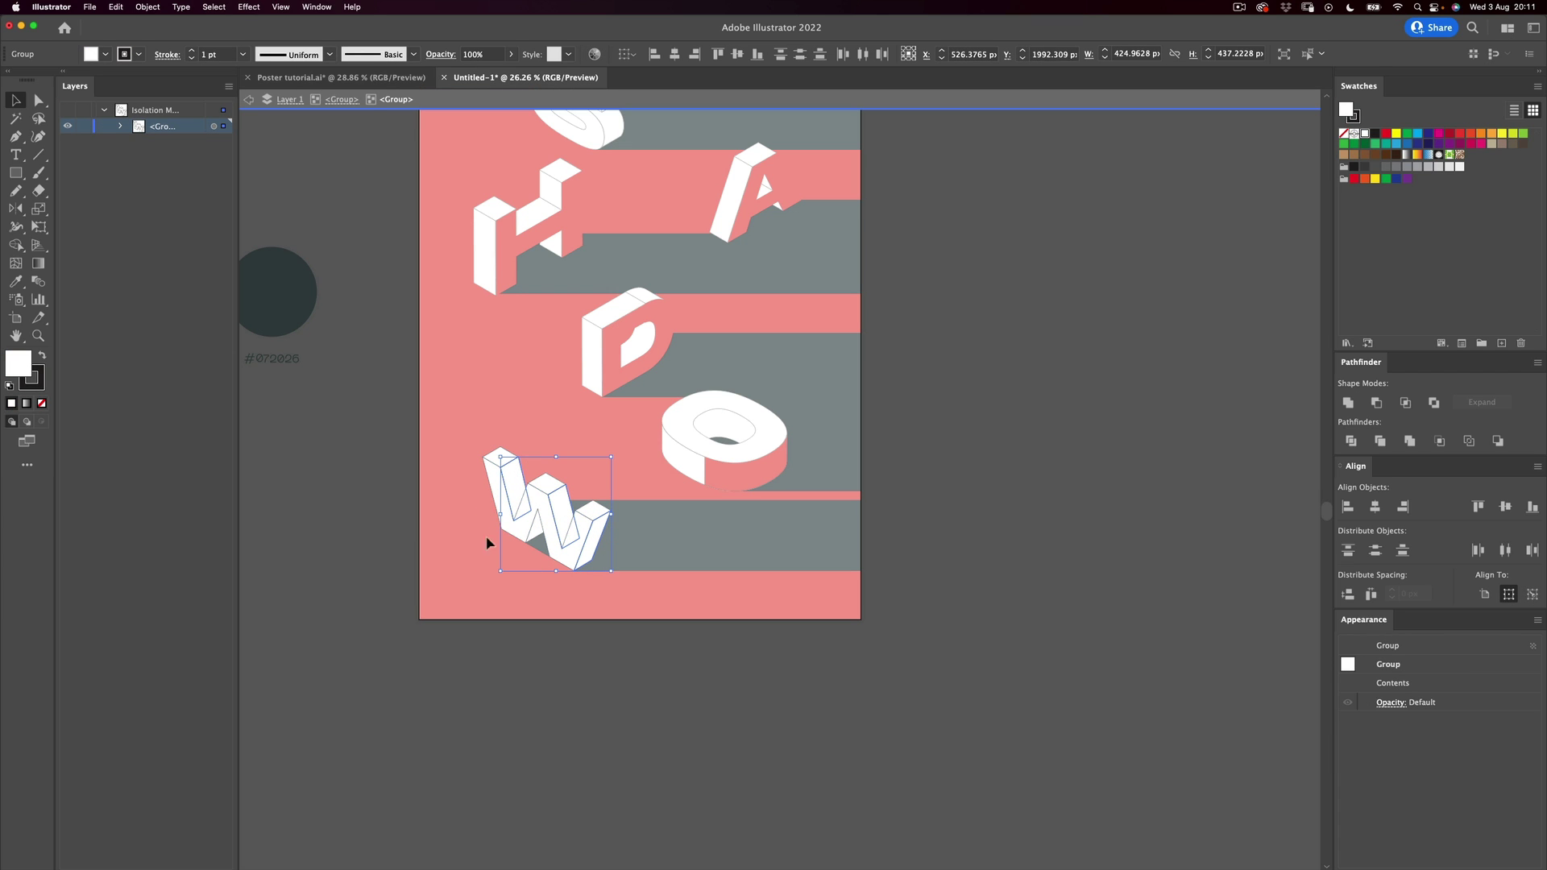
key("i")
left_click(762, 465)
key("v")
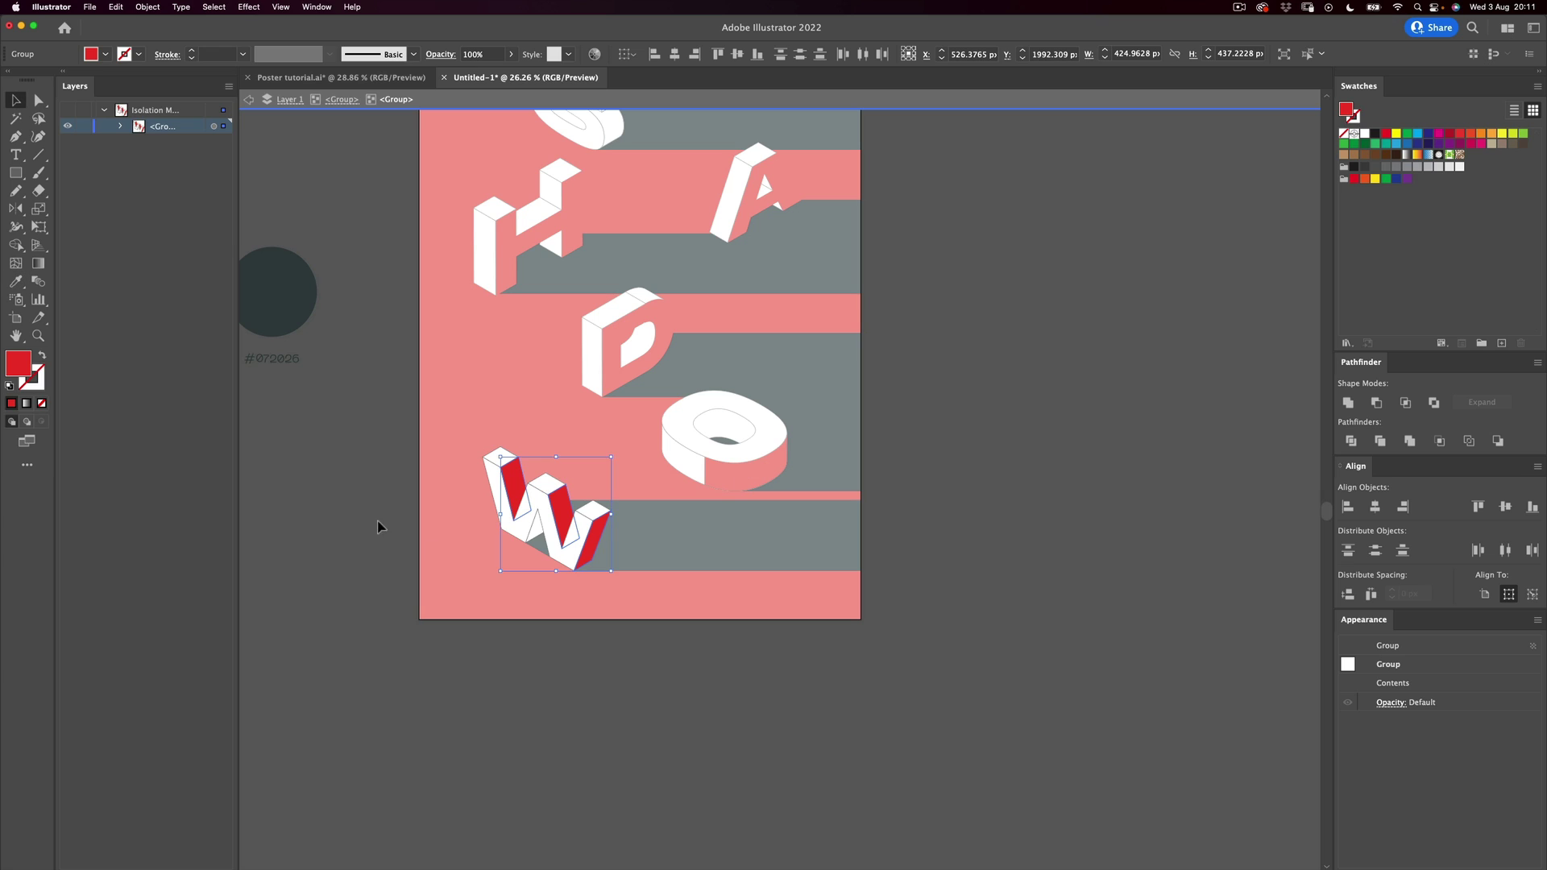
left_click(388, 515)
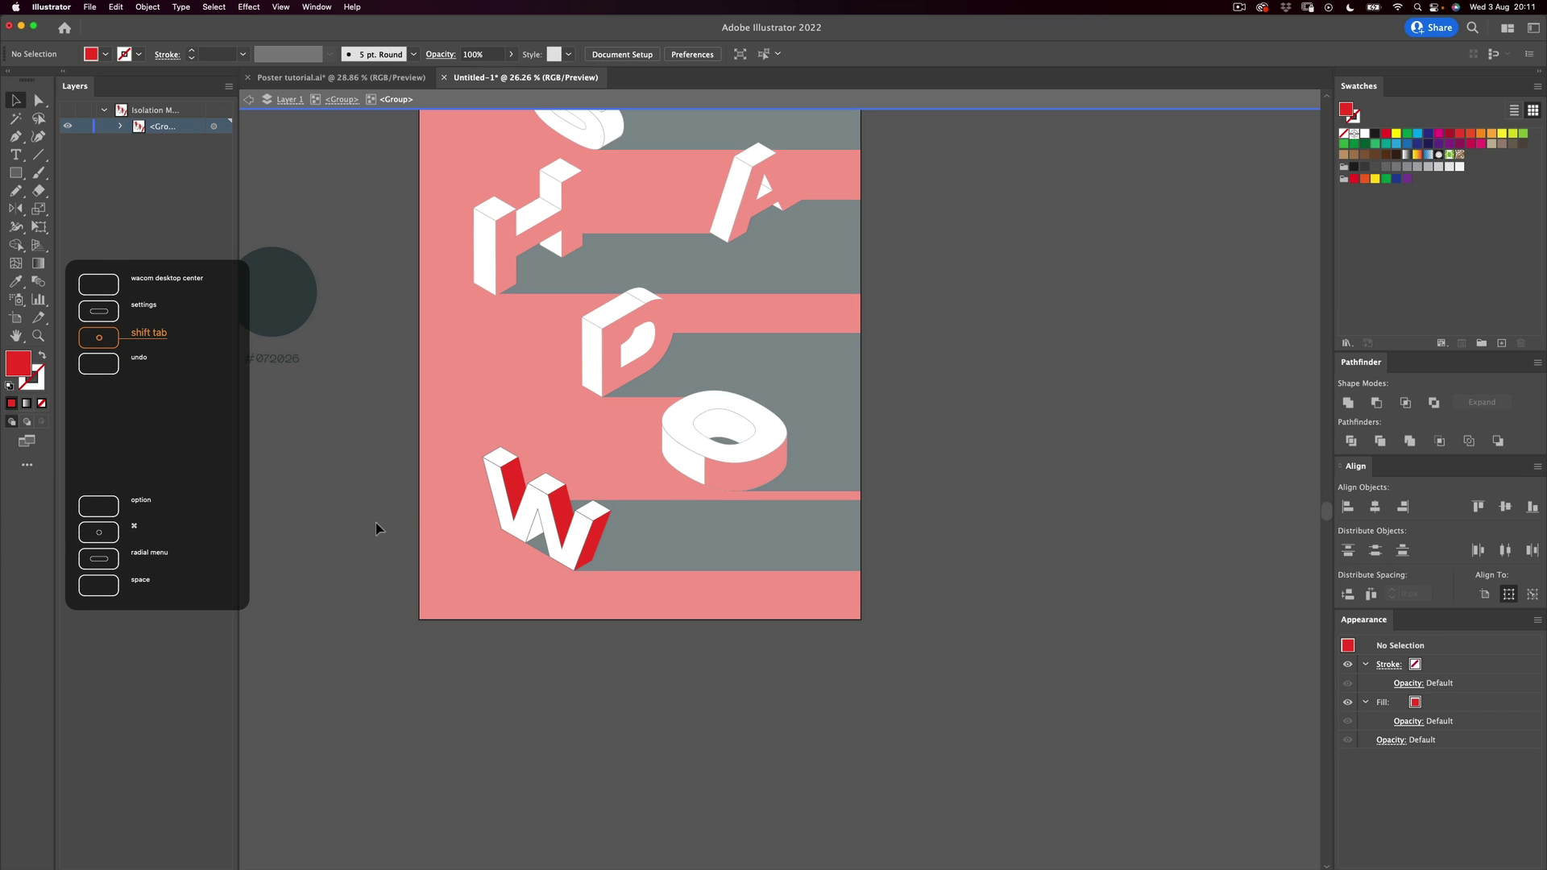
double_click(375, 525)
Step: Fill the inner wall of the O's hole with the same red, then leave the letter's isolated group
left_click_drag(702, 354, 704, 395)
scroll(704, 394, "up", 1)
double_click(714, 497)
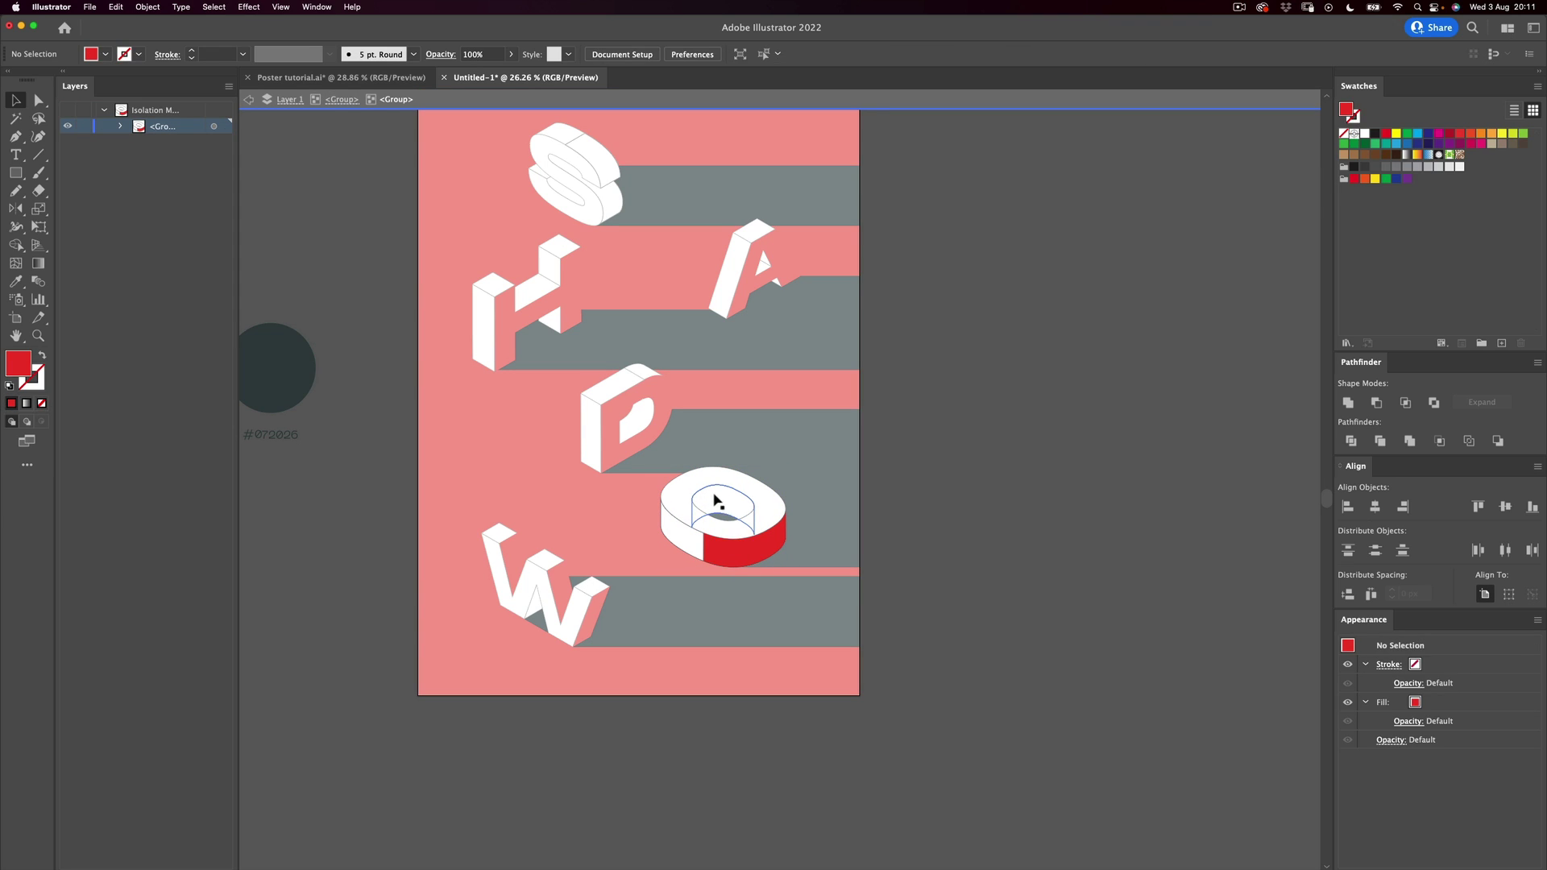
double_click(714, 497)
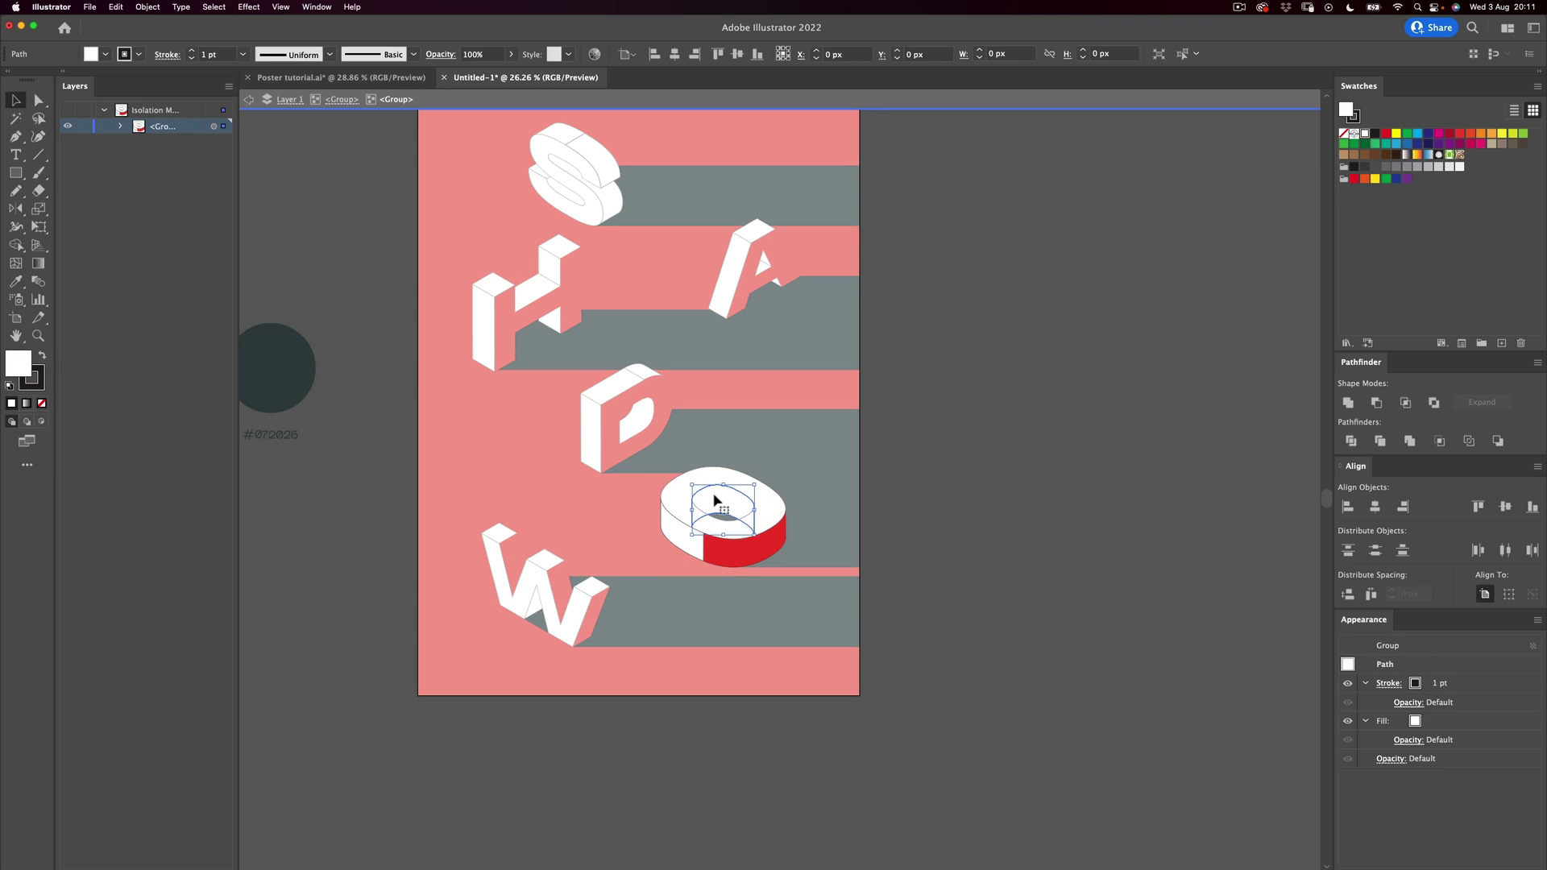
left_click(765, 541)
key("v")
double_click(925, 370)
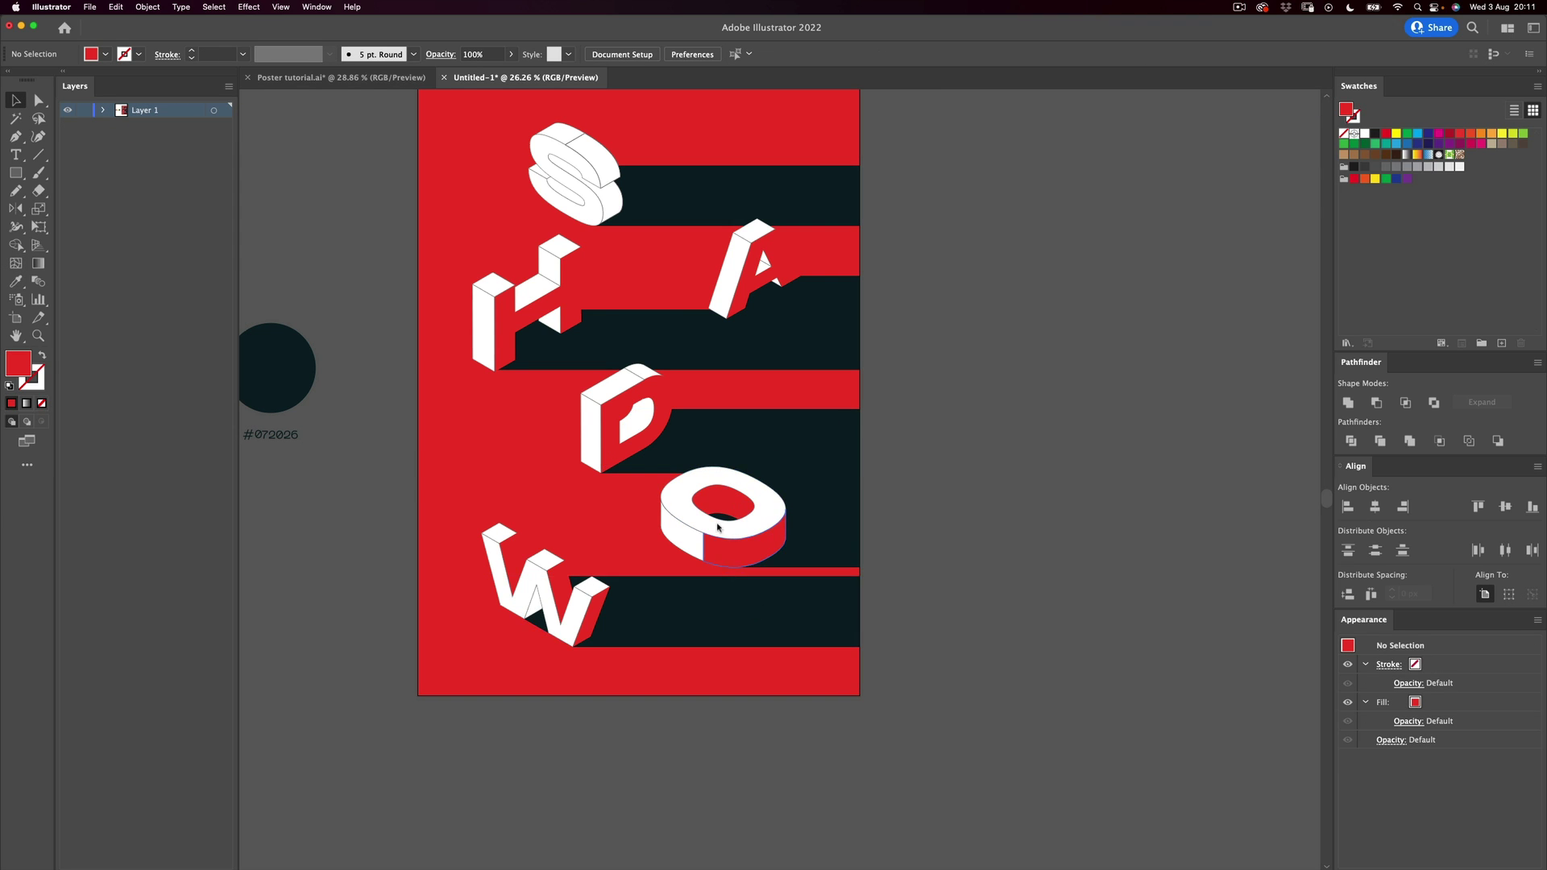
Step: Isolate the clip group that holds the O's outer side wall
double_click(672, 534)
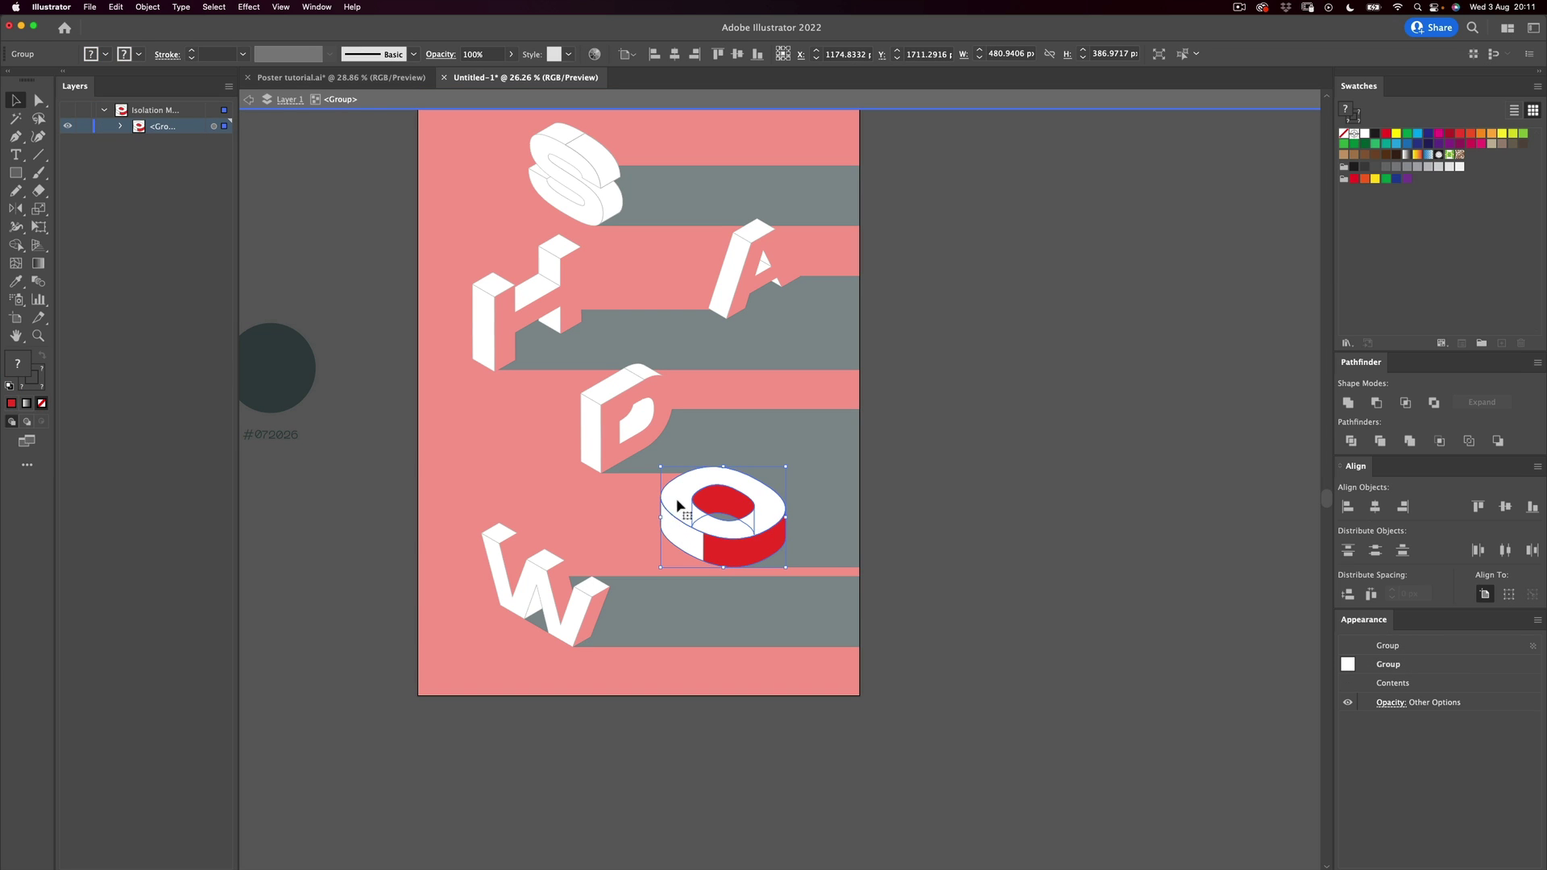
double_click(672, 529)
left_click(674, 528)
left_click_drag(591, 489, 810, 465)
scroll(810, 465, "down", 1)
double_click(919, 476)
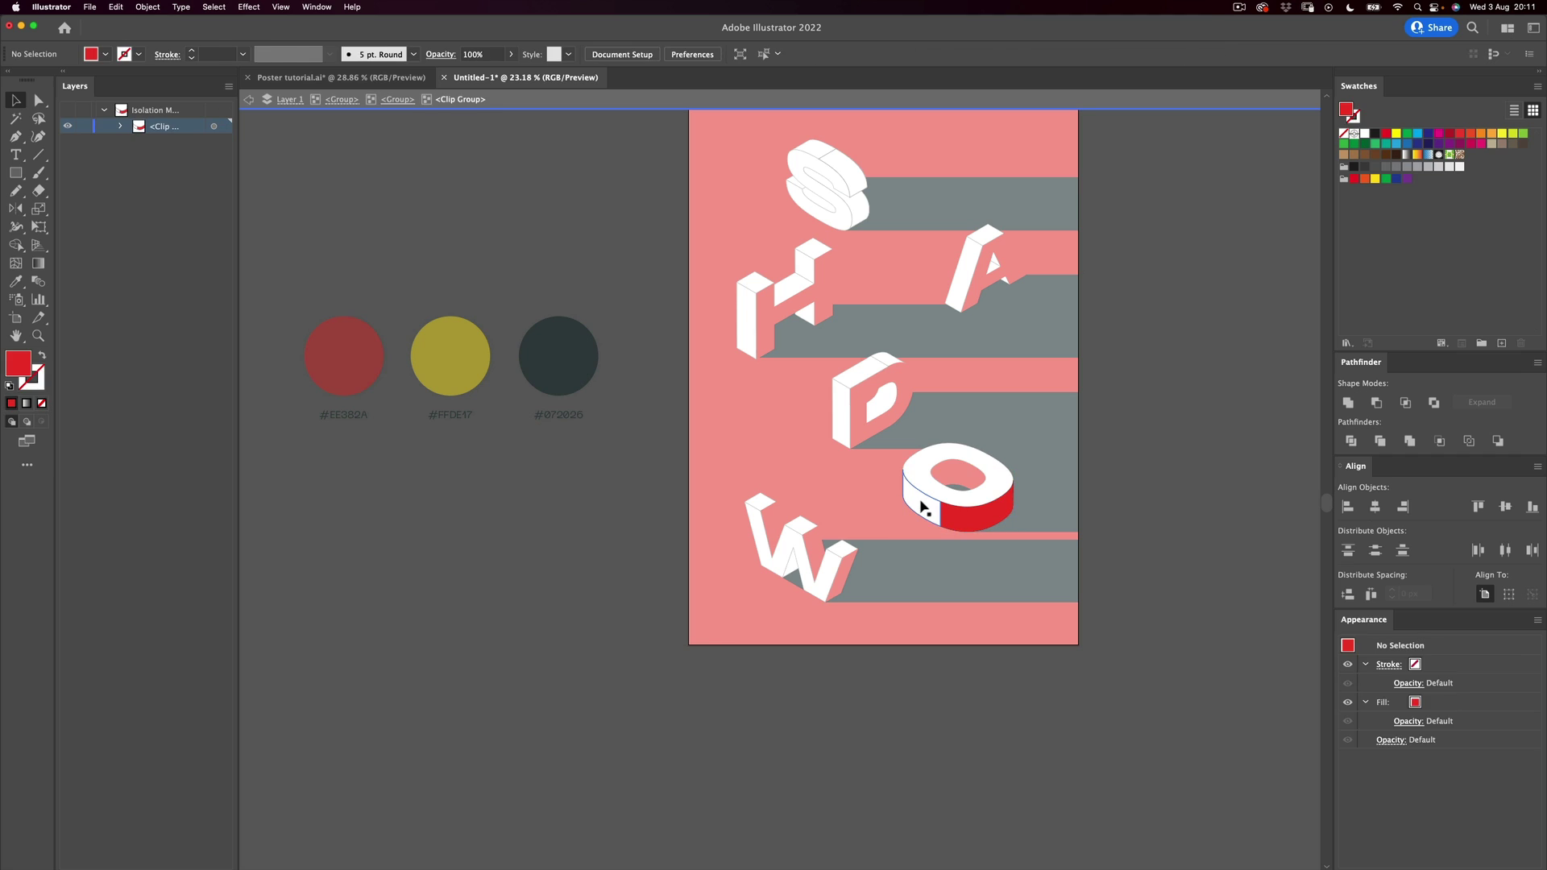
key("i")
left_click(481, 349)
key("v")
key("super+z")
Step: Select the left part of the O's outer side wall and fill it with the #FFDE17 yellow, without a stroke
scroll(677, 499, "right", 3)
scroll(677, 500, "down", 2)
scroll(684, 435, "up", 2)
scroll(684, 435, "left", 2)
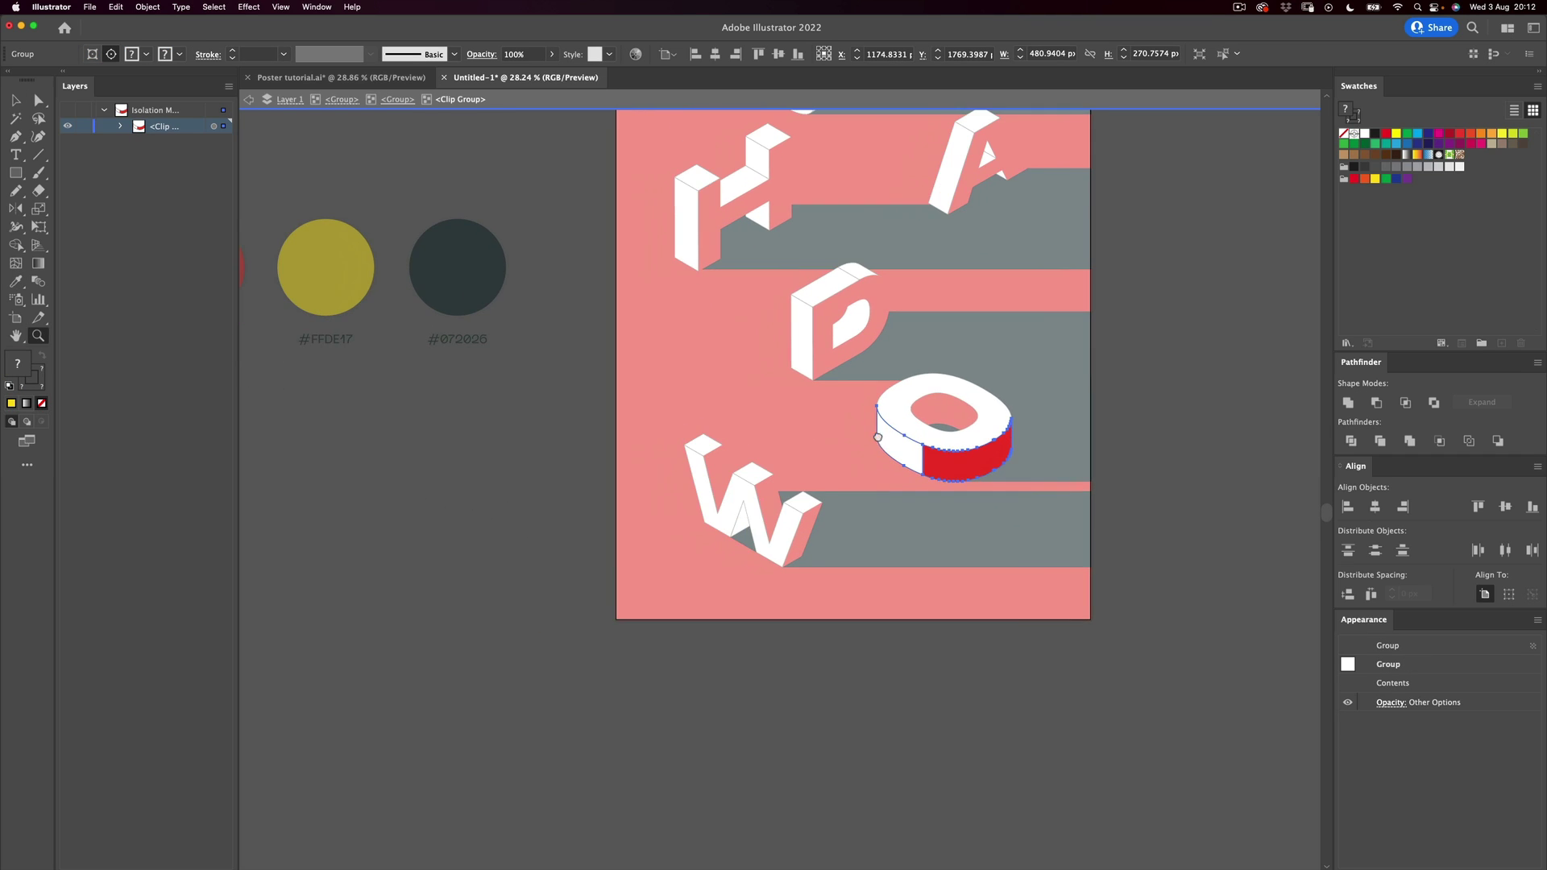
left_click(535, 587)
double_click(893, 450)
left_click(893, 448)
key("i")
left_click(348, 251)
key("v")
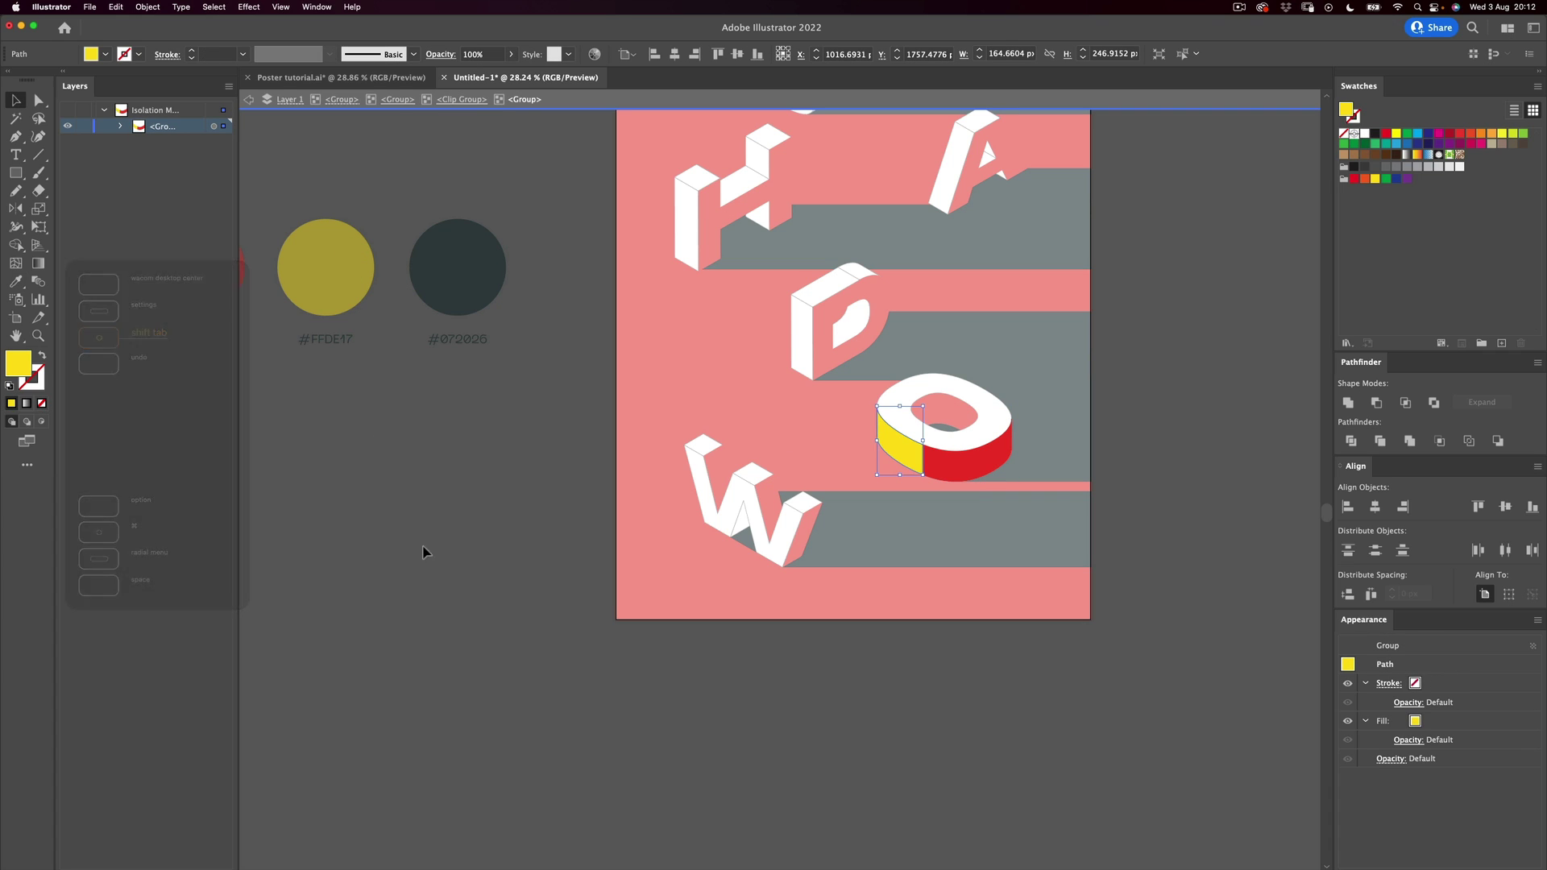
Step: Leave the side wall's group and isolate the group of the O's top face
left_click(531, 544)
double_click(896, 395)
double_click(903, 394)
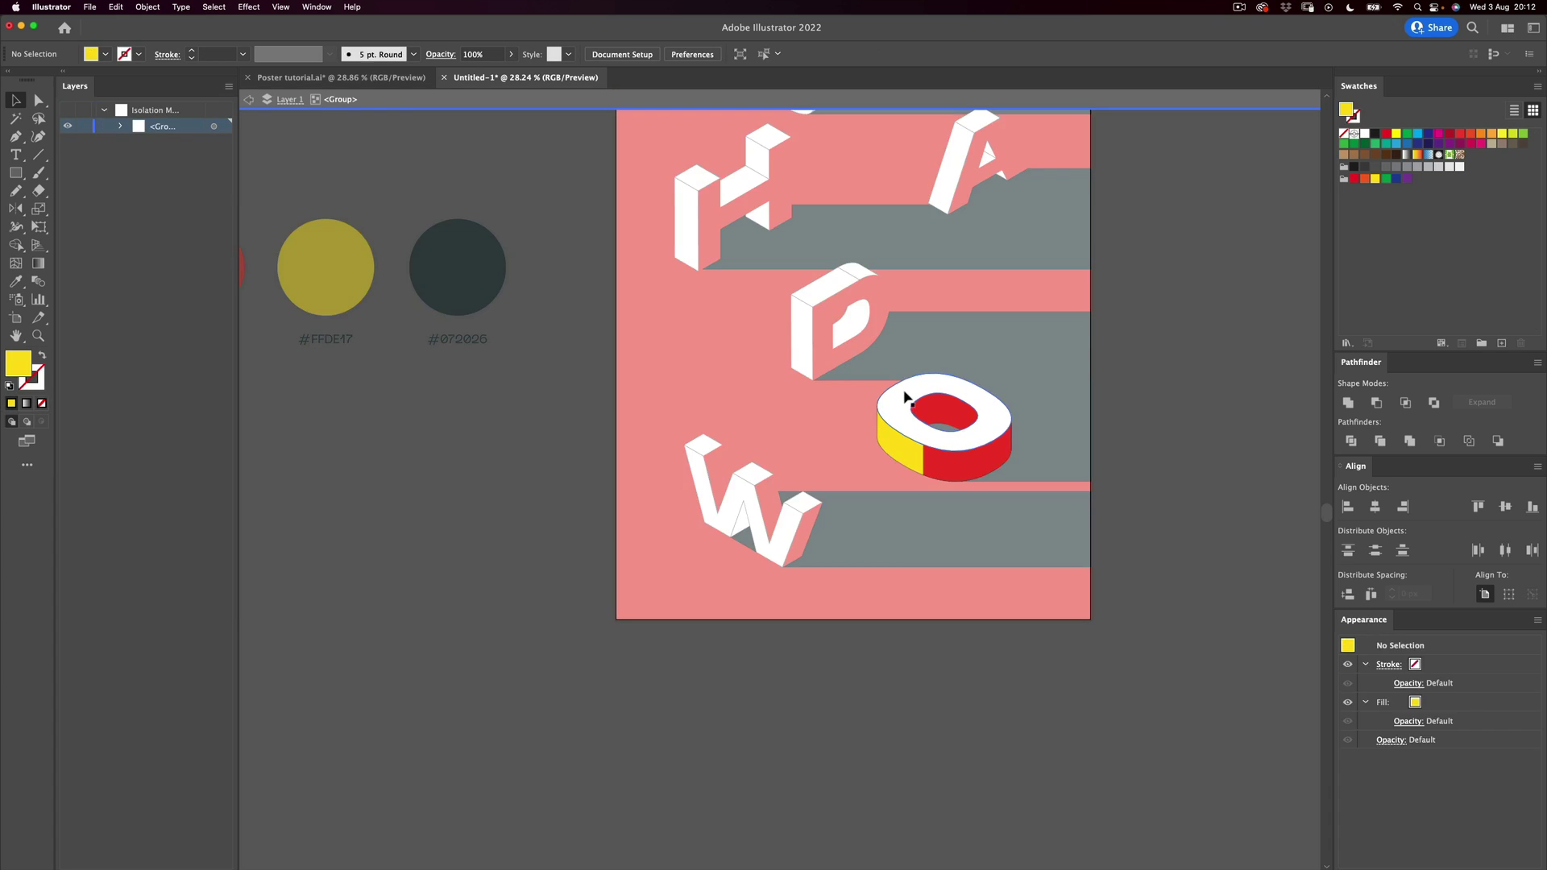
left_click_drag(904, 392, 908, 390)
double_click(909, 395)
double_click(905, 393)
Step: Fill the O's ring-shaped top face with the #FFDE17 yellow, without a stroke, then leave isolation
key("i")
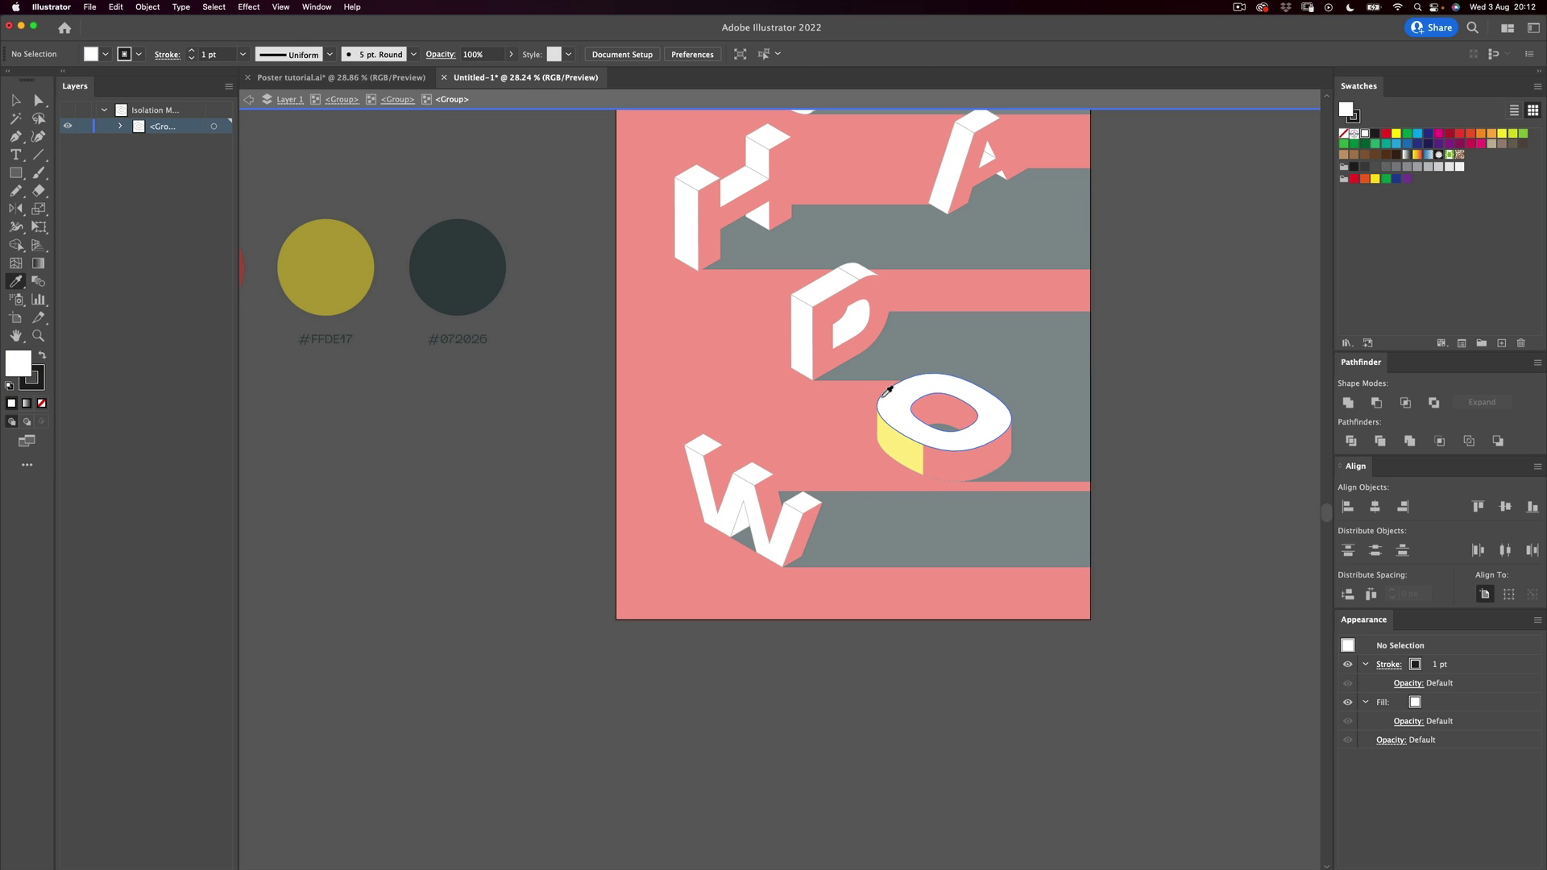
left_click(369, 246)
key("v")
left_click(893, 402)
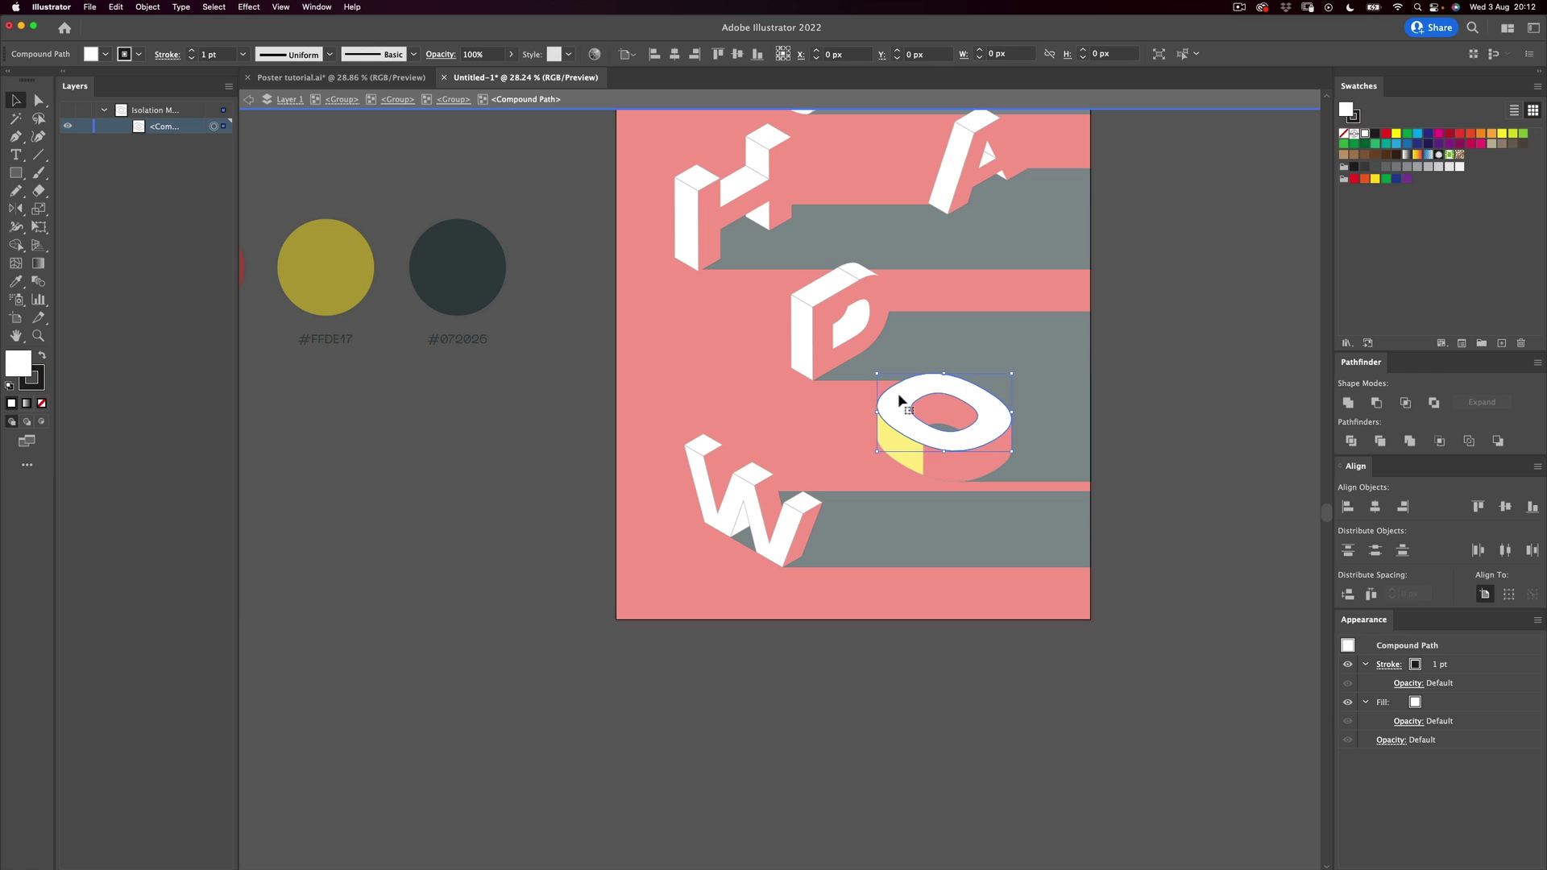
key("i")
left_click(376, 272)
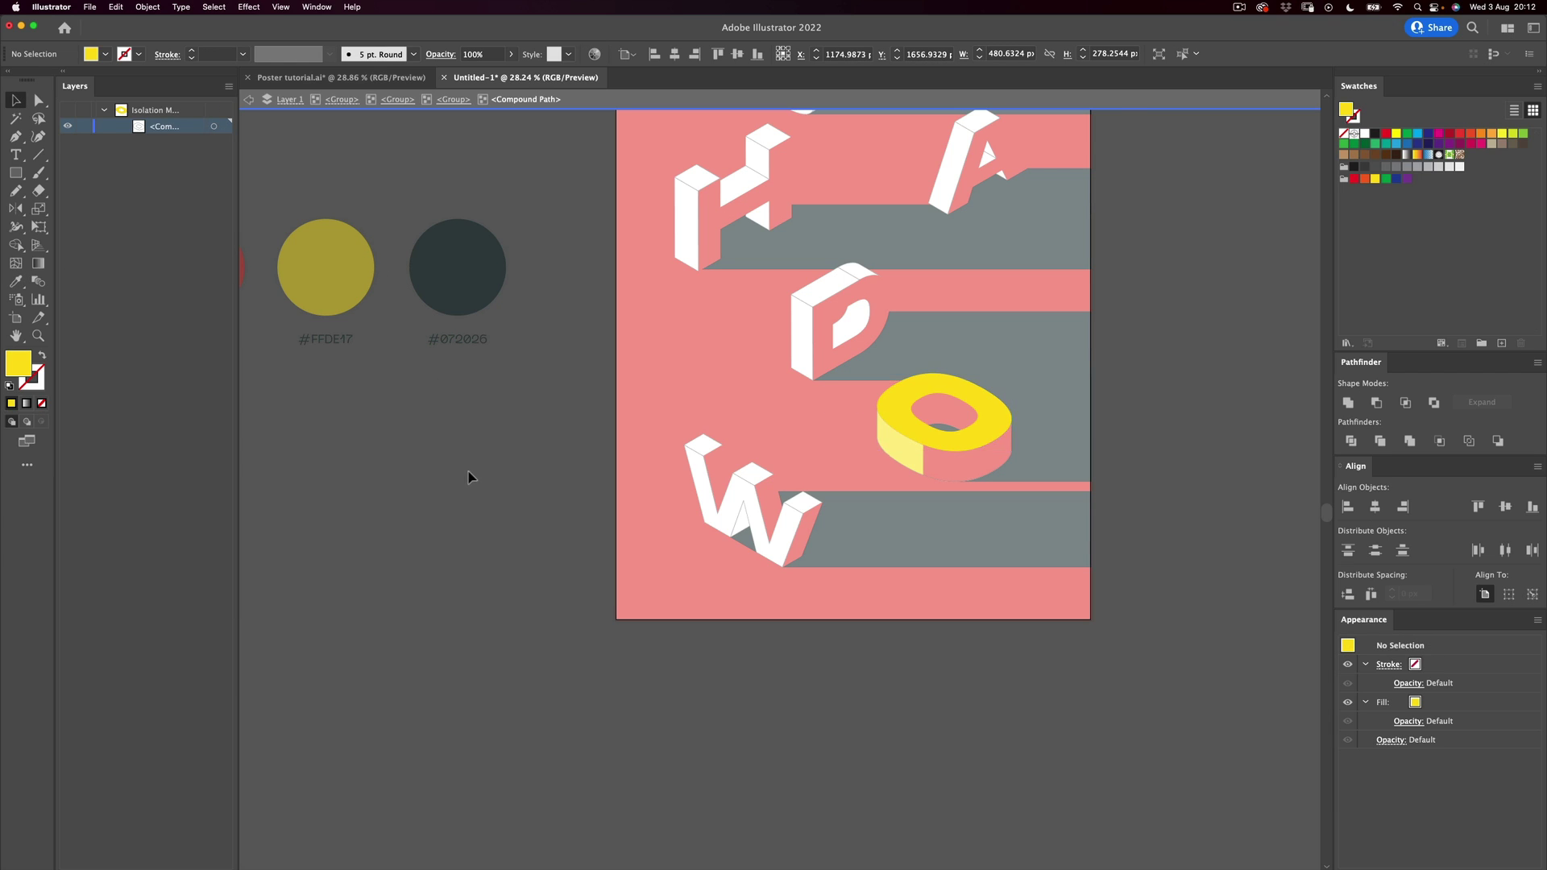
double_click(477, 471)
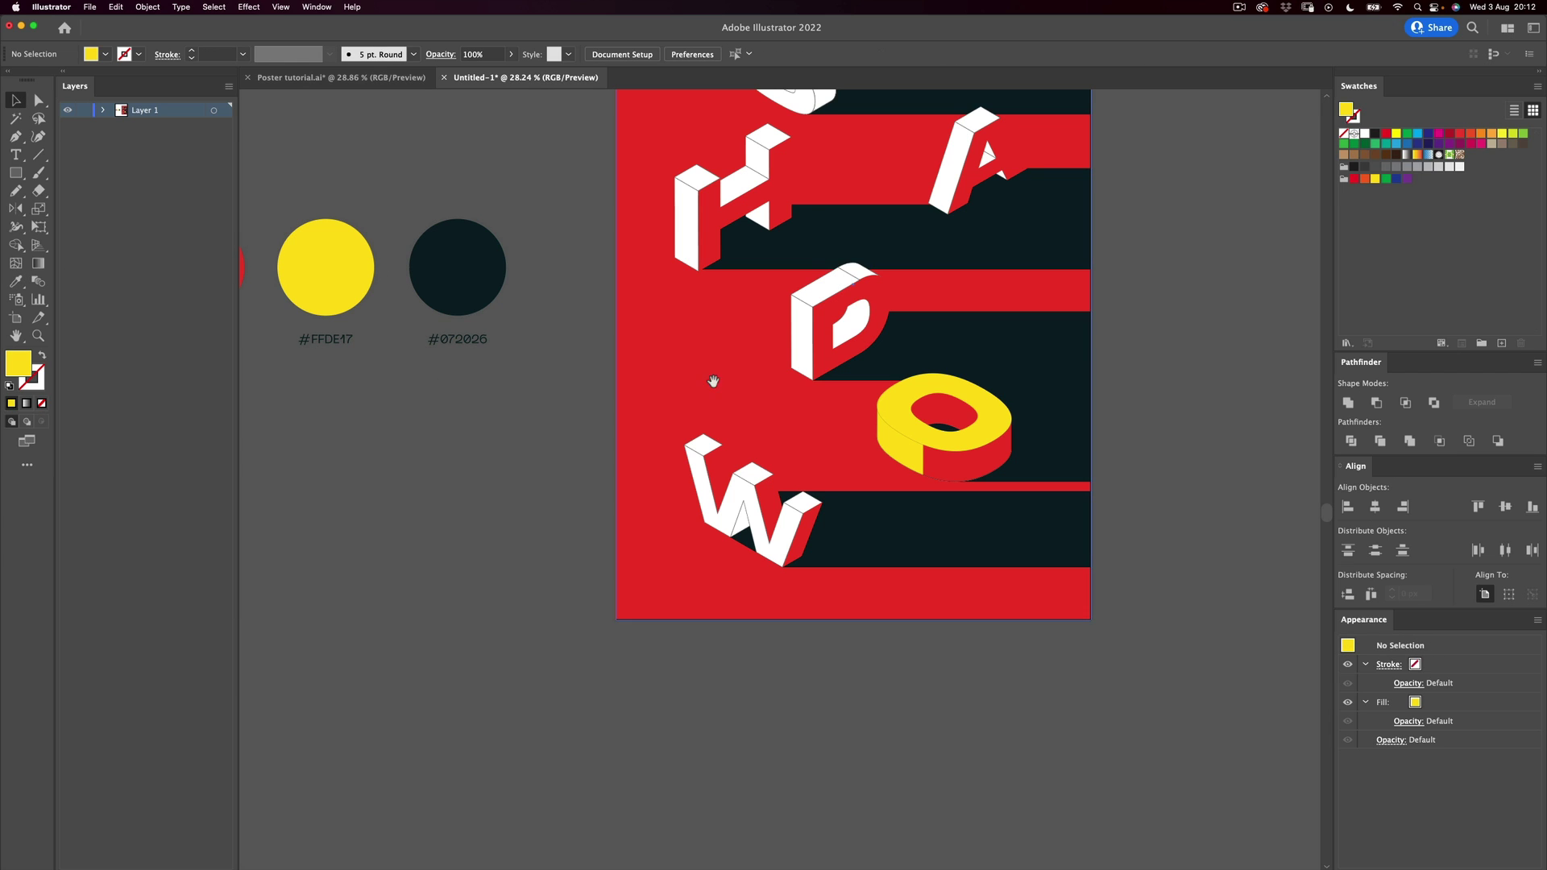
Step: Isolate the O's outer side wall and cut its yellow and red parts out of the group
left_click_drag(735, 320, 697, 359)
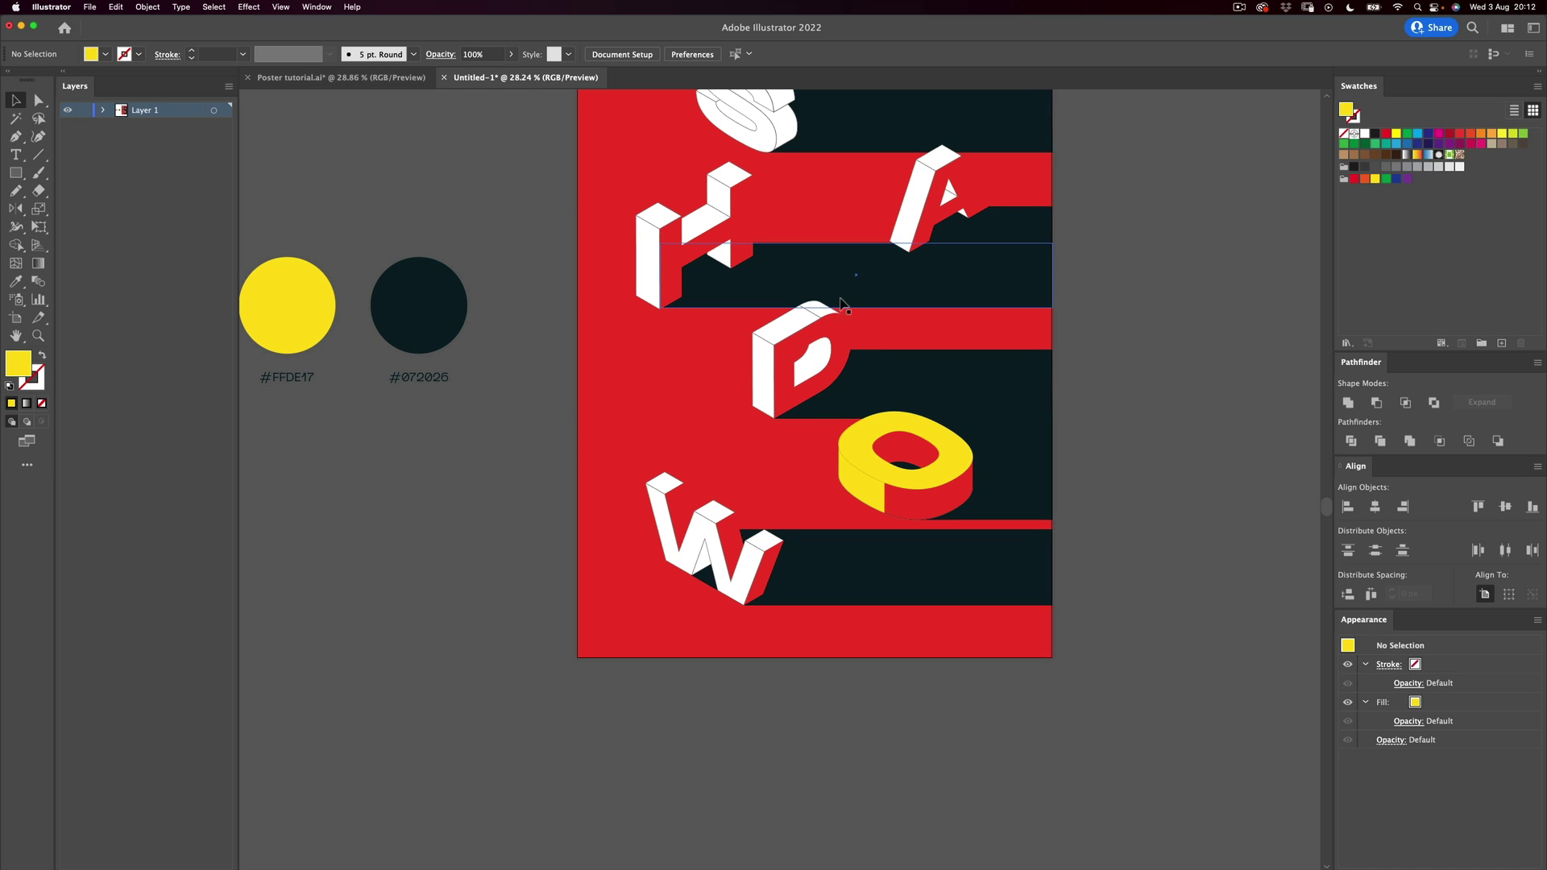
left_click(867, 497)
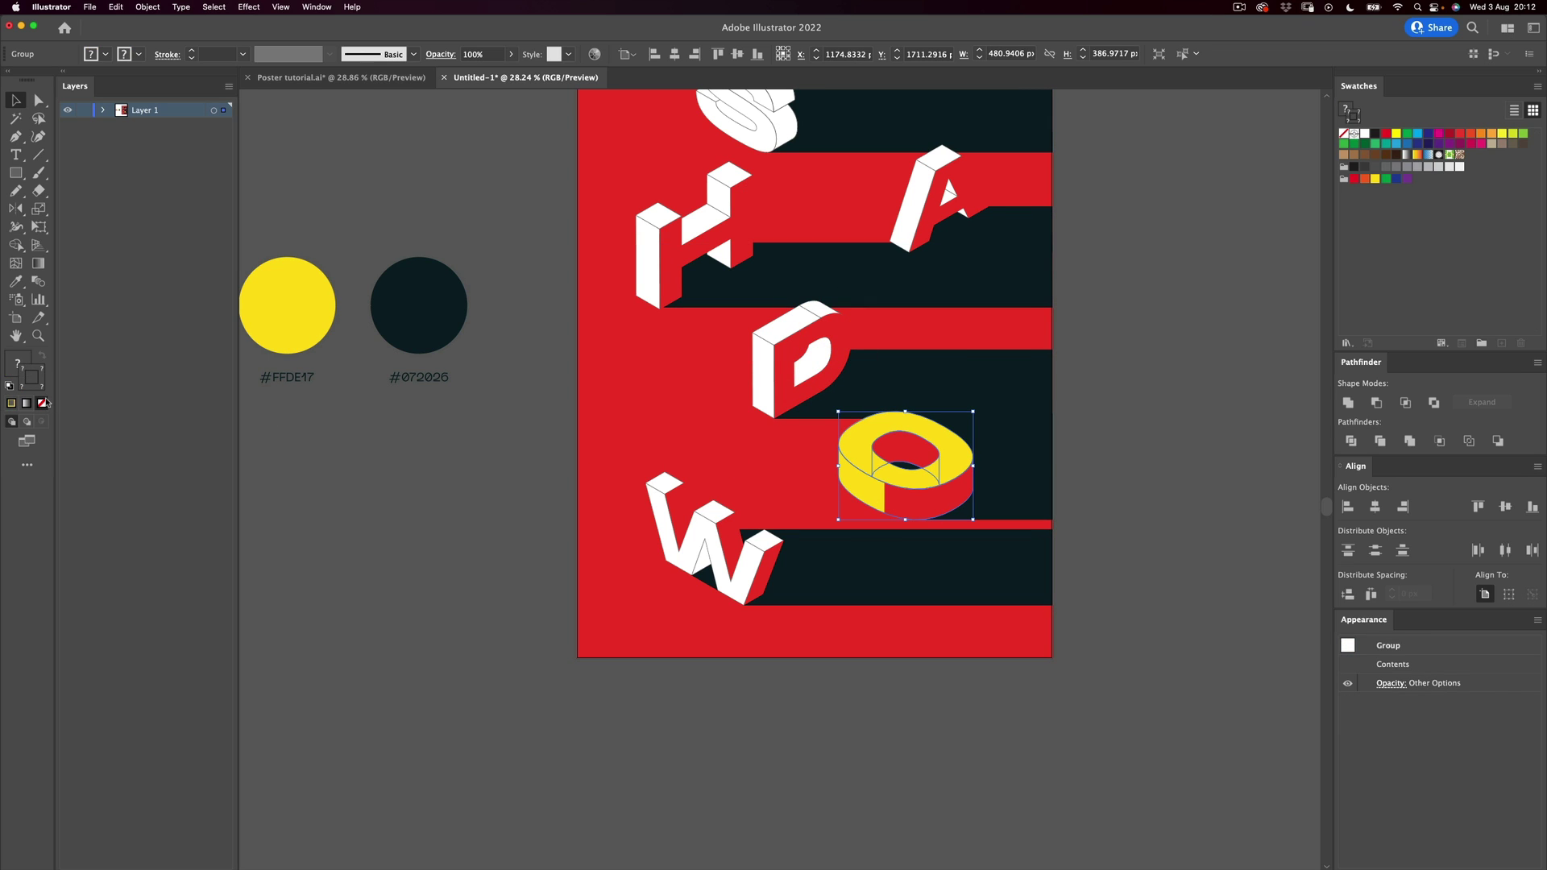
scroll(887, 422, "up", 4)
double_click(905, 477)
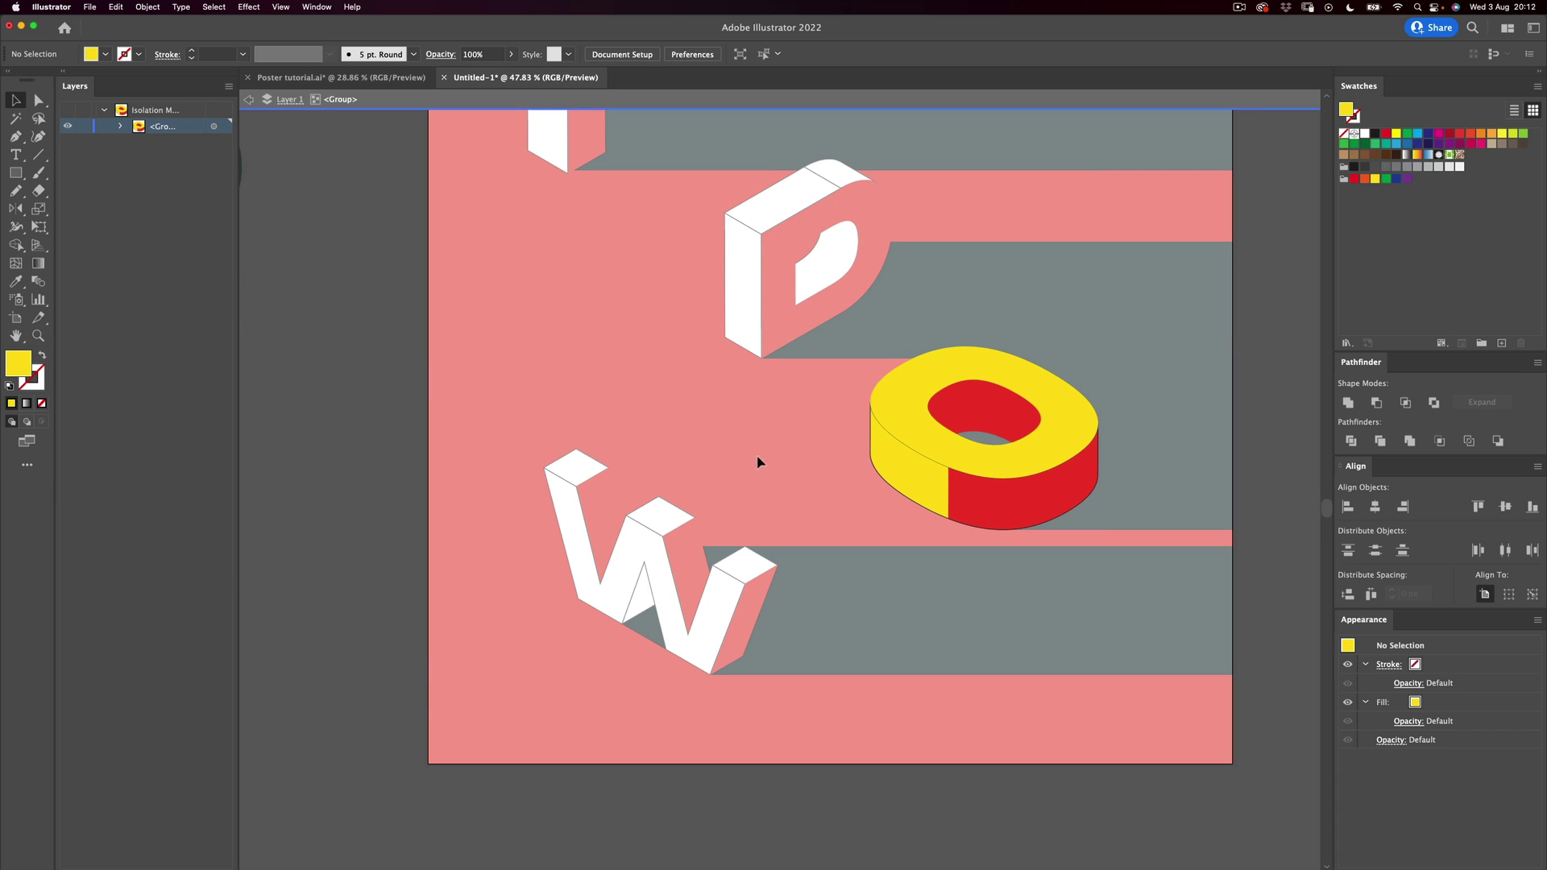
double_click(881, 450)
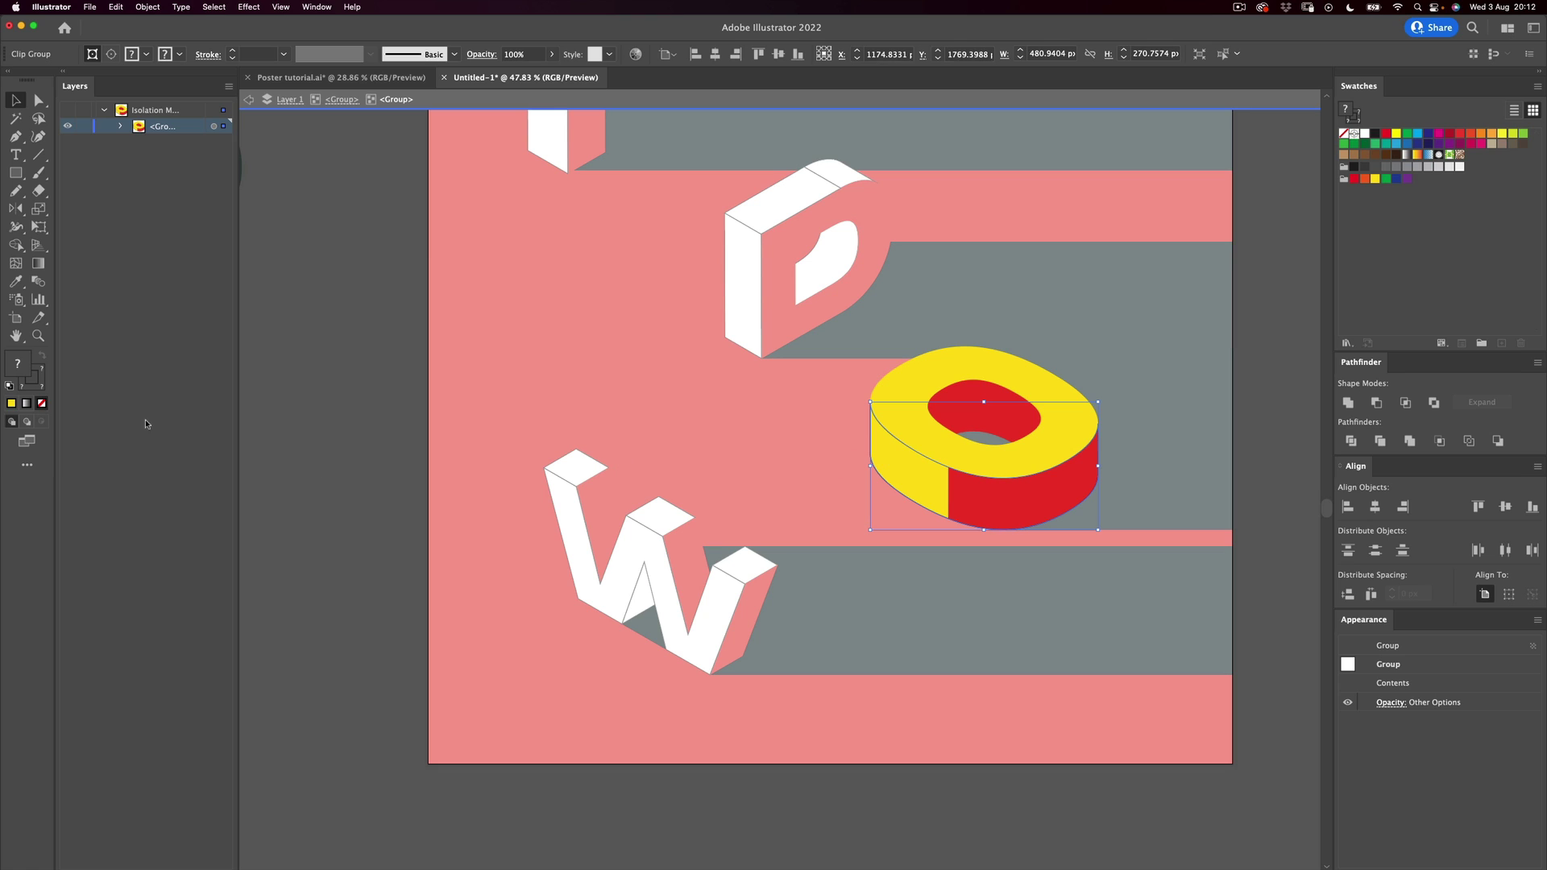
double_click(893, 459)
left_click(894, 464)
double_click(895, 467)
left_click_drag(897, 474, 890, 491)
left_click(1039, 510, "shift")
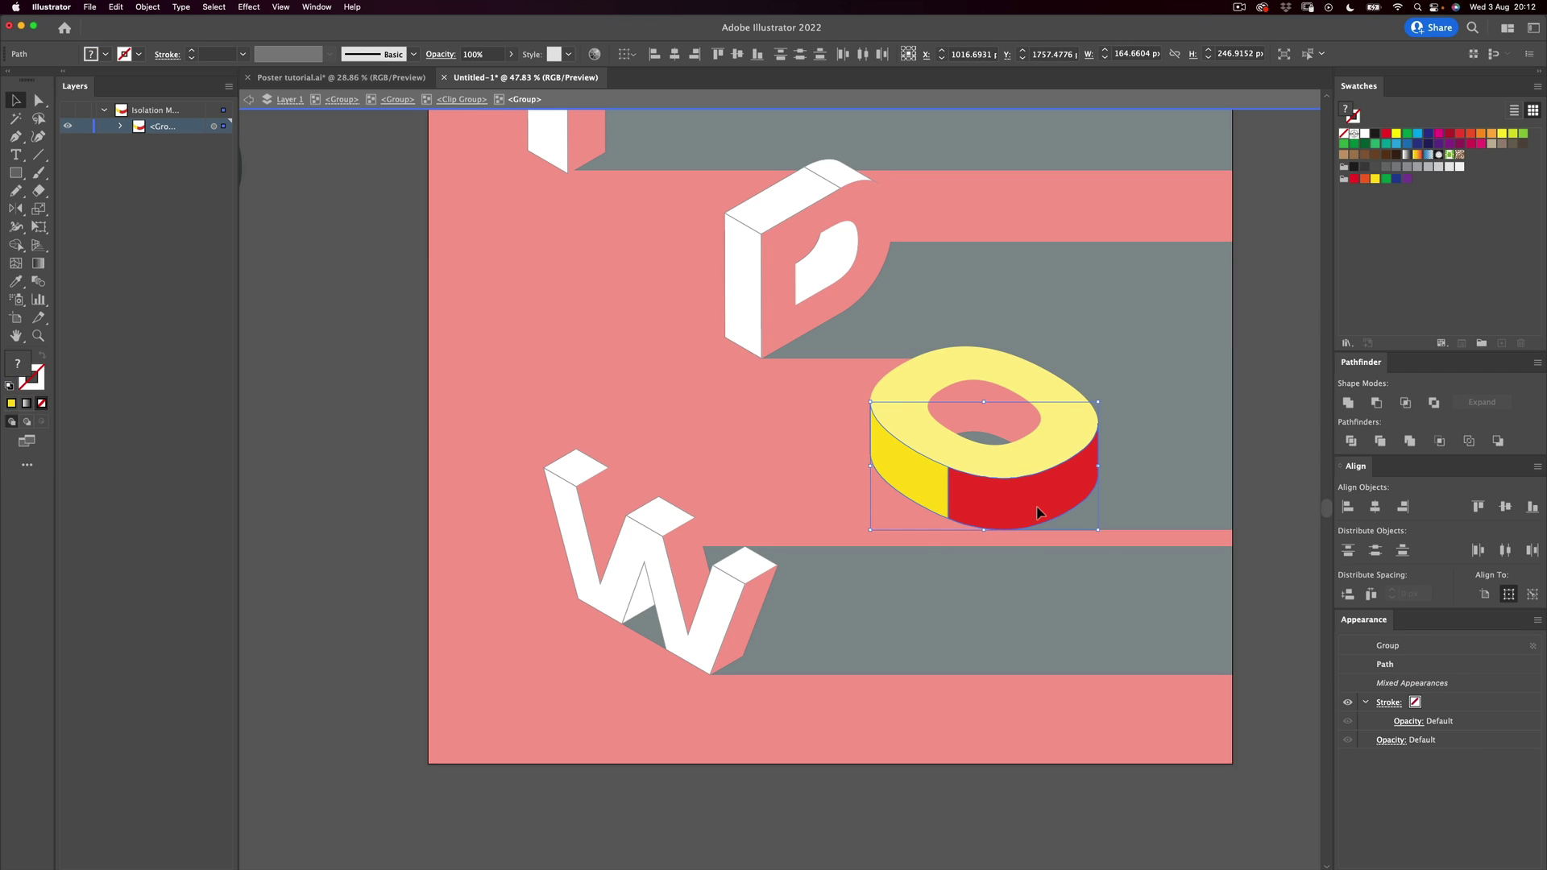
key("Delete")
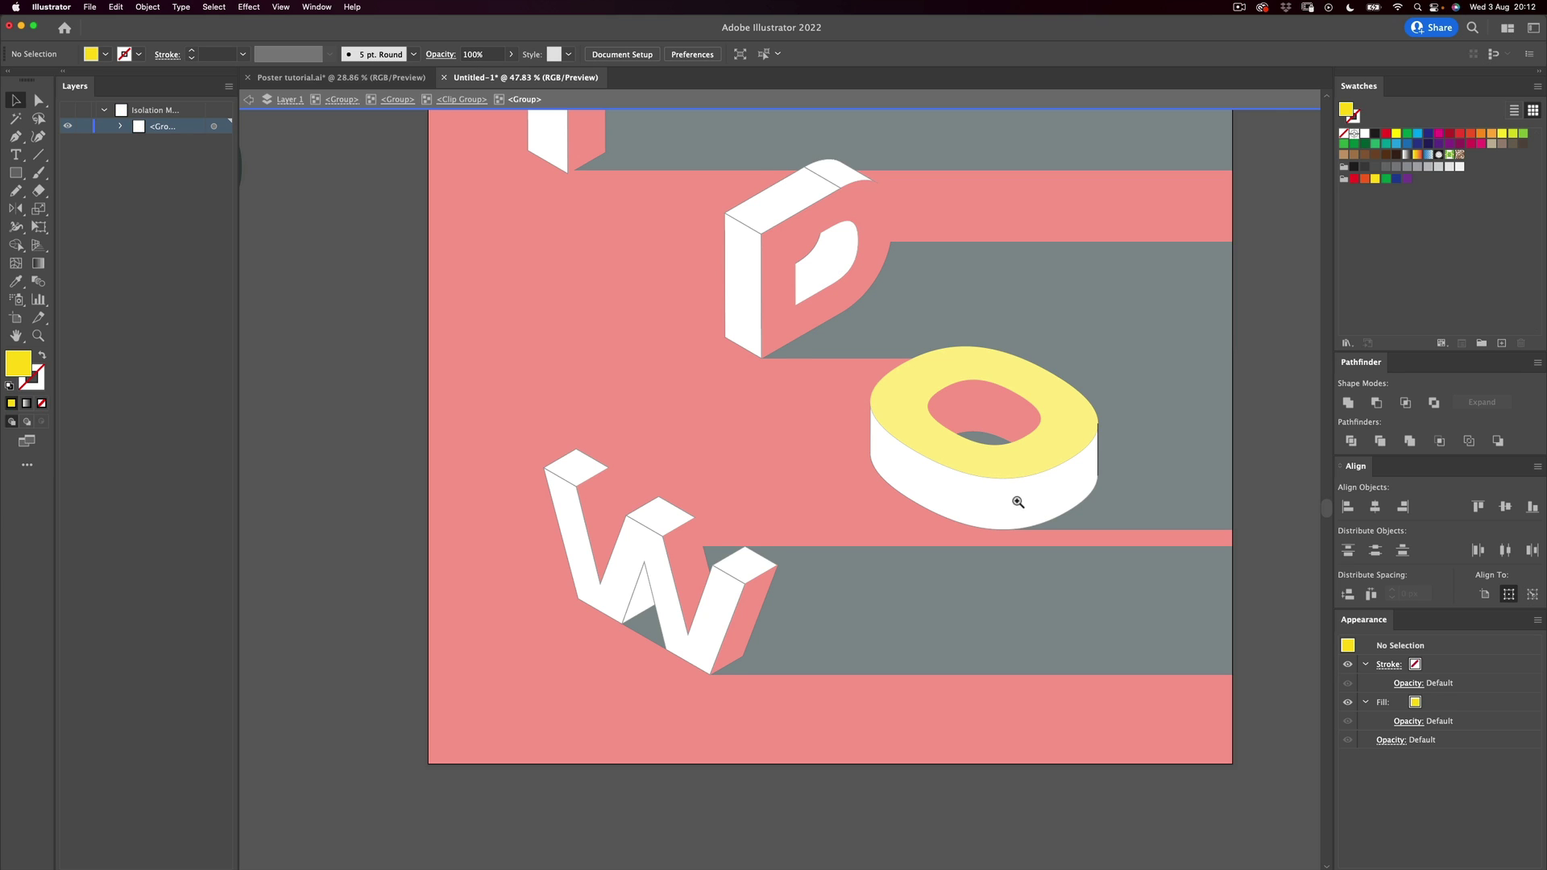
Step: Leave the O's nested isolated groups and return to the level of Layer 1
scroll(1027, 506, "up", 3)
key("Escape")
left_click(1021, 514)
double_click(943, 523)
key("z")
left_click_drag(640, 518, 564, 518)
left_click(249, 99)
scroll(1026, 545, "right", 3)
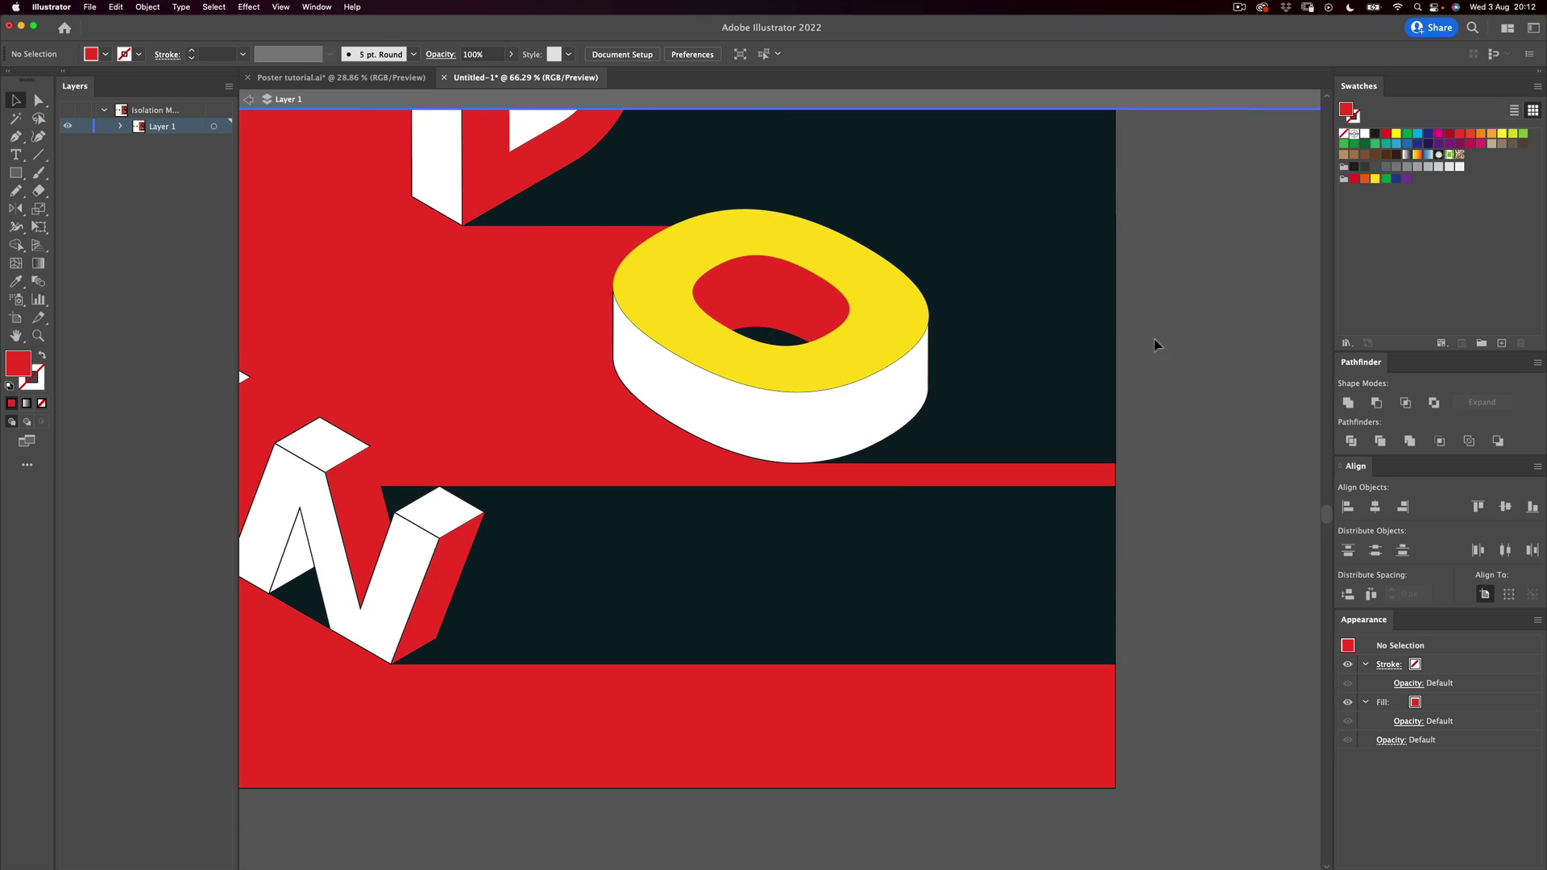
left_click_drag(794, 379, 784, 400)
key("super+z")
mouse_move(676, 401)
left_mouse_down()
mouse_move(687, 409)
mouse_move(668, 416)
mouse_move(656, 397)
left_mouse_up()
scroll(670, 379, "up", 3)
left_click_drag(718, 315, 435, 508)
key("super+z")
key("super+z")
key("z")
key("v")
Step: Leave the isolated layer and lock the red background rectangle
double_click(891, 305)
key("z")
left_click_drag(756, 288, 886, 286)
key("v")
left_click(457, 440)
key("super+2")
key("z")
left_click_drag(703, 448, 820, 337)
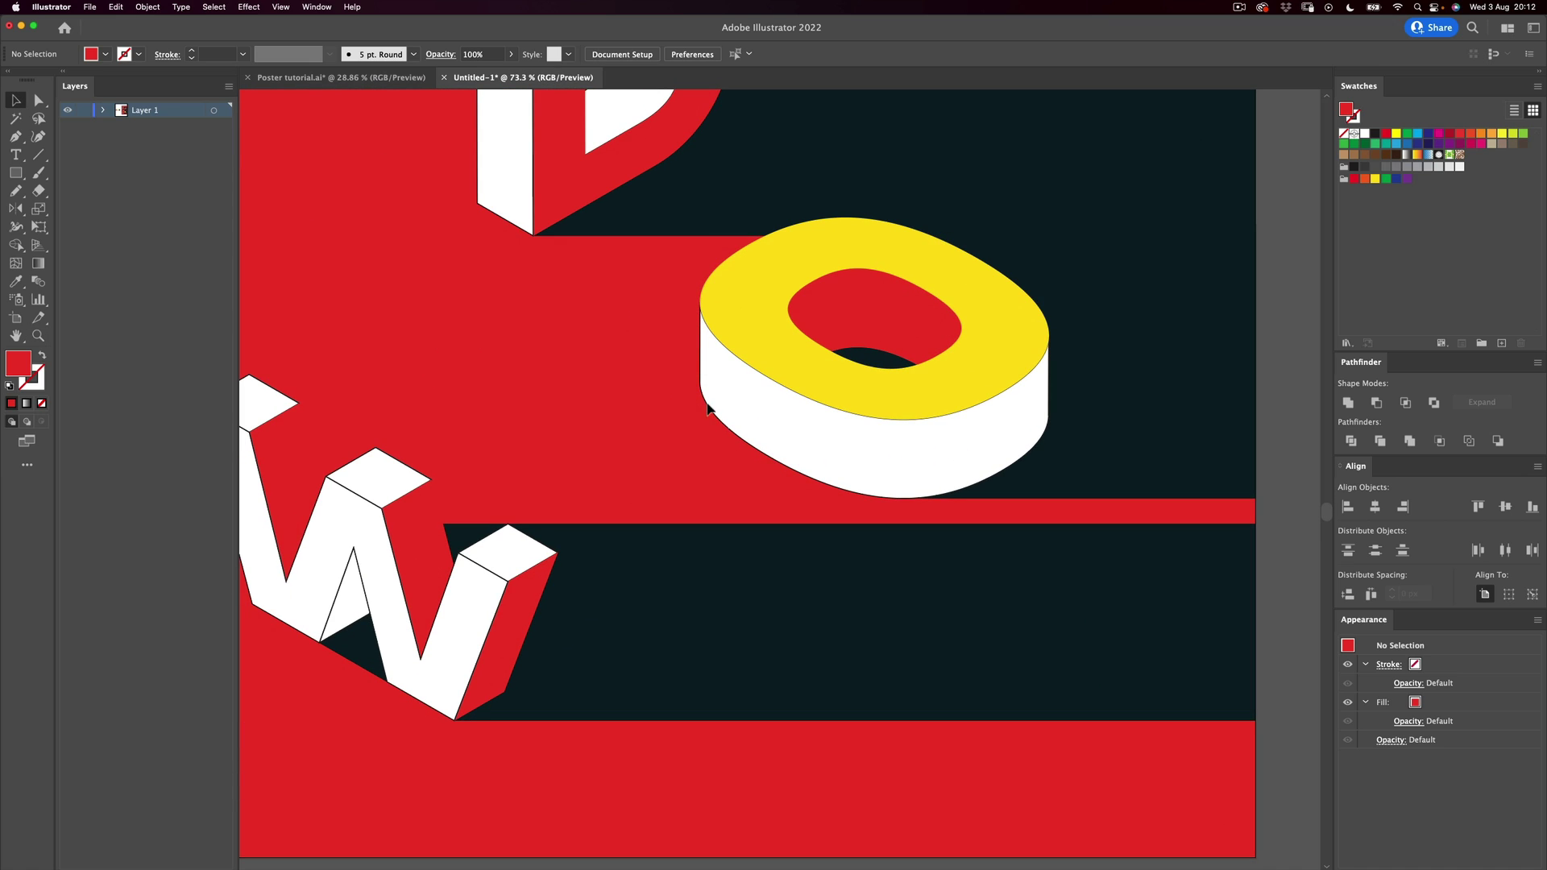
Step: Unlock the red background rectangle
left_click(736, 411)
key("super+2")
right_click(735, 393)
mouse_move(757, 405)
left_click(887, 405)
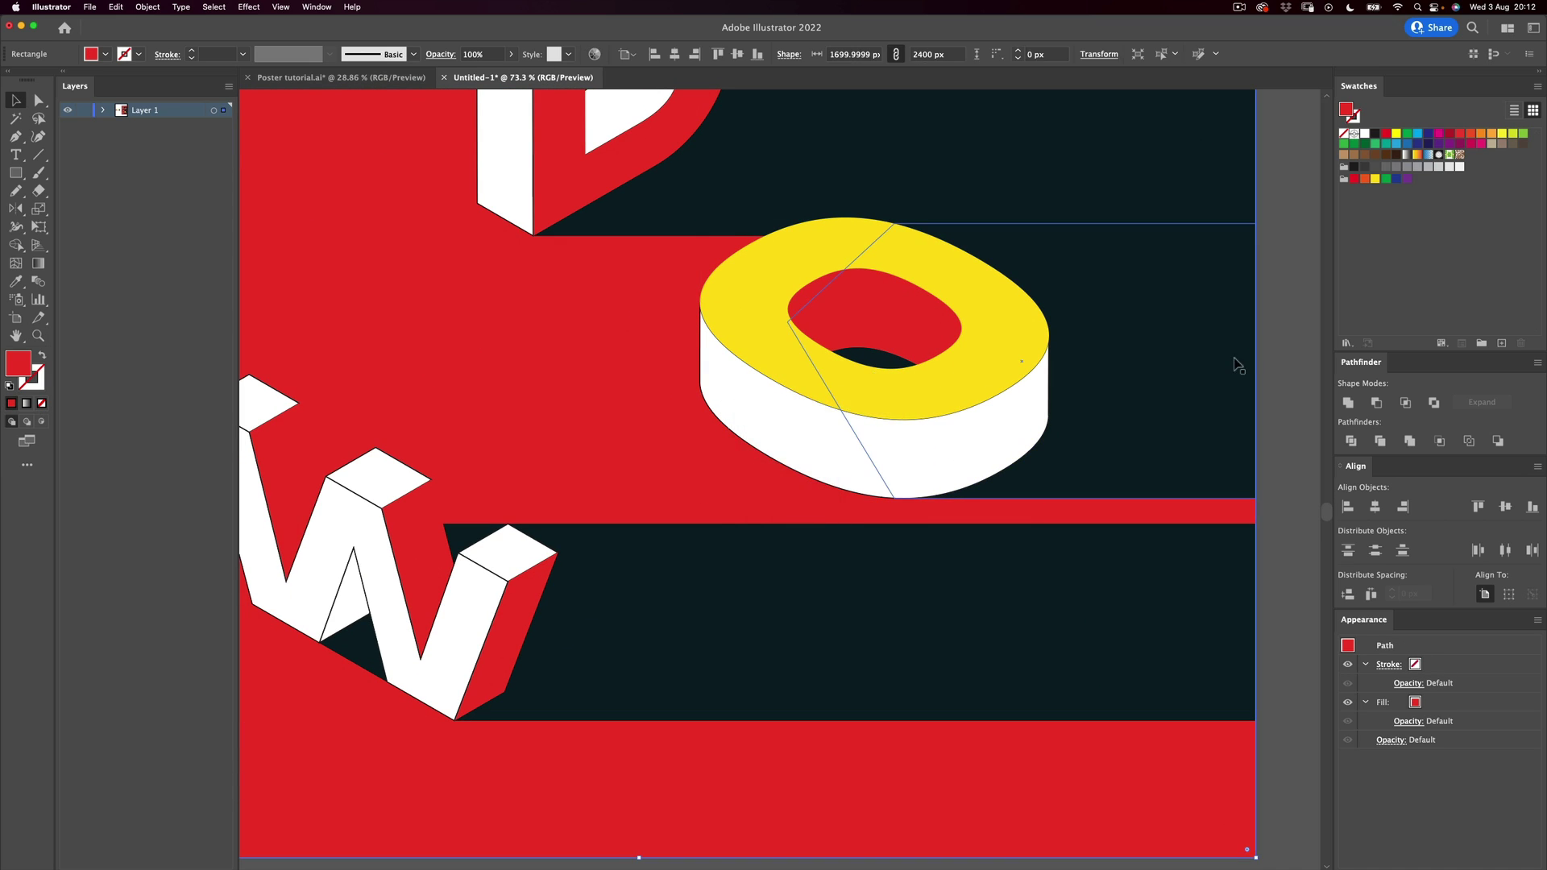
right_click(584, 332)
left_click(613, 342)
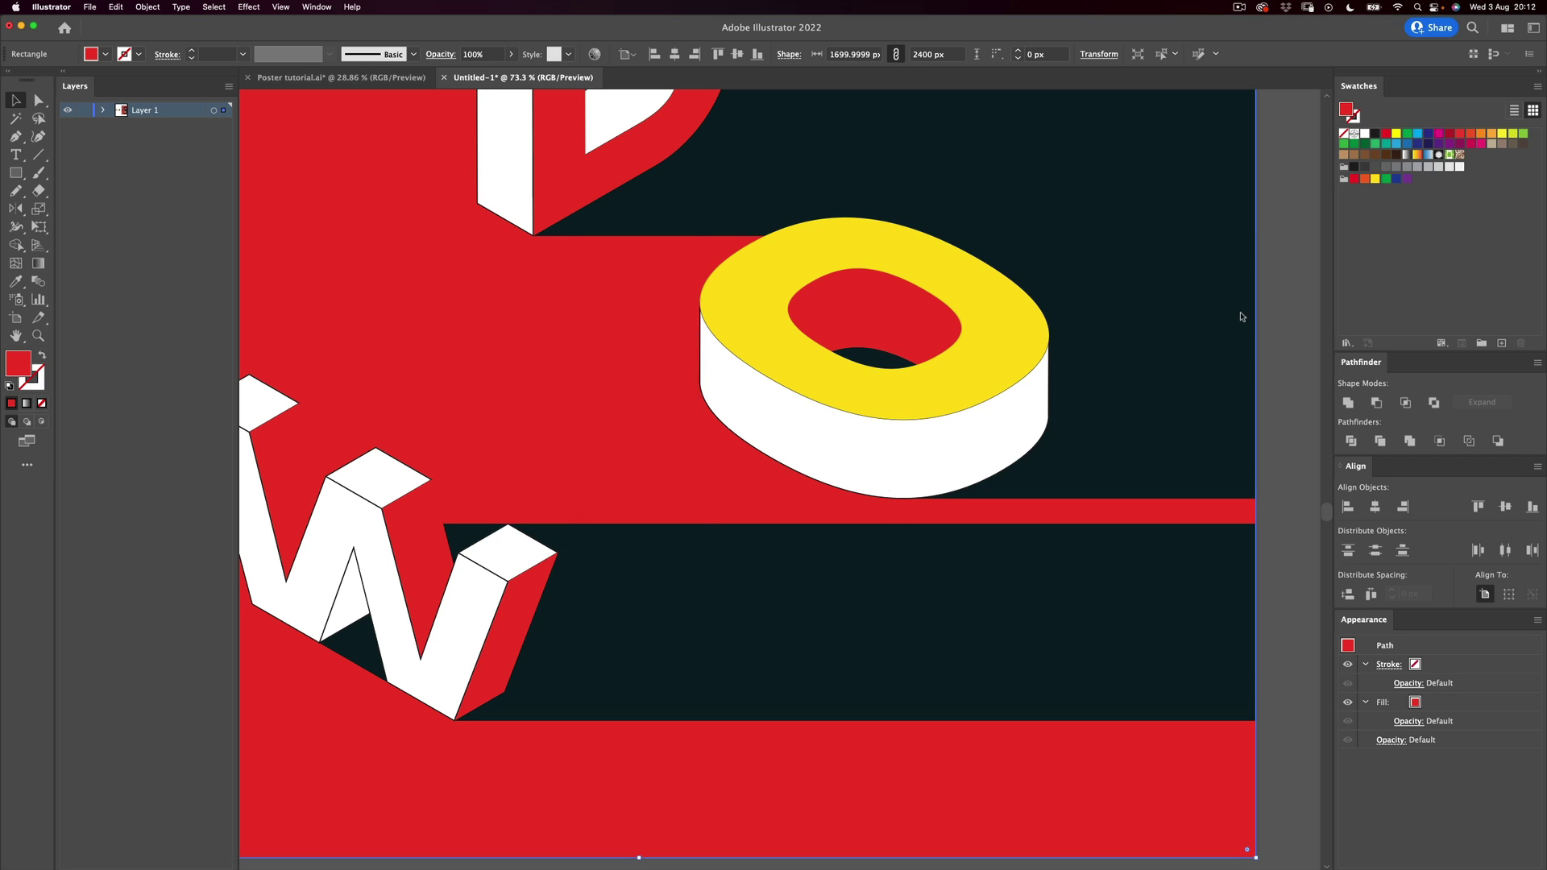
left_click(580, 402)
left_click(798, 379)
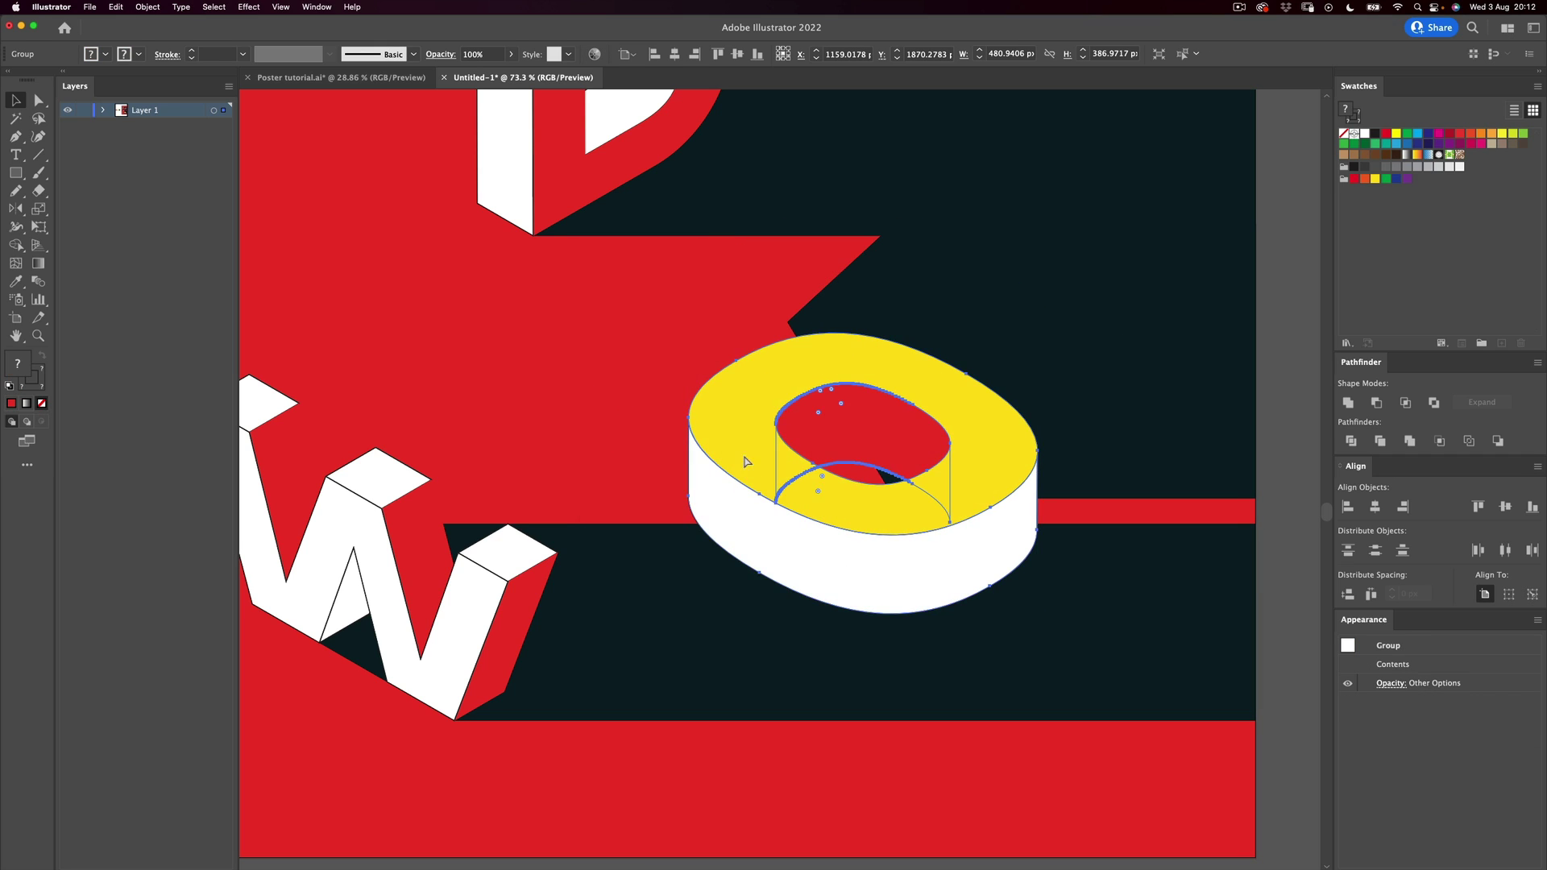
Step: Inside the O's group, delete the white stroked side wall and the leftover vertical edge line at its right
double_click(751, 311)
left_click_drag(681, 362, 703, 444)
left_click(675, 369)
key("a")
left_click_drag(684, 364, 709, 407)
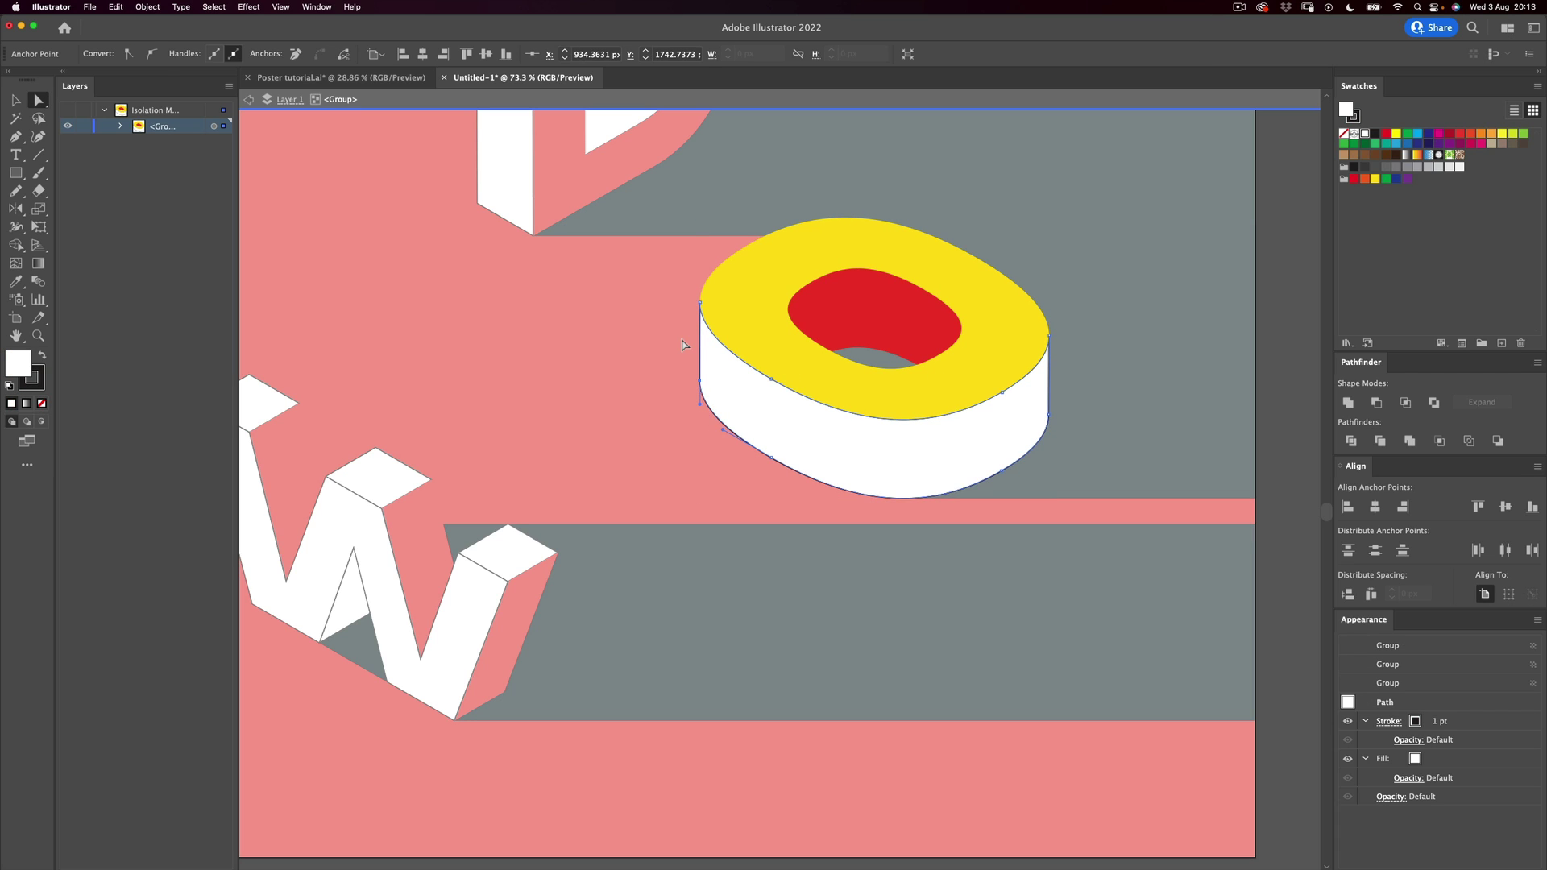
key("Delete")
key("Delete")
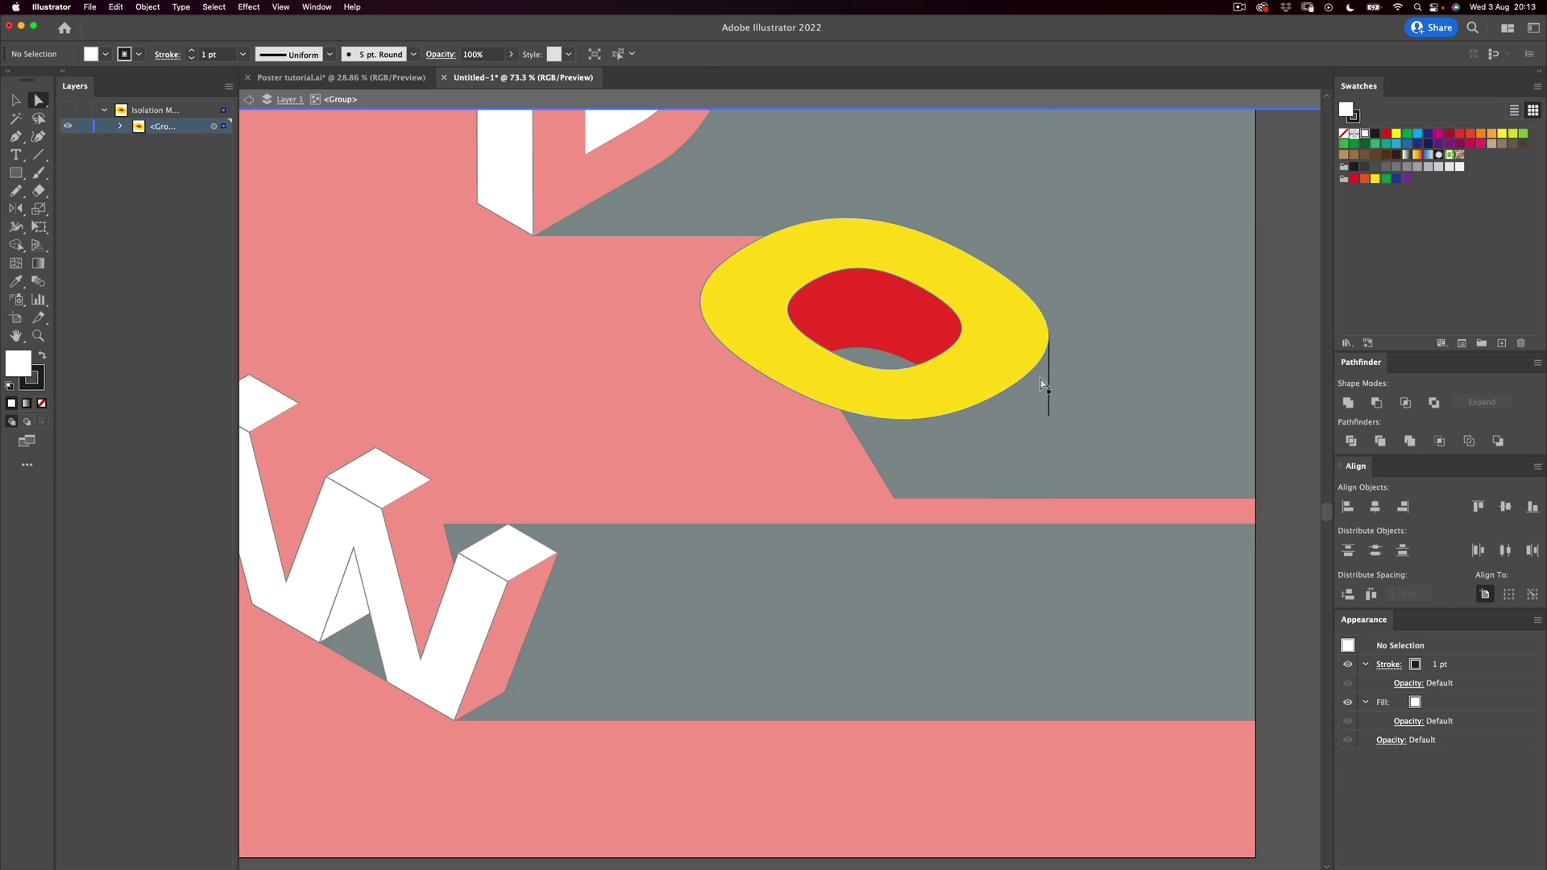
left_click_drag(1036, 367, 1091, 414)
key("Delete")
Step: Put the yellow and red side wall parts back in place on the O, then leave its isolated group
key("super+z")
key("z")
left_click_drag(830, 418, 725, 419)
key("v")
double_click(1072, 327)
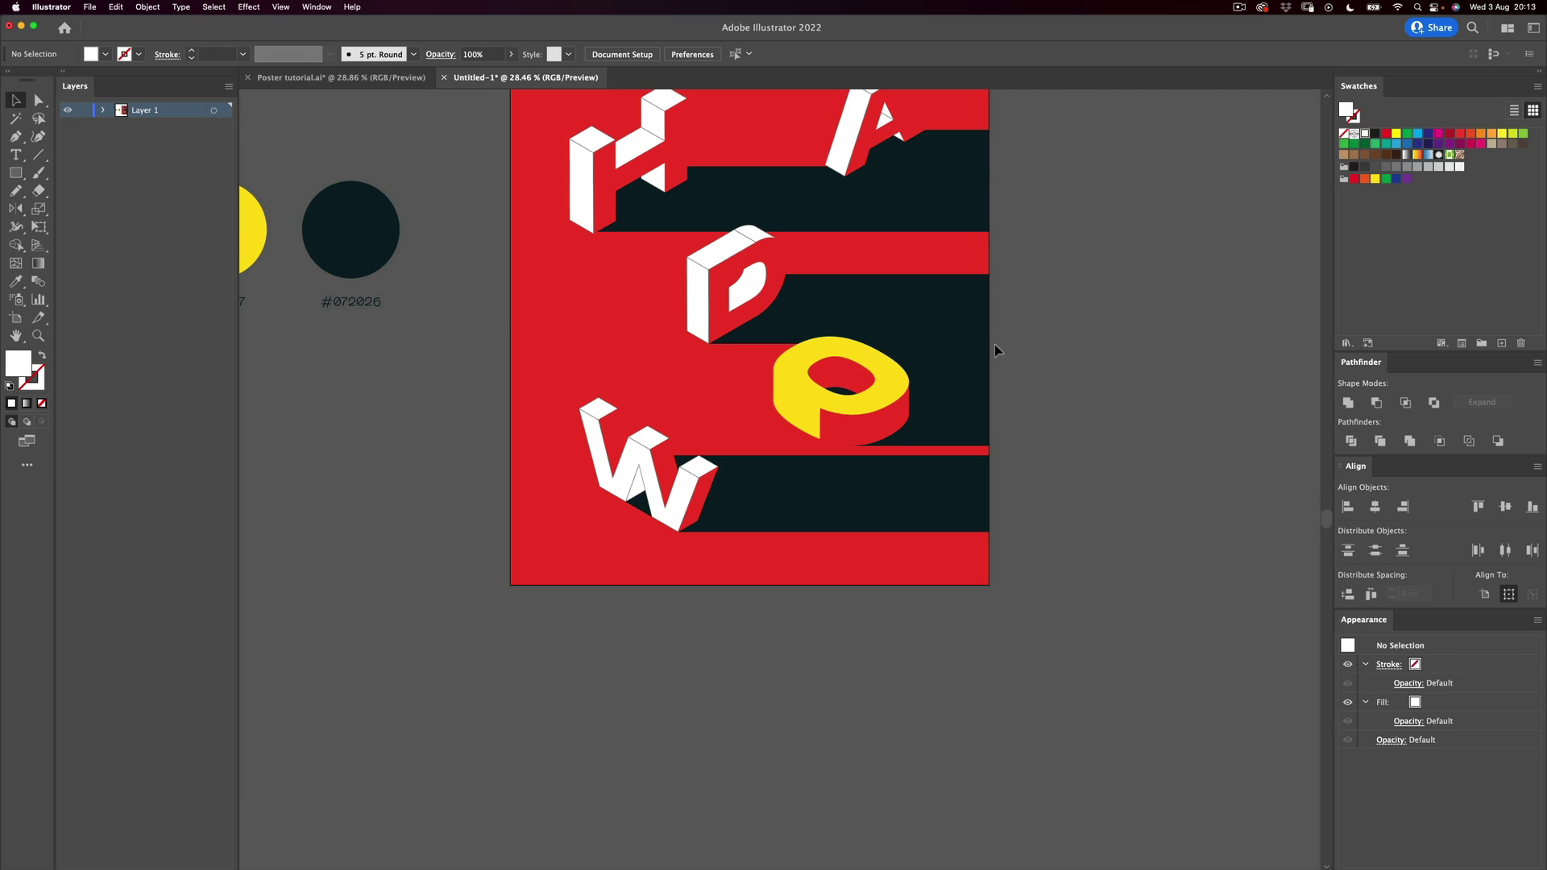
Step: Isolate the D's group and fill its left side face with the O's yellow, without a stroke
scroll(829, 273, "up", 3)
key("v")
left_click(620, 369)
double_click(620, 369)
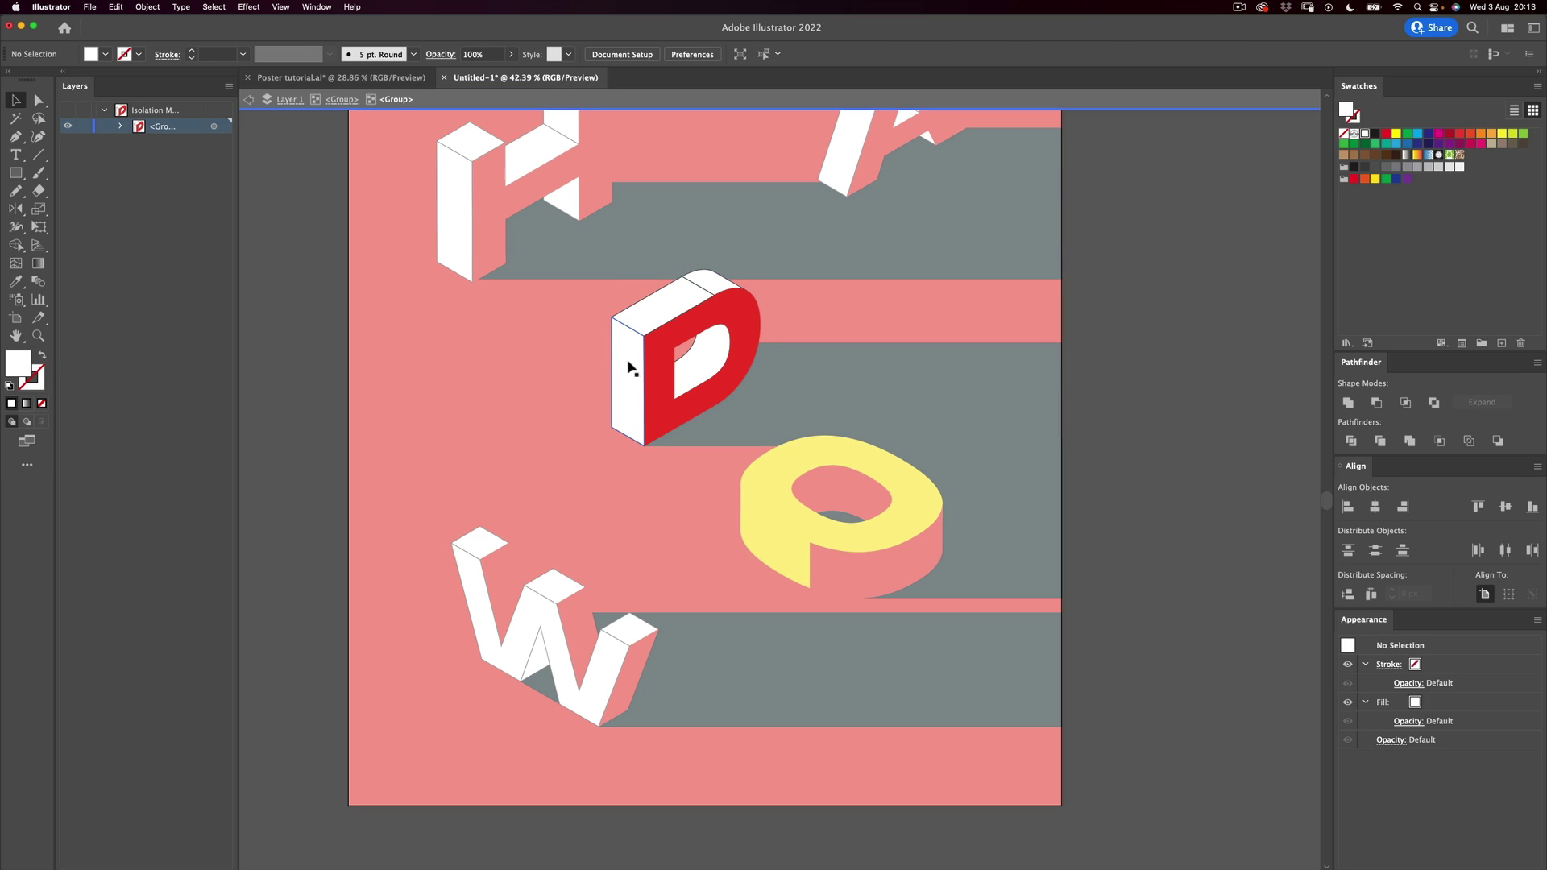
left_click(628, 364)
key("i")
left_click(791, 442)
key("v")
Step: Fill the straight part of the D's top side with yellow and its curved part with the front face's red
left_click(664, 300)
key("i")
left_click(824, 447)
key("v")
left_click(716, 287)
key("i")
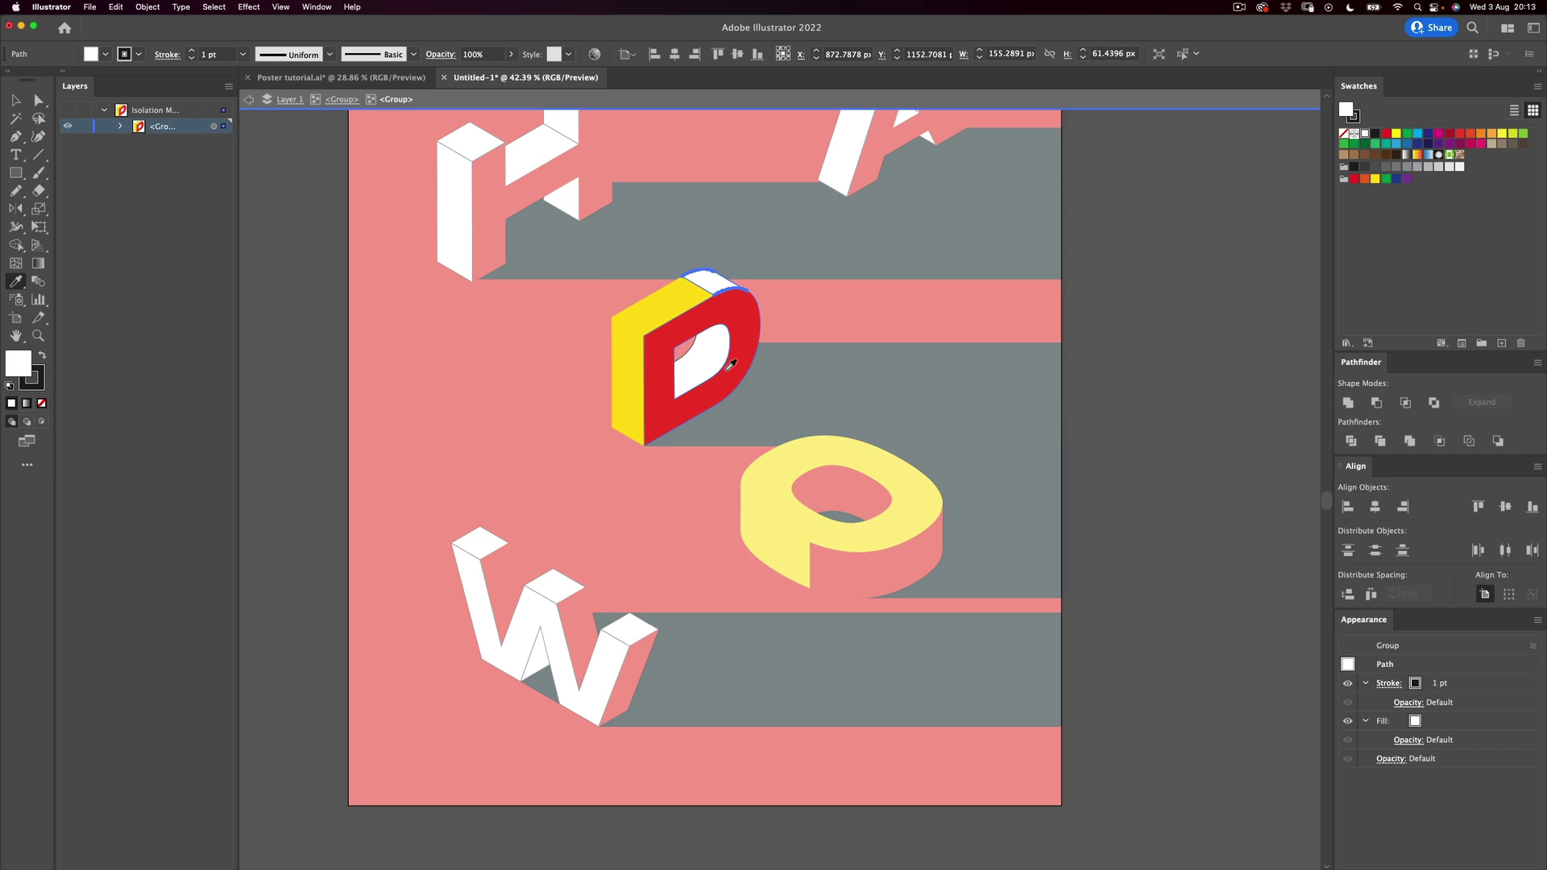
left_click(743, 319)
key("v")
Step: Fill the inner wall of the D's hole with the same yellow, then leave the letter's isolated group
left_click(706, 355)
key("i")
left_click(701, 295)
key("v")
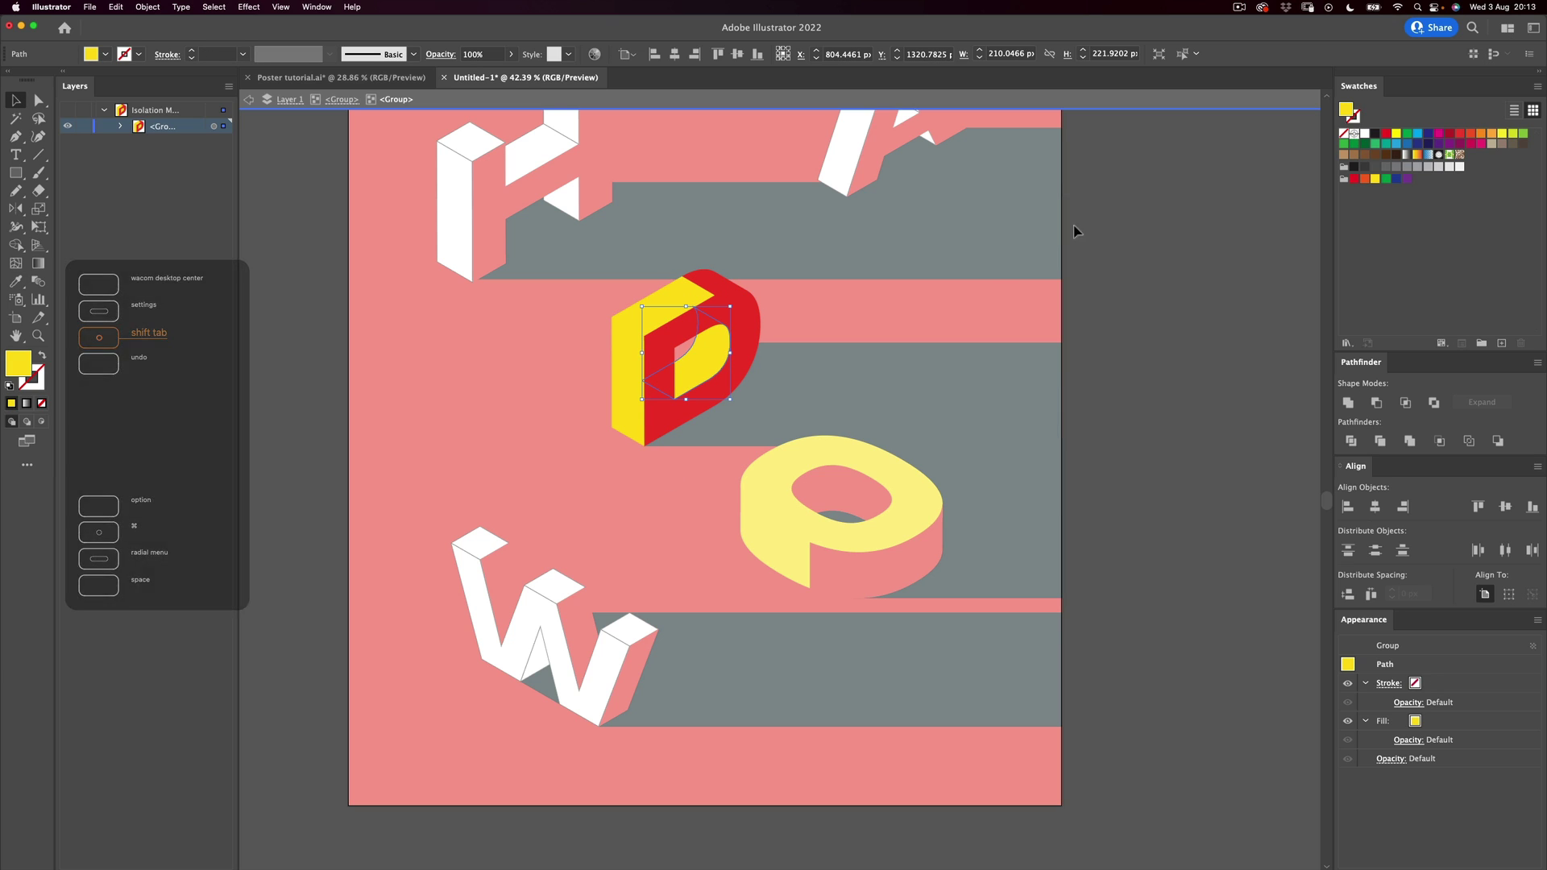
double_click(1126, 213)
Step: Isolate the middle top face of the W and fill it with the O's yellow, without a stroke
scroll(560, 449, "down", 3)
scroll(560, 449, "right", 2)
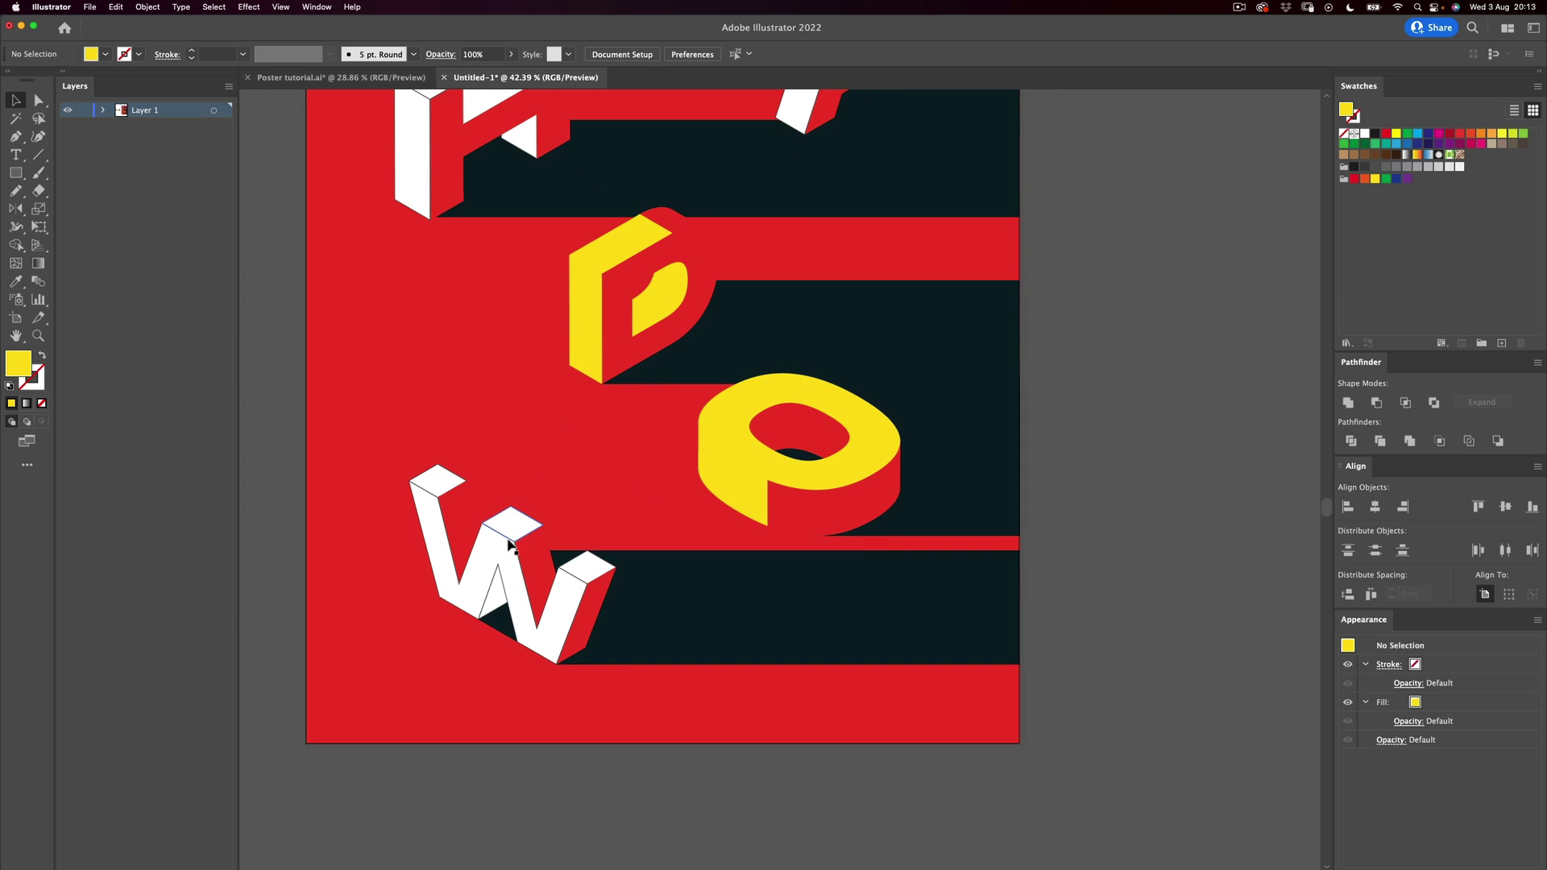
double_click(512, 531)
double_click(524, 525)
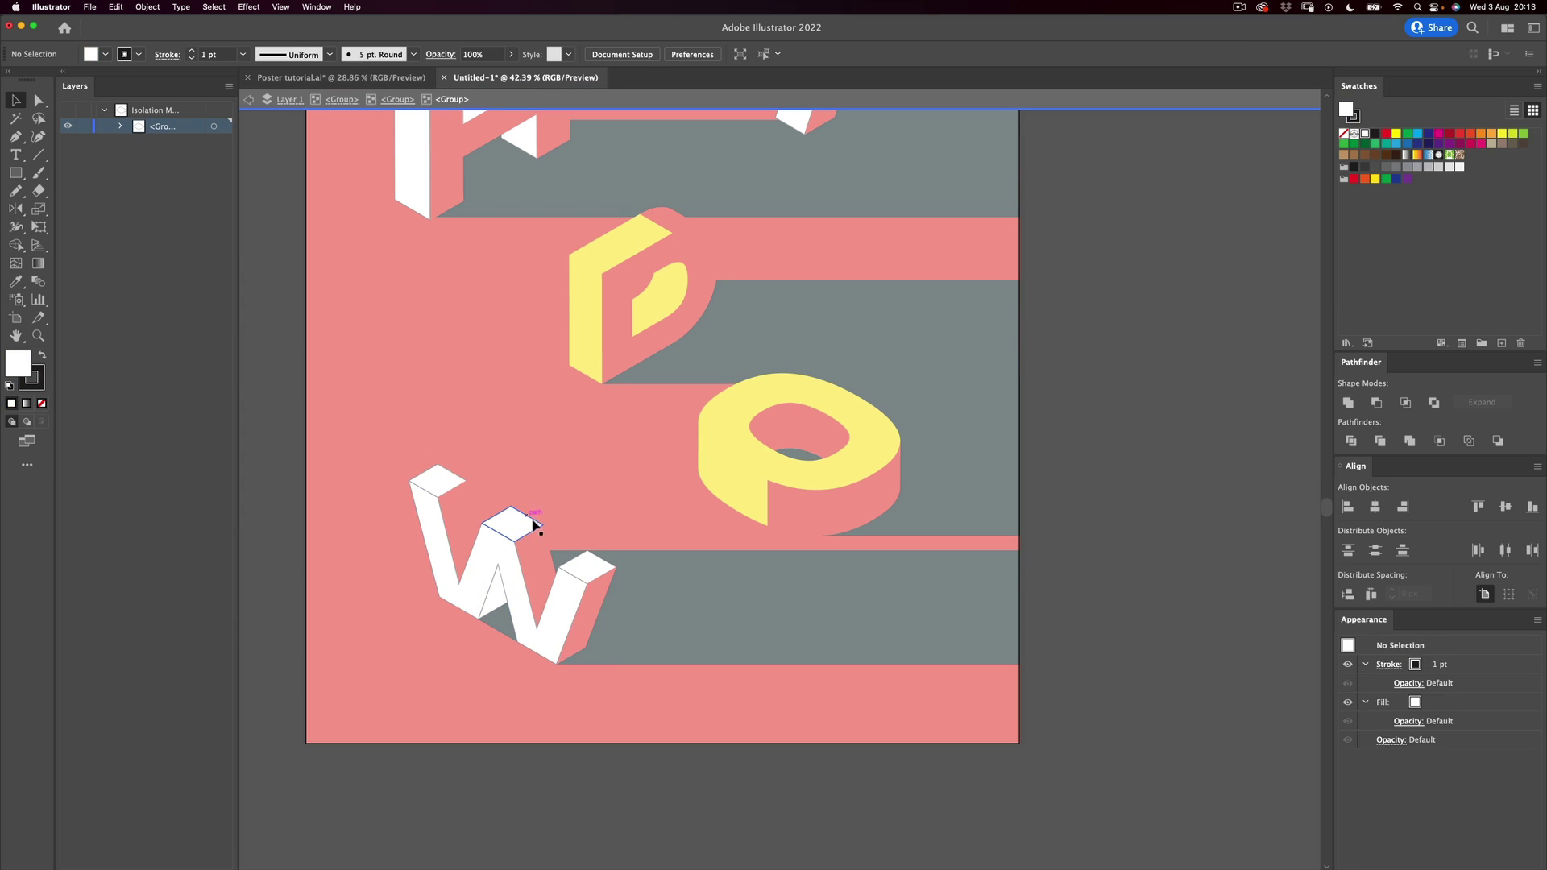
left_click(525, 526)
key("i")
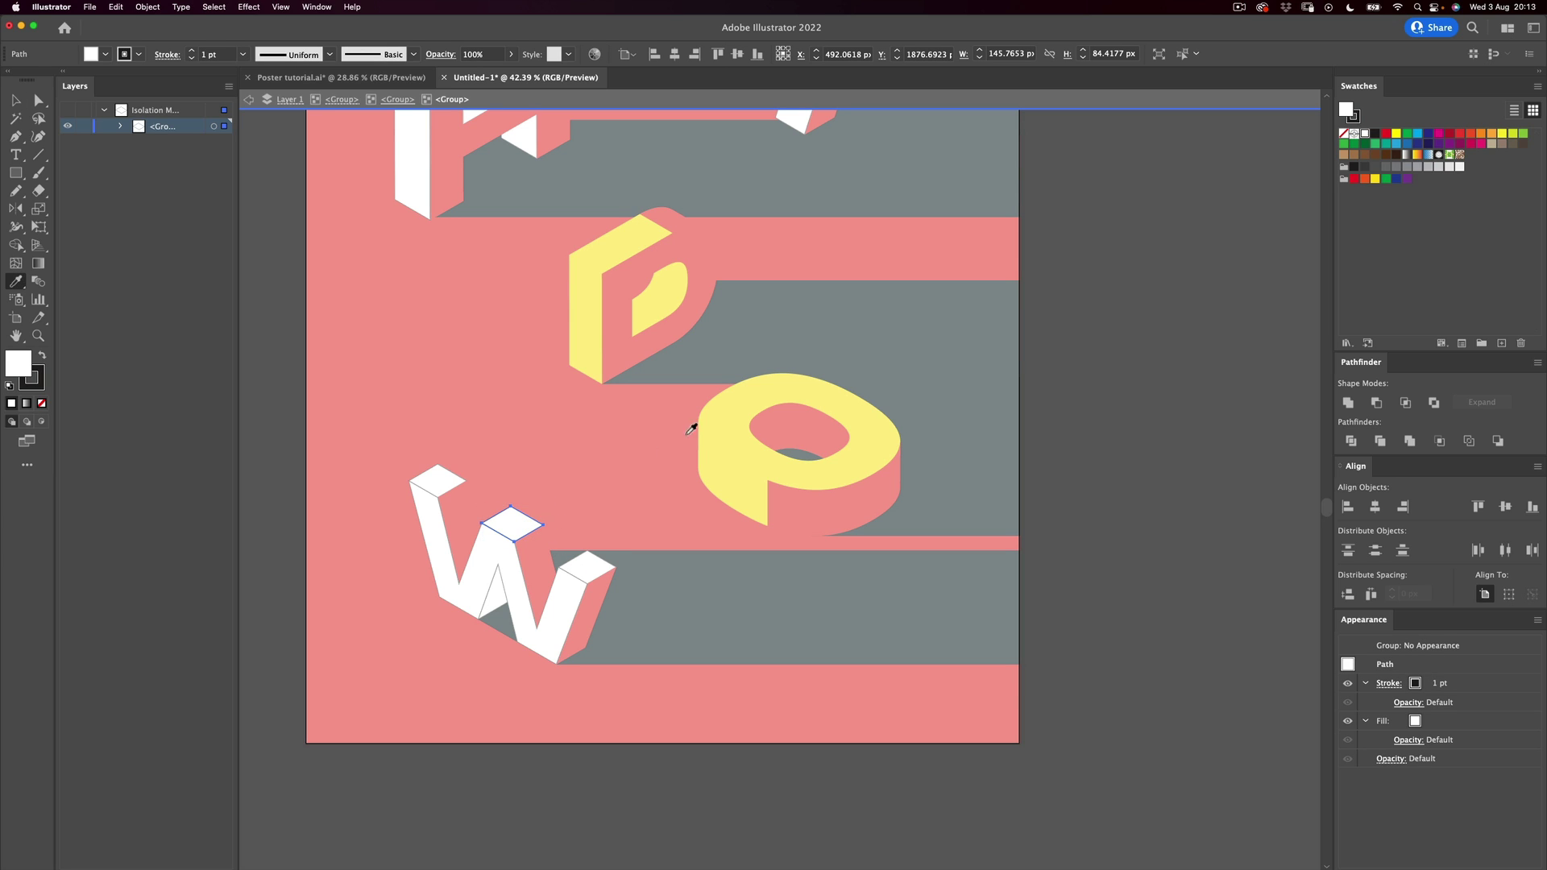
left_click(709, 418)
Step: Isolate the W's group and fill its left top face with the D's yellow
double_click(436, 481)
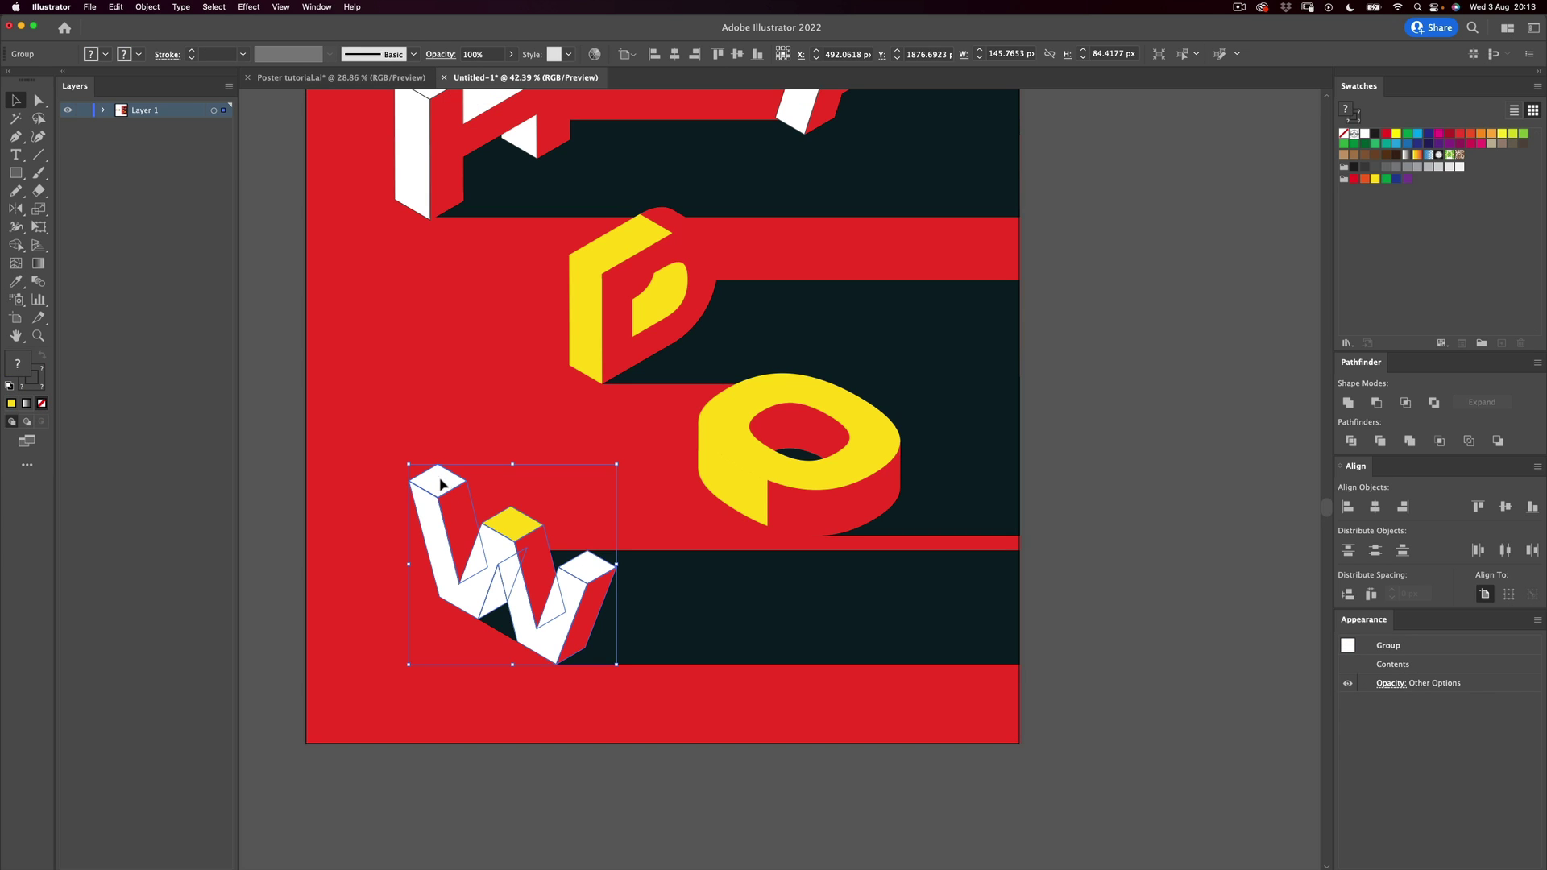
double_click(448, 483)
left_click(441, 482)
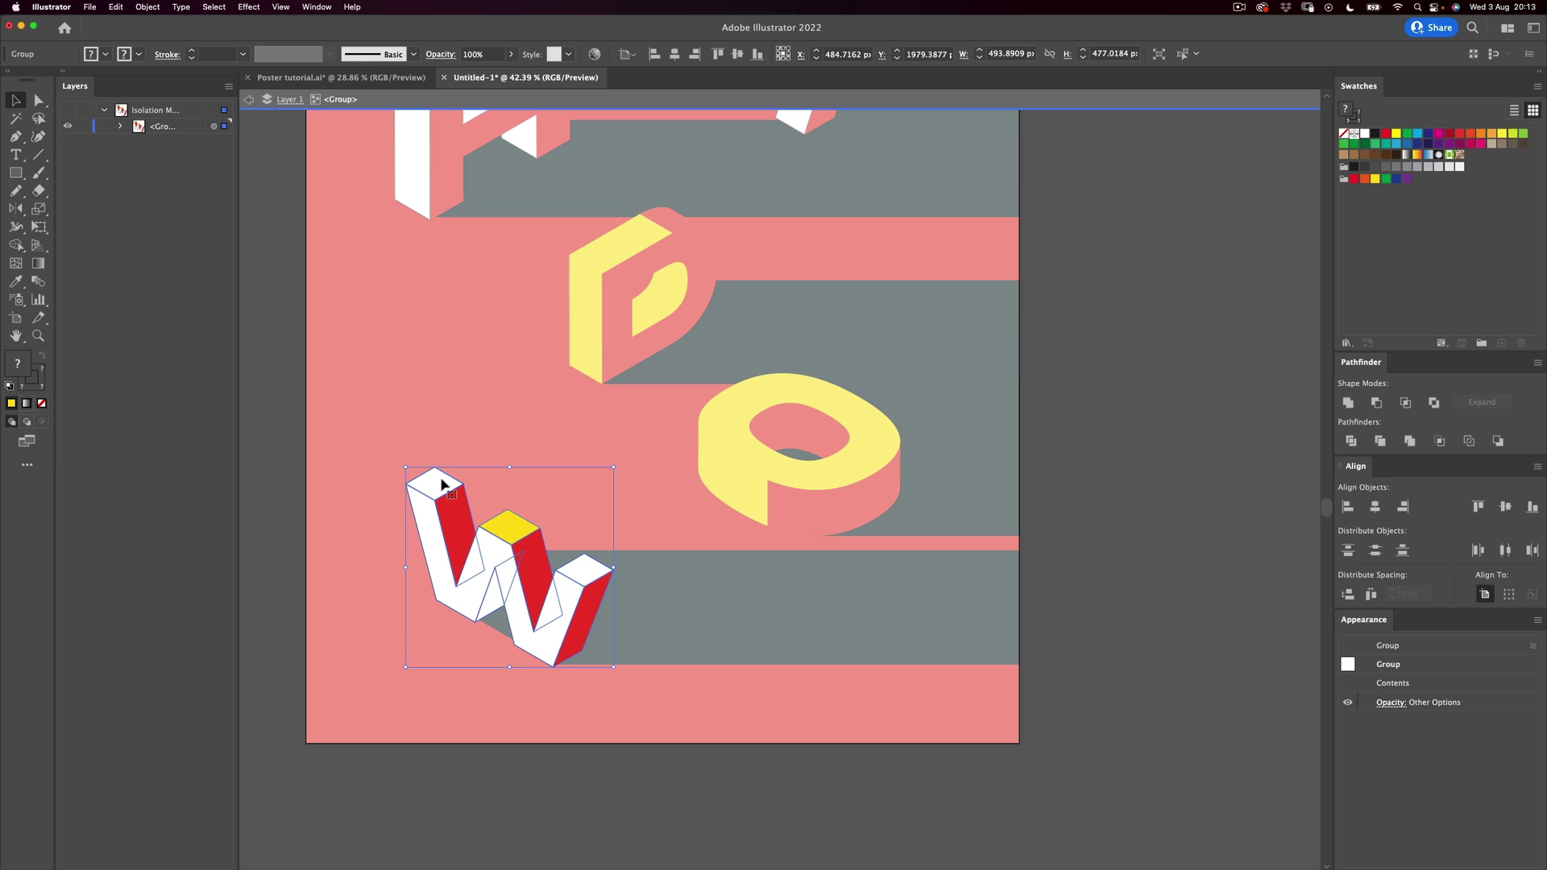
double_click(440, 482)
left_click(440, 482)
key("i")
left_click(642, 234)
key("v")
Step: Fill the W's right top face and its large front face with the same yellow, without a stroke
left_click(585, 569)
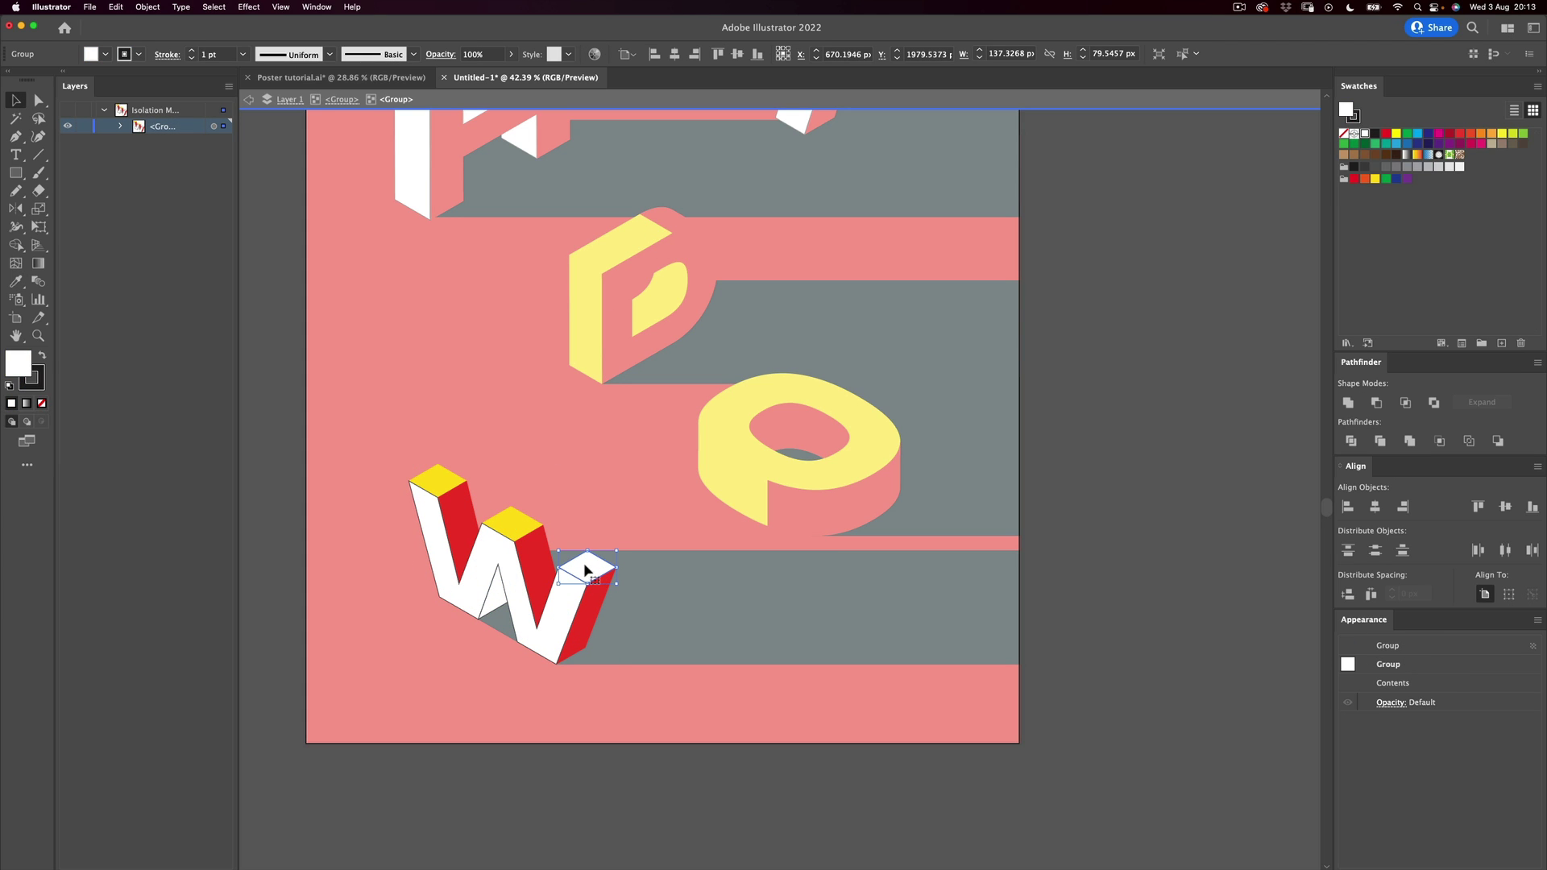
left_click(507, 523)
key("v")
left_click(563, 614)
key("i")
left_click(723, 415)
key("v")
Step: Fill the small inner side face beneath the W's middle peak with red, then leave the letter's isolated group
left_click(495, 604)
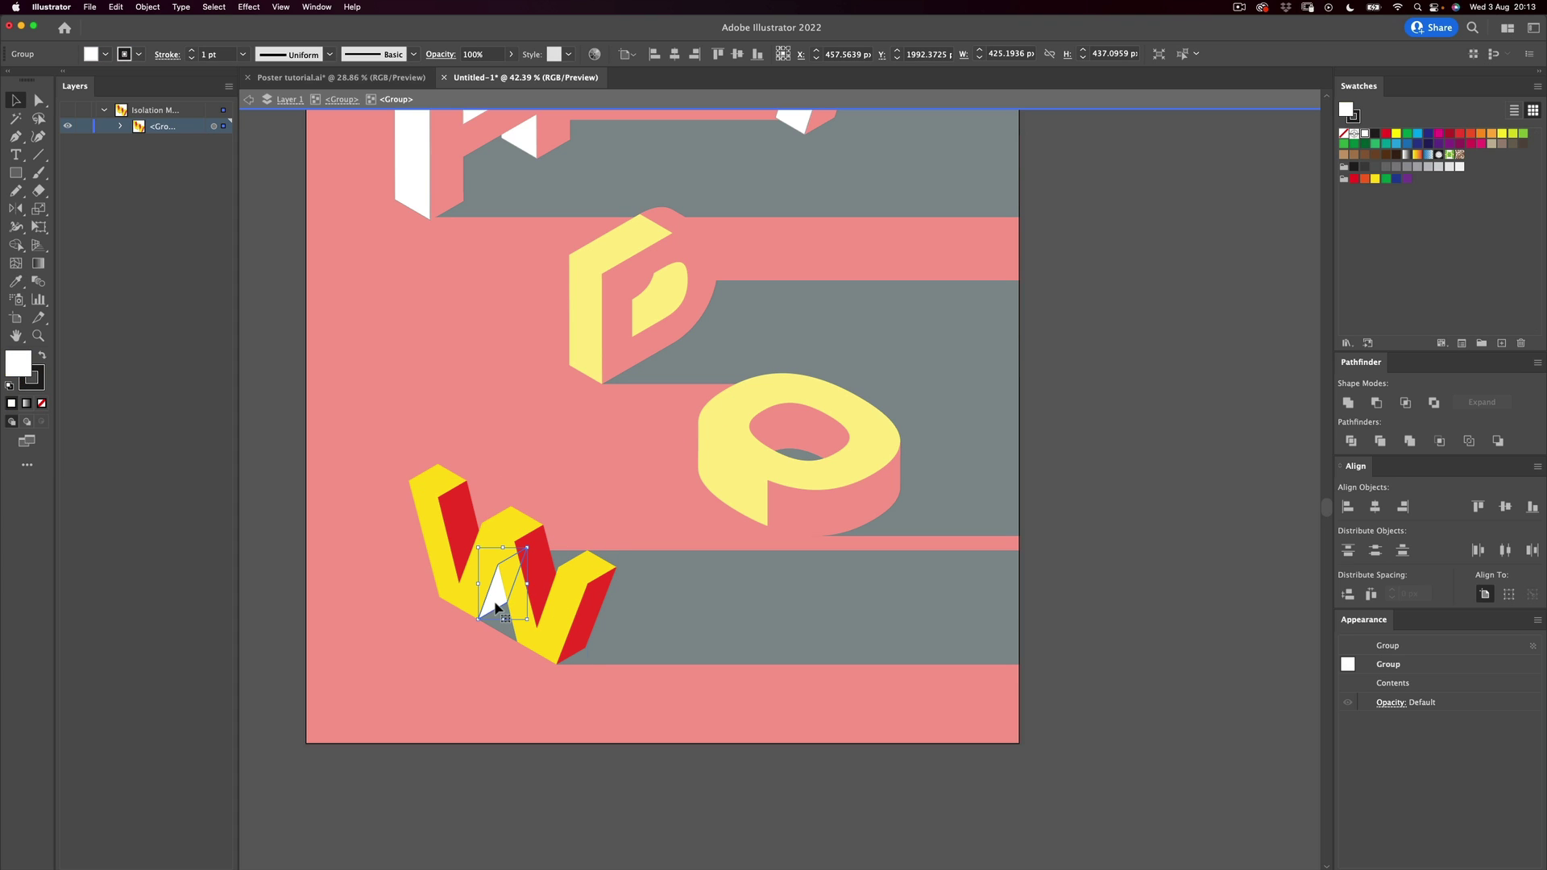
key("i")
left_click(560, 538)
key("v")
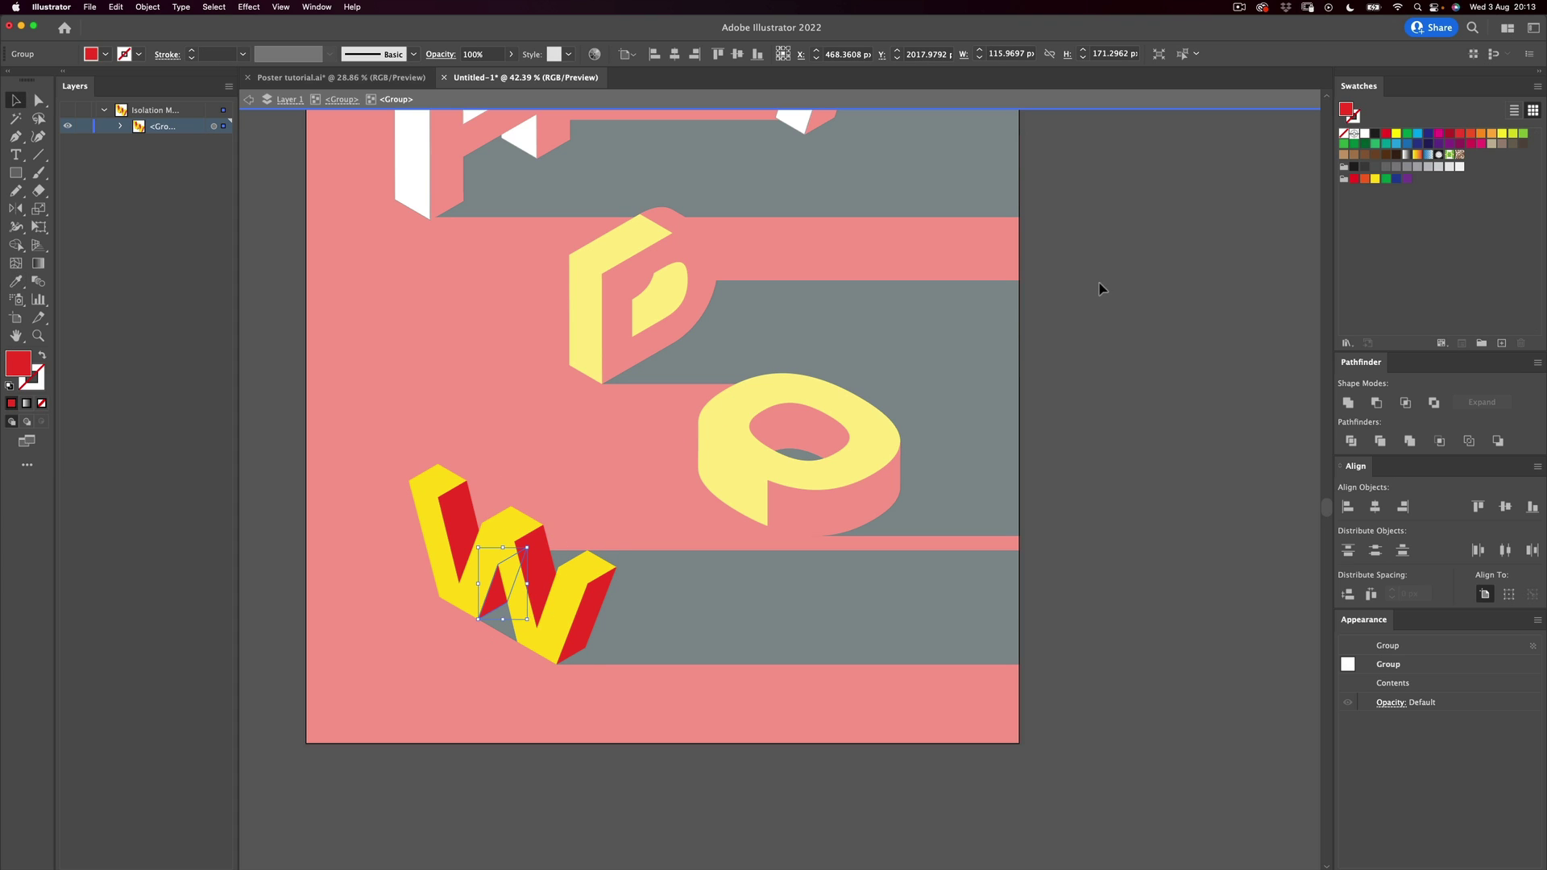
double_click(1092, 296)
scroll(726, 322, "up", 3)
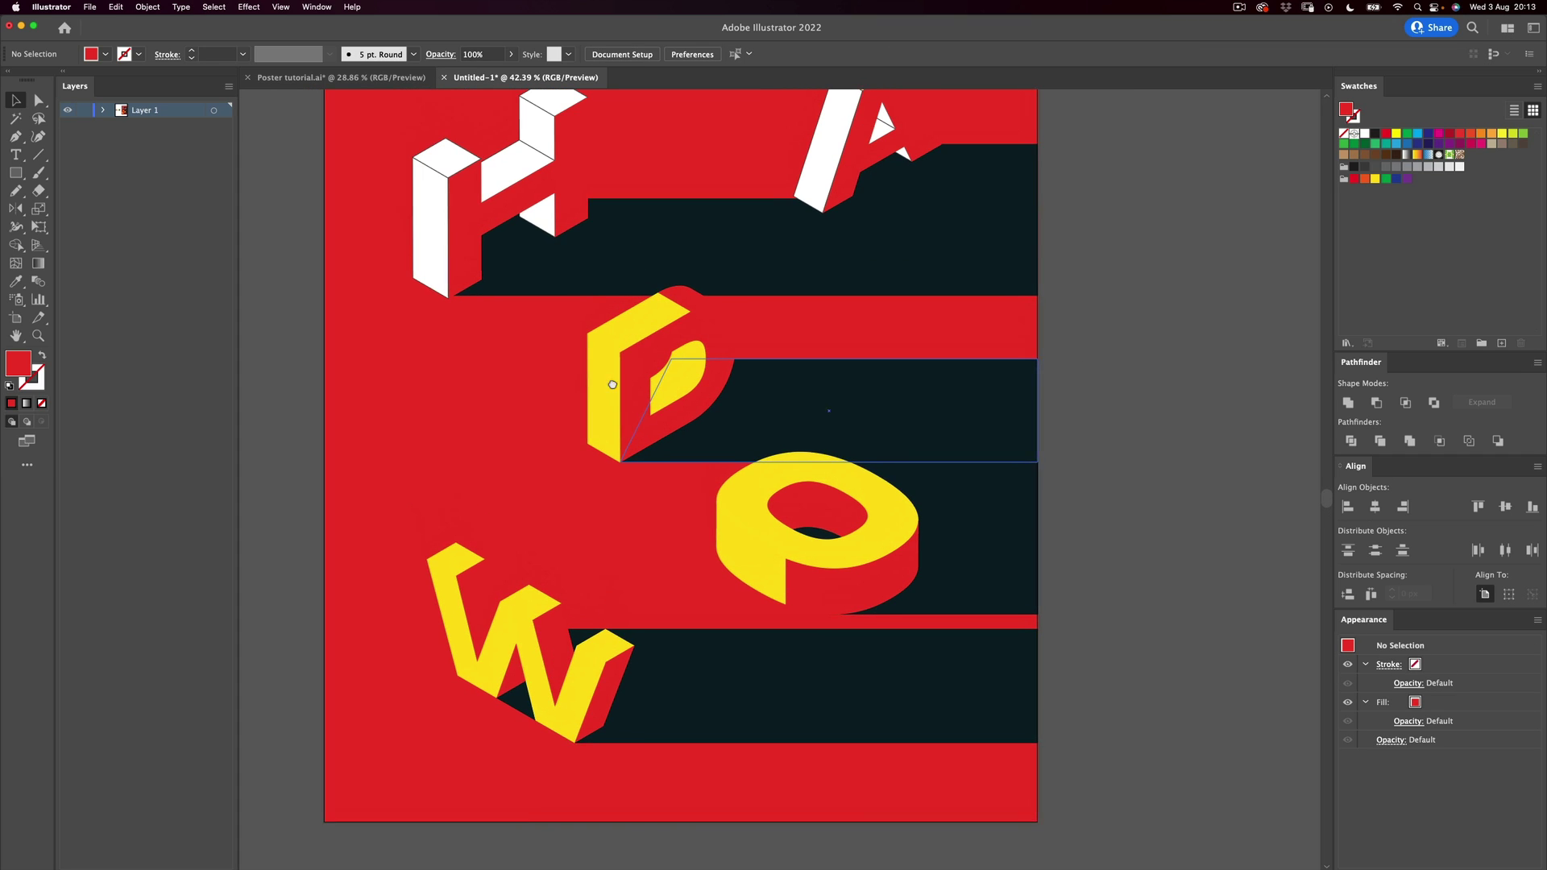
Step: Isolate the group of the H's left stem and fill its front and top faces with the D's yellow, without a stroke
left_click(441, 254)
double_click(442, 254)
double_click(448, 163)
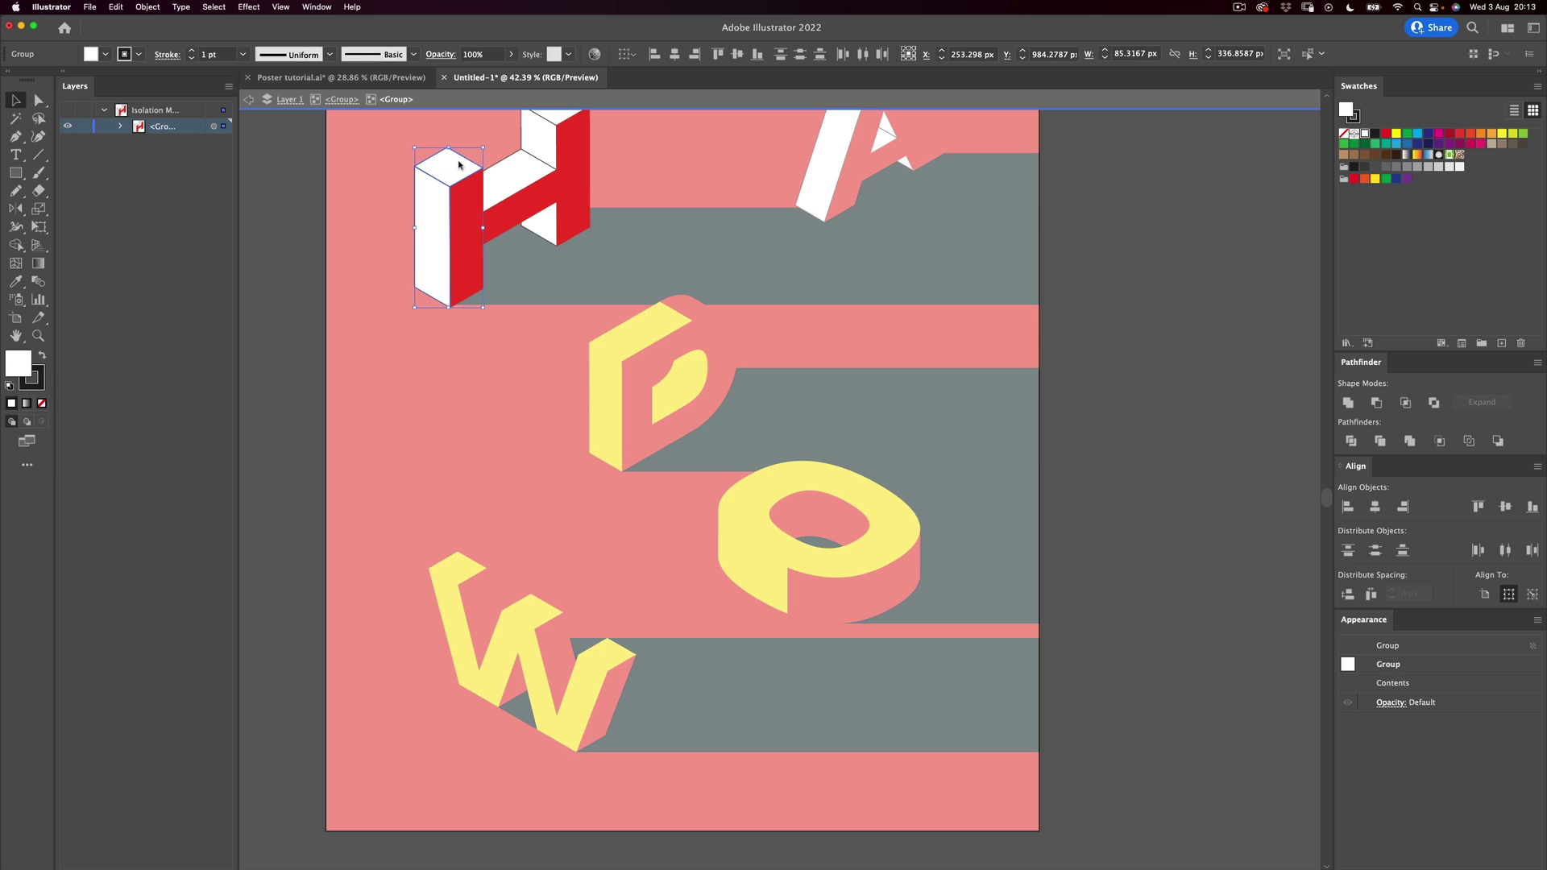
key("i")
left_click(603, 337)
key("v")
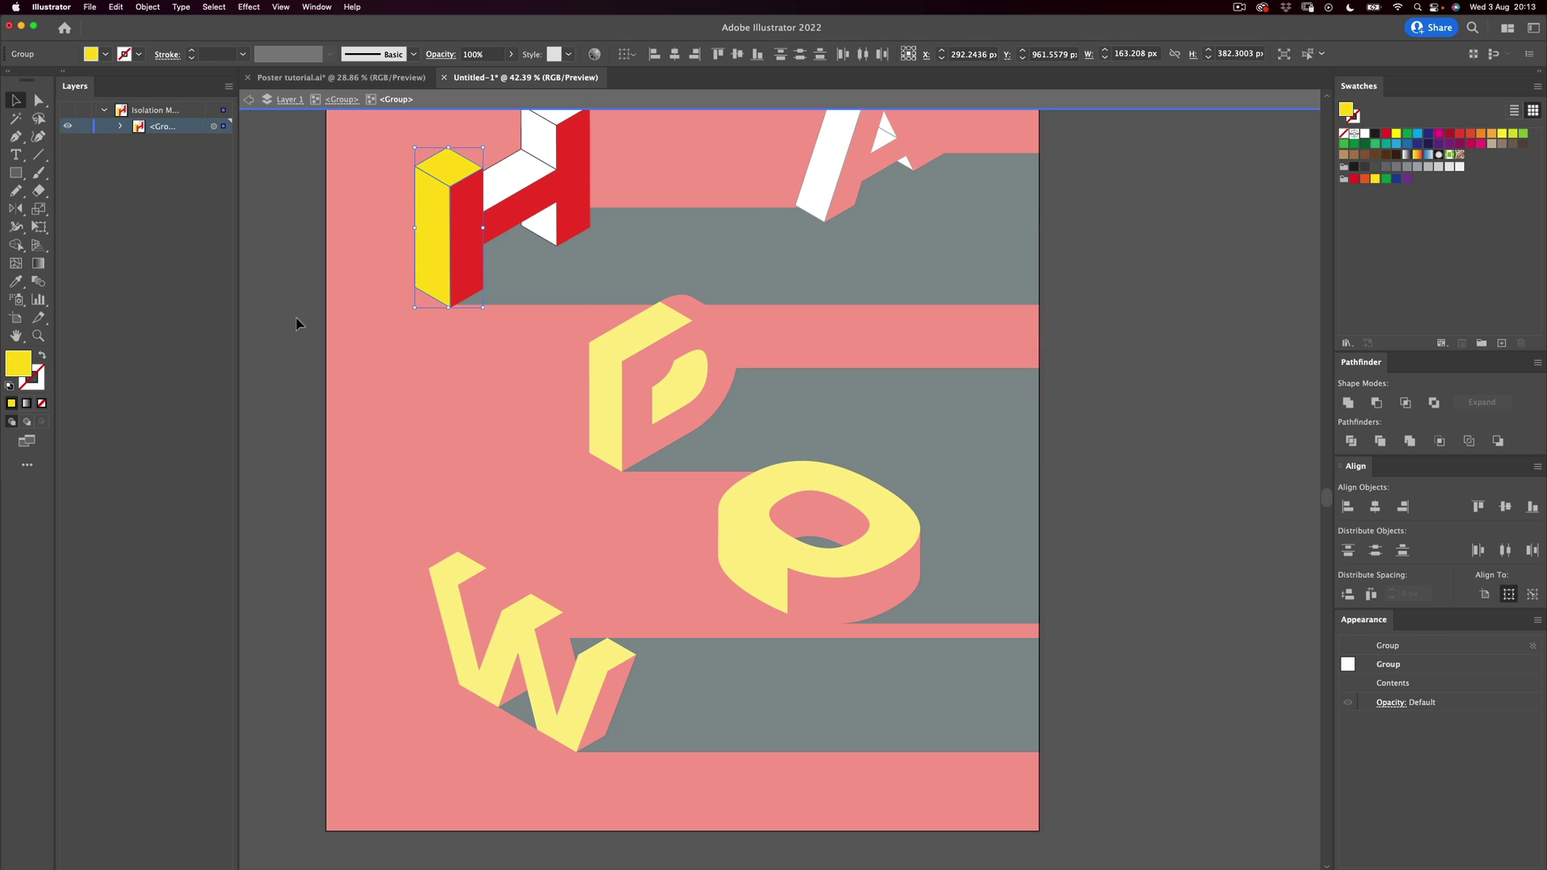
double_click(298, 322)
Step: Isolate the H's group and fill the crossbar's top face and the right stem's upper faces with the left stem's yellow, without a stroke
left_click_drag(554, 276, 589, 381)
double_click(546, 299)
double_click(551, 299)
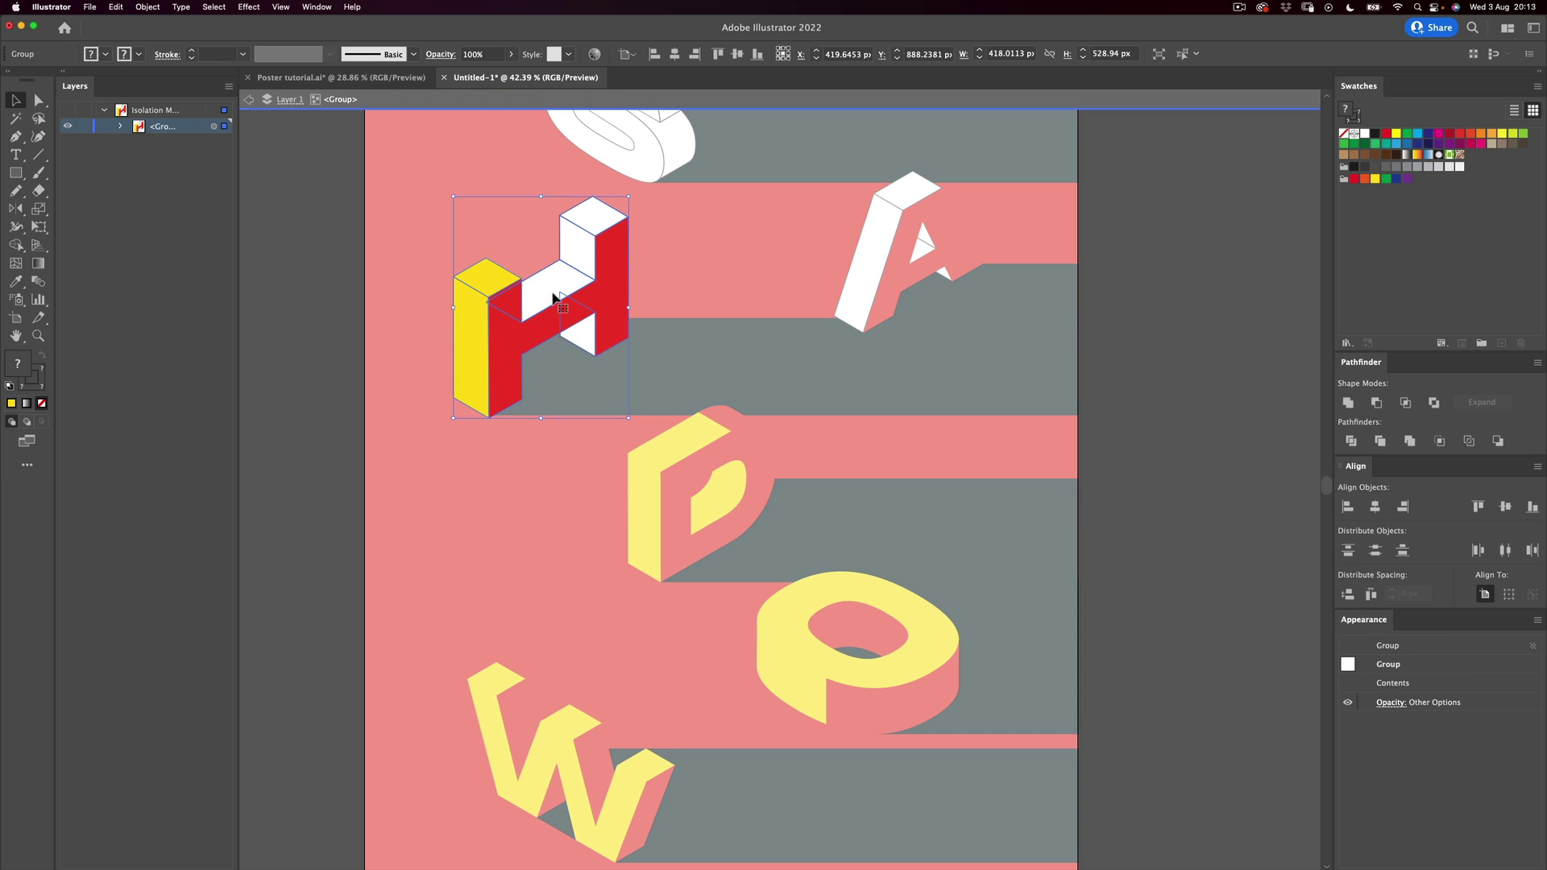
left_click(559, 289)
left_click(586, 242, "shift")
left_click(599, 228, "shift")
key("i")
left_click(493, 298)
key("v")
left_click(335, 369)
Step: Fill the lower left face of the H's right stem with the same yellow, then leave the letter's isolated group
left_click(582, 343)
key("i")
left_click(488, 306)
key("v")
double_click(314, 457)
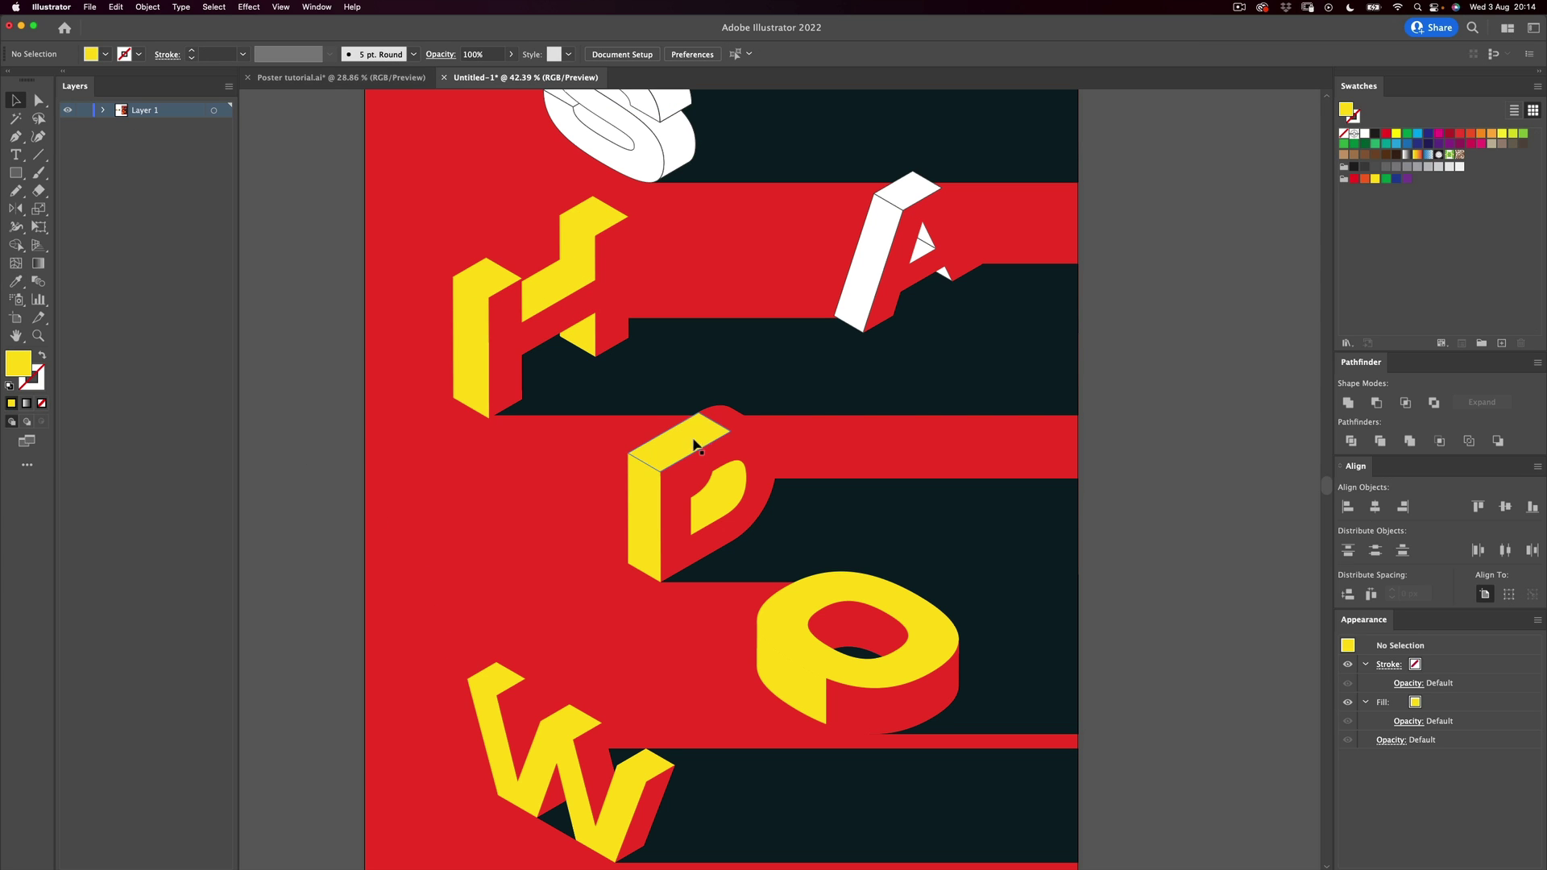
Step: Extend the H's shadow slightly downward to a height of about 238 px
left_click(742, 389)
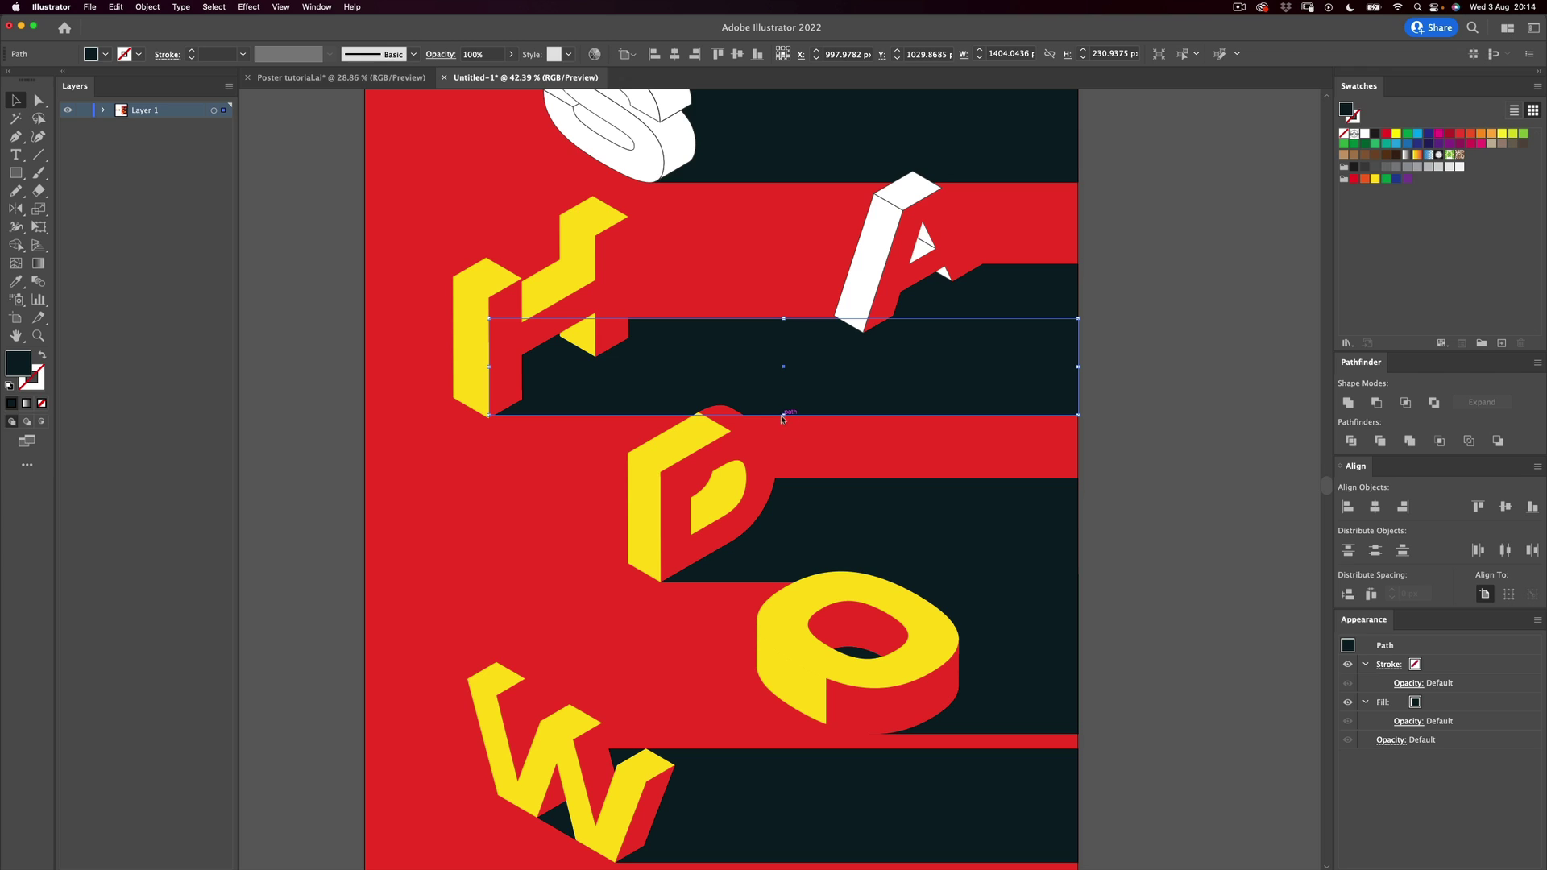
left_click_drag(782, 420, 782, 423)
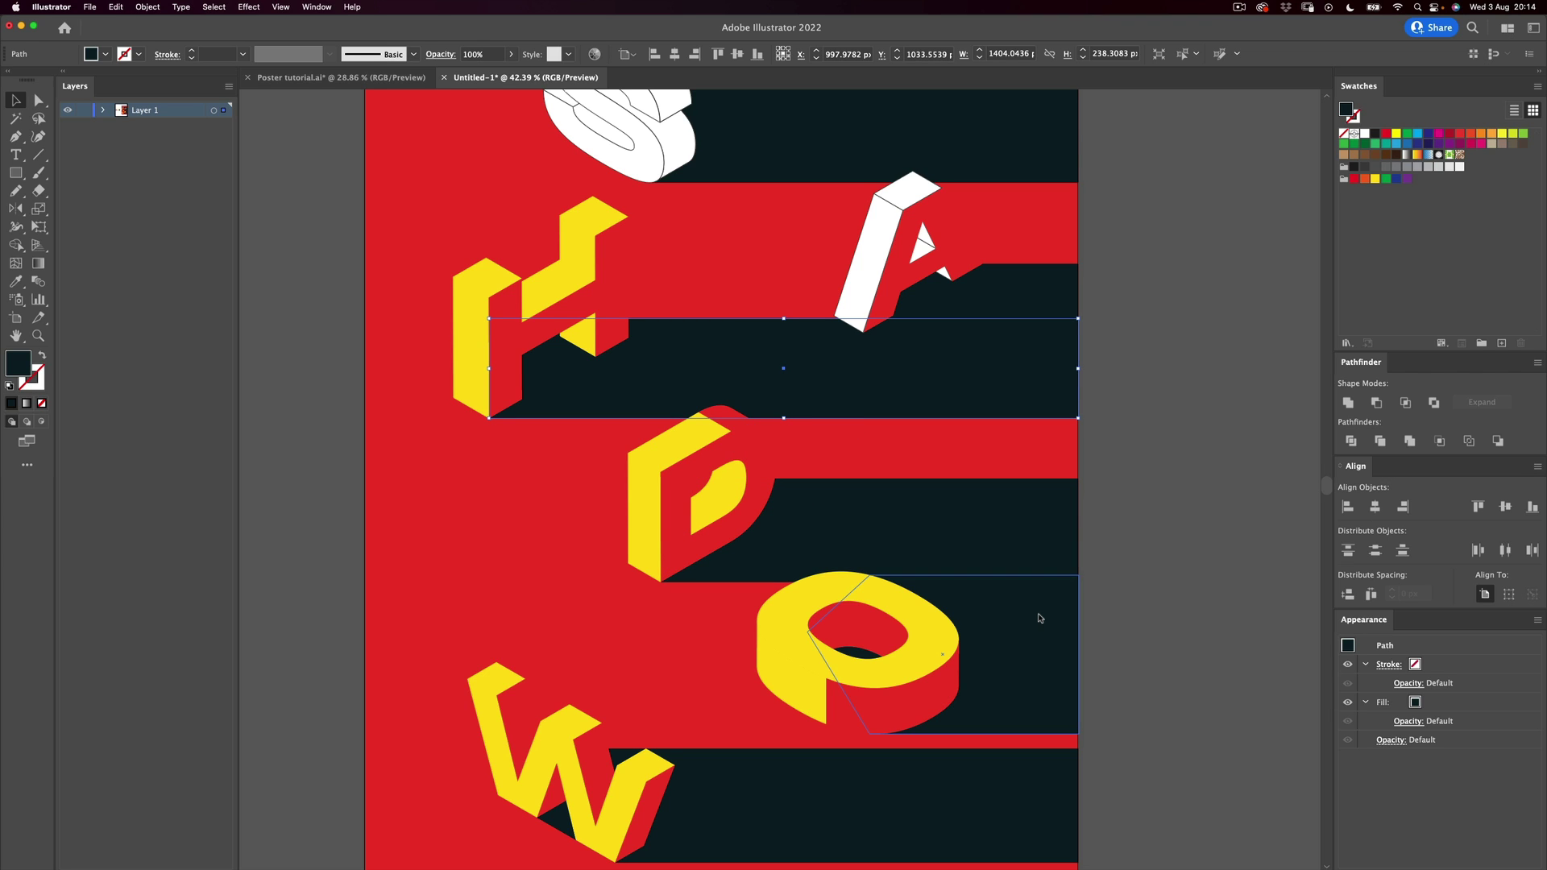
left_click(1144, 237)
Step: Isolate the A's long left face and fill it with the H's yellow, without a stroke
scroll(882, 282, "up", 2)
double_click(873, 308)
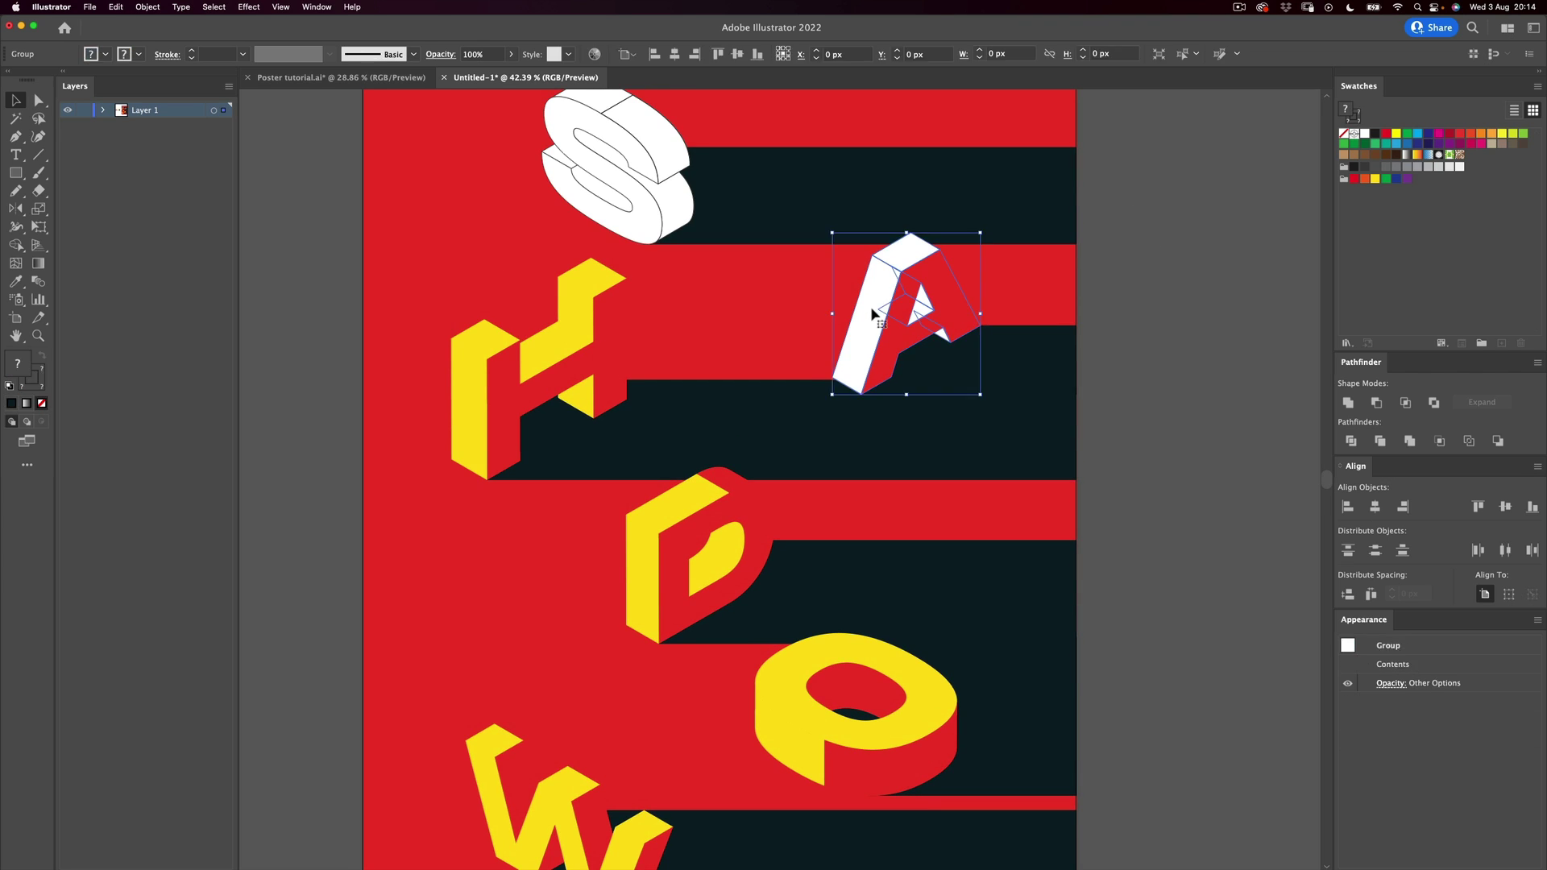
double_click(878, 311)
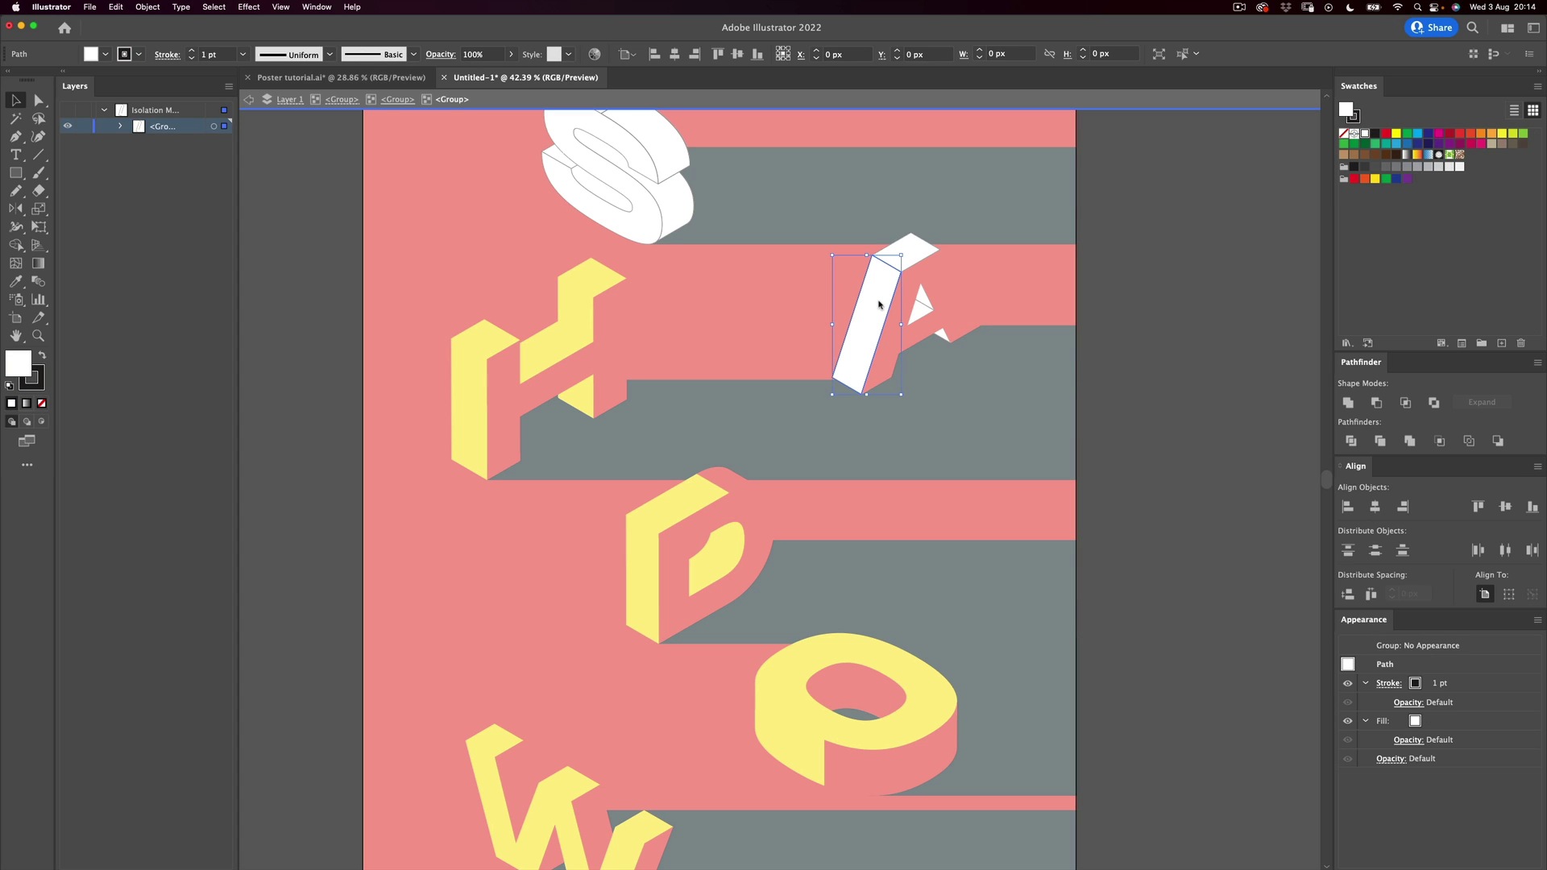
key("i")
left_click(592, 293)
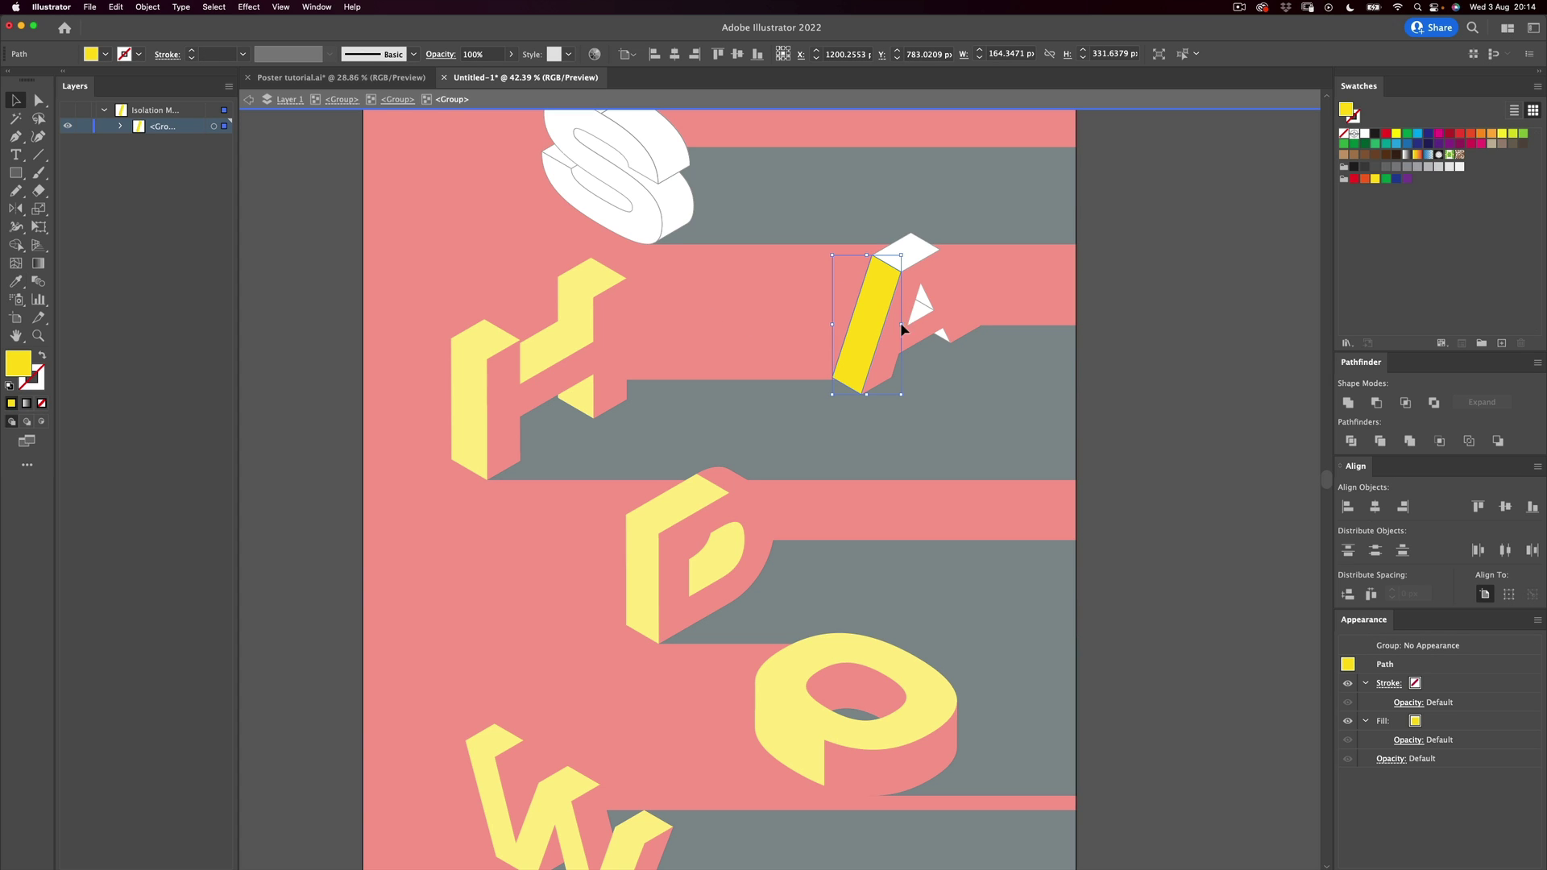
key("v")
key("Escape")
Step: Isolate the A's top face and fill it with the left face's yellow, then leave the isolated group
double_click(920, 258)
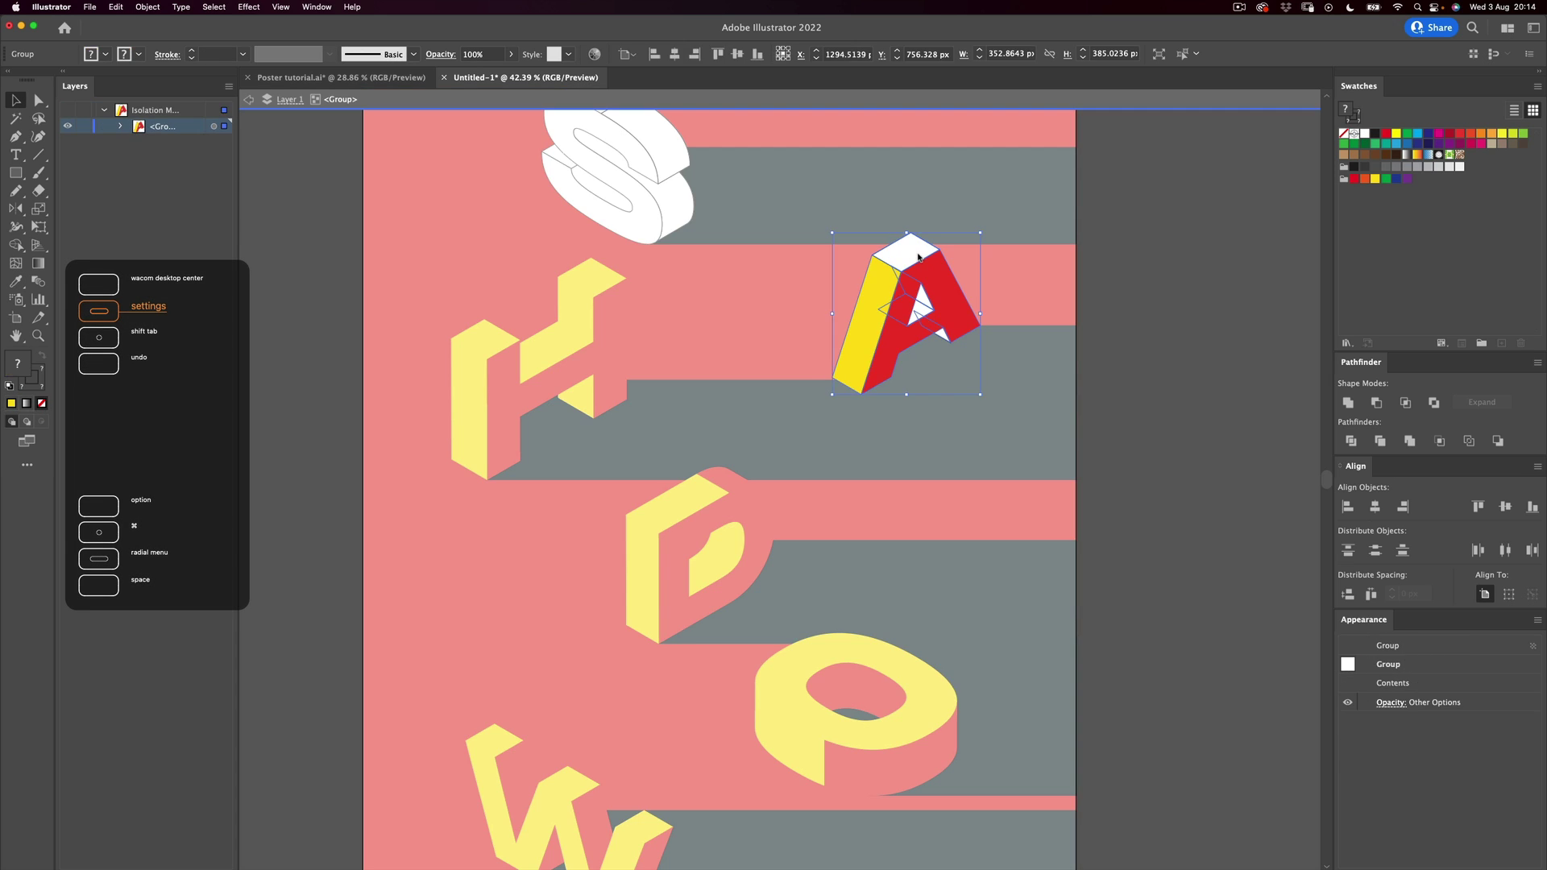
double_click(919, 257)
key("i")
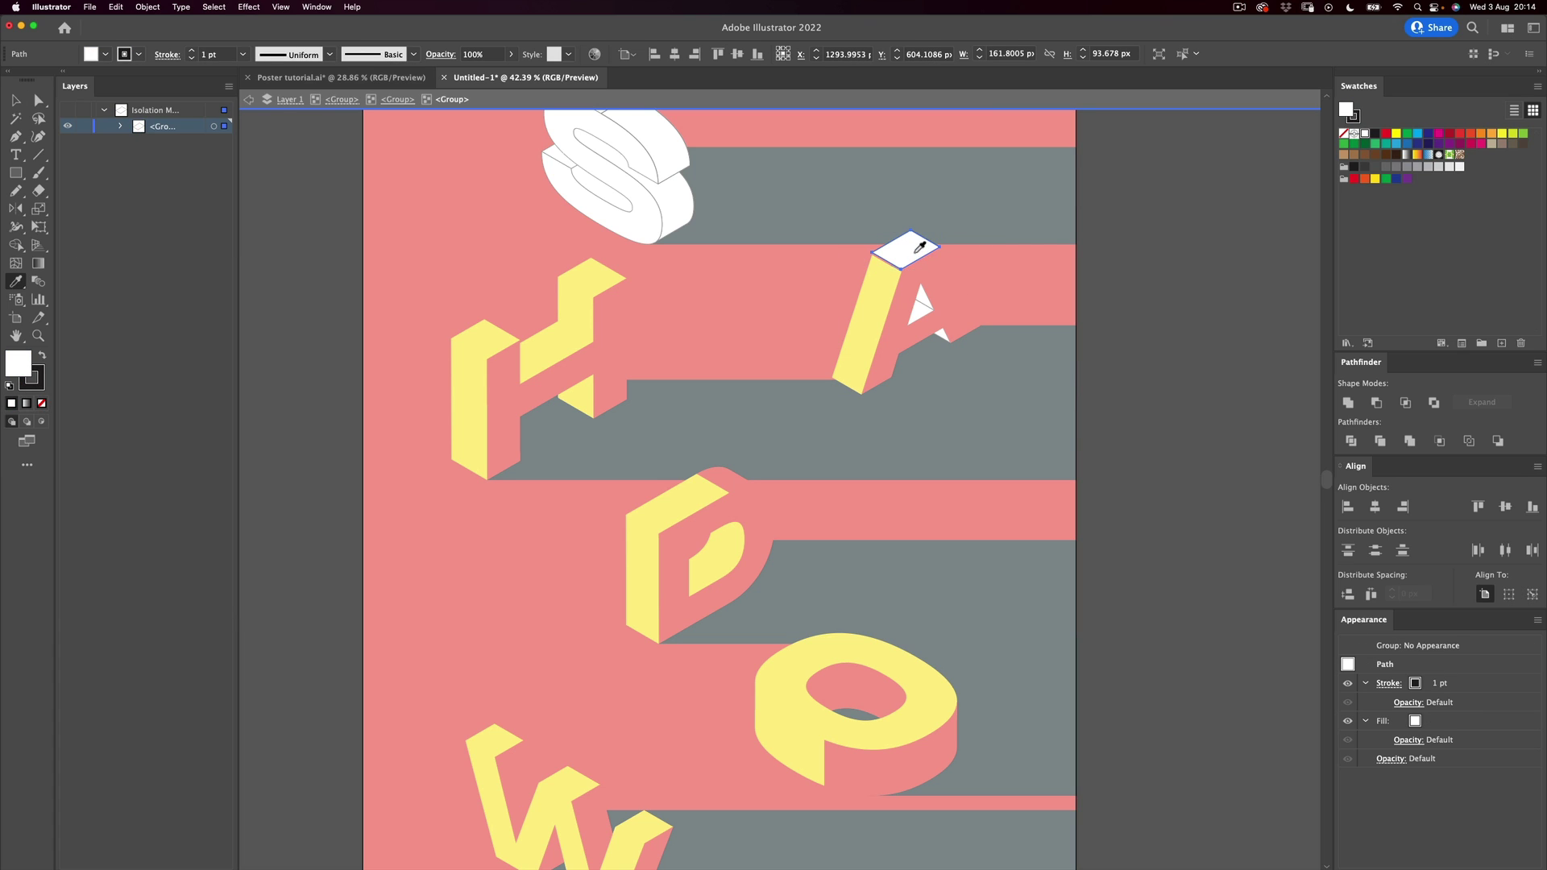
key("super+z")
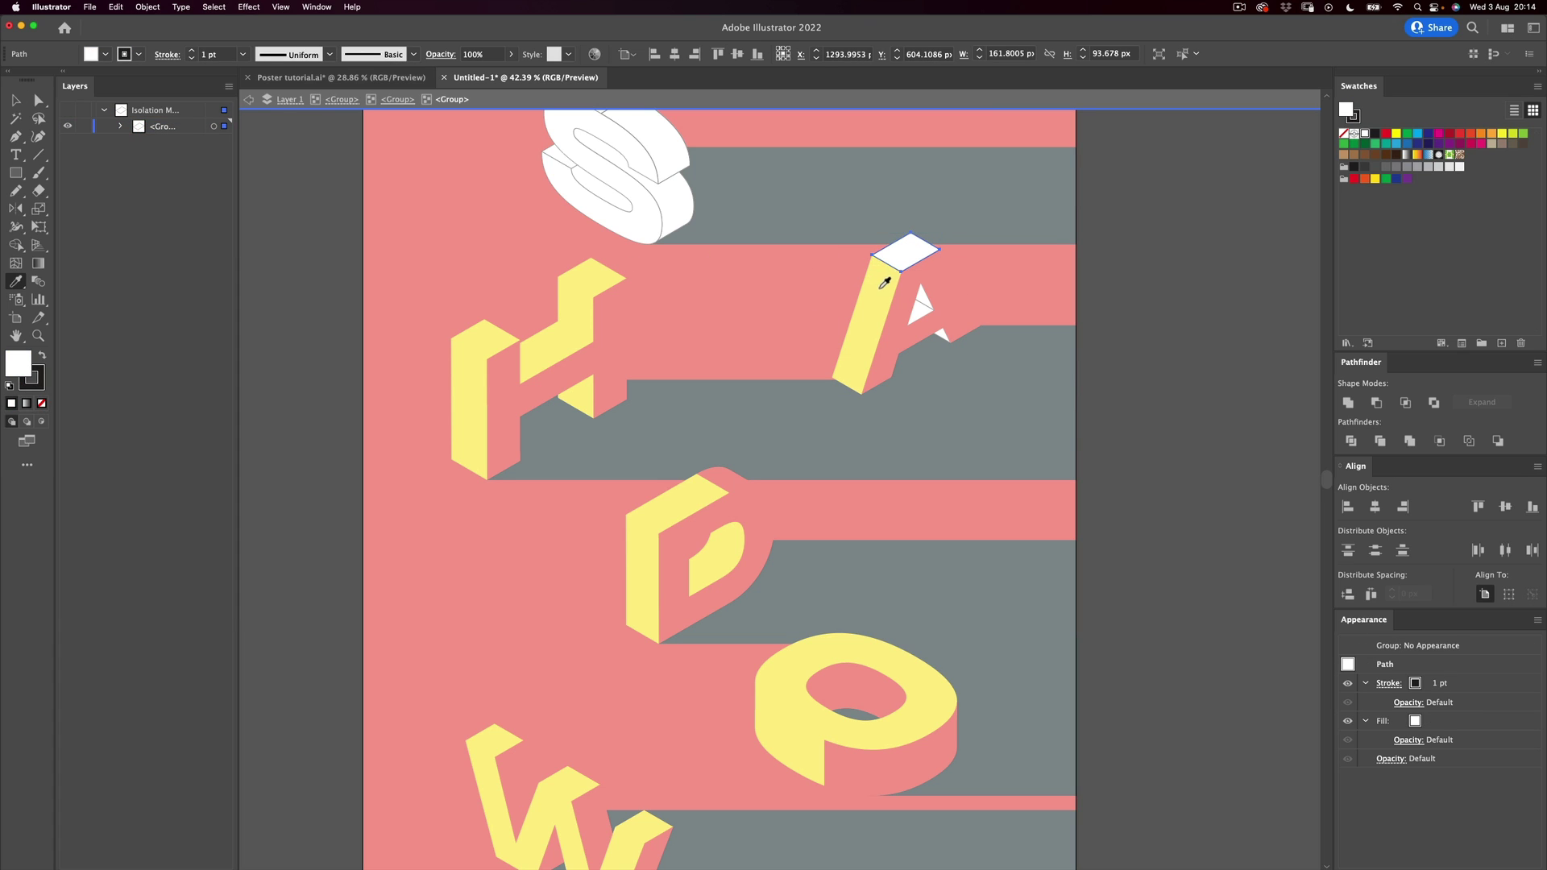
left_click(861, 295)
key("v")
left_click(1113, 223)
double_click(1112, 227)
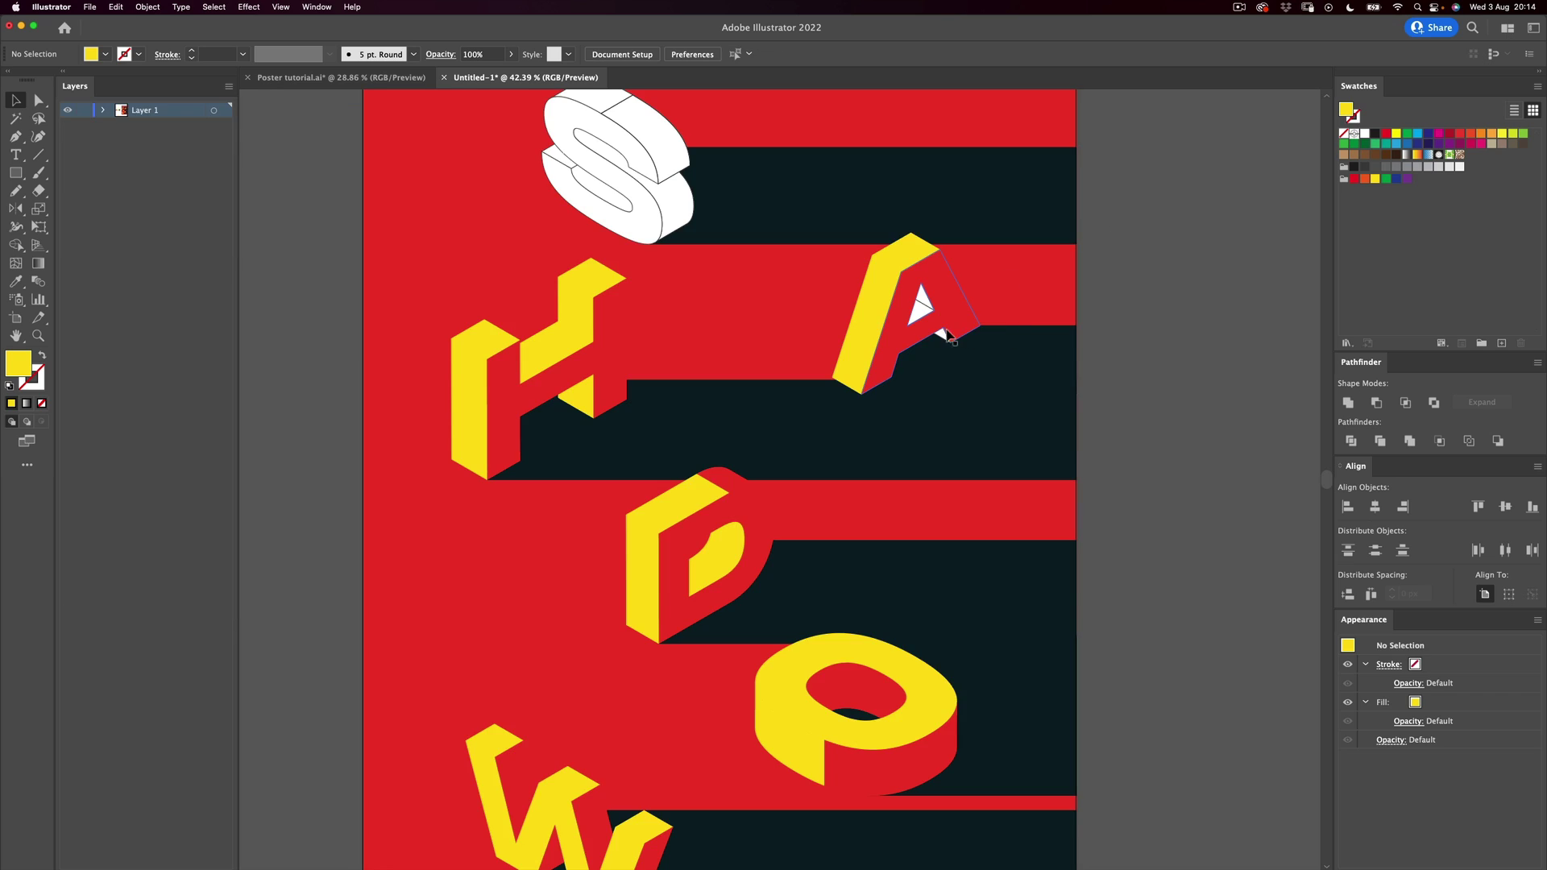
Step: Isolate the A's group and fill the small face under its right leg with the left face's yellow
double_click(941, 335)
left_click(943, 337)
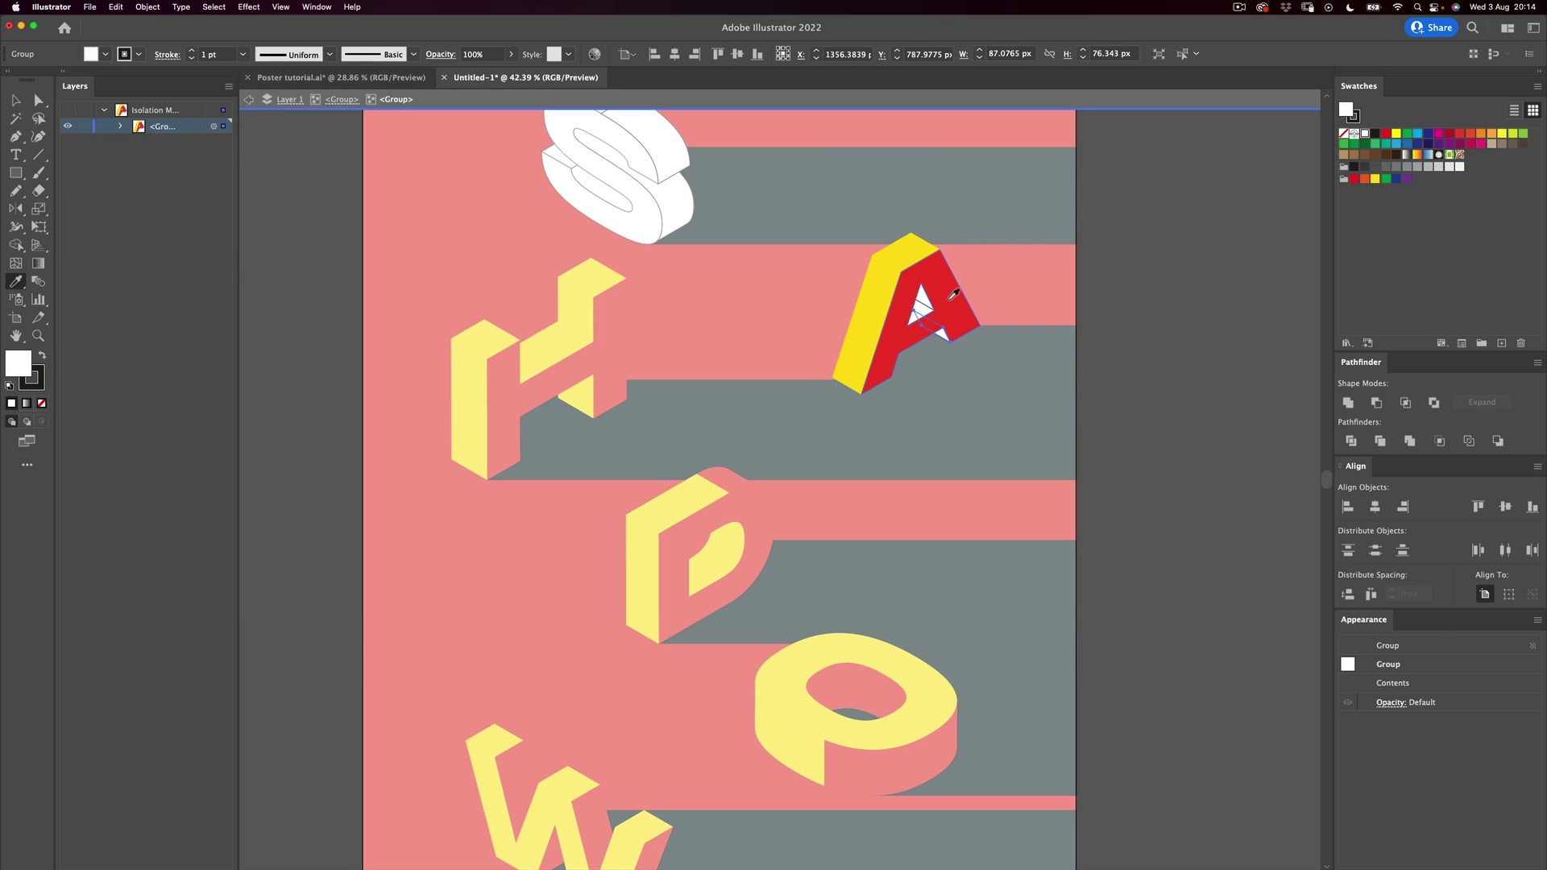
left_click(897, 290)
key("v")
Step: Fill the two faces inside the A's counter with the same yellow, without strokes, then leave the isolated group
left_click(924, 305)
key("i")
left_click(926, 251)
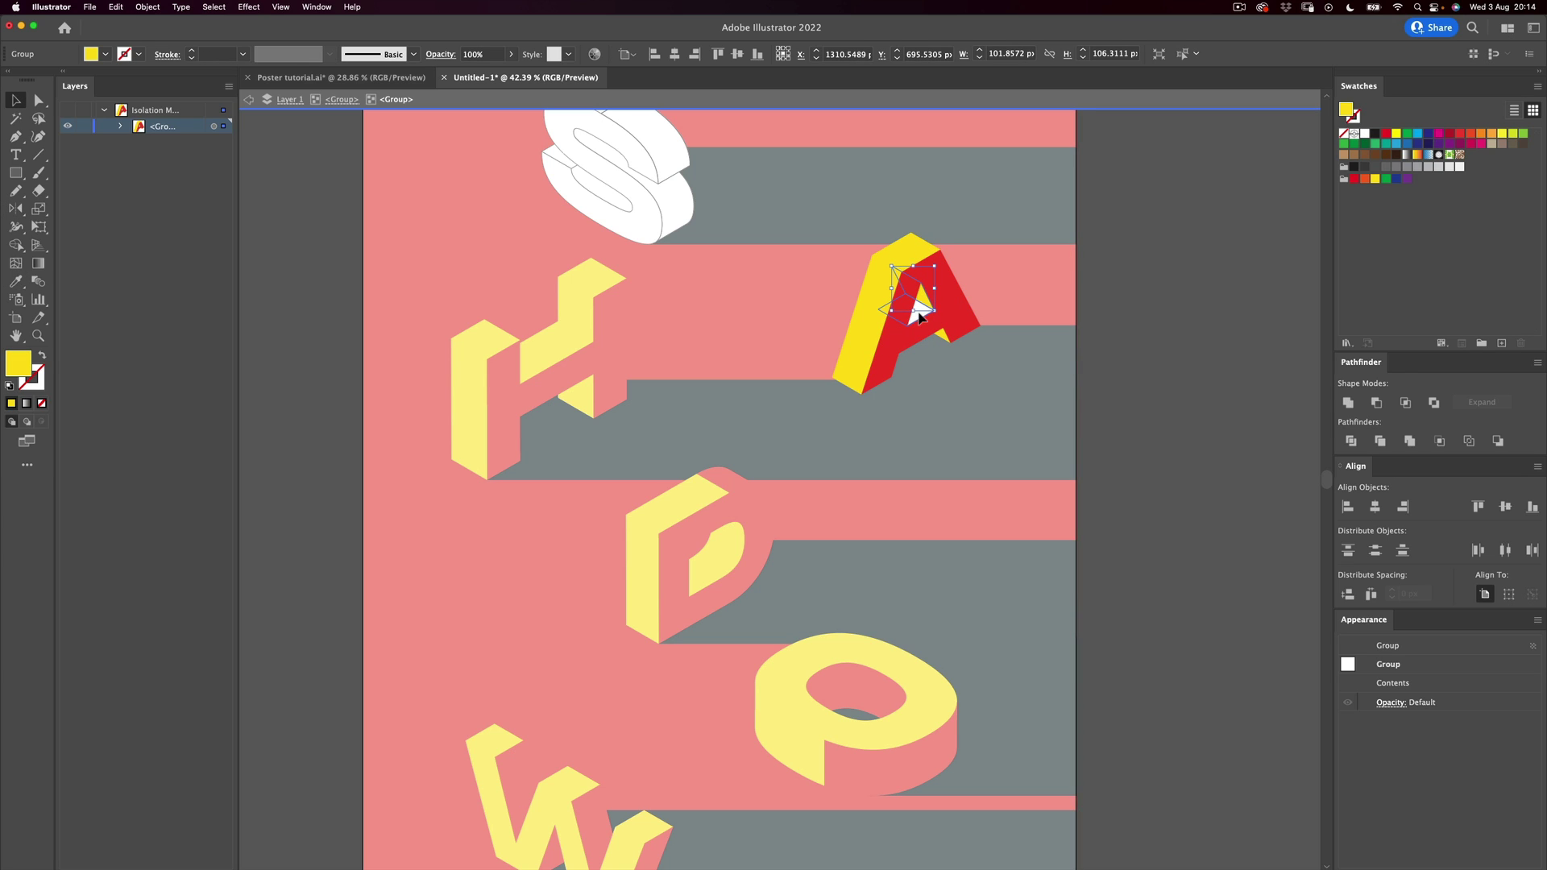
left_click(922, 322)
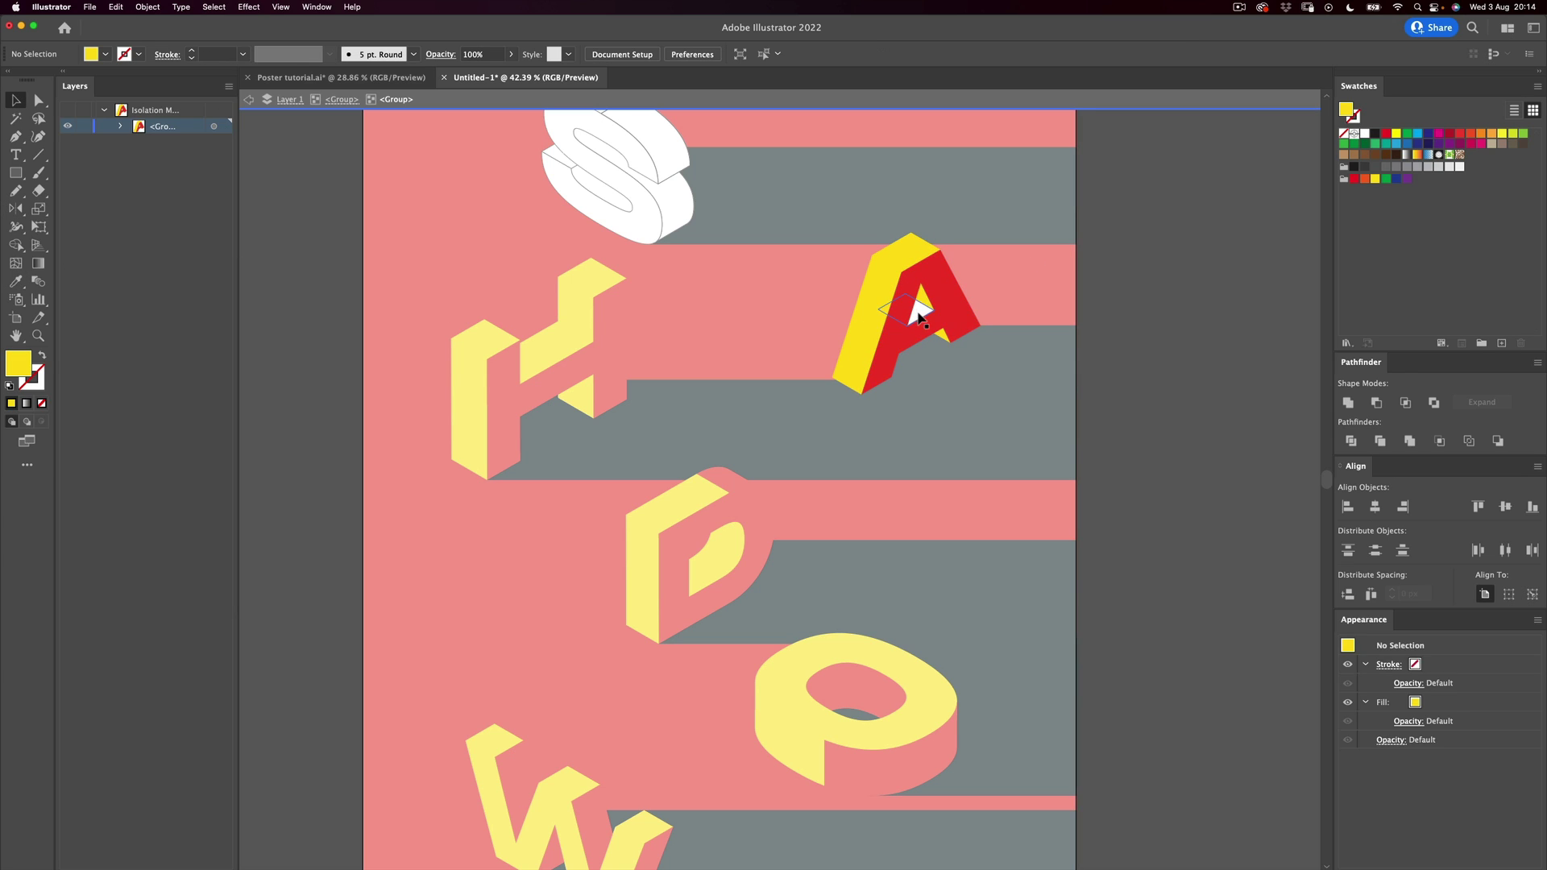
left_click(926, 256)
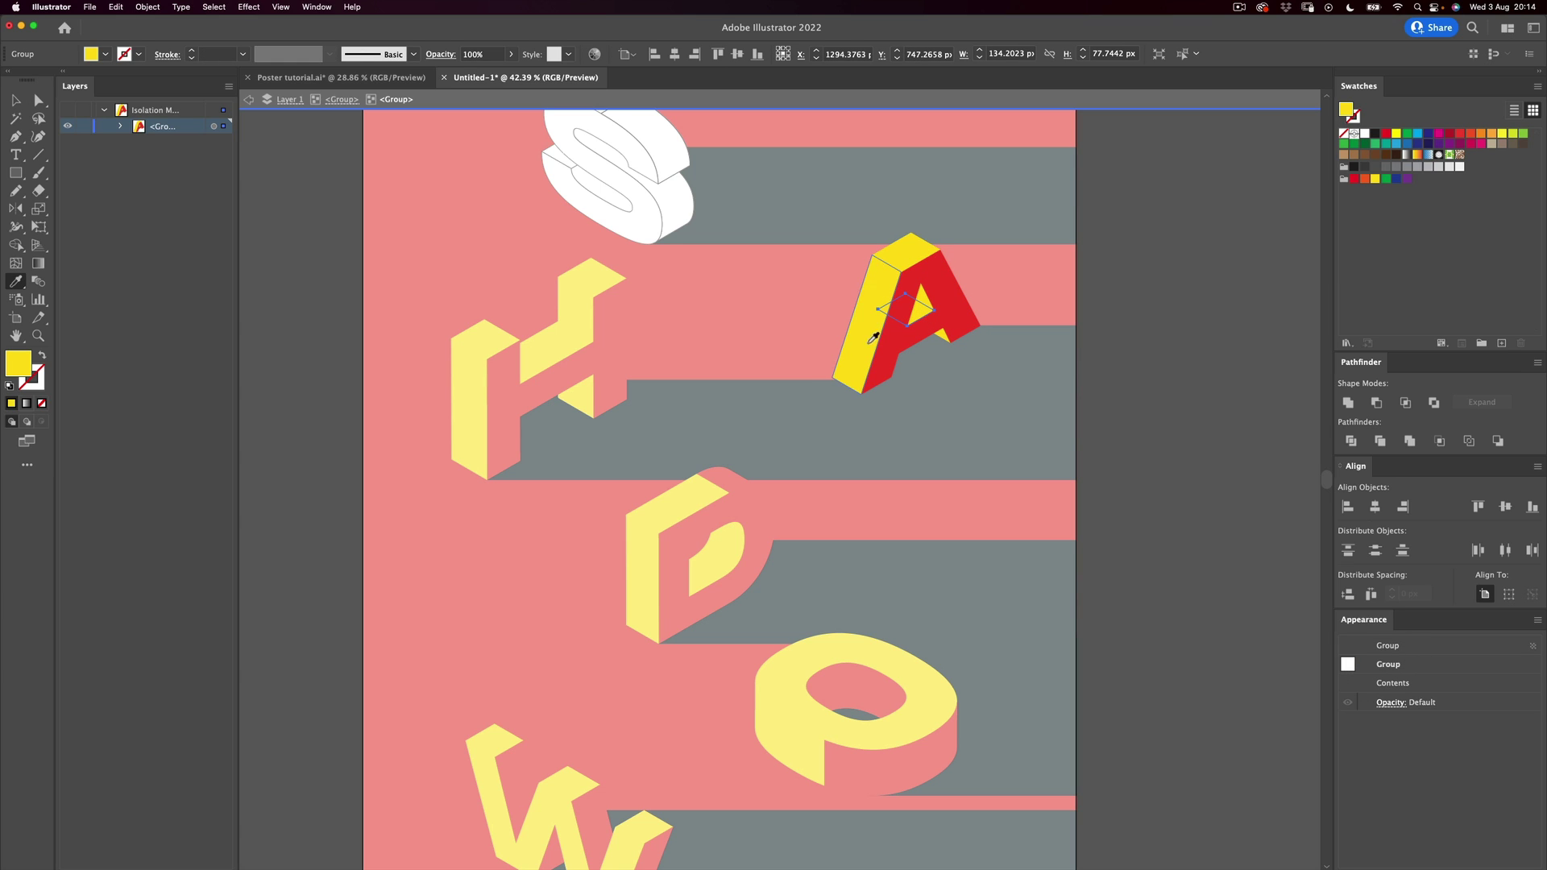
key("v")
double_click(1128, 216)
Step: Isolate the S's lower right side face and fill it with the background red, without a stroke, then leave the isolated group
key("z")
left_click_drag(743, 312, 701, 333)
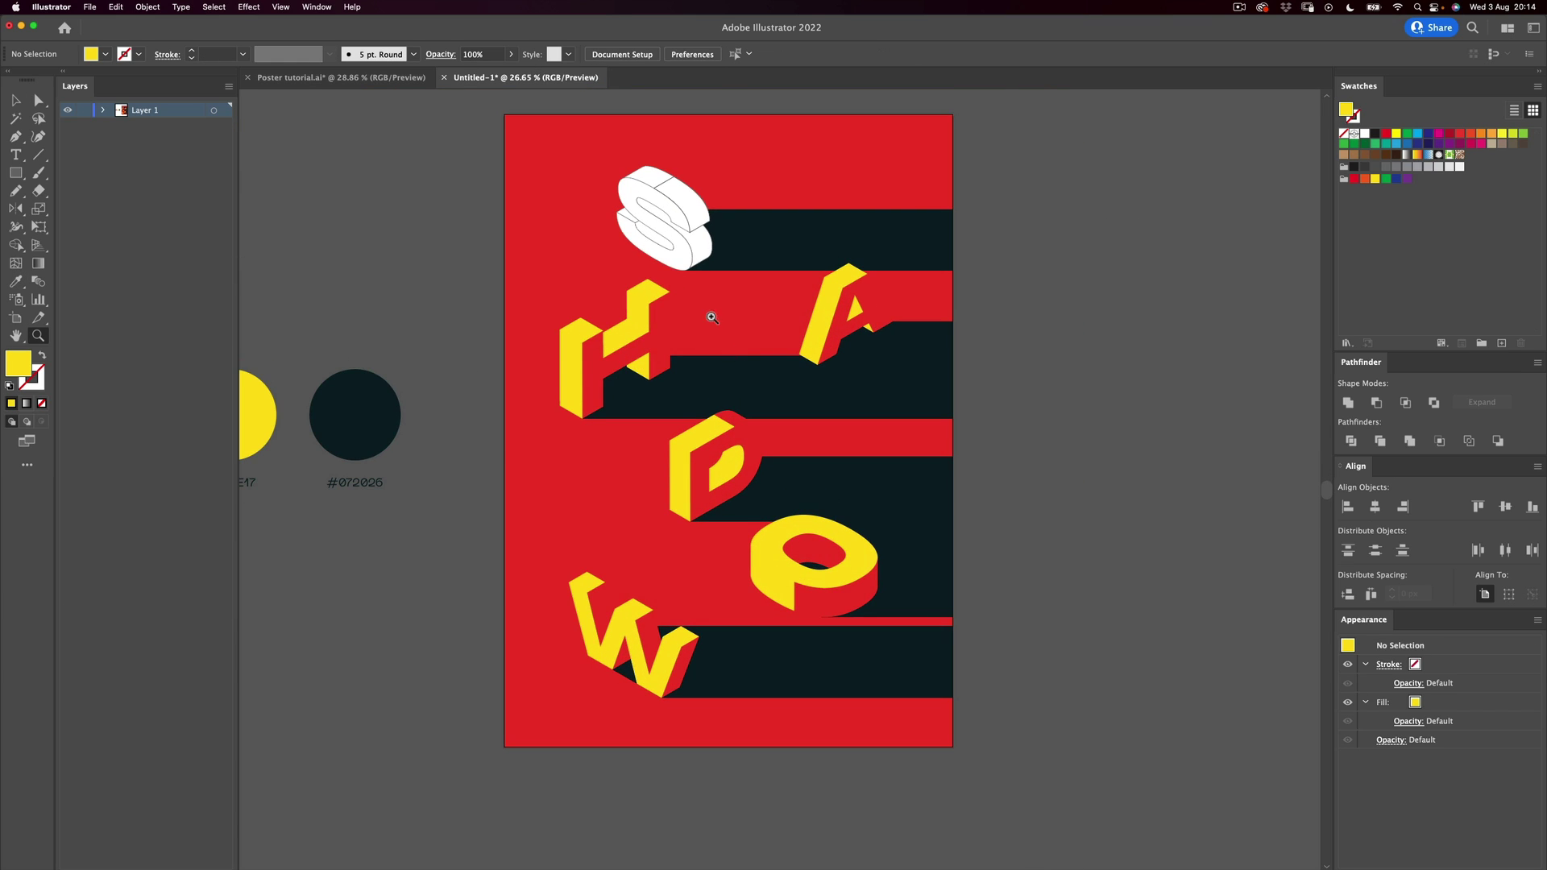
left_click_drag(693, 240, 717, 250)
key("v")
double_click(717, 251)
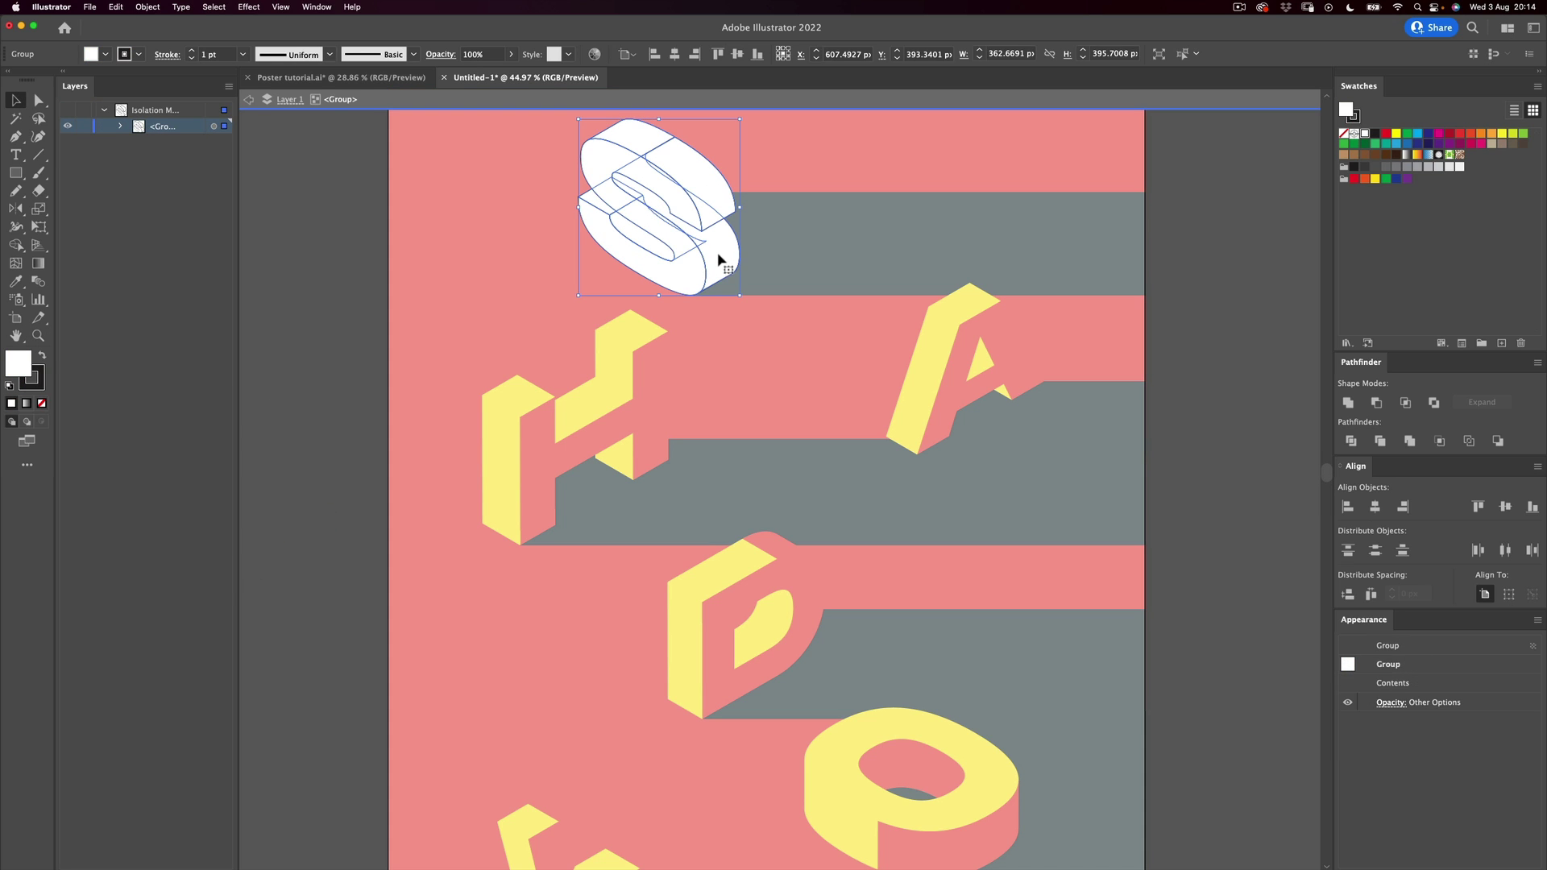
double_click(717, 254)
double_click(718, 254)
double_click(719, 256)
key("i")
left_click(744, 336)
double_click(352, 278)
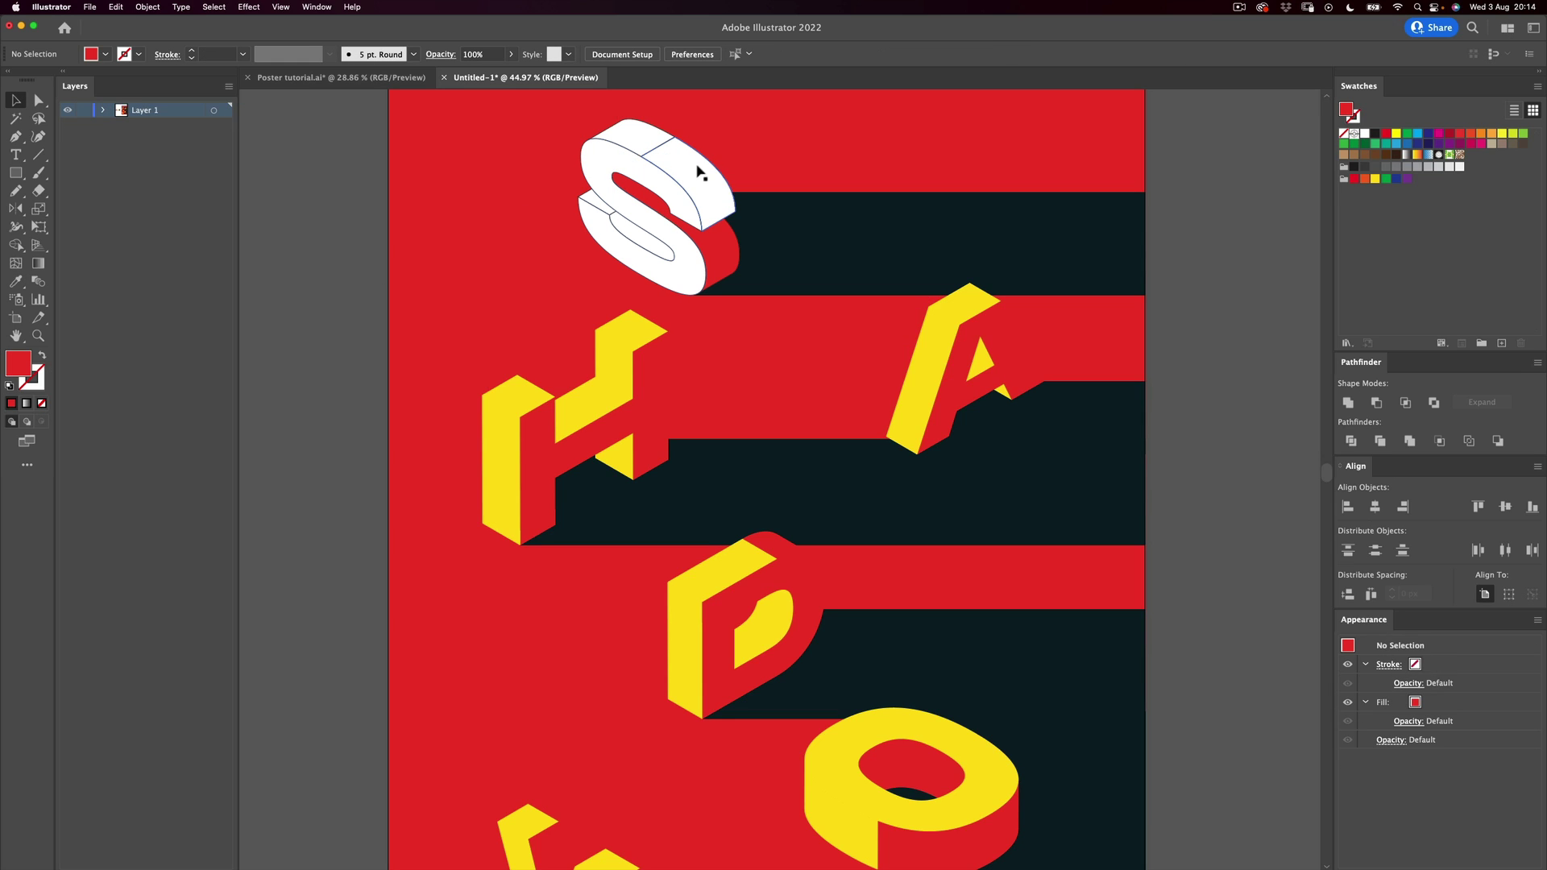
Step: Isolate the S's upper right side face inside its clip group and fill it with the lower side face's red
double_click(695, 166)
double_click(702, 168)
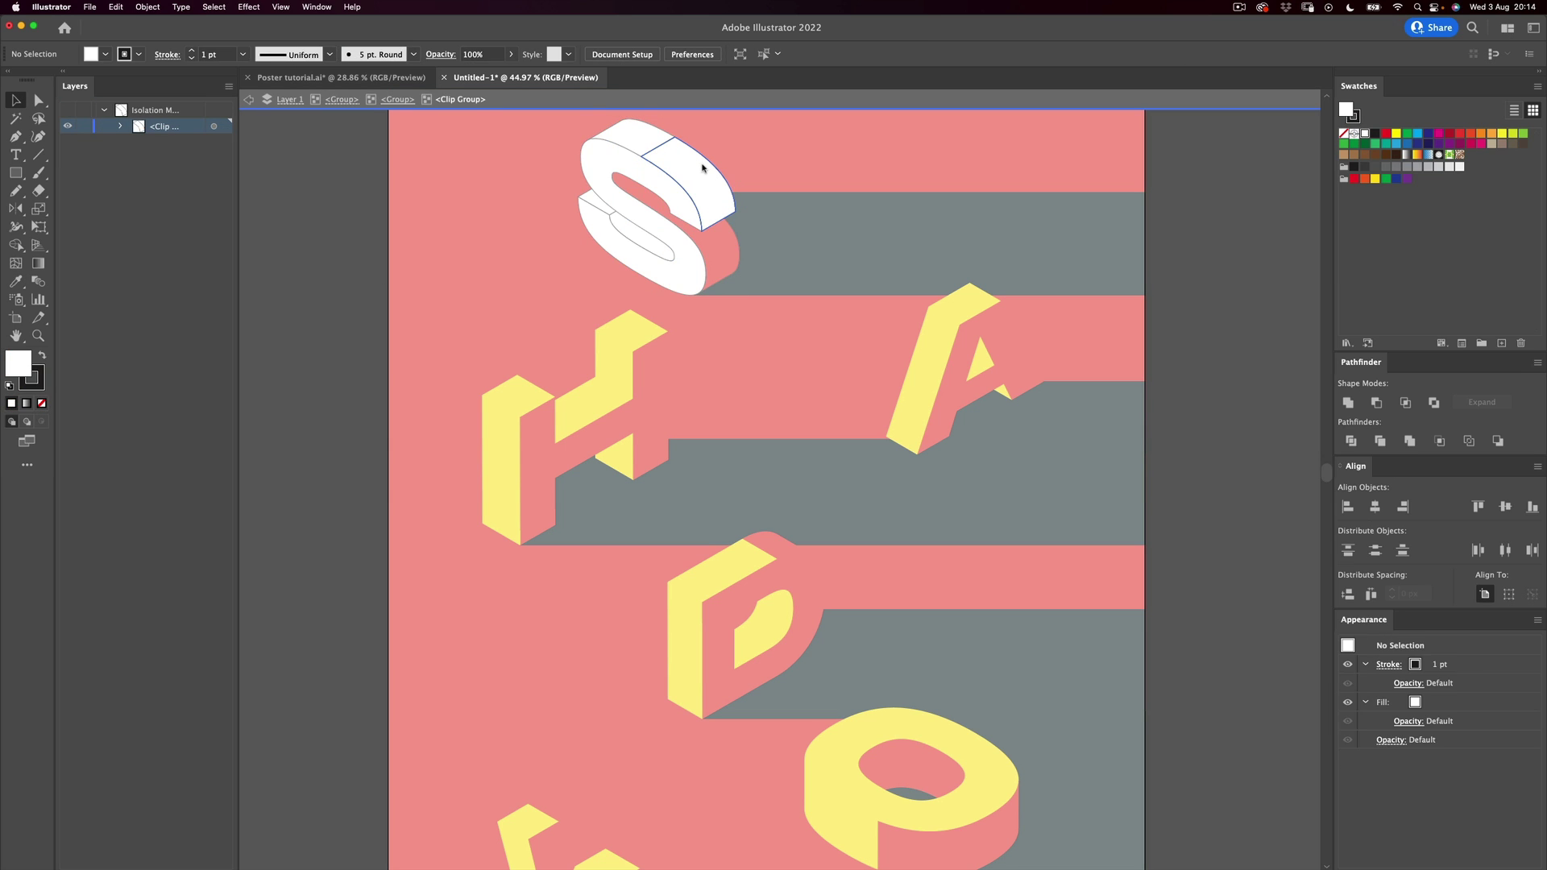
left_click(701, 171)
key("i")
left_click(731, 262)
key("v")
Step: Isolate the path of the S's top face and fill it with the A's yellow, without a stroke, then leave isolation
double_click(630, 134)
double_click(626, 136)
double_click(627, 139)
left_click(629, 136)
double_click(630, 135)
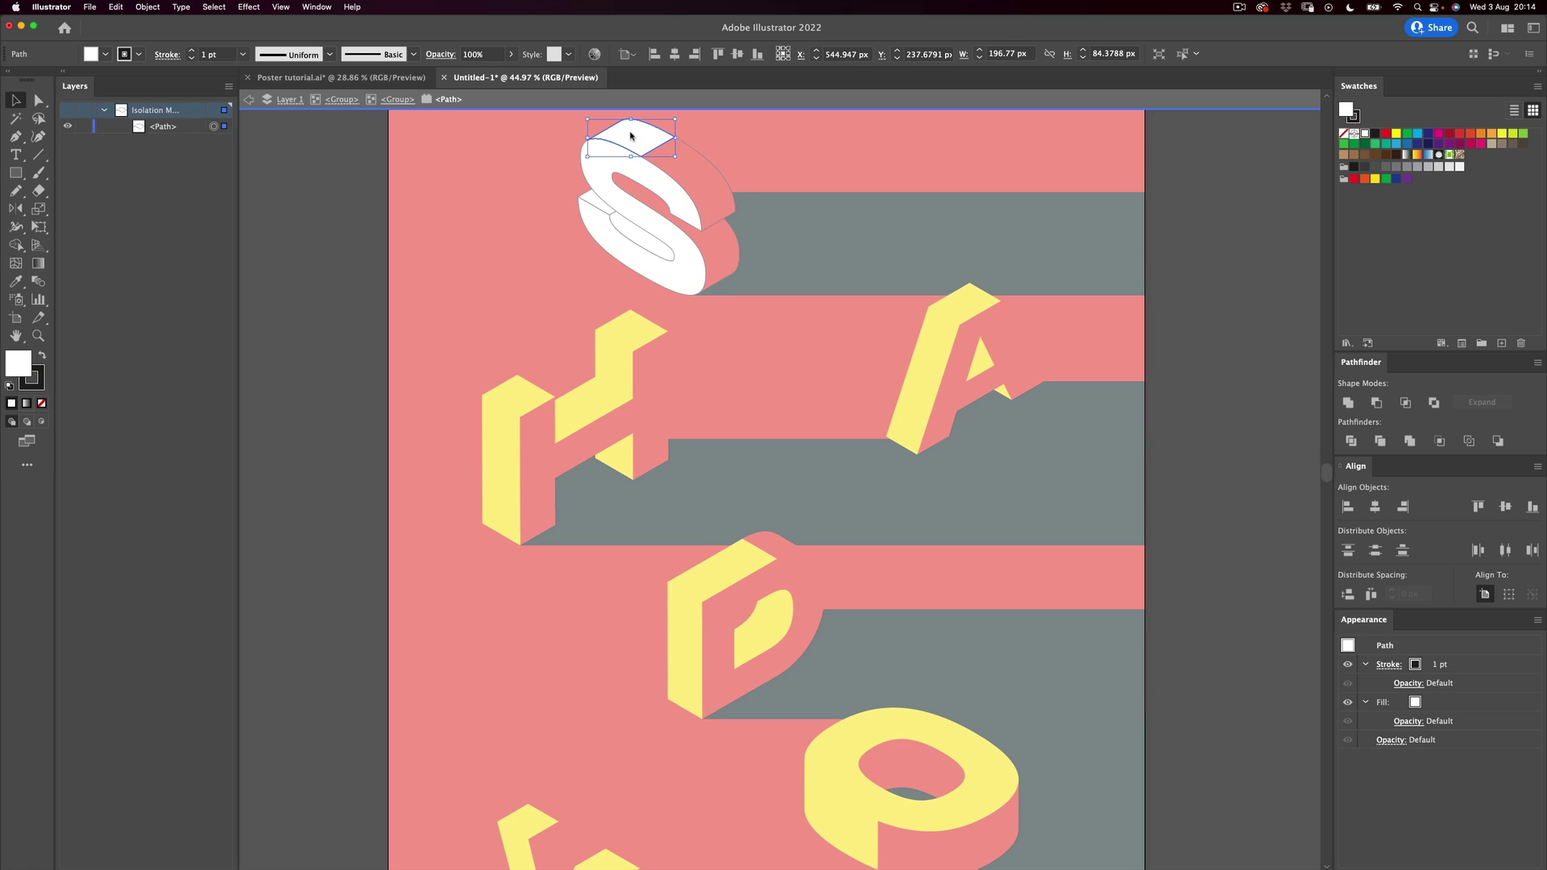
key("i")
left_click(965, 297)
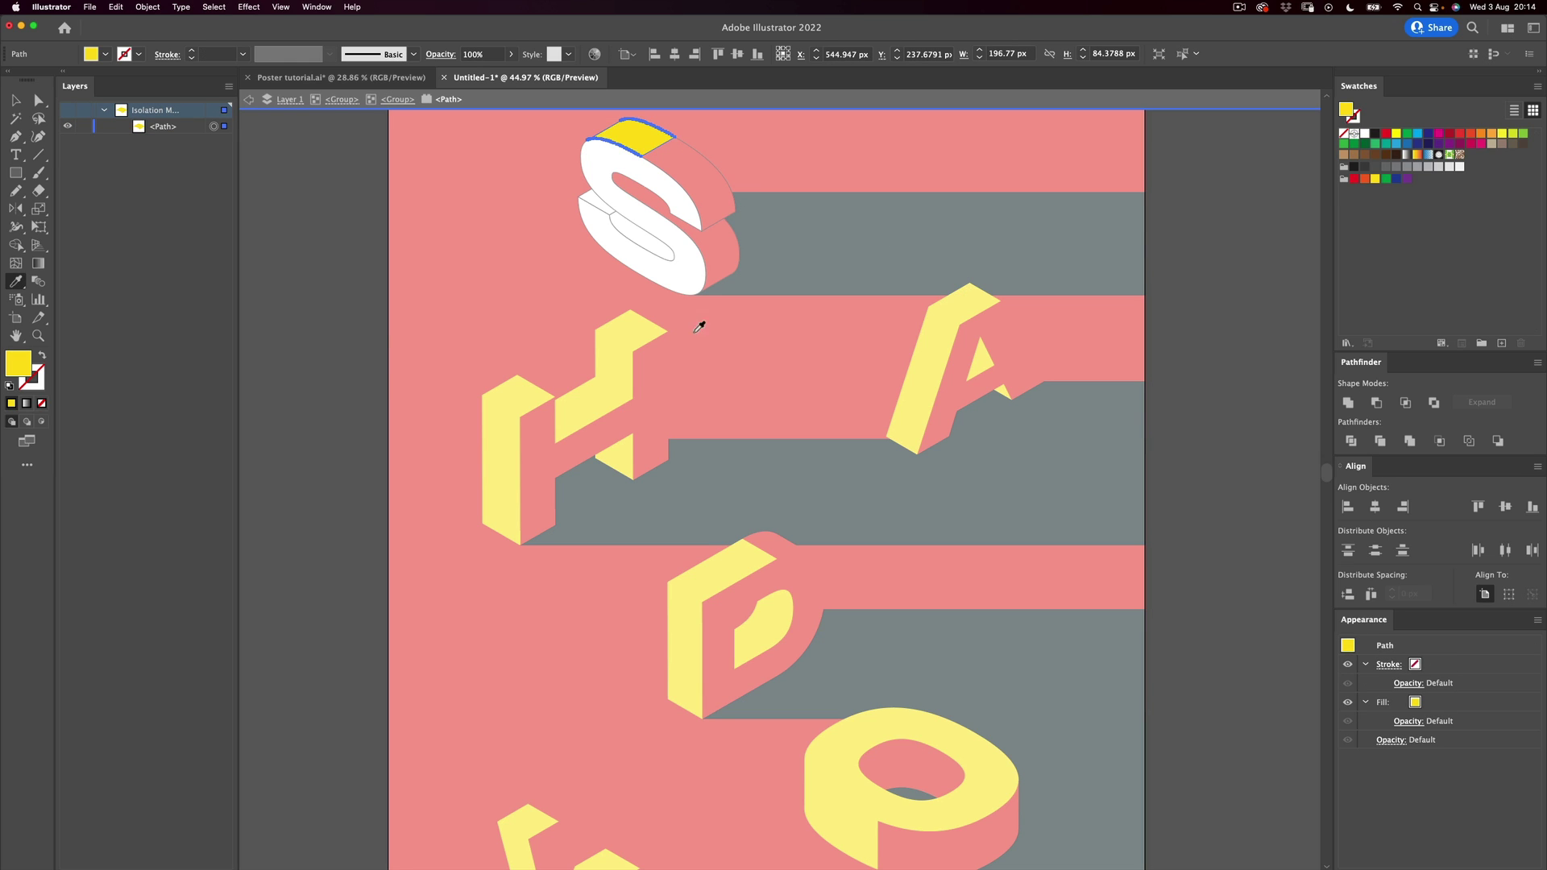
key("v")
double_click(331, 290)
Step: Isolate the S's group of faces and try to move its upper right side face aside, undoing the move
double_click(608, 151)
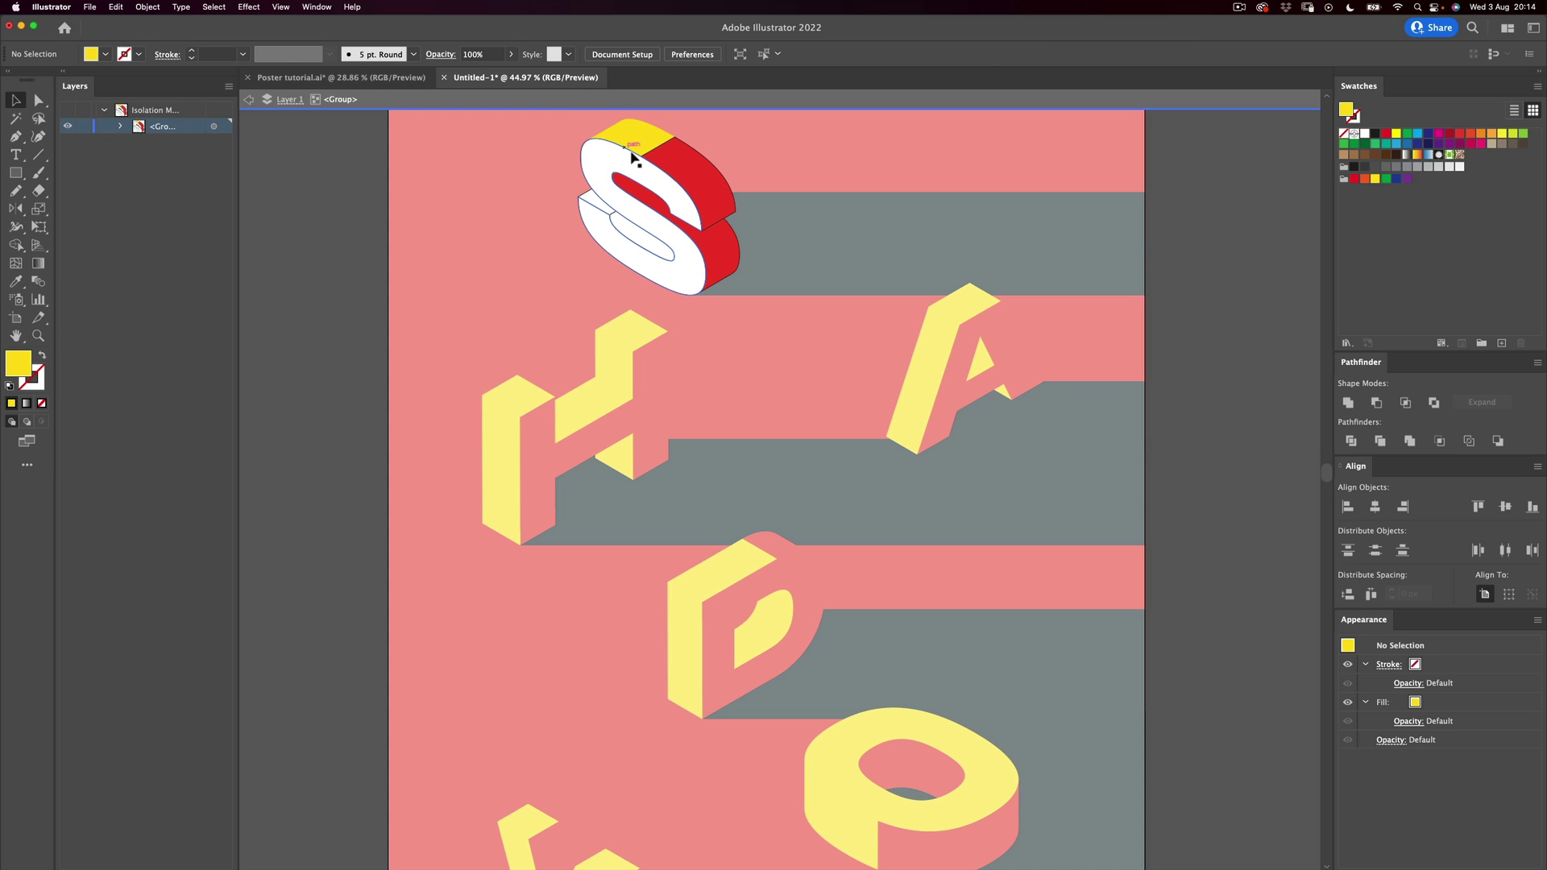
left_click(630, 154)
left_click(497, 263)
left_click(676, 190)
double_click(709, 181)
left_click(709, 182)
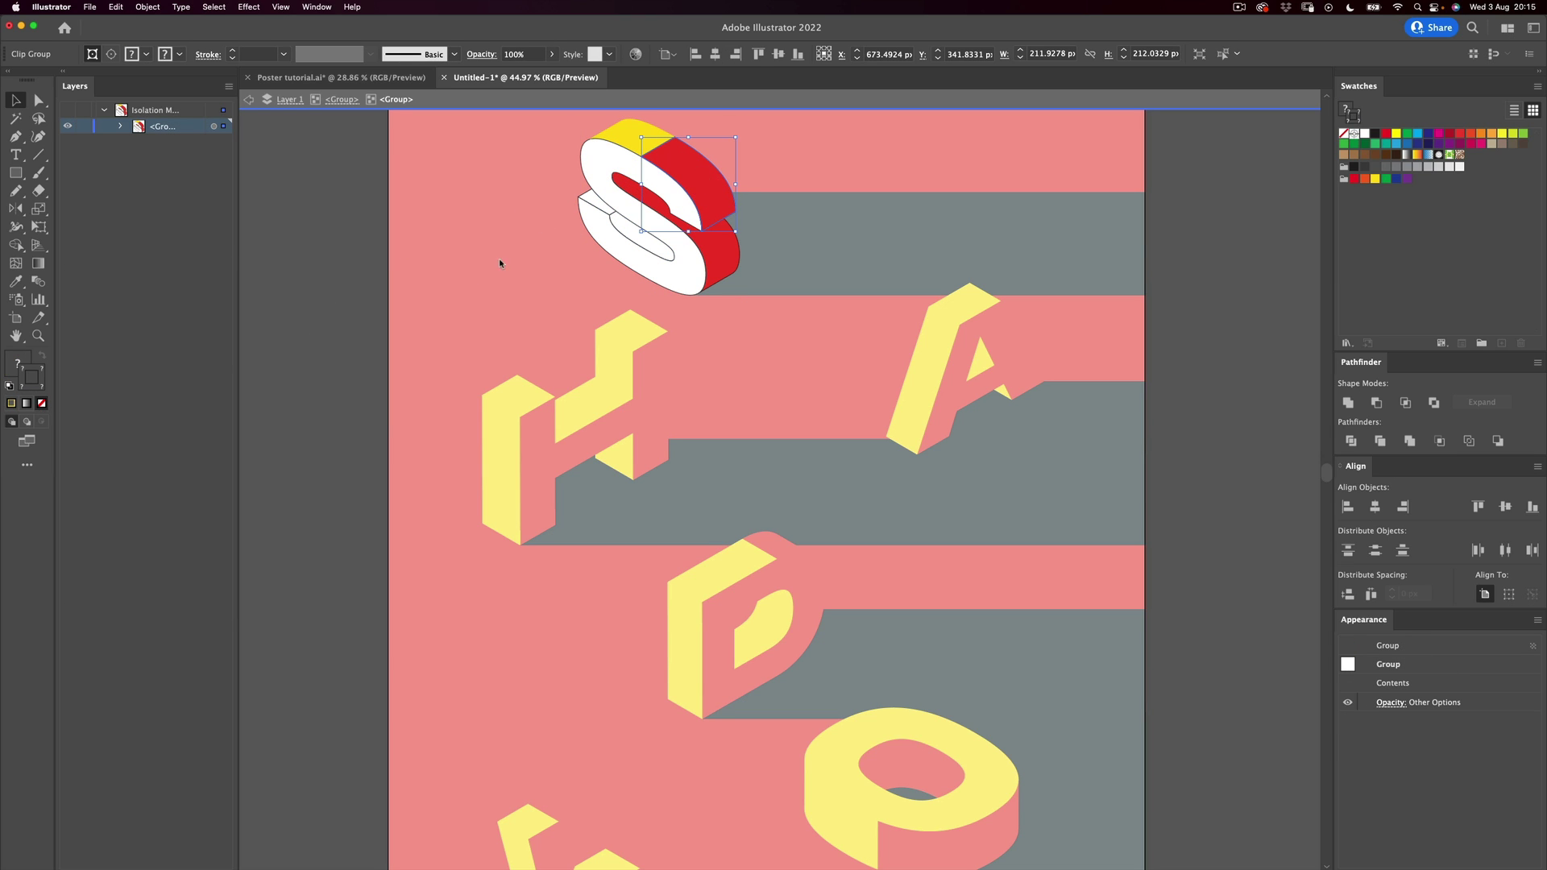
left_click_drag(708, 198, 742, 237)
key("super+z")
left_click_drag(666, 183, 849, 131)
Step: Remove the stroke from the S's front face and fill it with the H's yellow
left_click(663, 204)
left_click(41, 402)
scroll(636, 258, "down", 5)
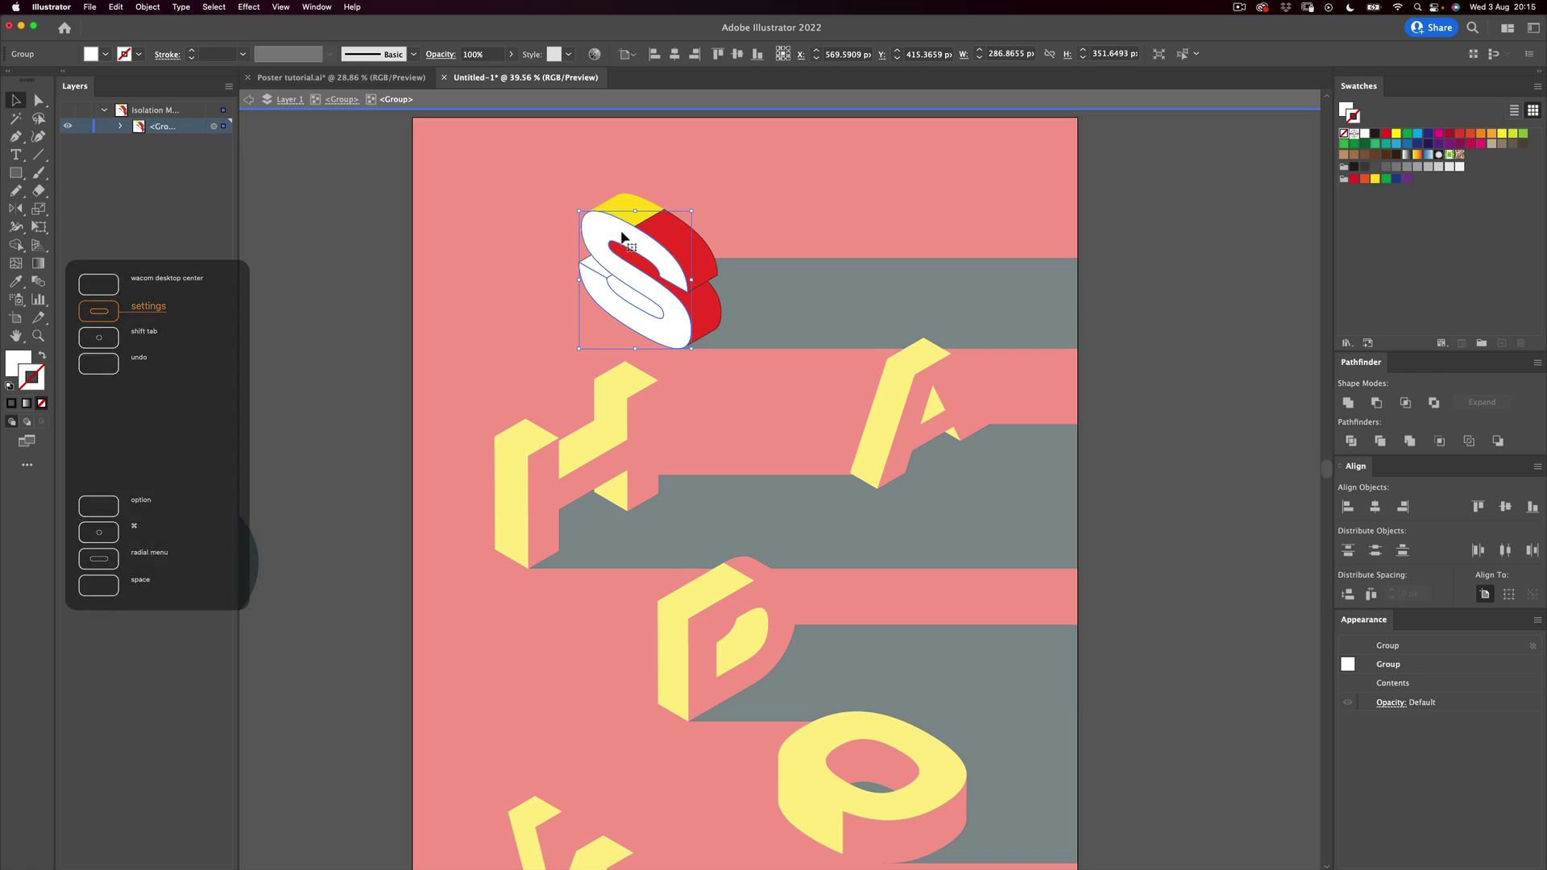
key("i")
left_click(608, 401)
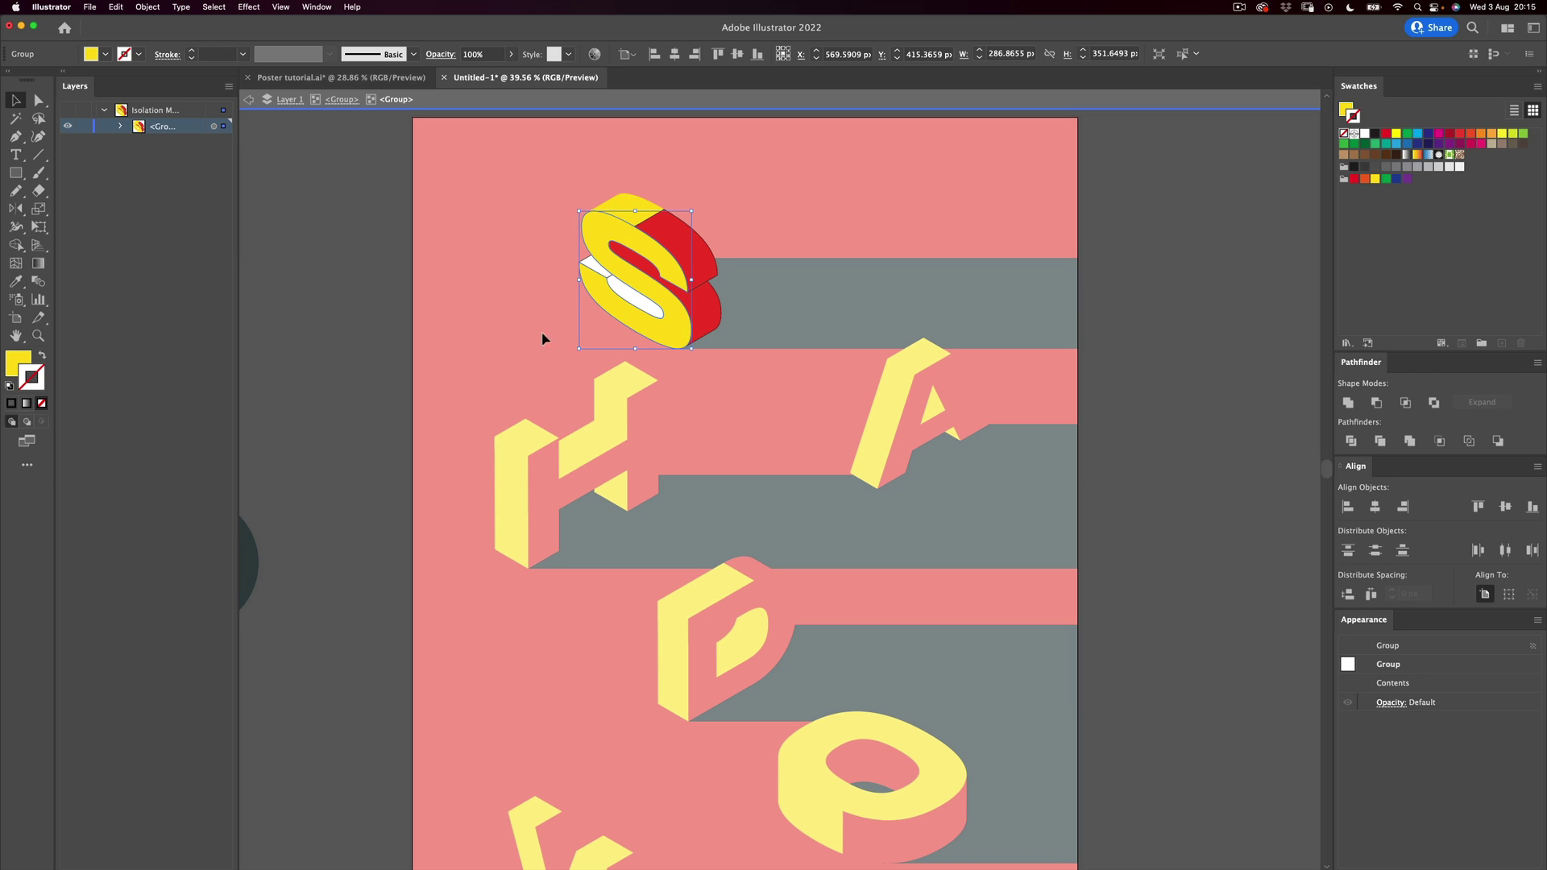
Step: Fill the small face at the S's left notch with yellow and the lower inner face with red, without strokes
left_click(589, 262, "super")
left_click(601, 296)
left_click(630, 298, "super")
left_click(684, 239)
key("v")
left_click(369, 333)
Step: Isolate the clip group of the S's lower right side face and delete the red shape inside it
key("super+space")
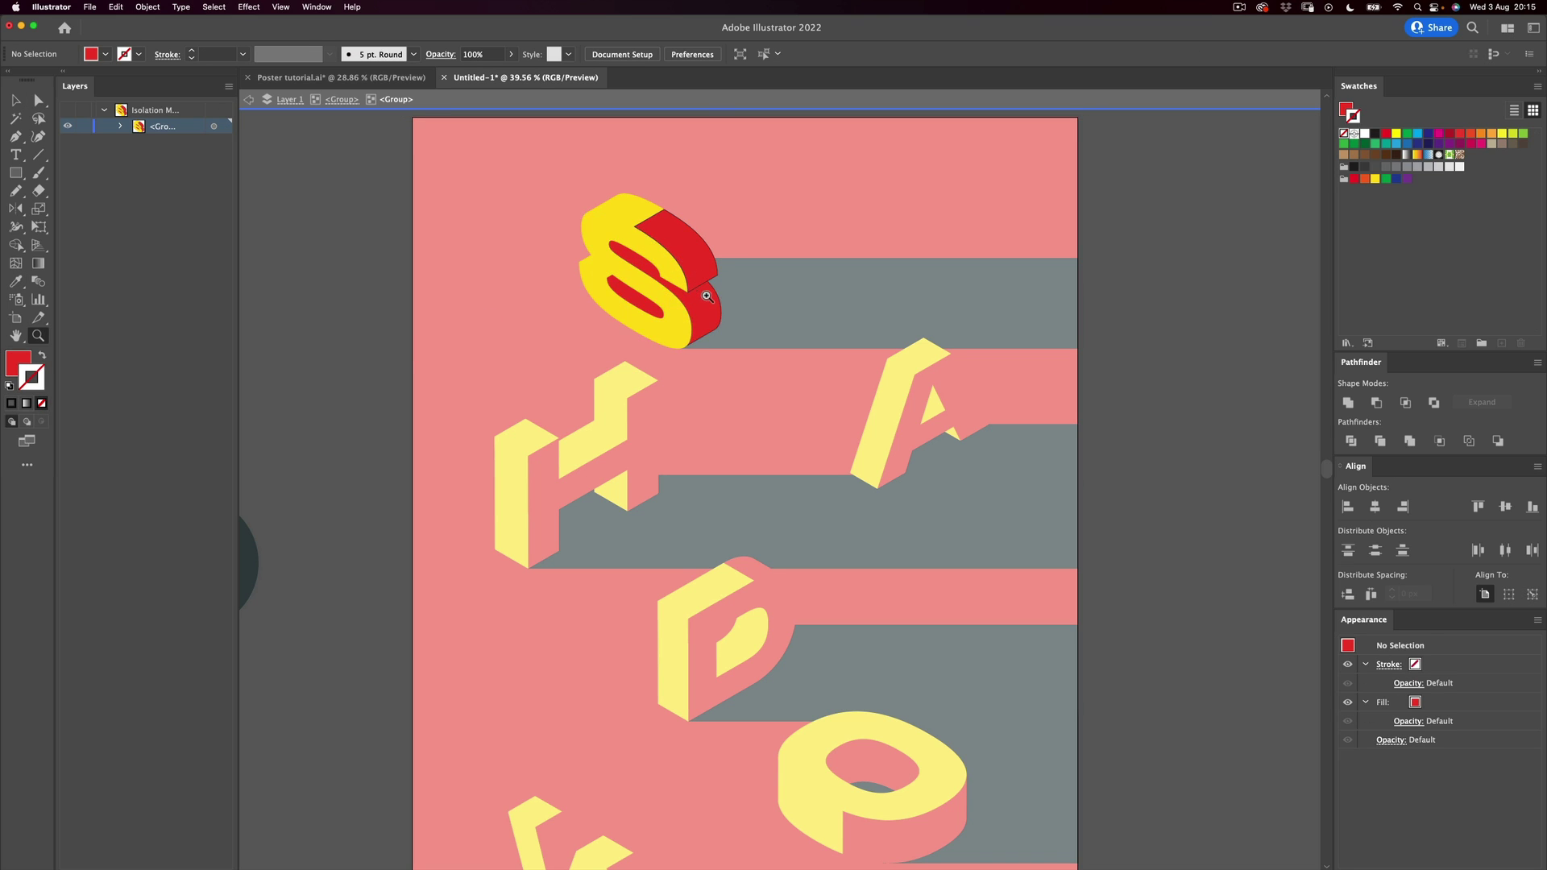
left_click_drag(707, 295, 798, 295)
left_click_drag(706, 344, 764, 383)
key("super+z")
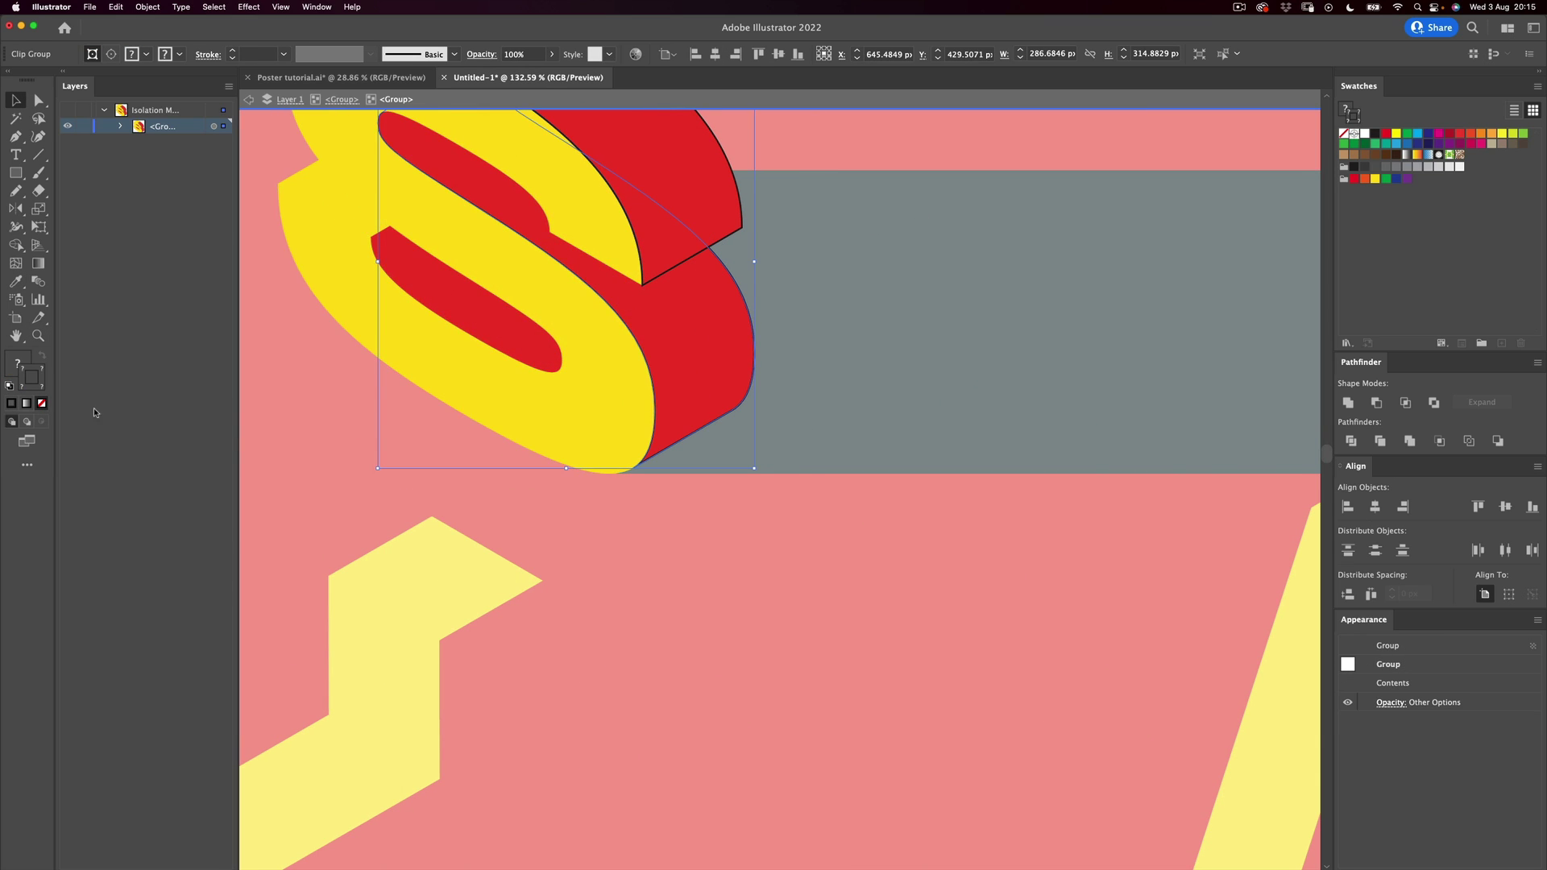
double_click(700, 326)
left_click_drag(700, 322, 996, 531)
key("super+z")
key("Delete")
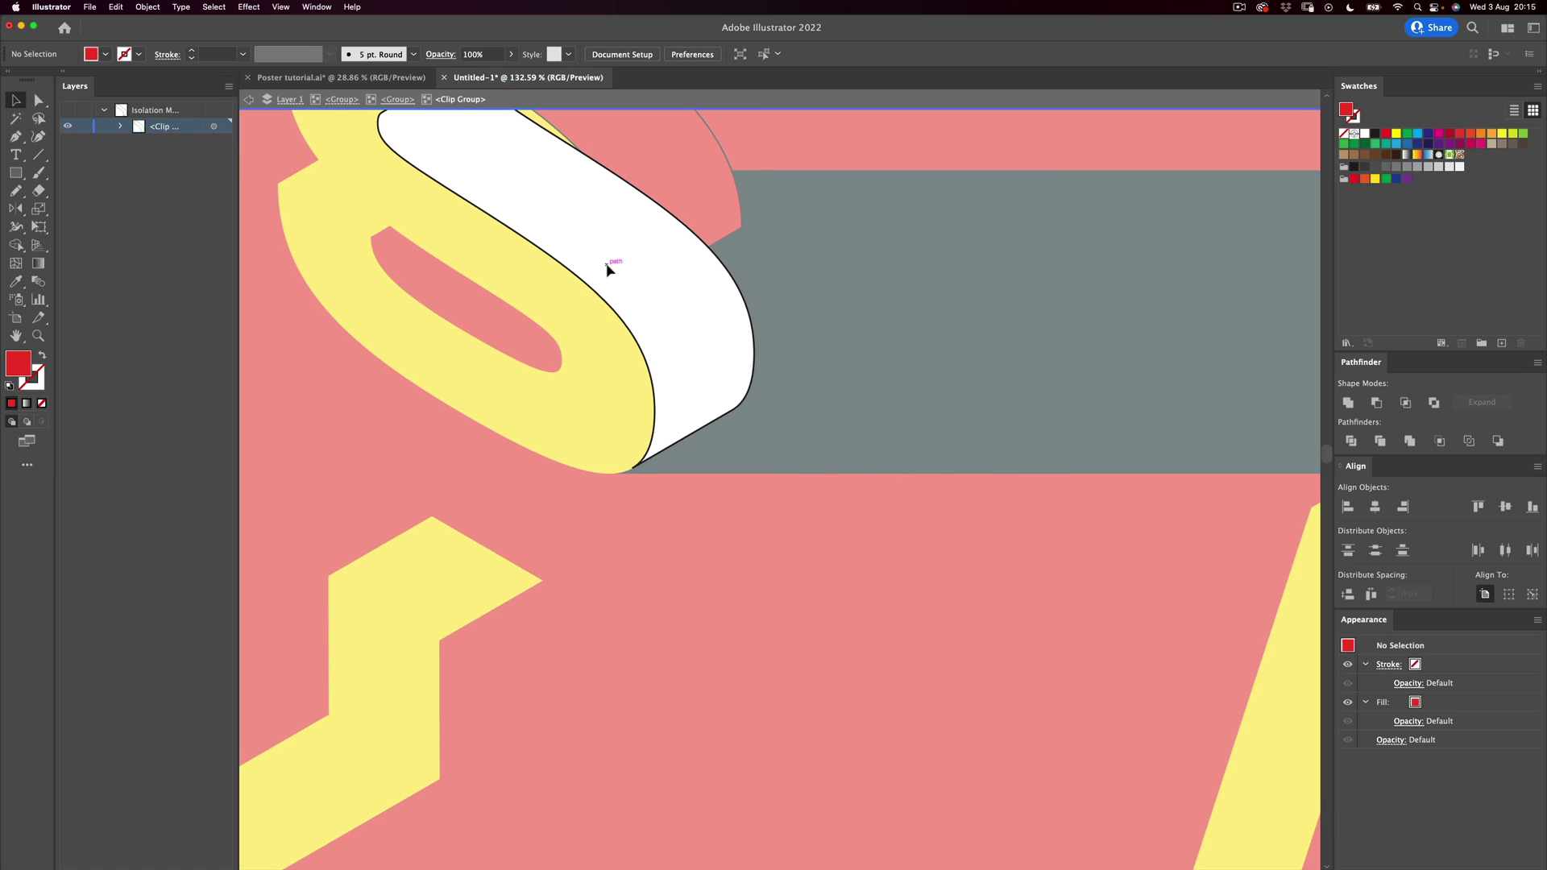
double_click(608, 264)
double_click(689, 331)
double_click(551, 248)
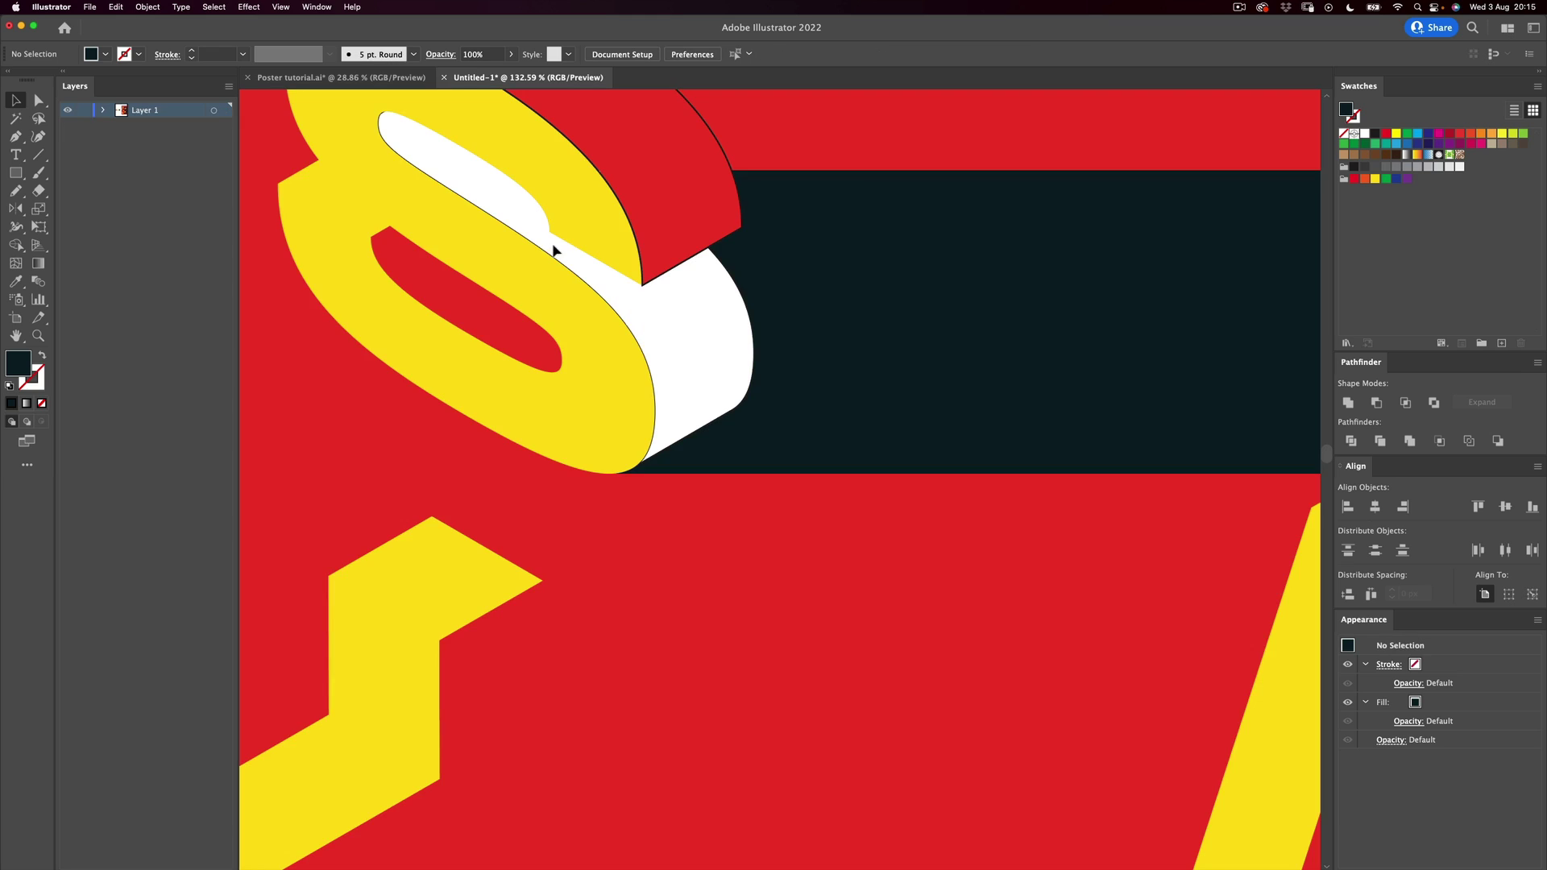
double_click(688, 340)
left_click(610, 498)
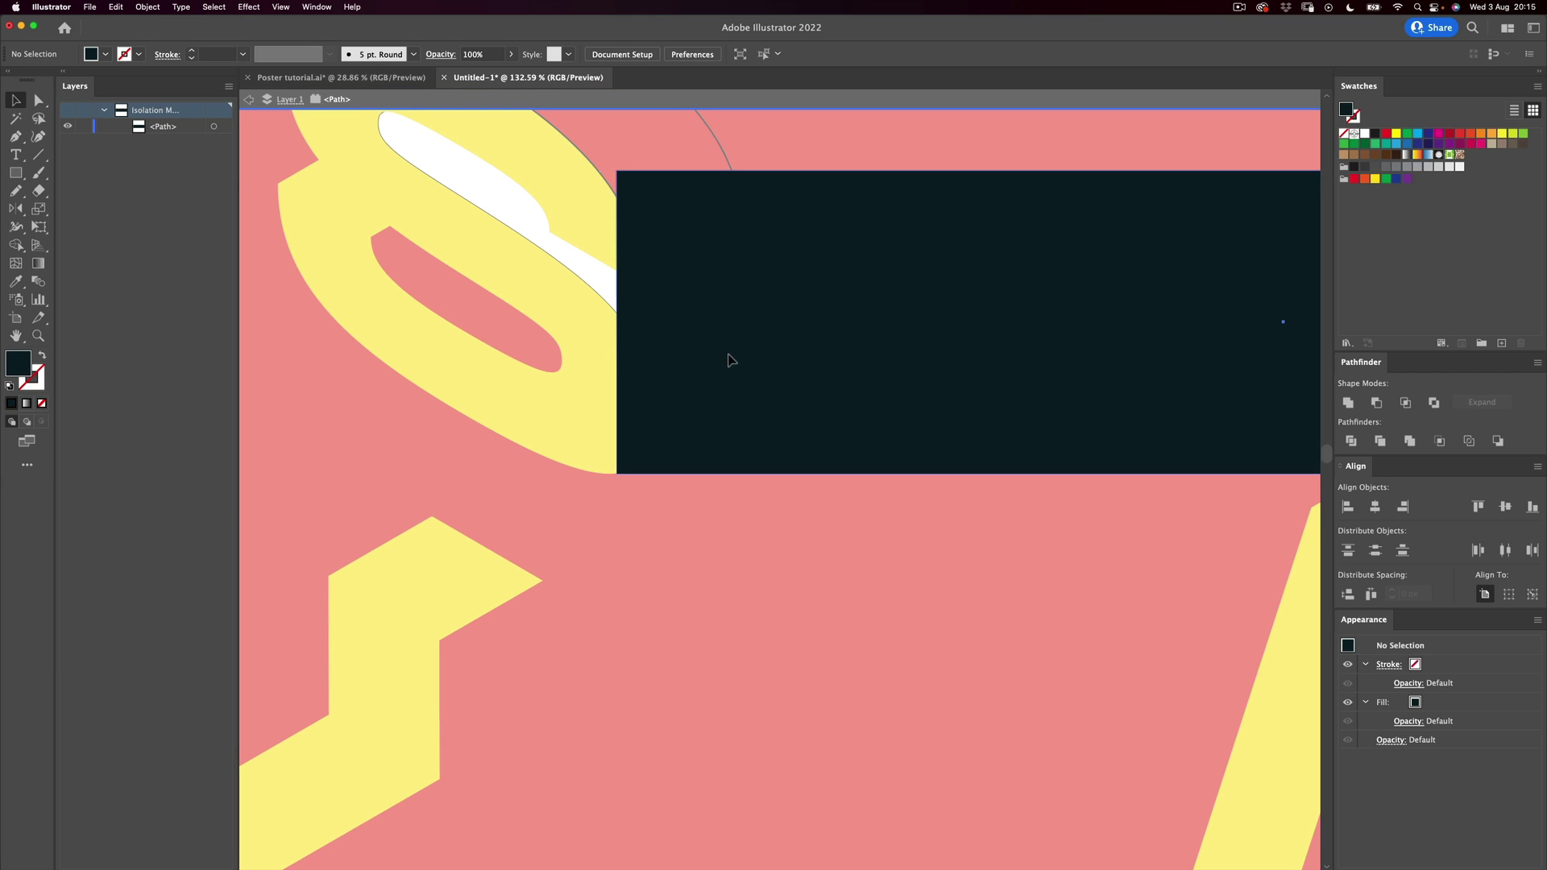
double_click(654, 542)
left_click_drag(605, 358, 570, 413)
key("super+z")
Step: Take the path of the S's lower side face out of its clip group and paste it in place as a red shape without a stroke
key("super+shift+a")
key("a")
left_click(758, 365)
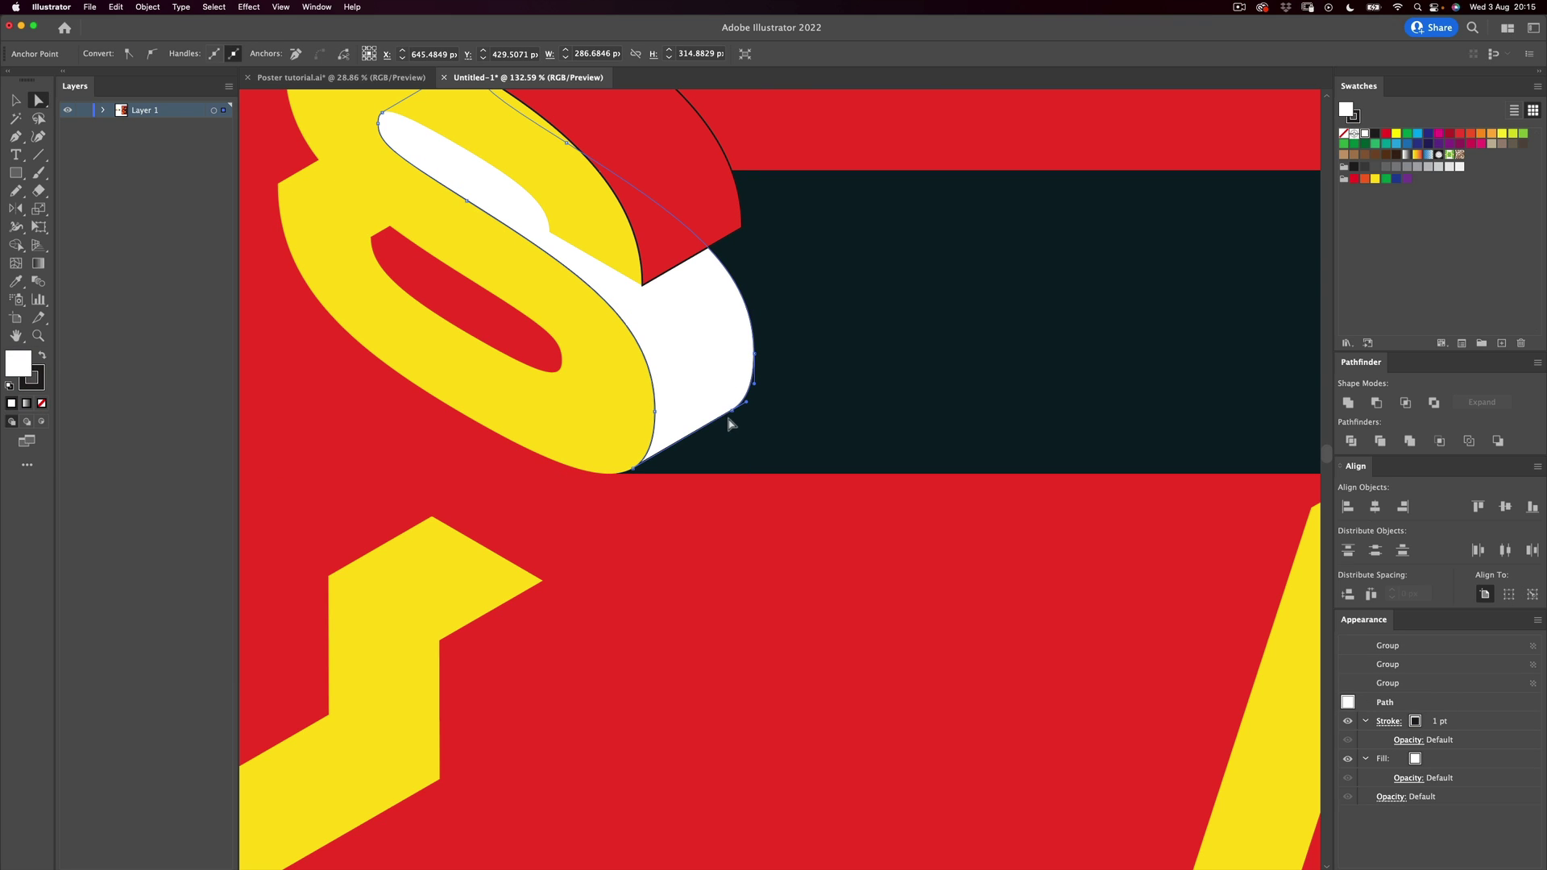
key("BackSpace")
key("super+f")
Step: Place the red lower side face inside the S's group, behind the yellow front face
key("super+shift+bracketleft")
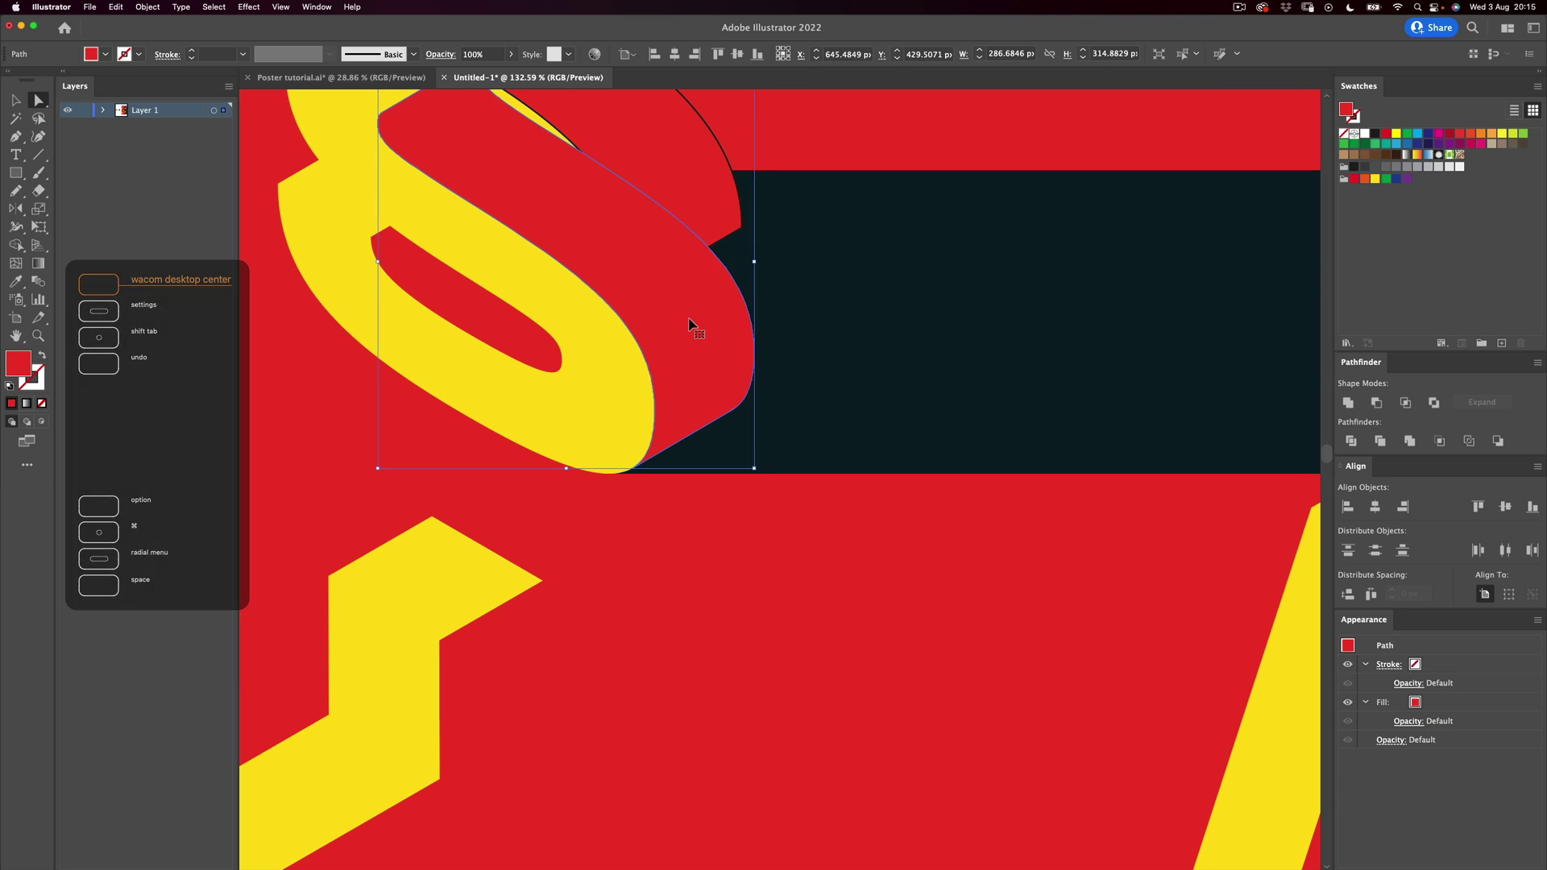
left_click(614, 352)
key("super+f")
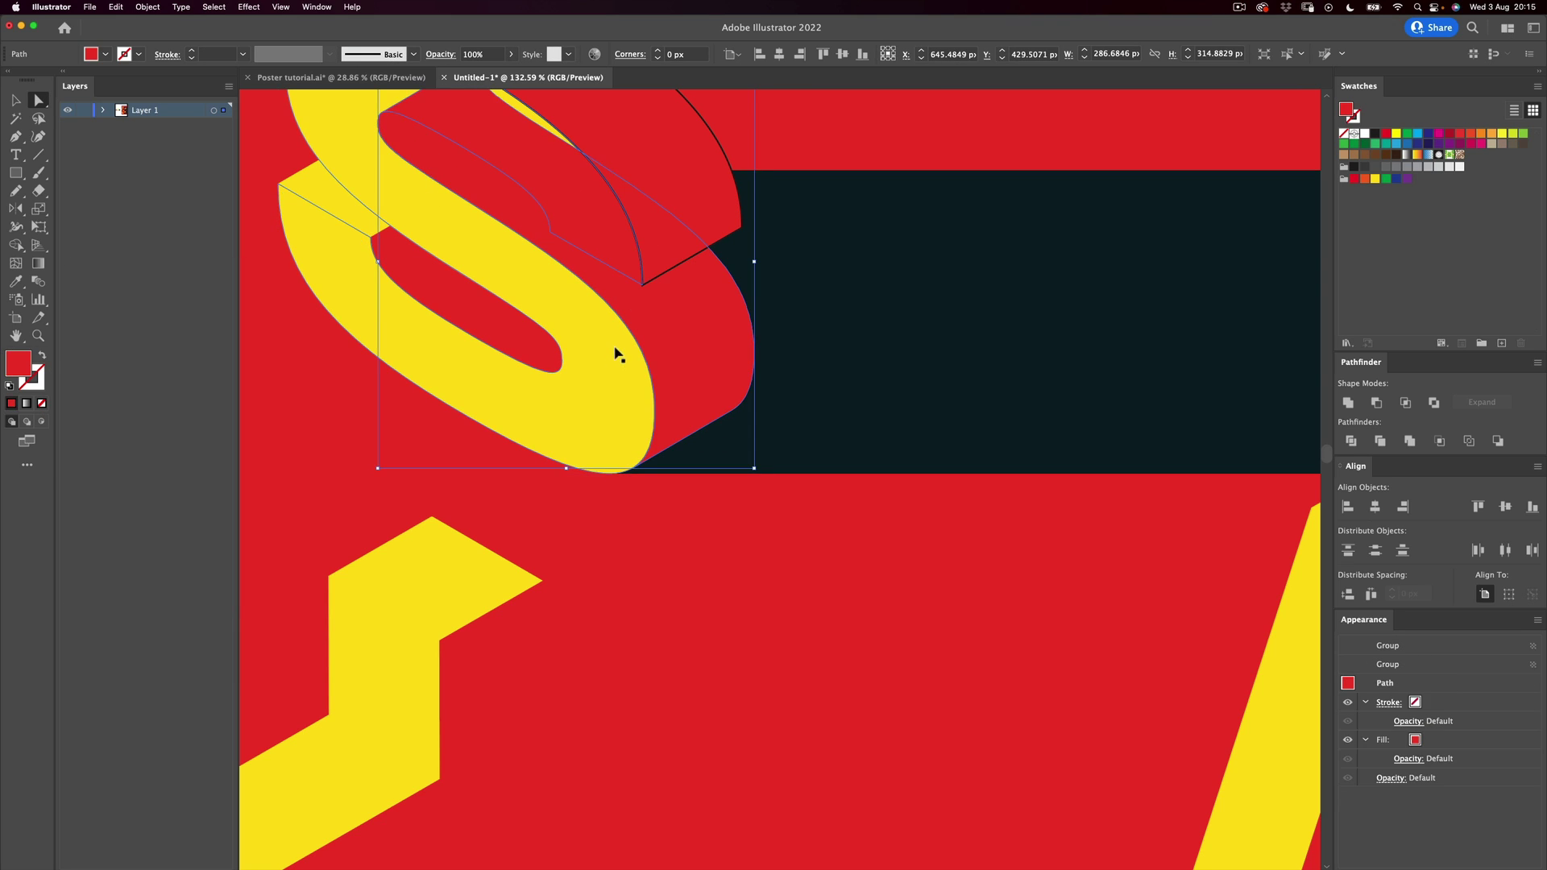
Step: Send the S's red lower side face one level further back, behind the yellow upper arm
key("super+bracketleft")
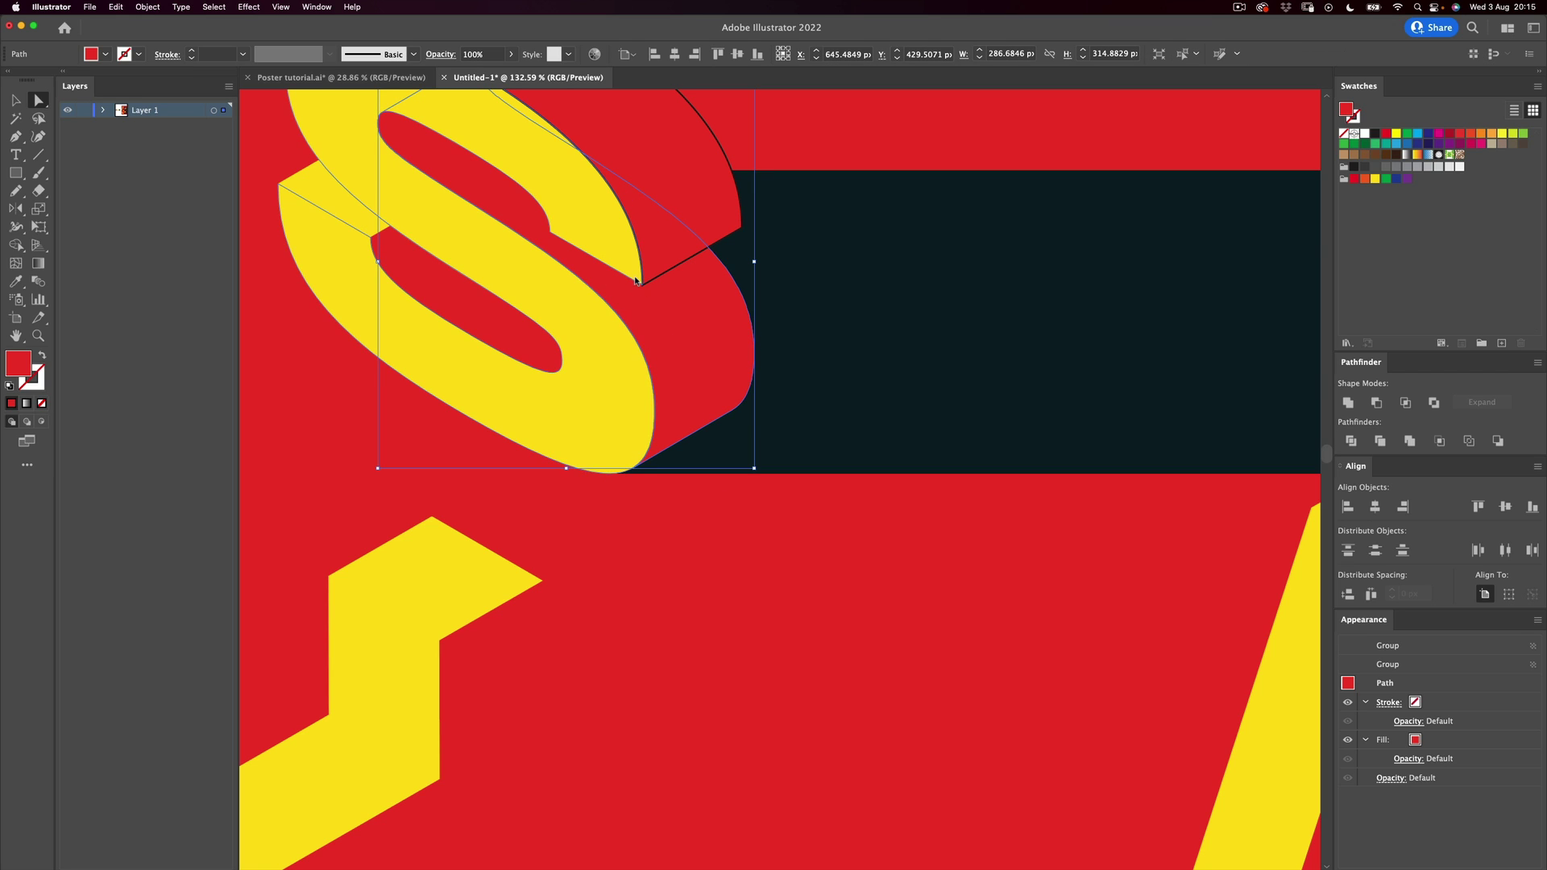
key("z")
left_click_drag(675, 215, 425, 358)
key("v")
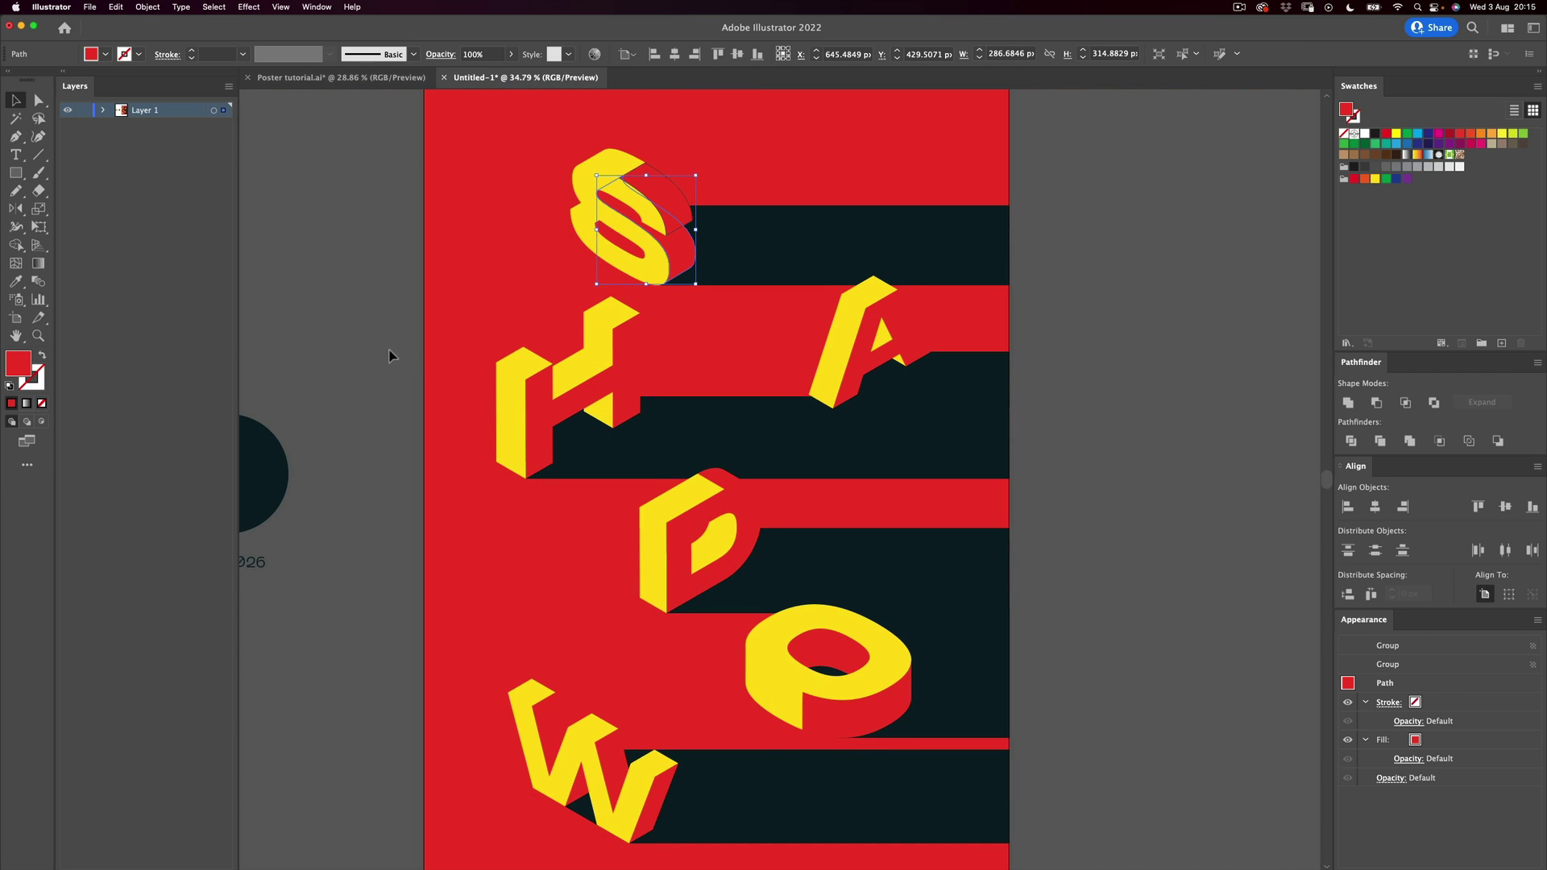
left_click(391, 355)
Step: Isolate the clip group of the S's upper side face and delete the red shape inside it
scroll(587, 321, "up", 2)
key("z")
left_click_drag(630, 234, 793, 183)
key("v")
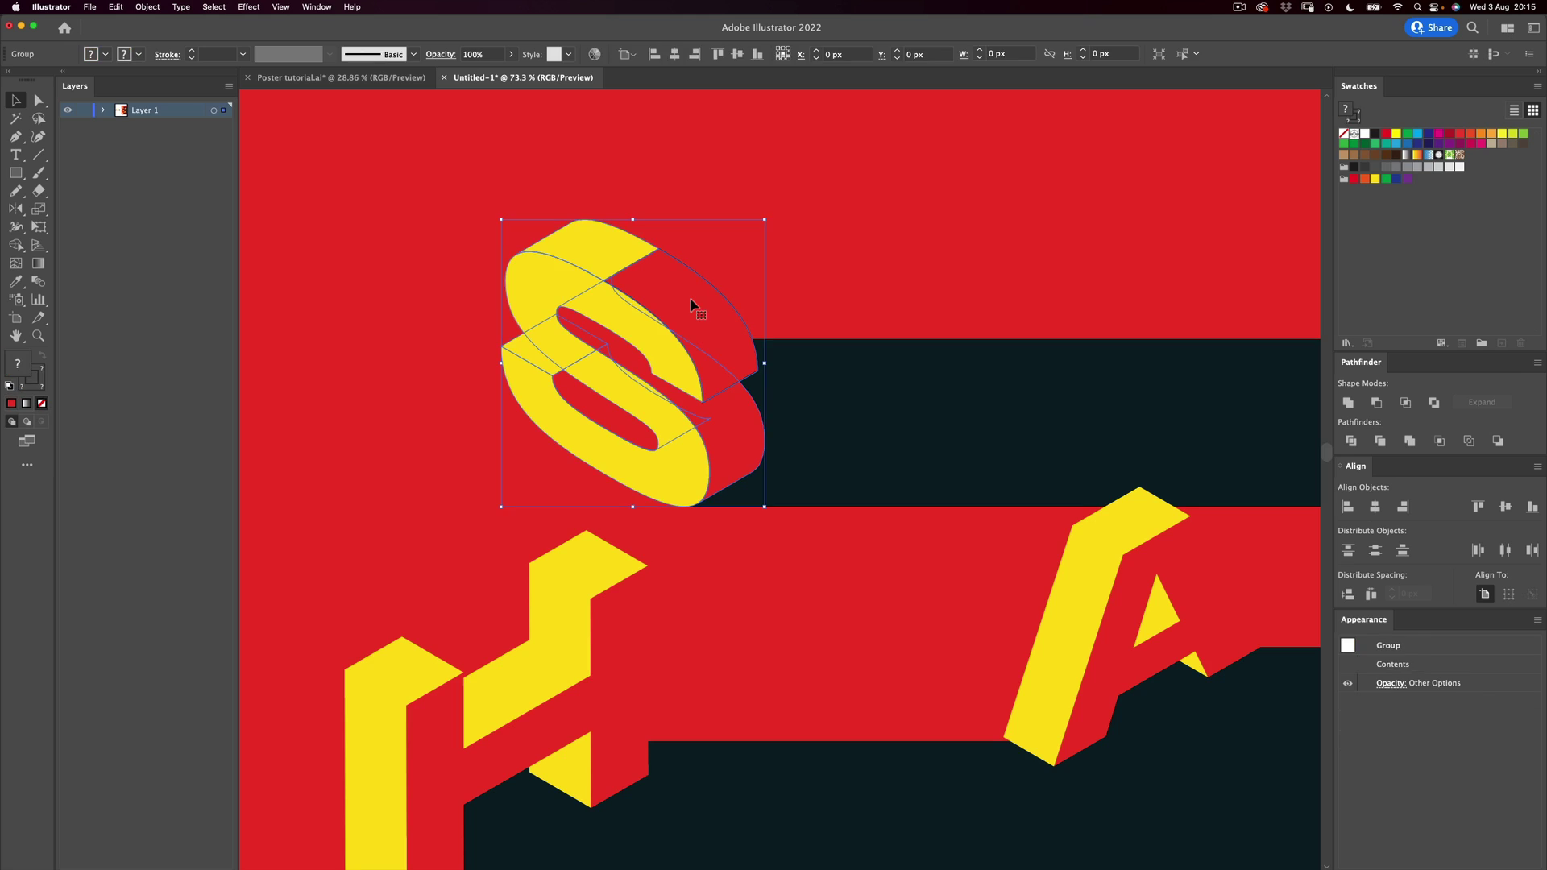
double_click(689, 297)
double_click(694, 302)
left_click(700, 291)
key("BackSpace")
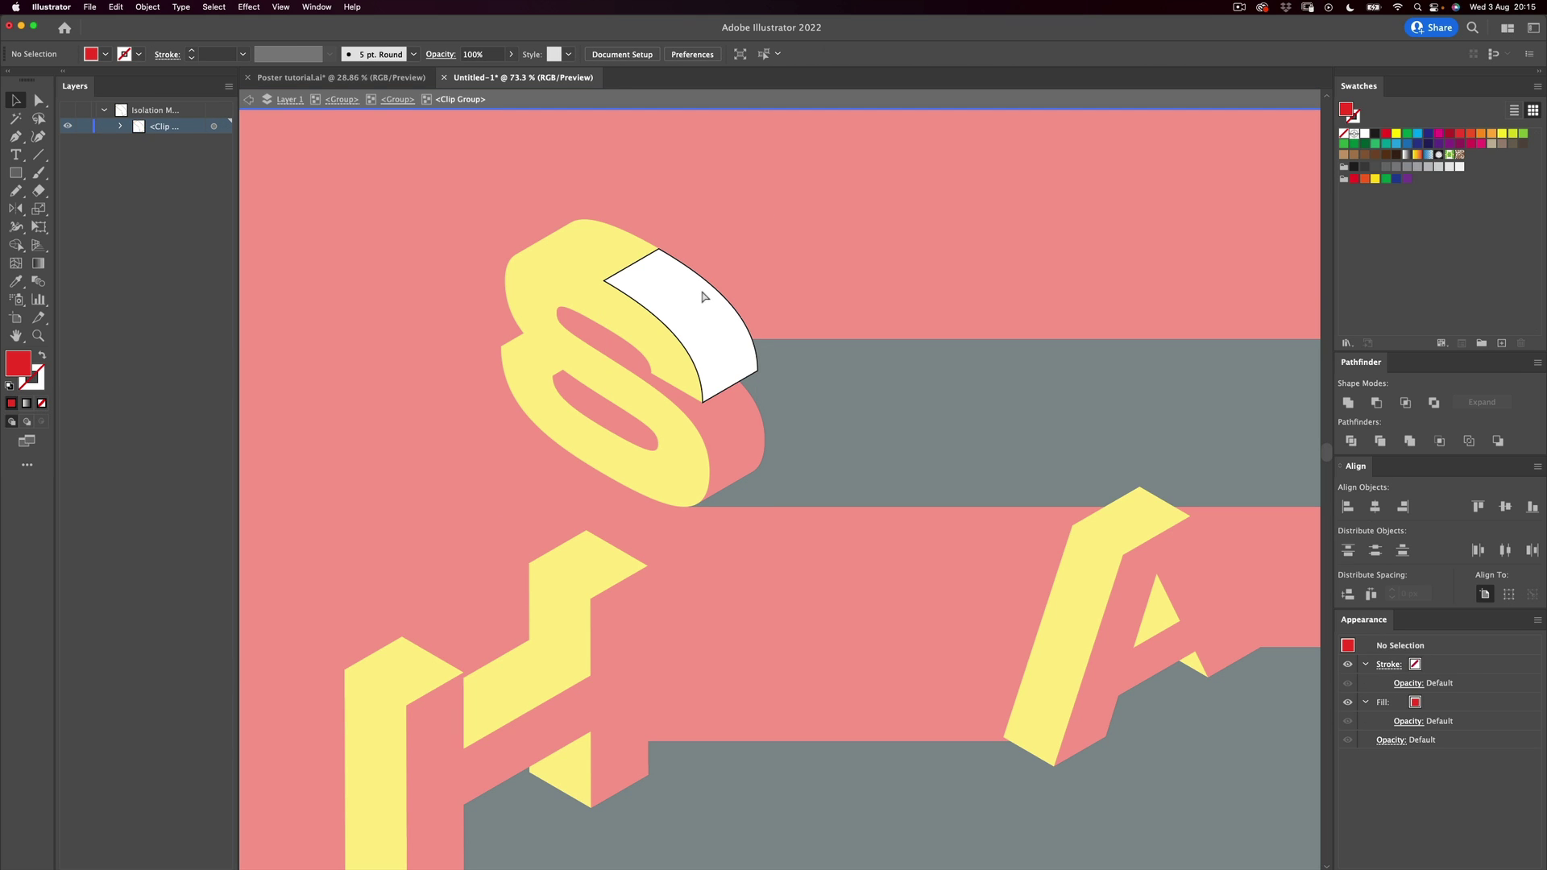
key("Escape")
Step: Take the S's white upper side face out of its clip group and paste it in place as a red face without a stroke
key("z")
left_click_drag(679, 300, 768, 257)
key("v")
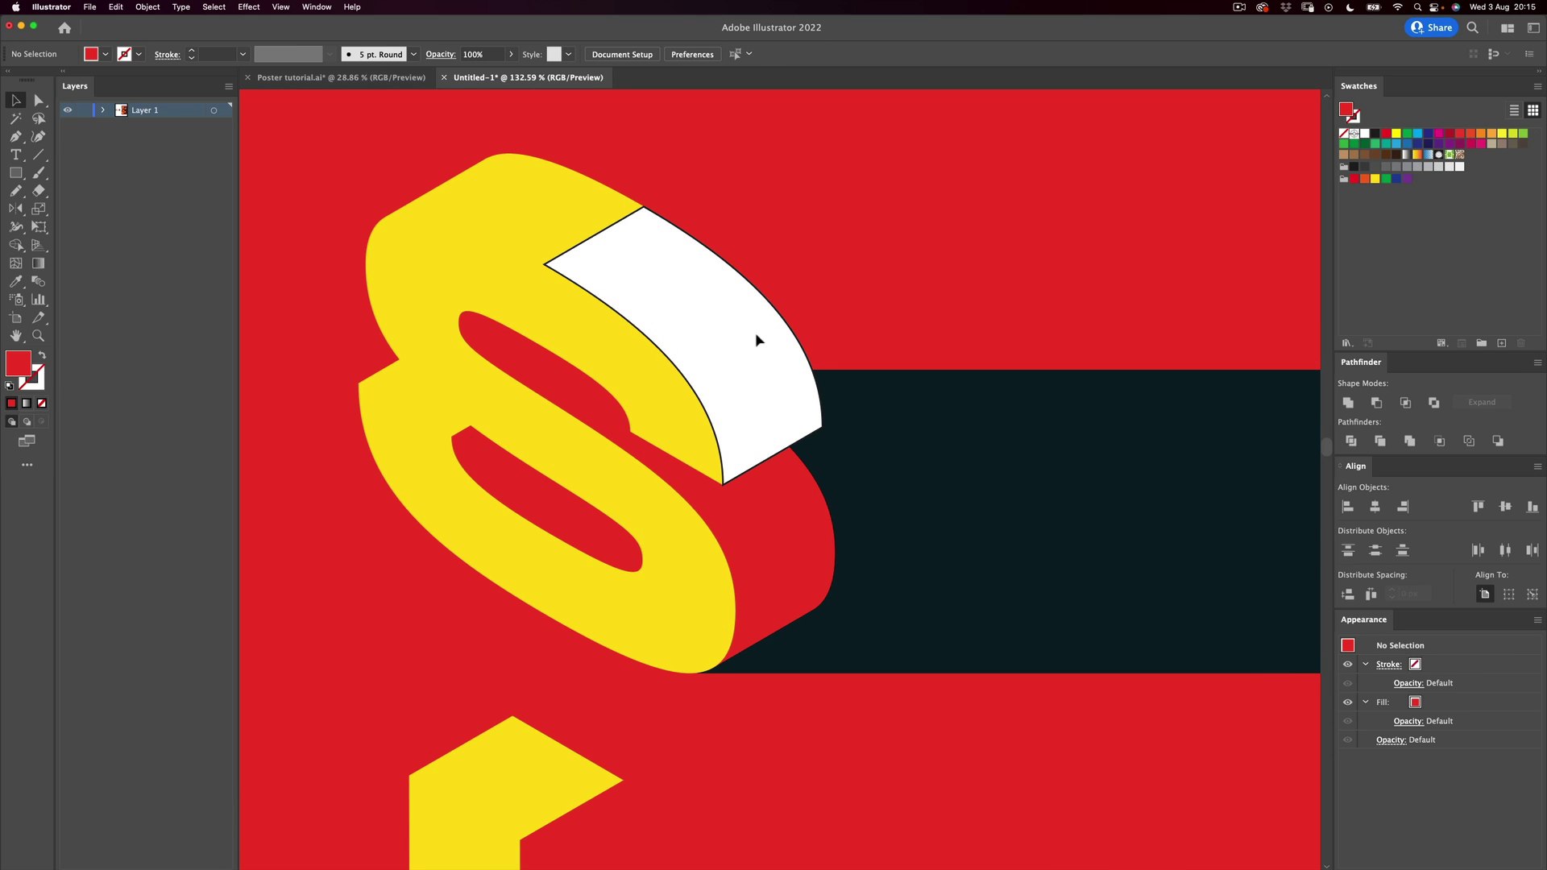
left_click(776, 308)
key("a")
left_click(768, 311)
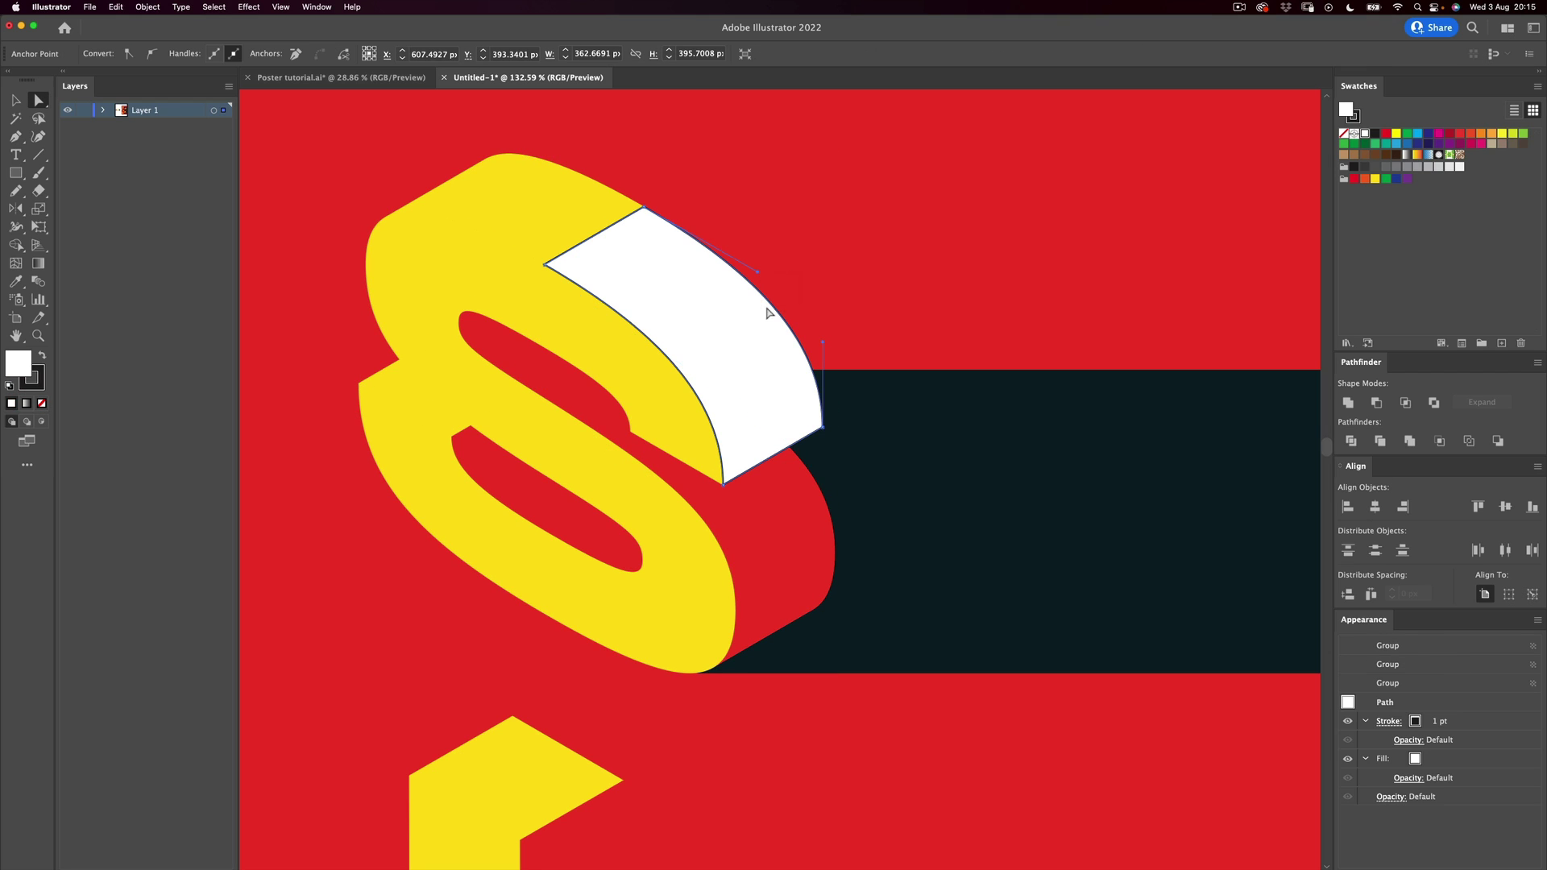
key("Delete")
key("super+f")
key("z")
left_click_drag(729, 220, 442, 382)
key("v")
left_click(398, 395)
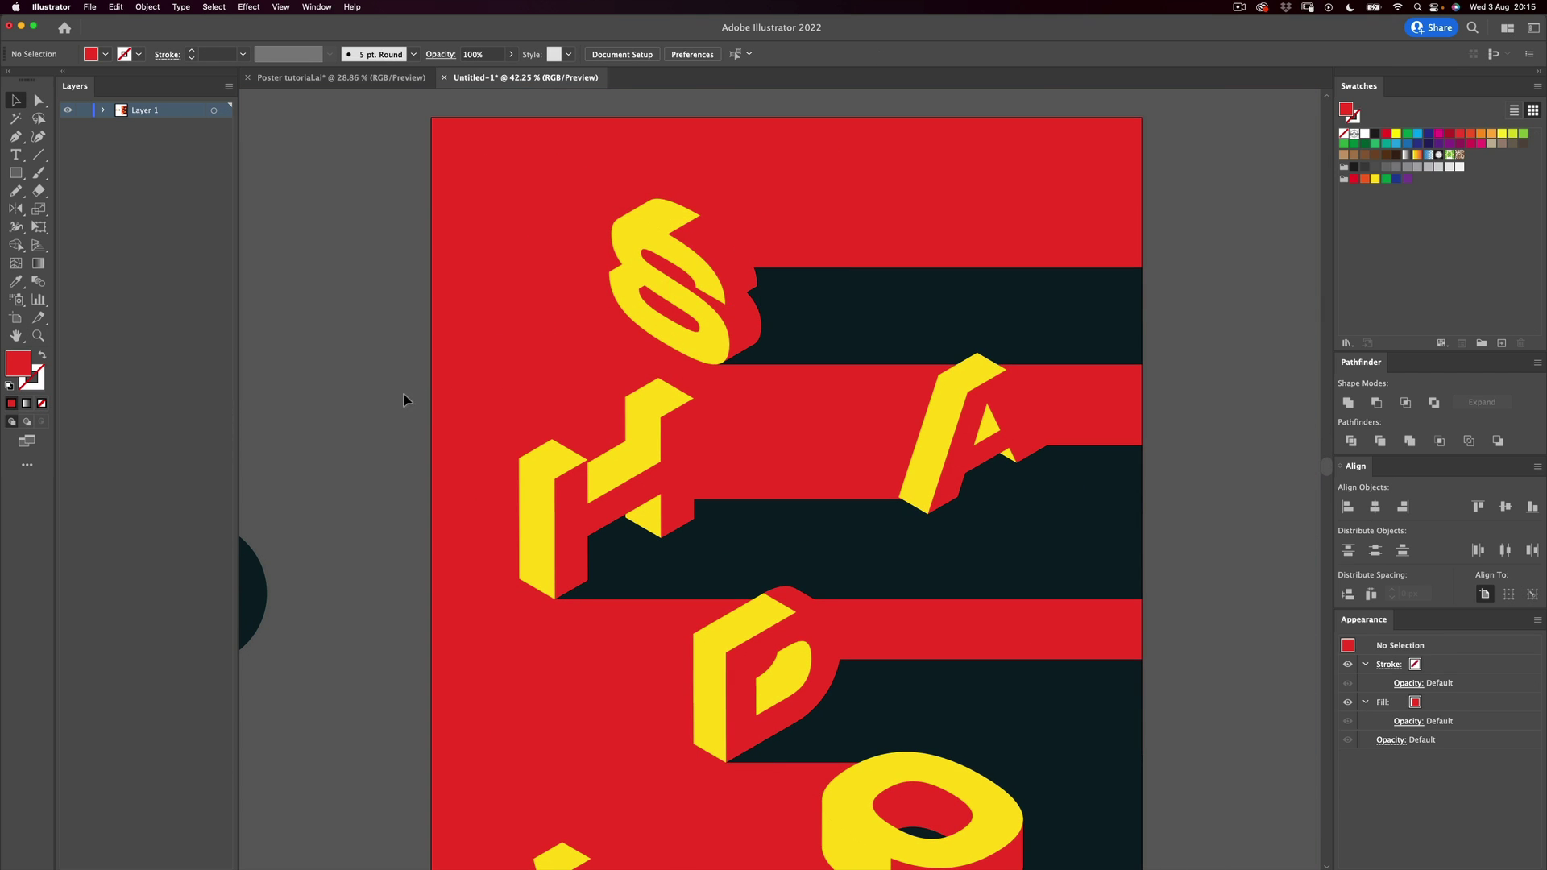
Step: Compare the poster's layout with the finished design in the Poster tutorial.ai document
key("z")
left_click_drag(696, 302, 603, 363)
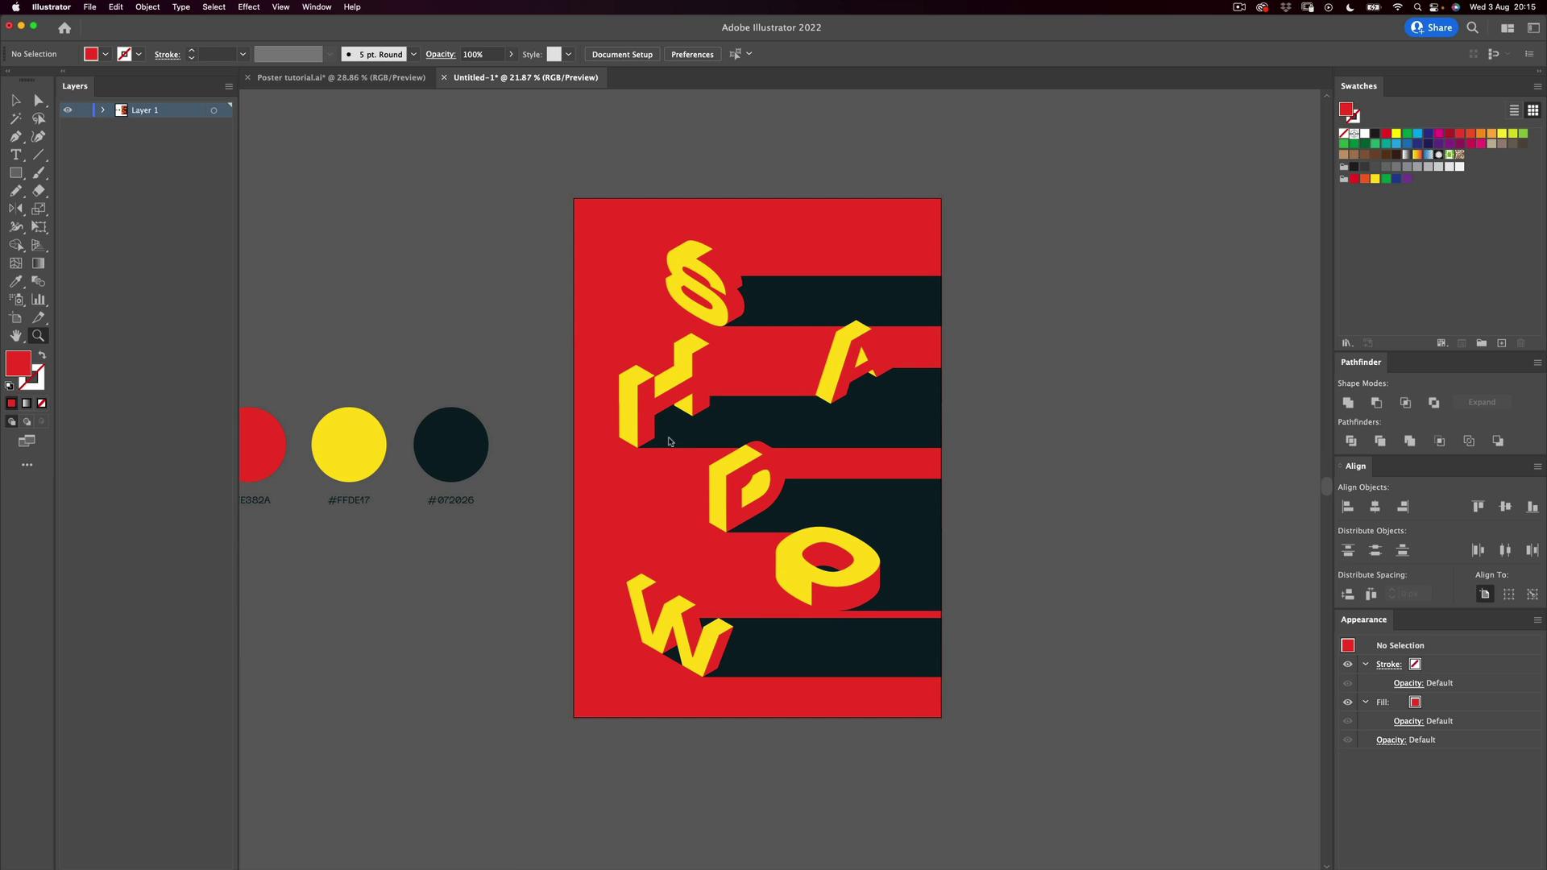
left_click_drag(882, 292, 823, 237)
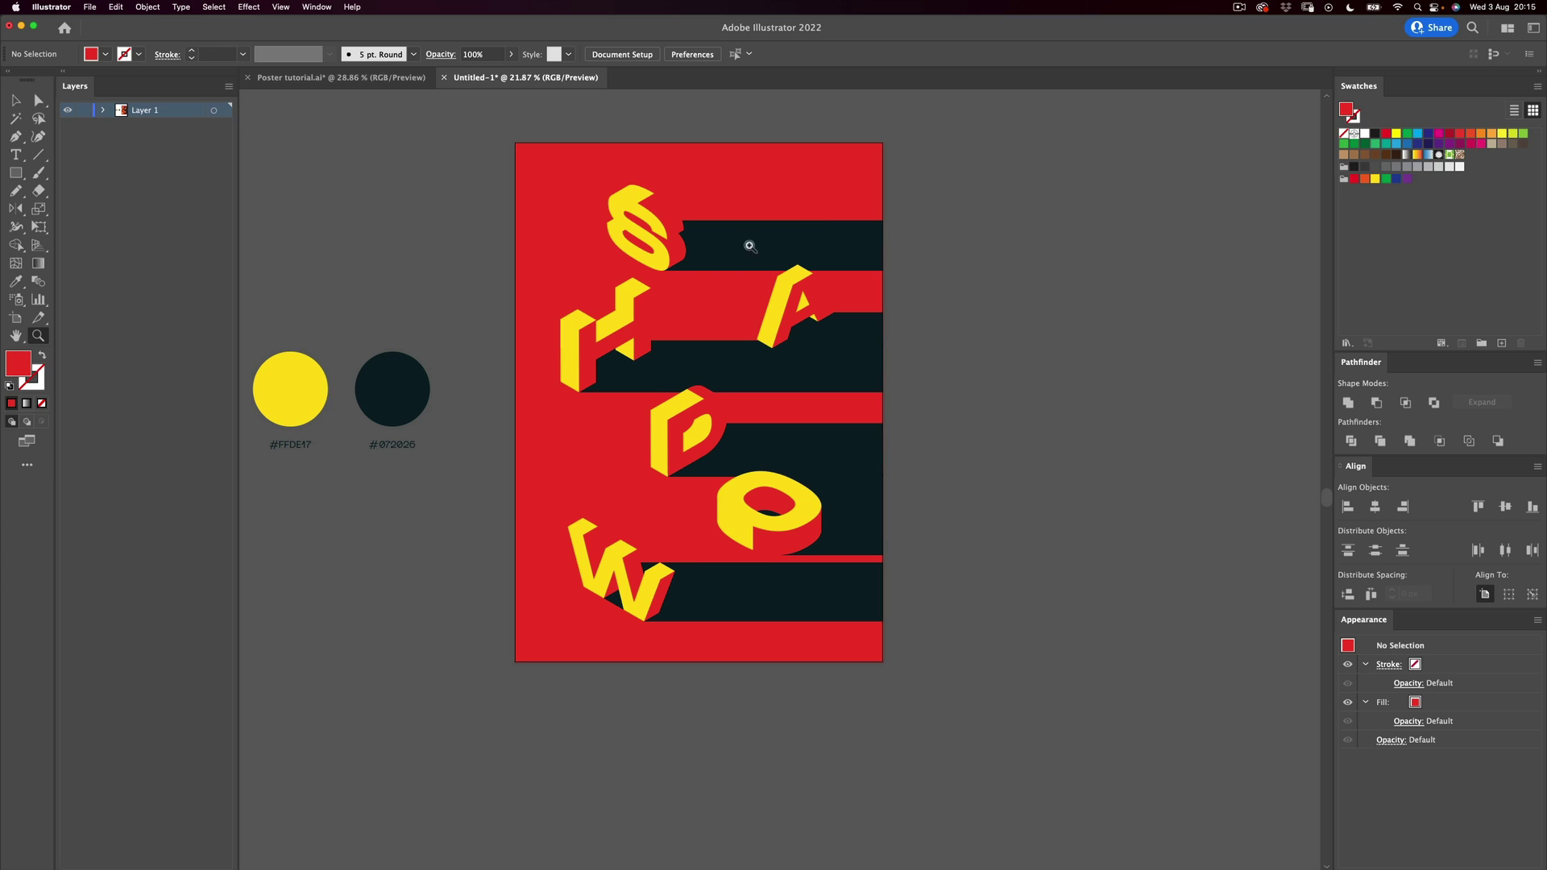
left_click(360, 79)
key("v")
left_click(904, 268)
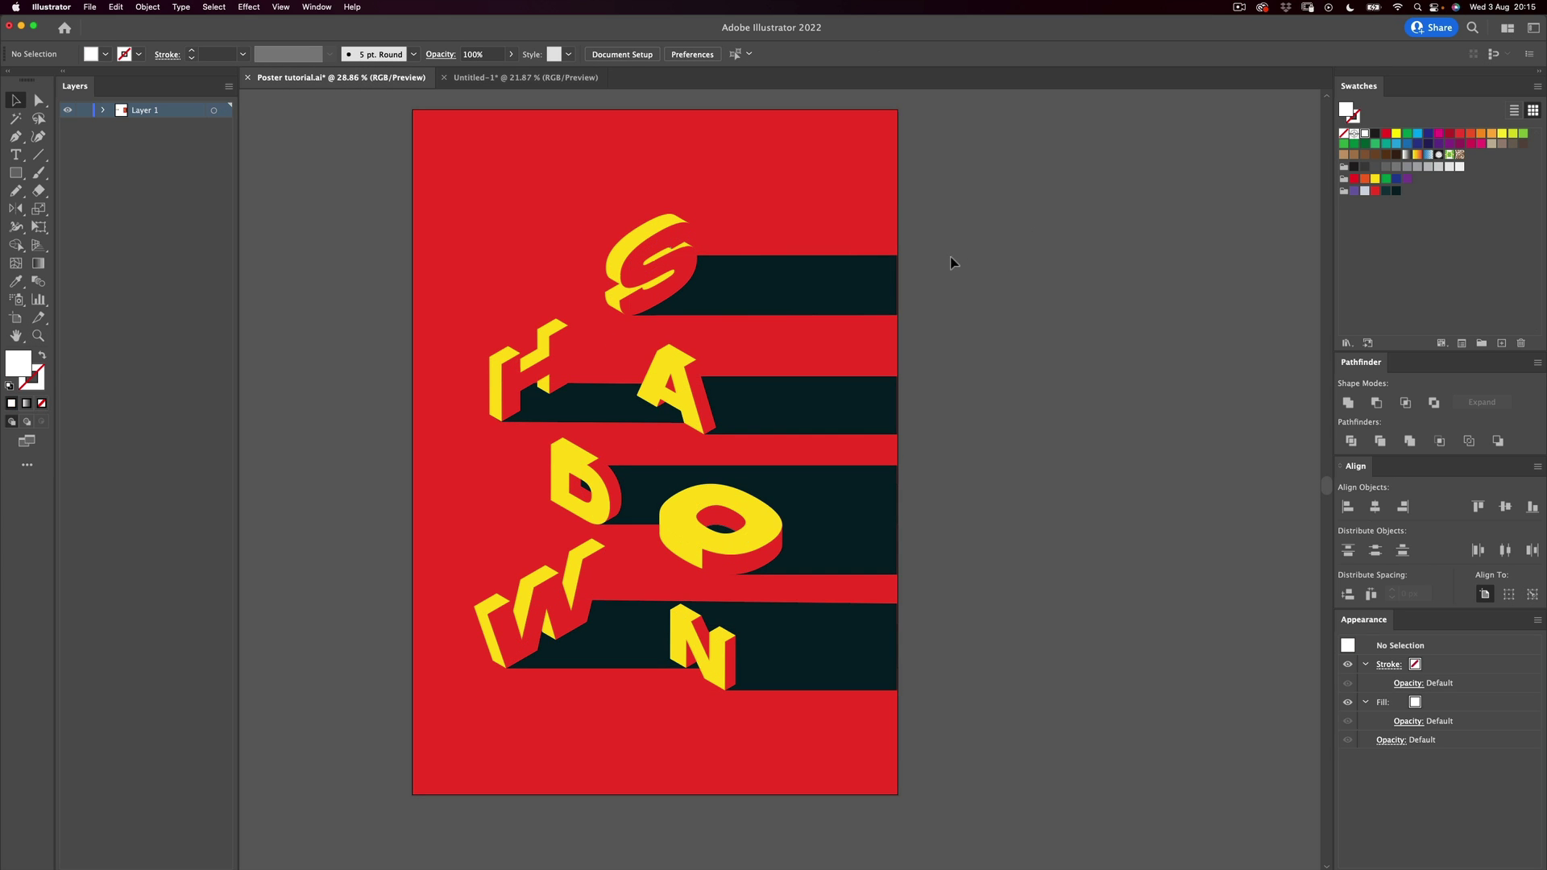
left_click(526, 77)
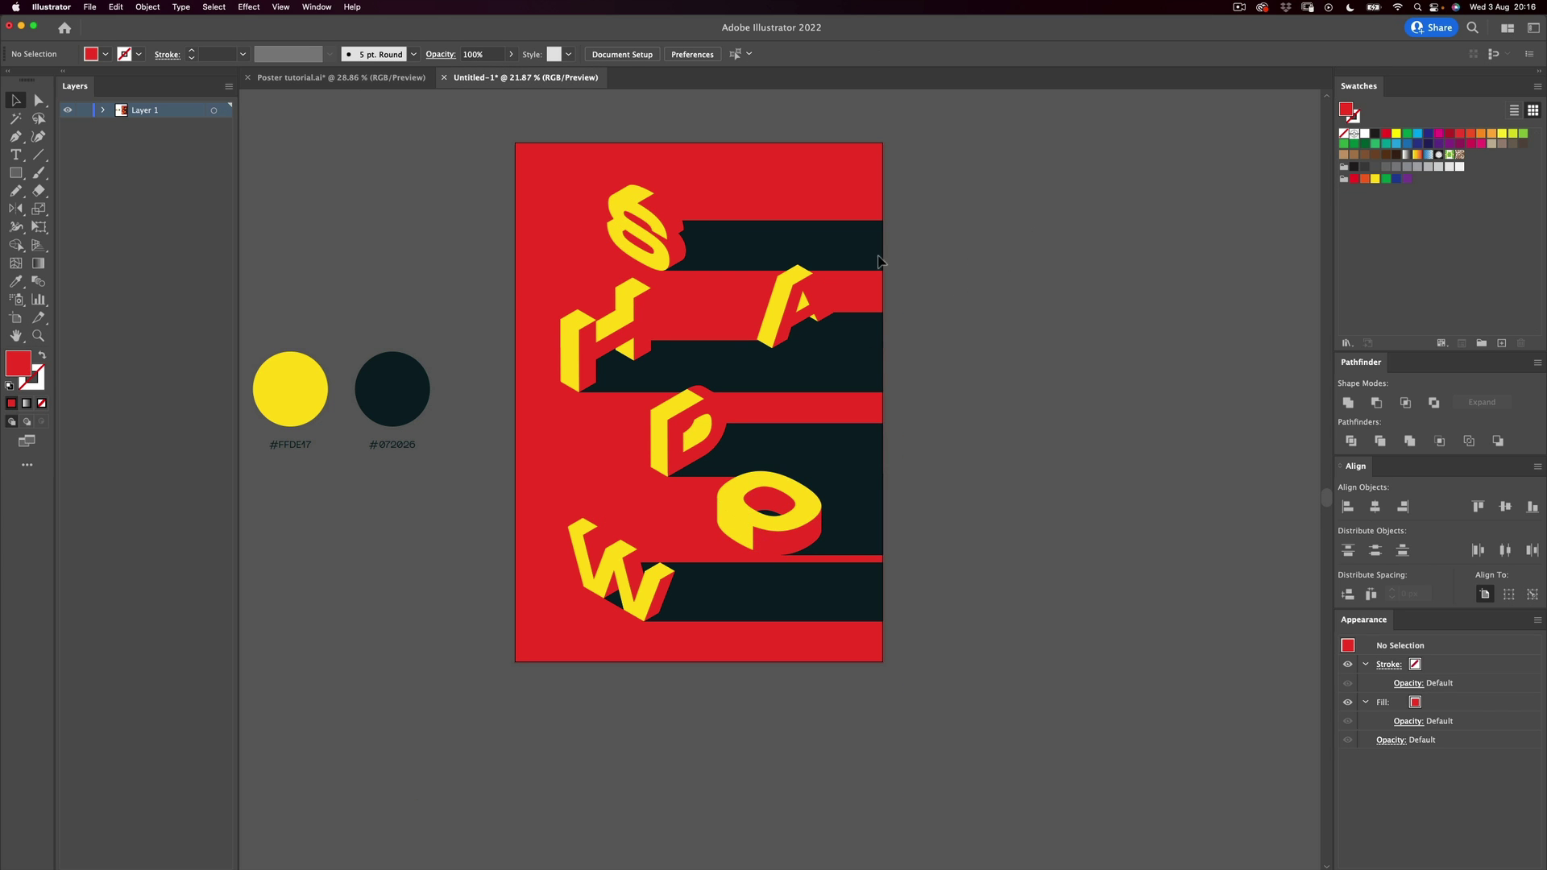
left_click_drag(919, 152, 557, 627)
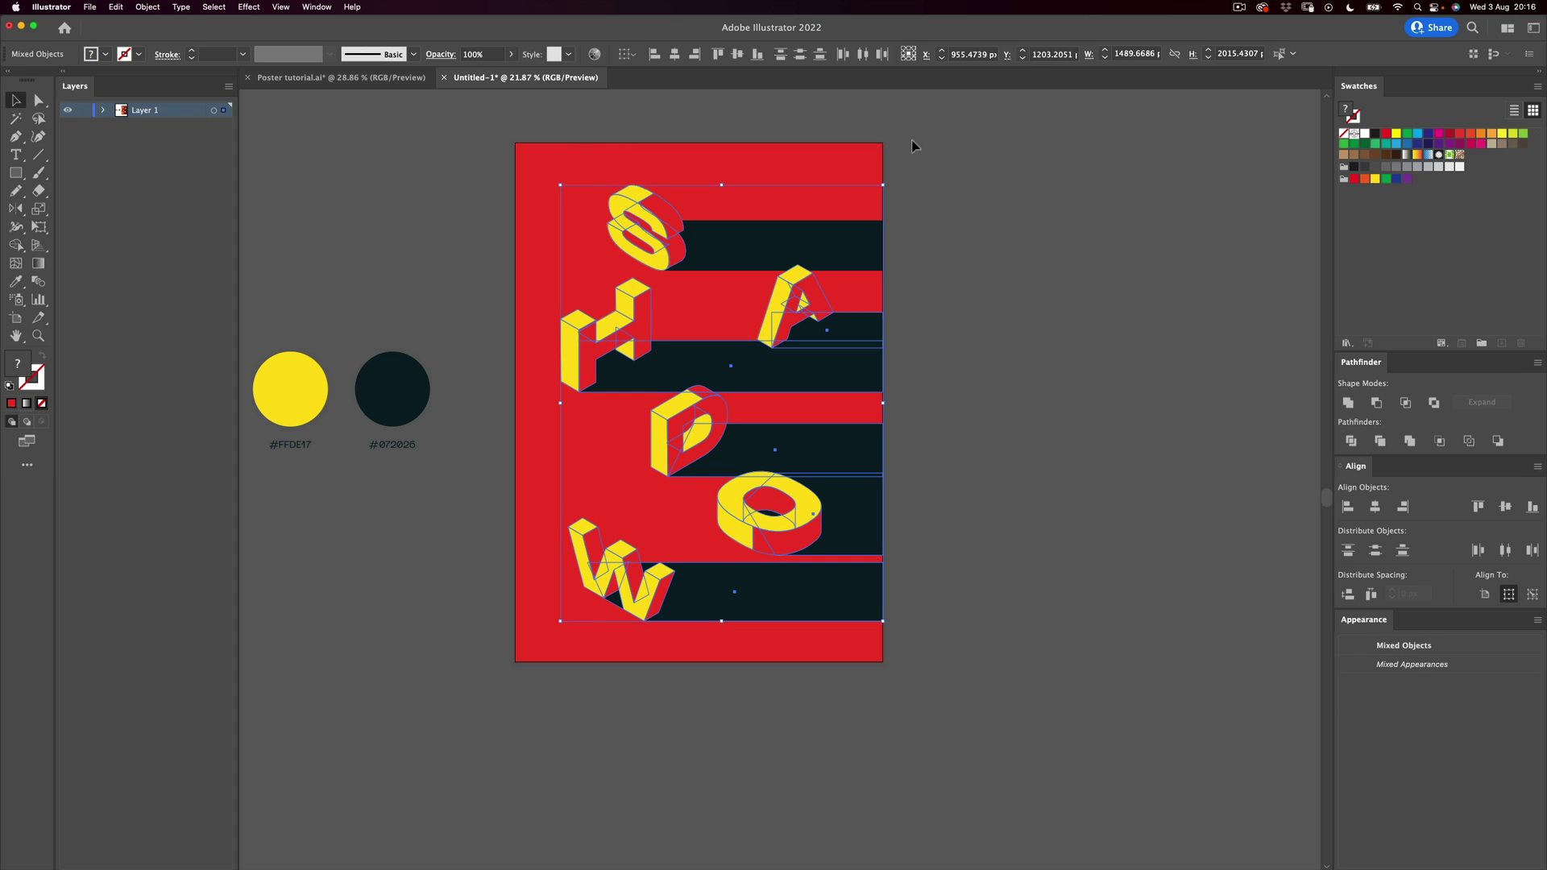
key("e")
left_click_drag(883, 185, 859, 207)
key("ctrl+z")
Step: Unlock the locked path in the poster artwork, keeping the background rectangle locked
key("v")
right_click(774, 242)
mouse_move(825, 244)
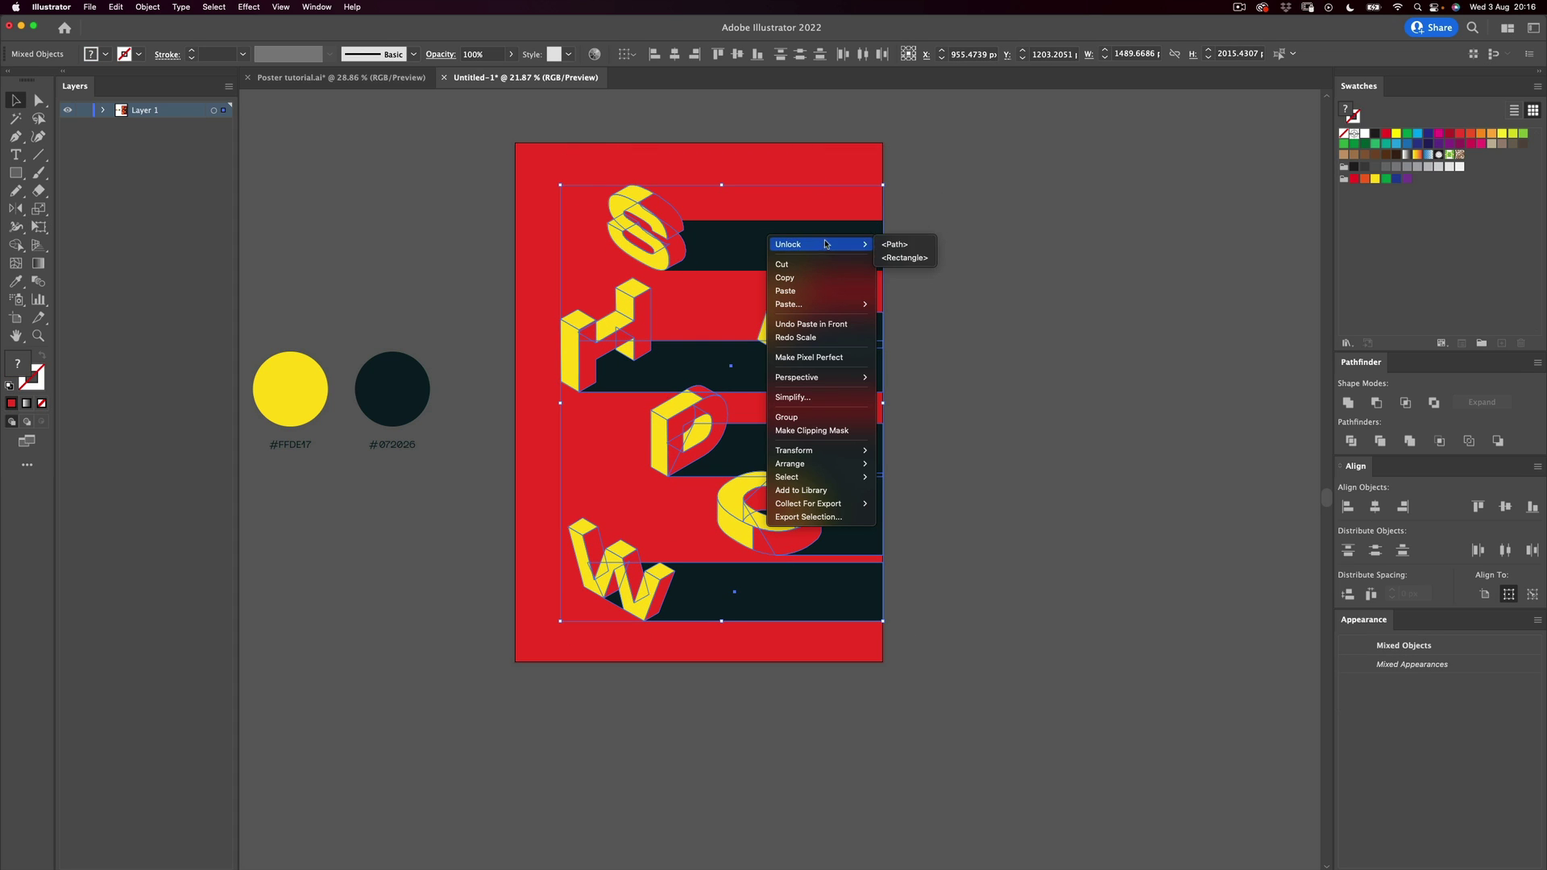
left_click(894, 244)
left_click(917, 199)
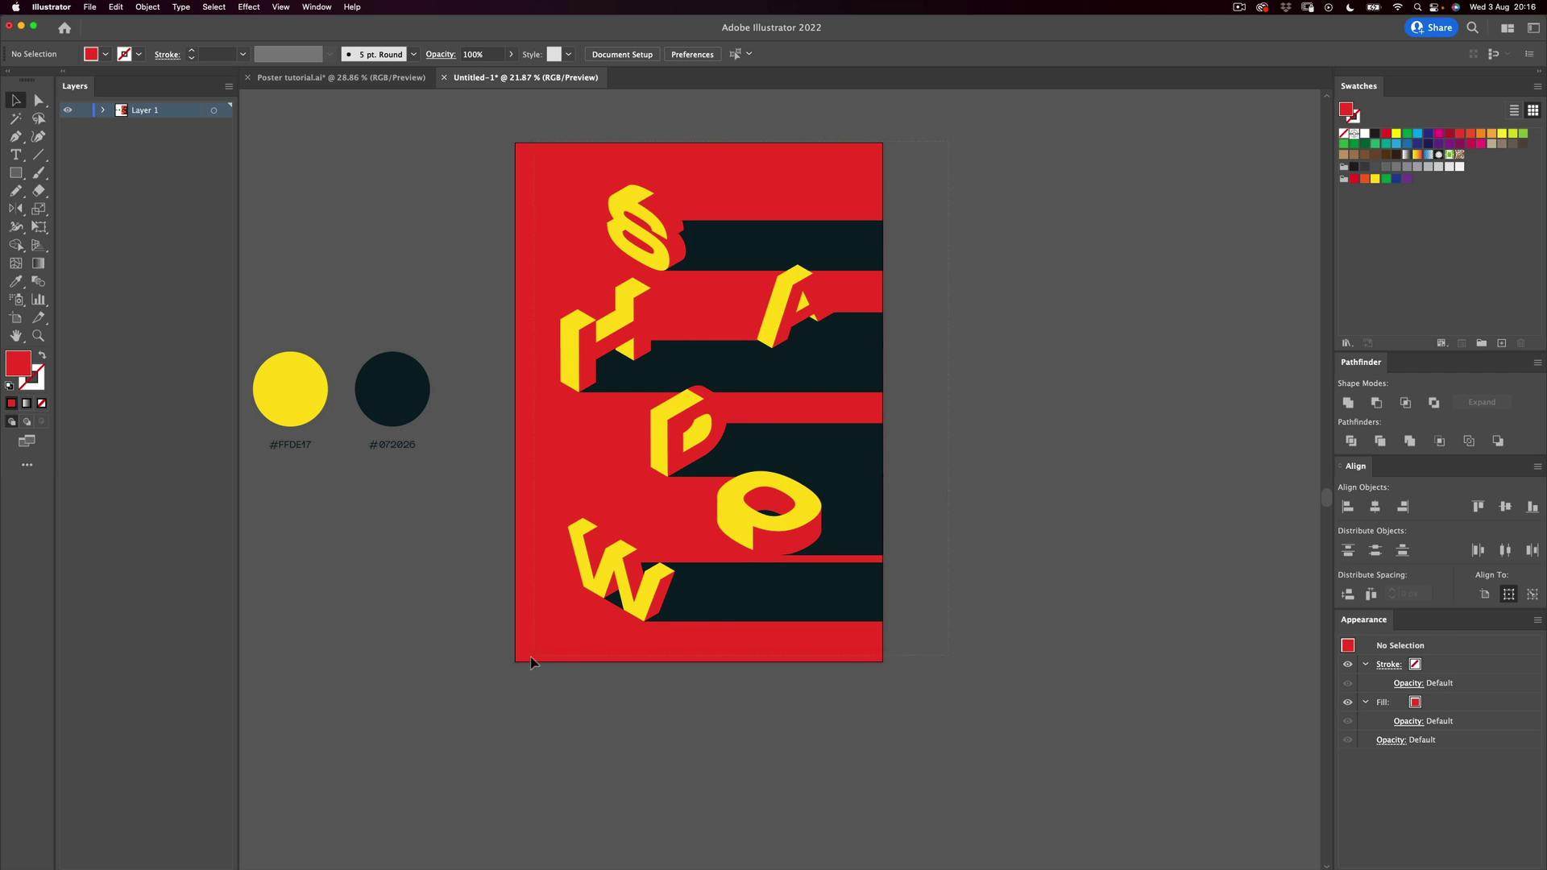
Step: Scale all letters and shadows down together to about 1215 by 1643 px and move them left on the poster
left_click_drag(535, 659, 892, 113)
left_click_drag(883, 187, 839, 220)
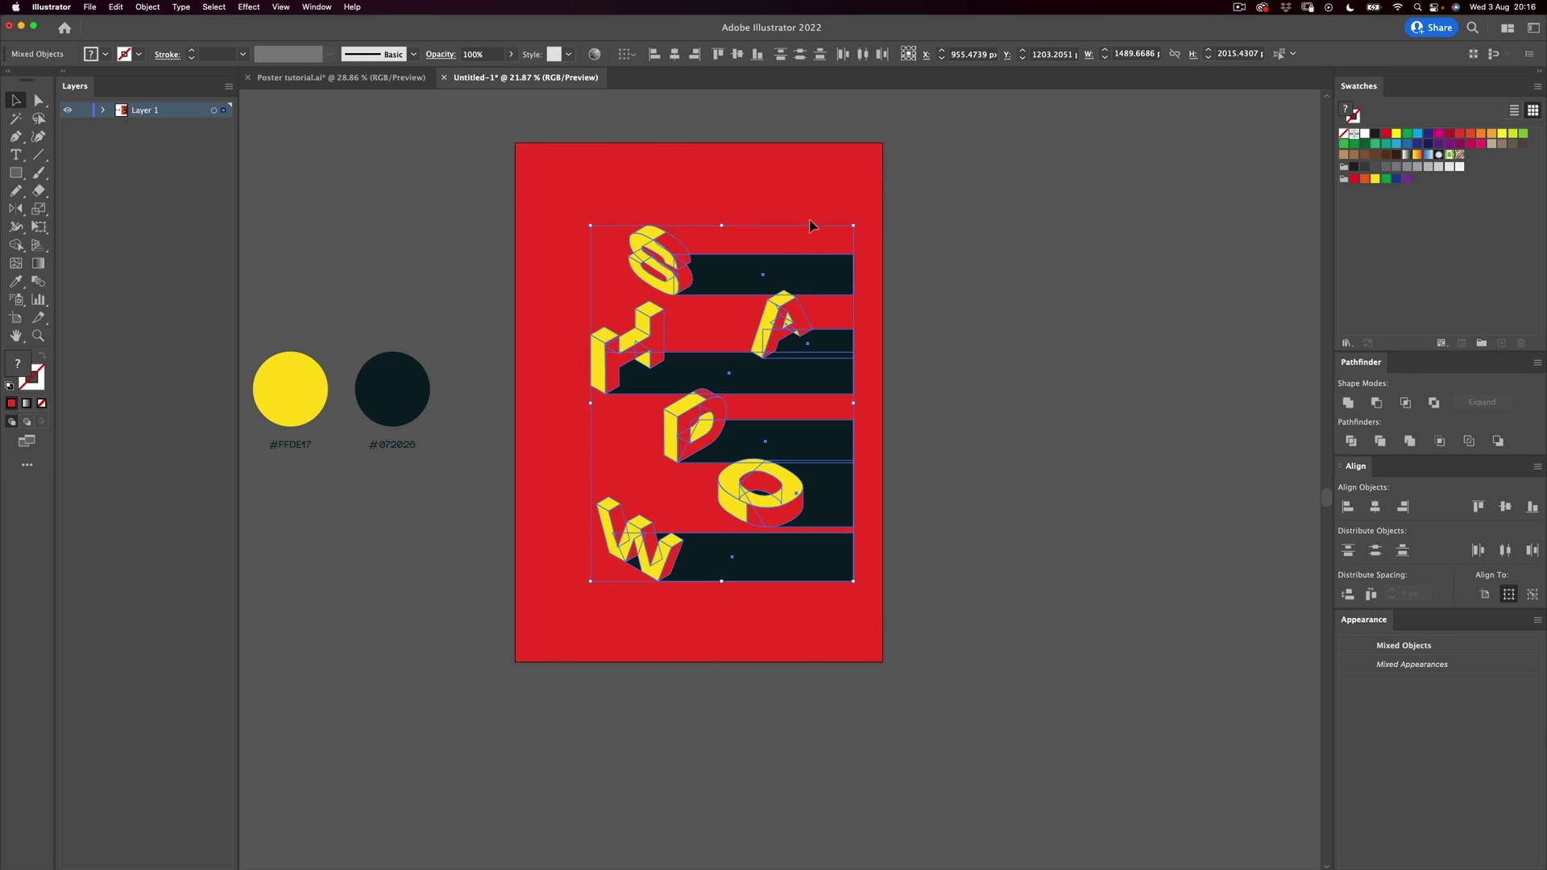
mouse_move(780, 318)
left_mouse_down()
mouse_move(756, 308)
mouse_move(757, 323)
left_mouse_up()
Step: Shift the letters and shadows slightly right and extend the shadows' right ends to the poster's right edge
key("a")
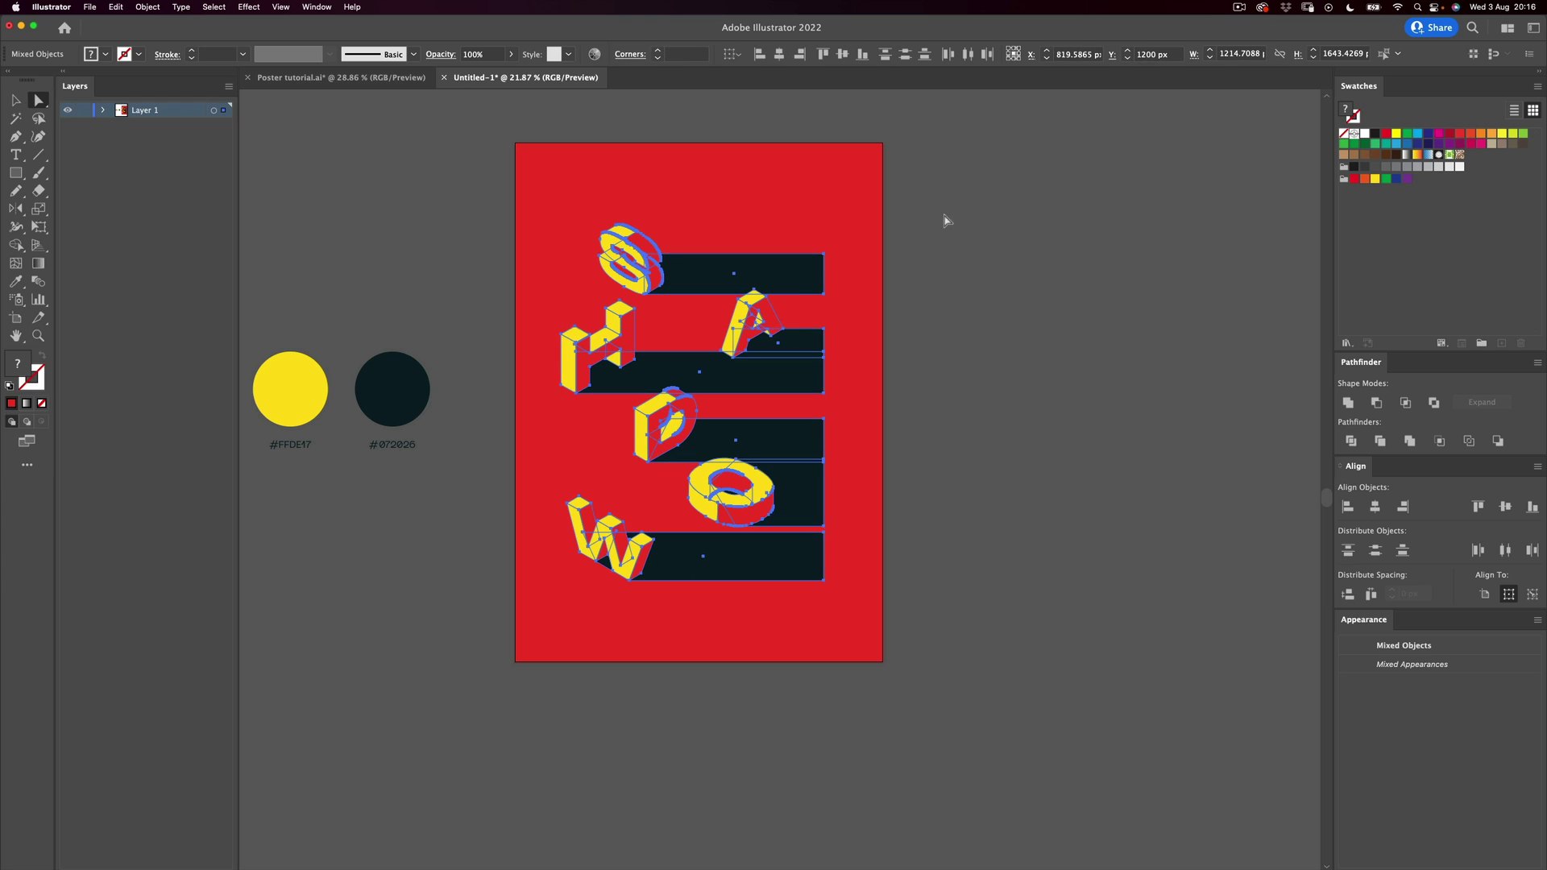
left_click_drag(805, 608, 848, 581)
key("v")
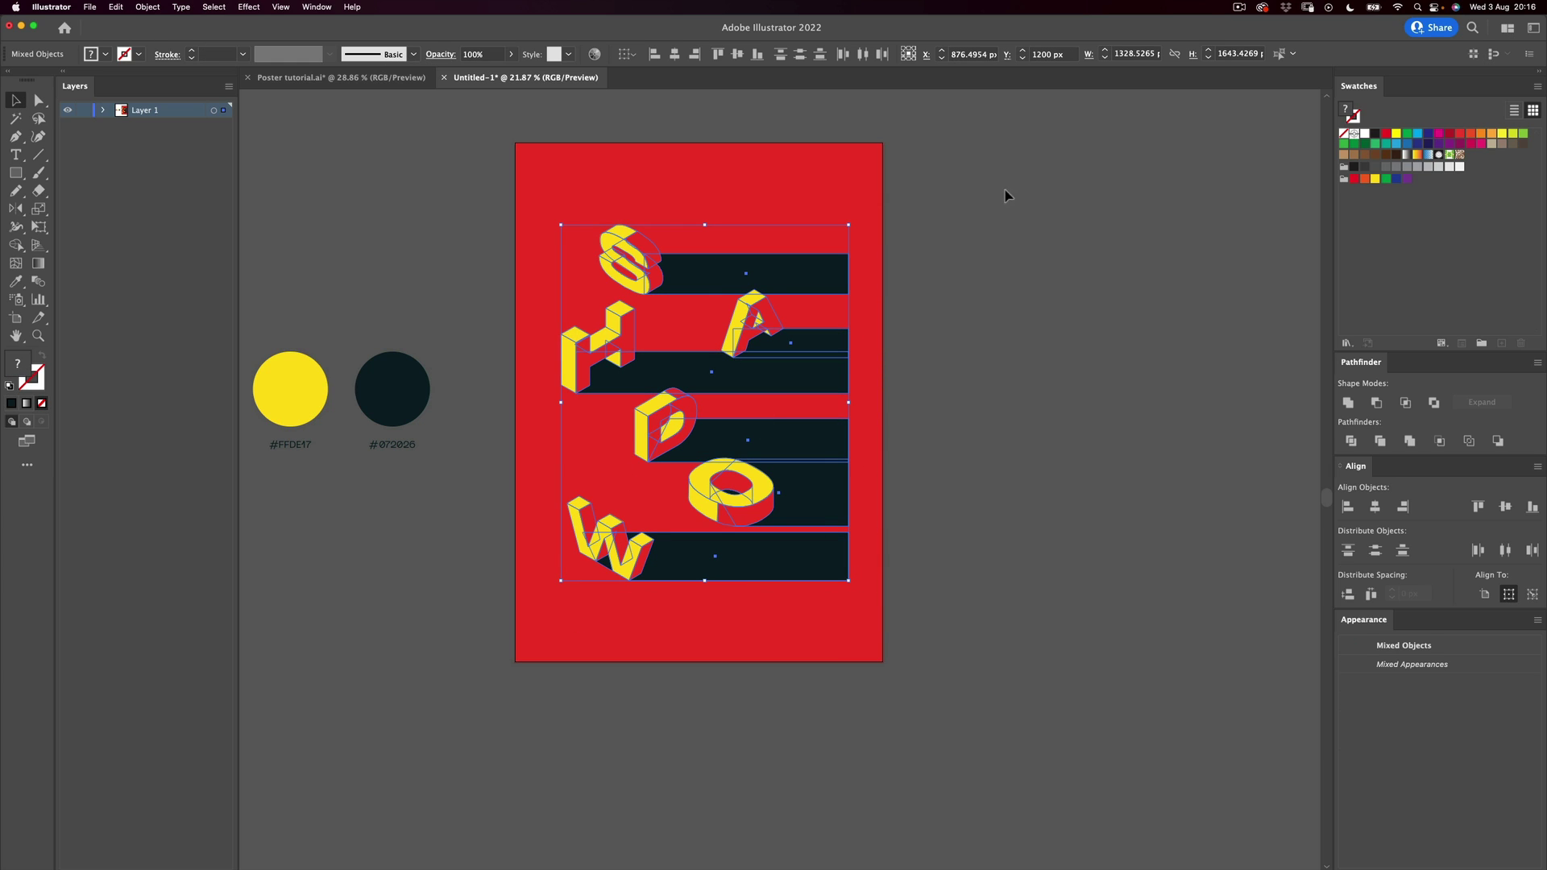
left_click_drag(794, 352, 811, 352)
key("a")
left_click_drag(913, 201, 886, 579)
key("v")
left_click(948, 466)
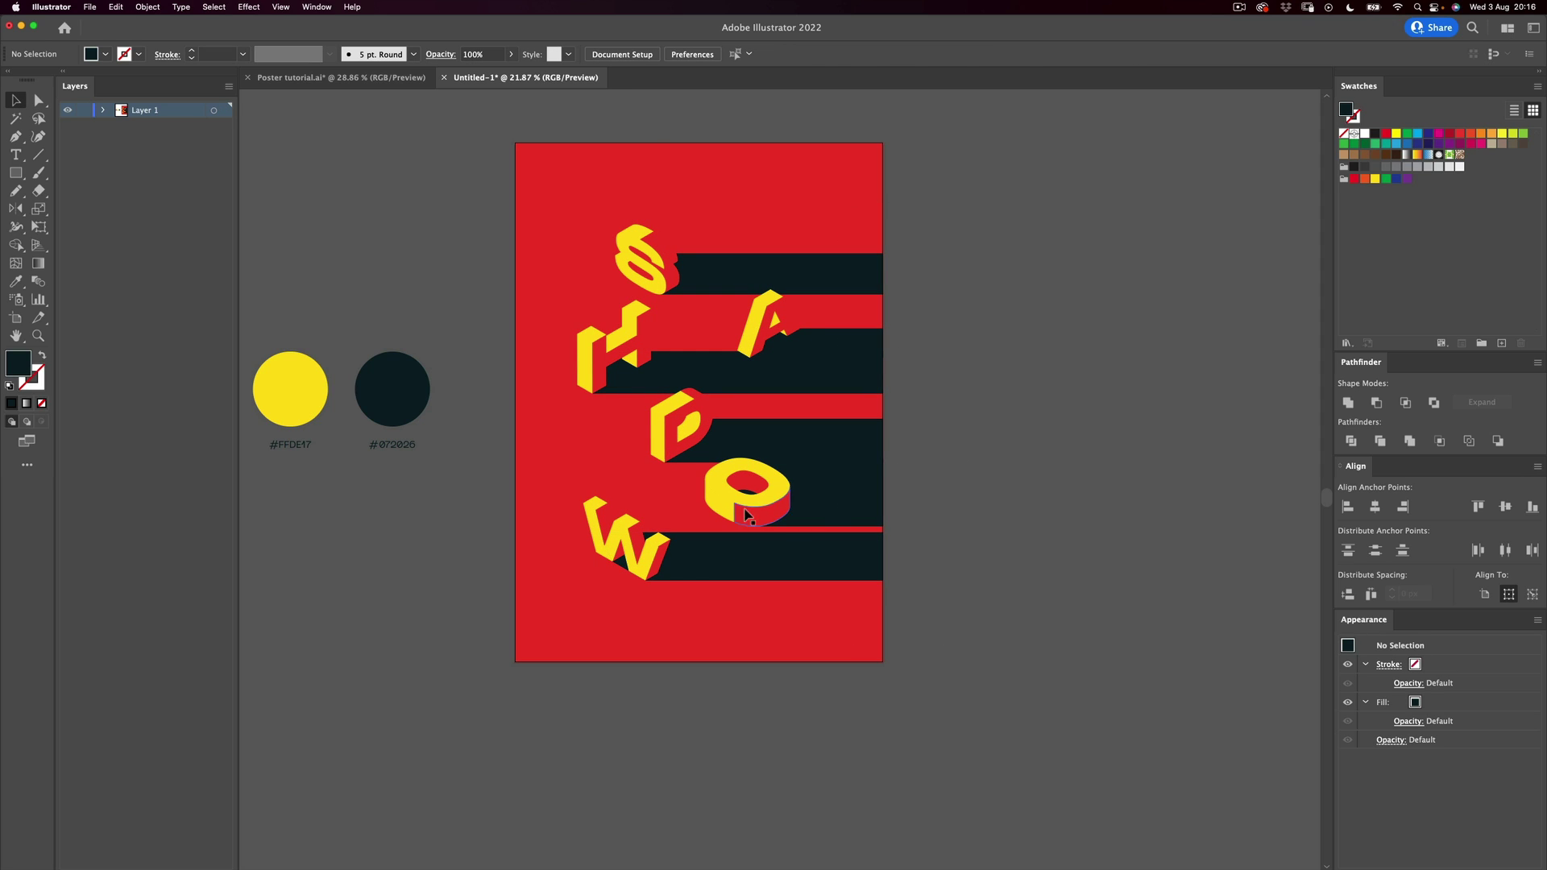
Step: Review the complete poster in full-screen view and return to the normal screen mode
key("f")
left_click_drag(511, 379, 723, 398)
key("z")
key("f")
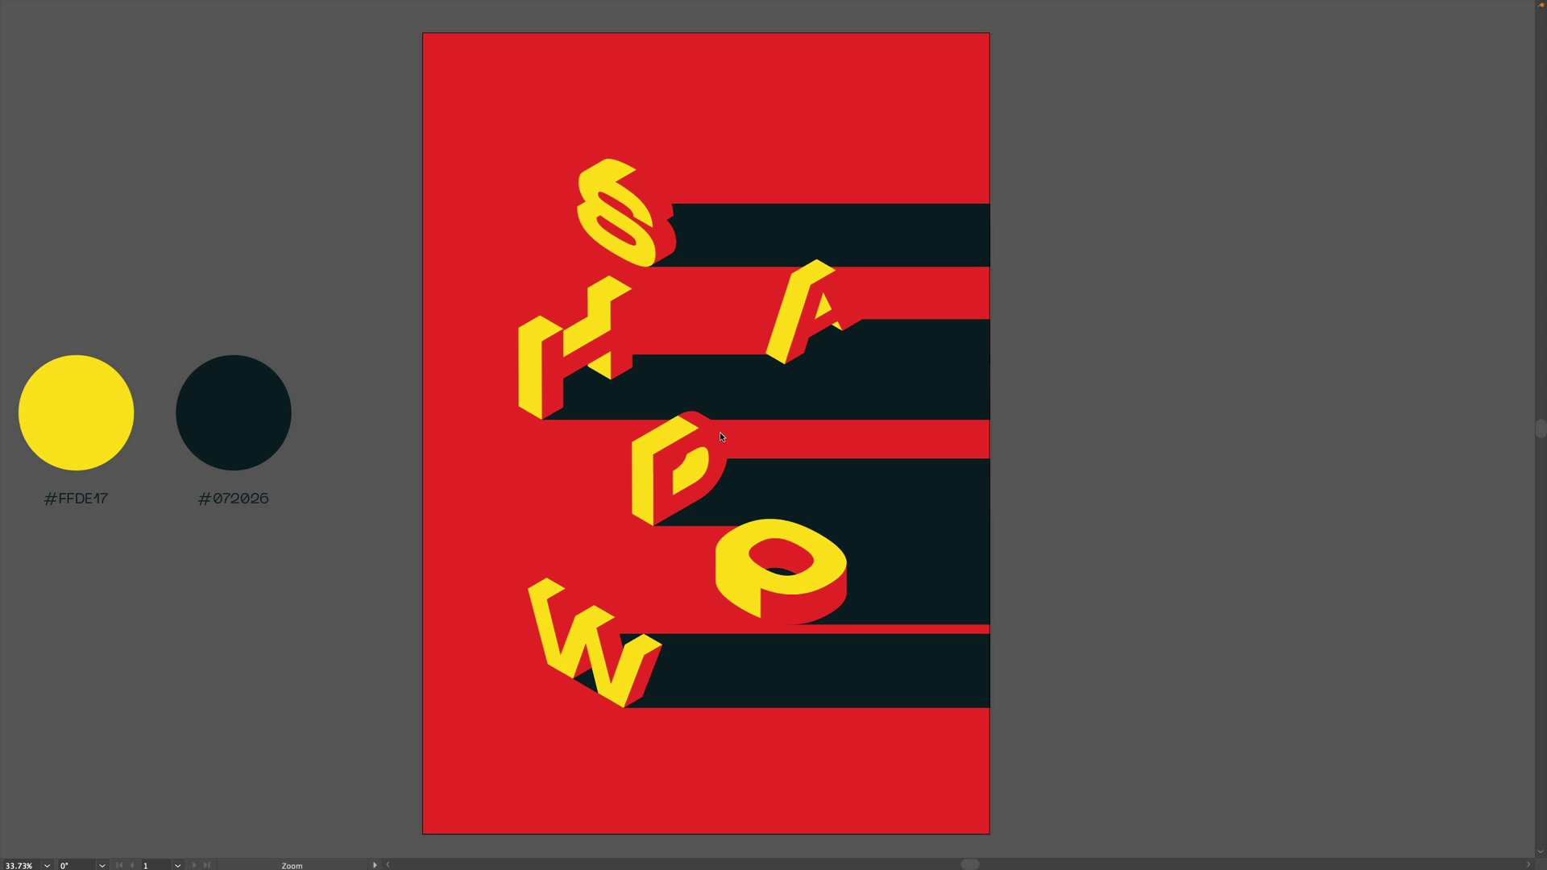
key("f")
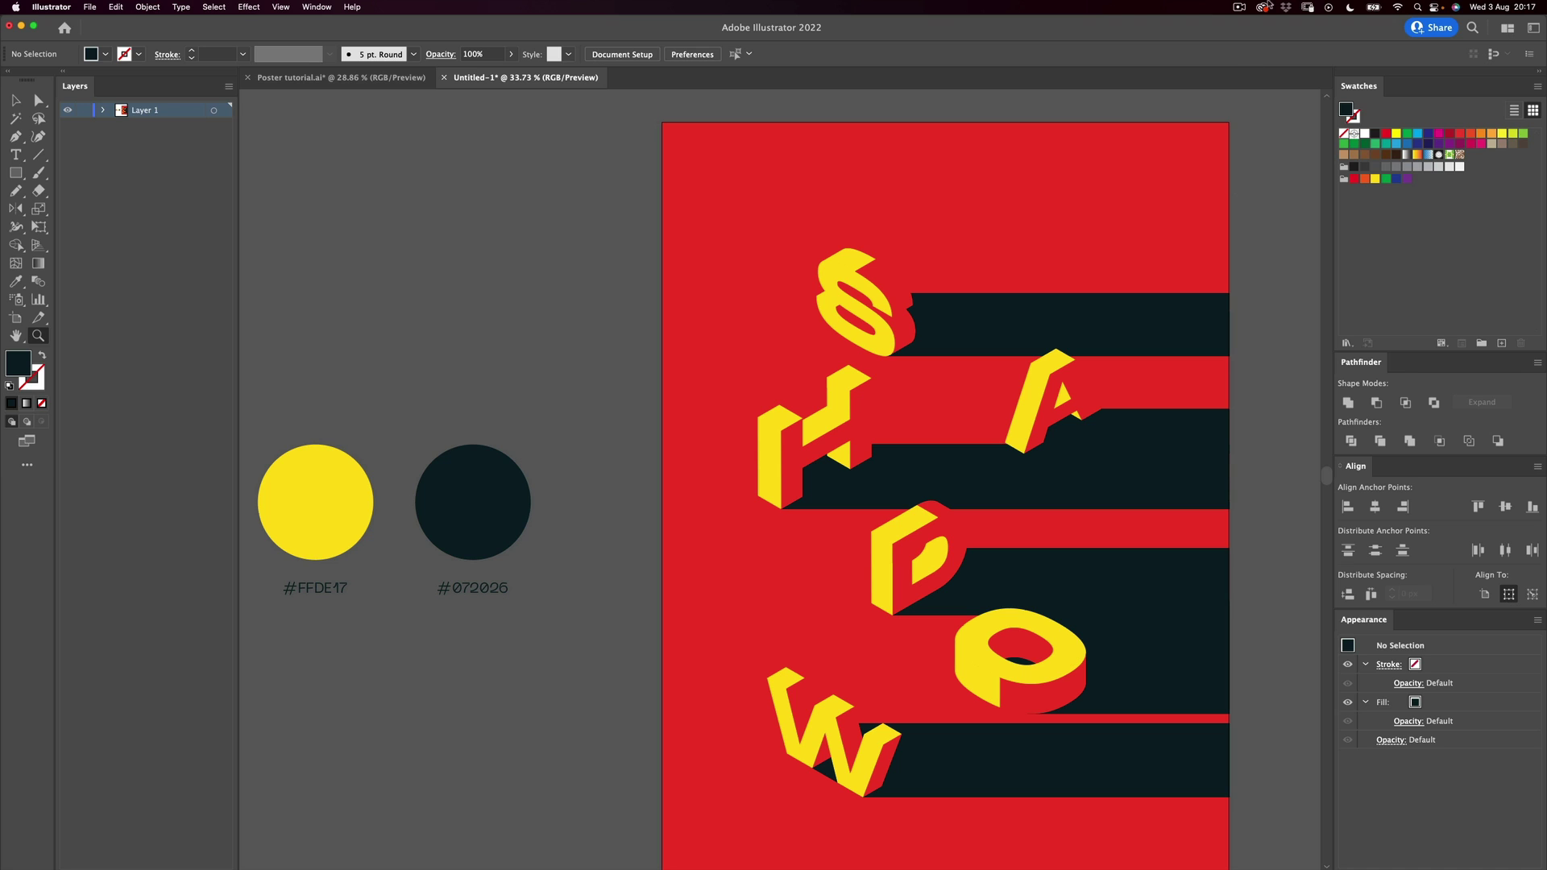
left_click(1239, 7)
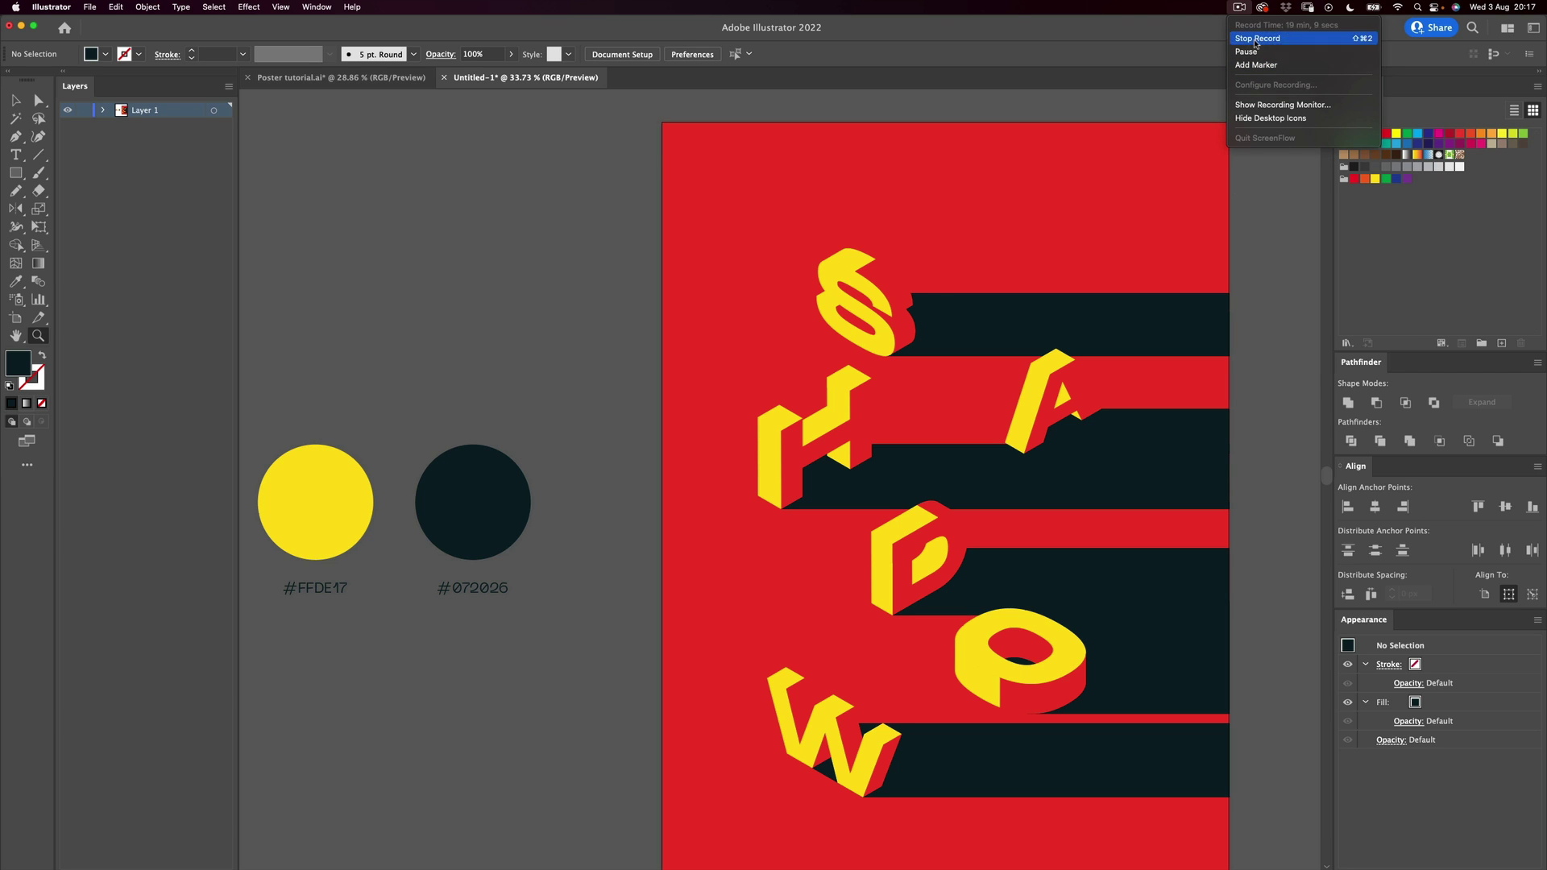
left_click(1258, 38)
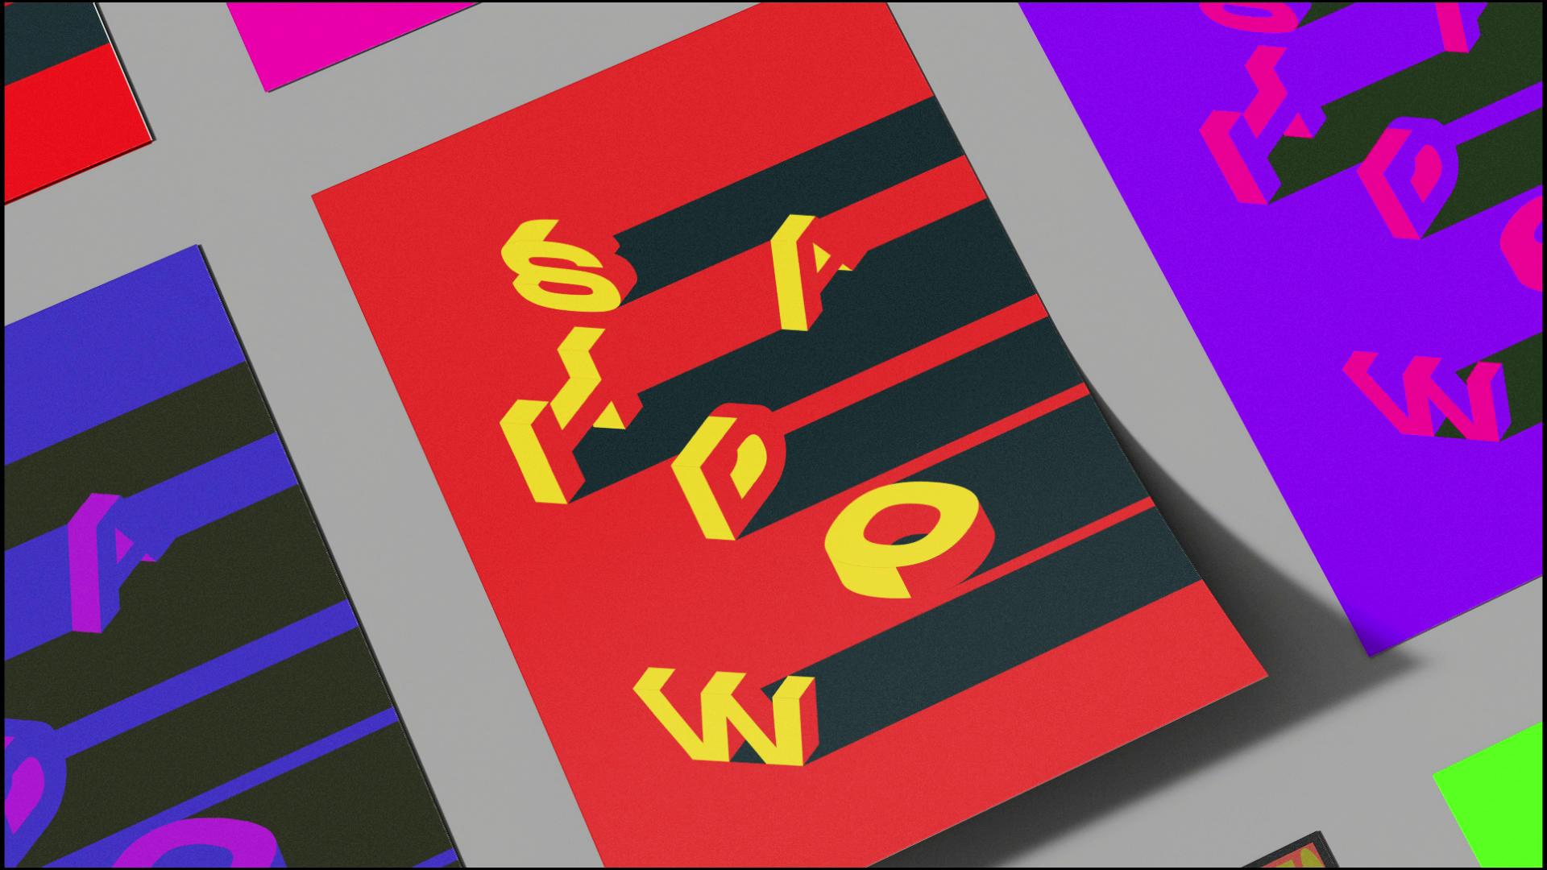